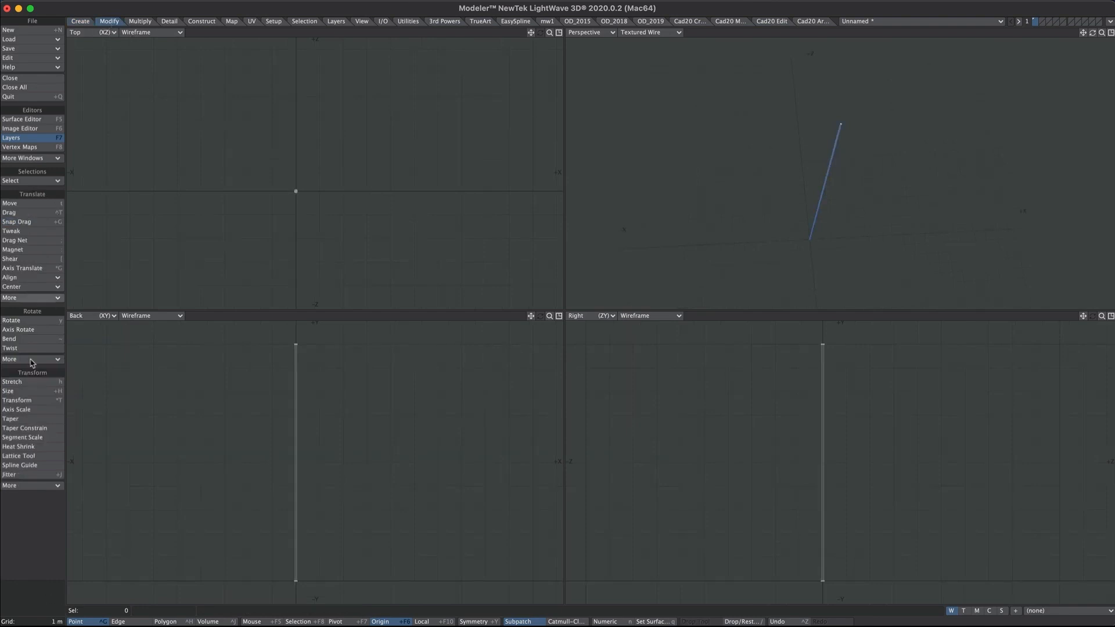
- Taper the trunk cylinder to about 12% at its tip, then maximize the Perspective view
click(23, 419)
ctrl+alt+drag(311, 161, 400, 124)
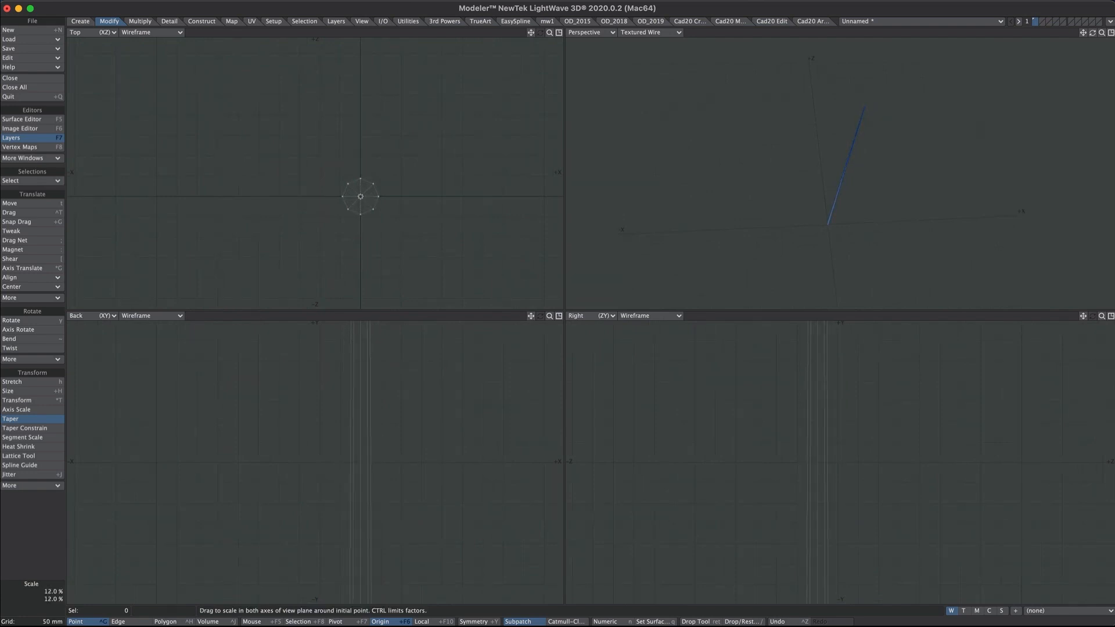
key(Return)
click(1111, 33)
mouse_move(591, 321)
alt+mouse_down()
mouse_move(563, 279)
mouse_move(577, 320)
alt+mouse_up()
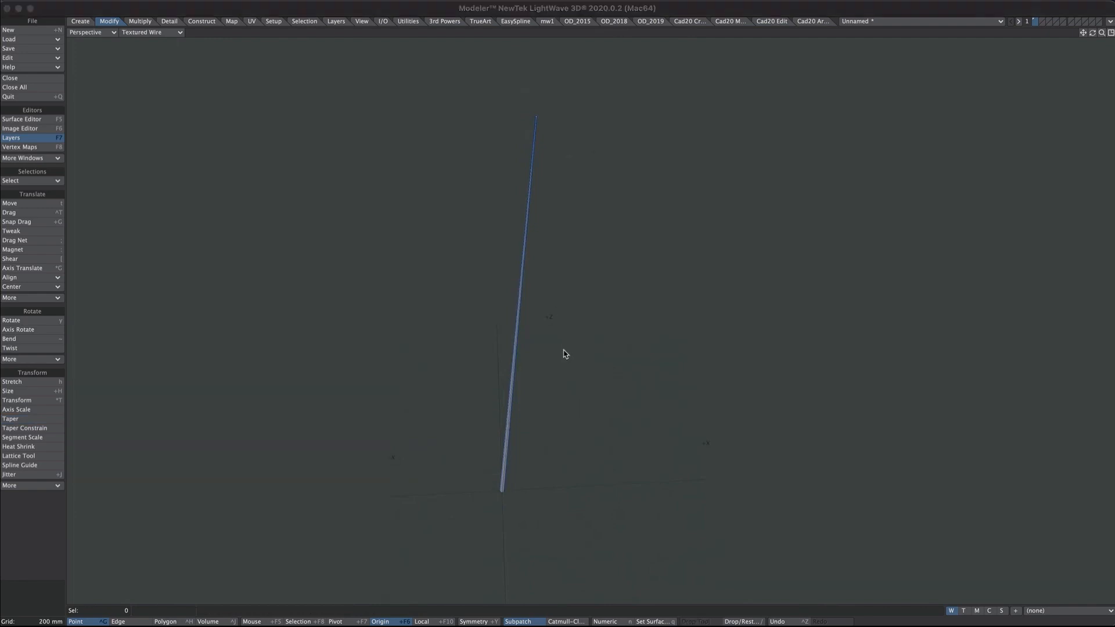
- Assign a new surface named 'trunk' to the rod
key(q)
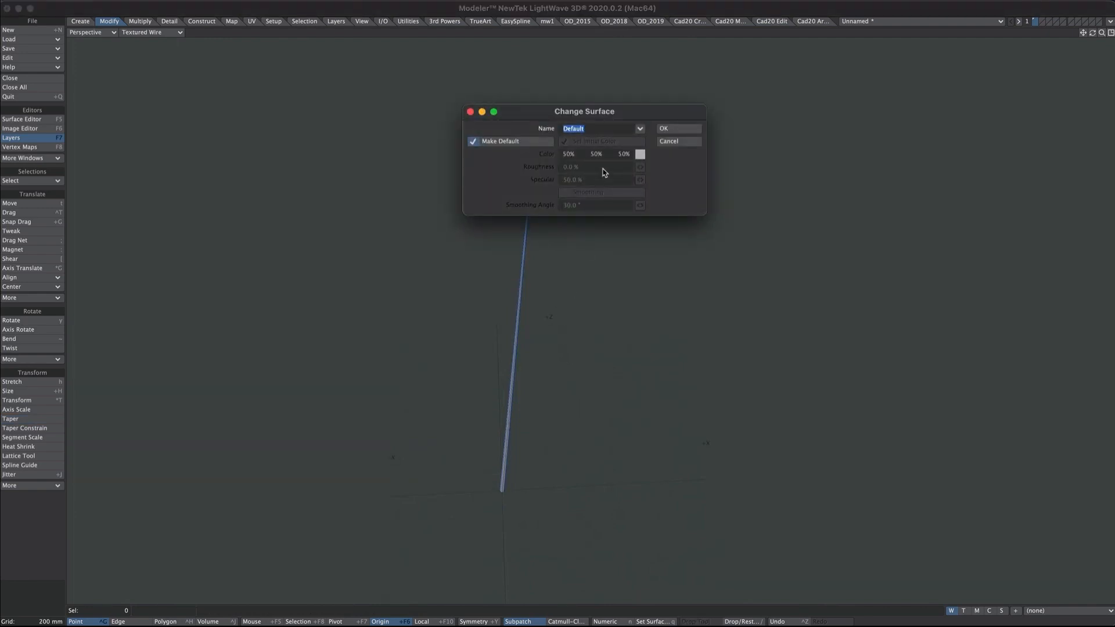
text(trunk)
drag(591, 181, 531, 177)
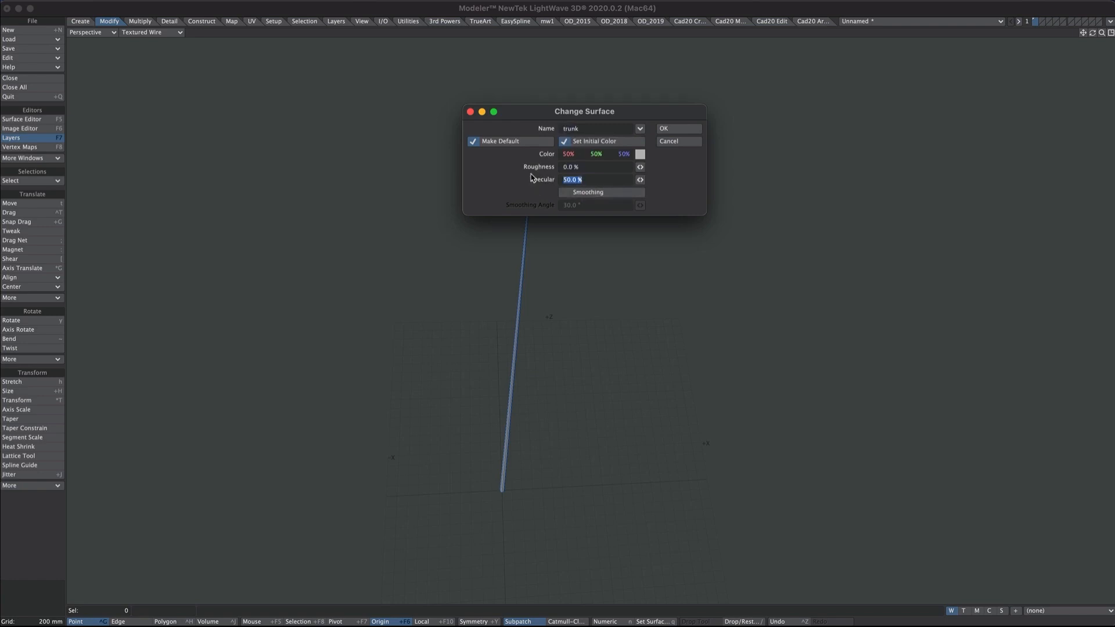
key(Return)
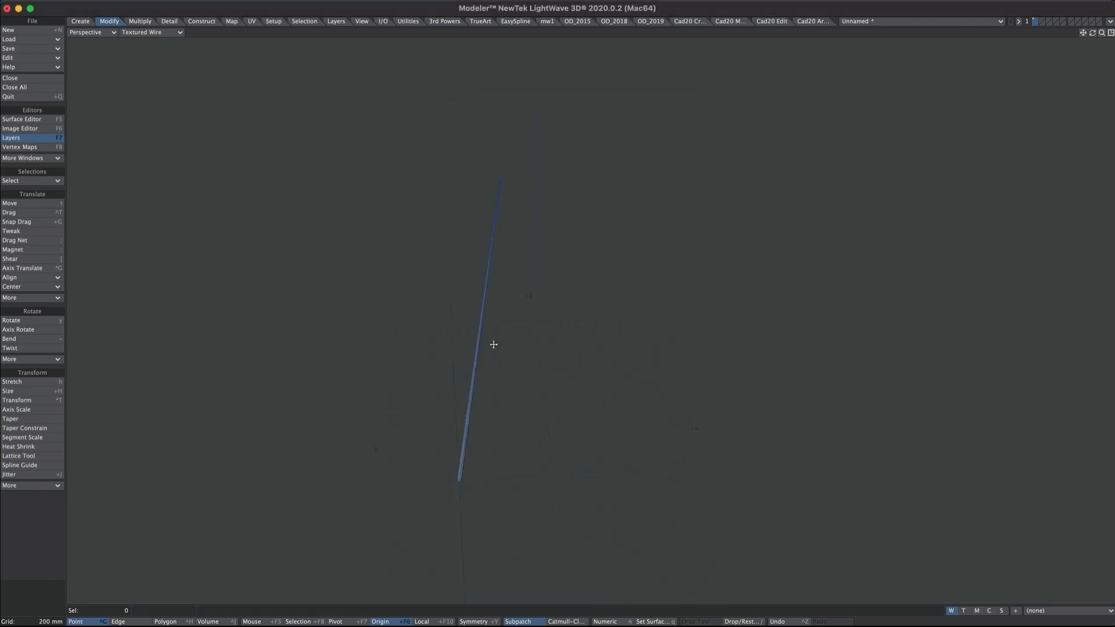
- Set the trunk surface colour to Dark Chocolate in the Surface Editor
key(F5)
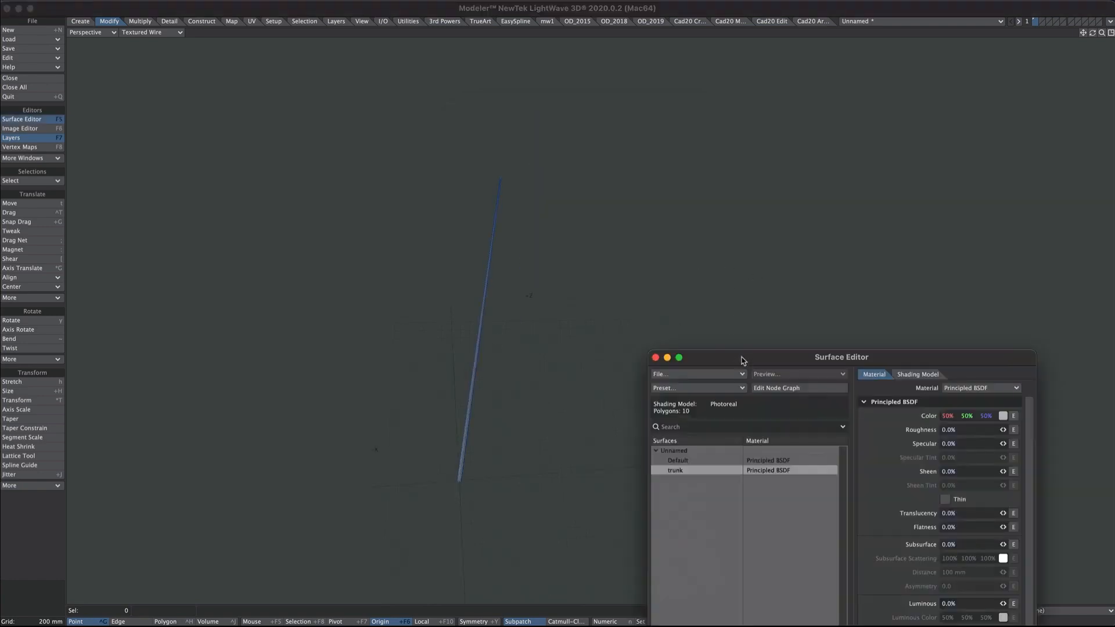
drag(743, 360, 670, 106)
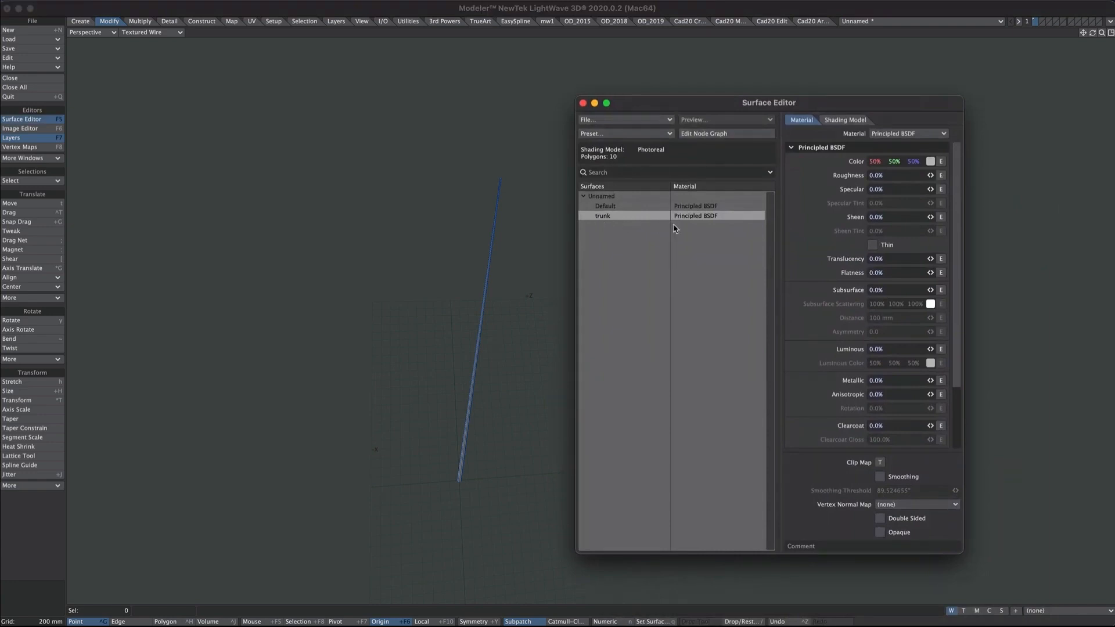
click(928, 162)
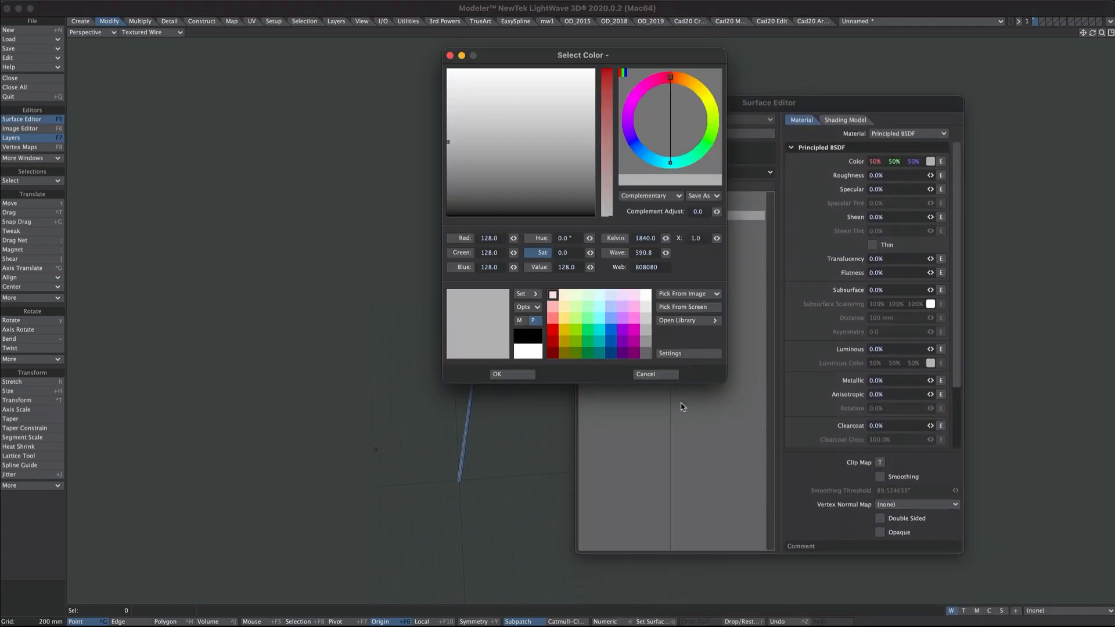
click(674, 321)
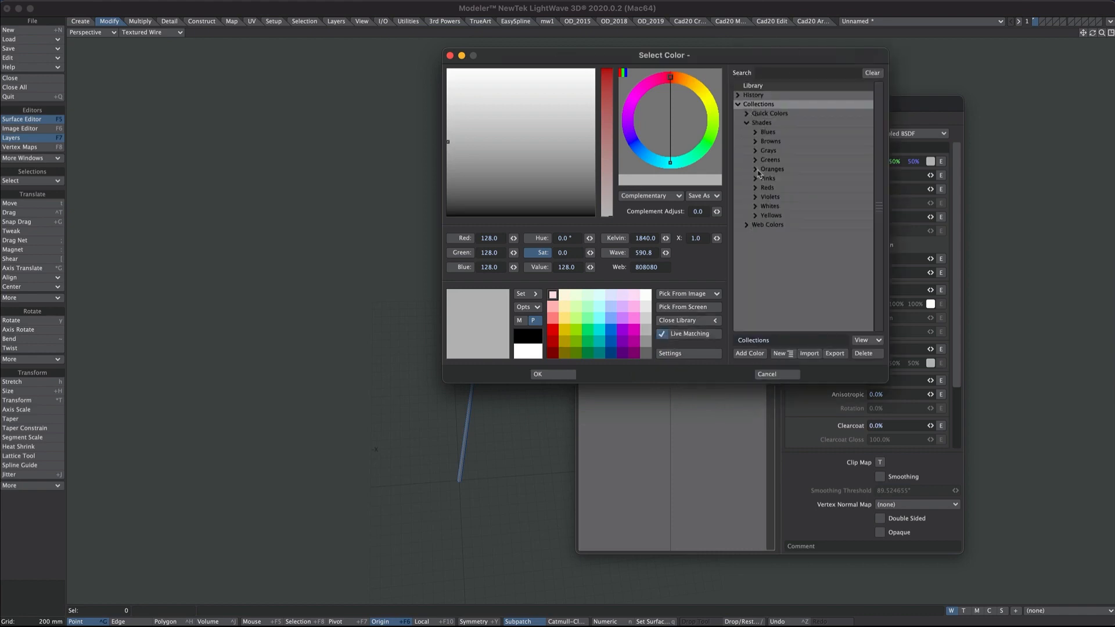
click(755, 141)
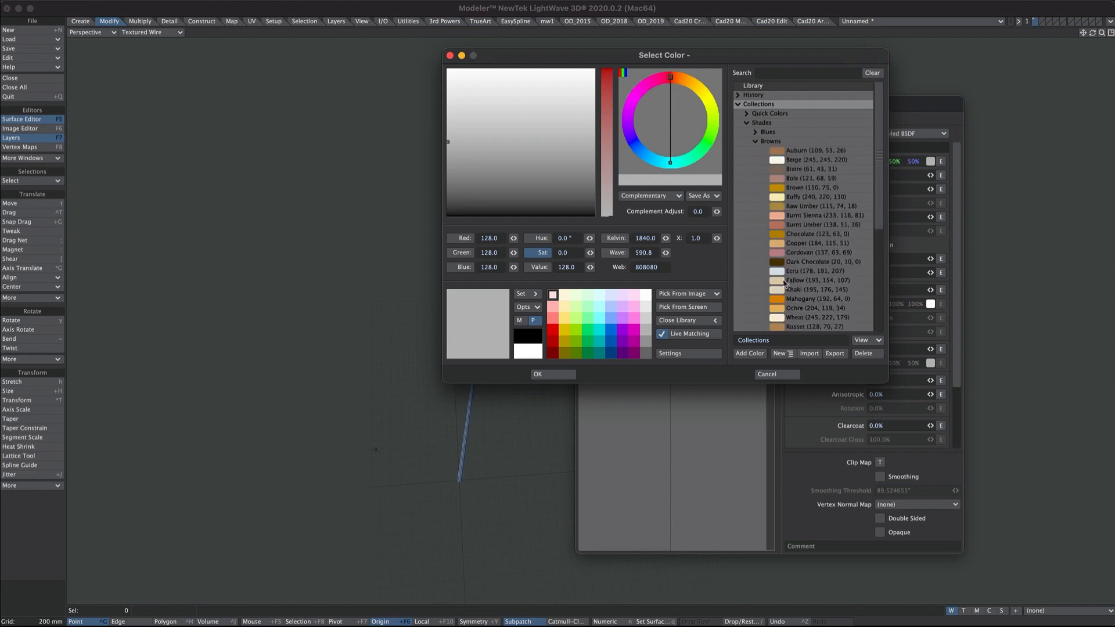
click(805, 263)
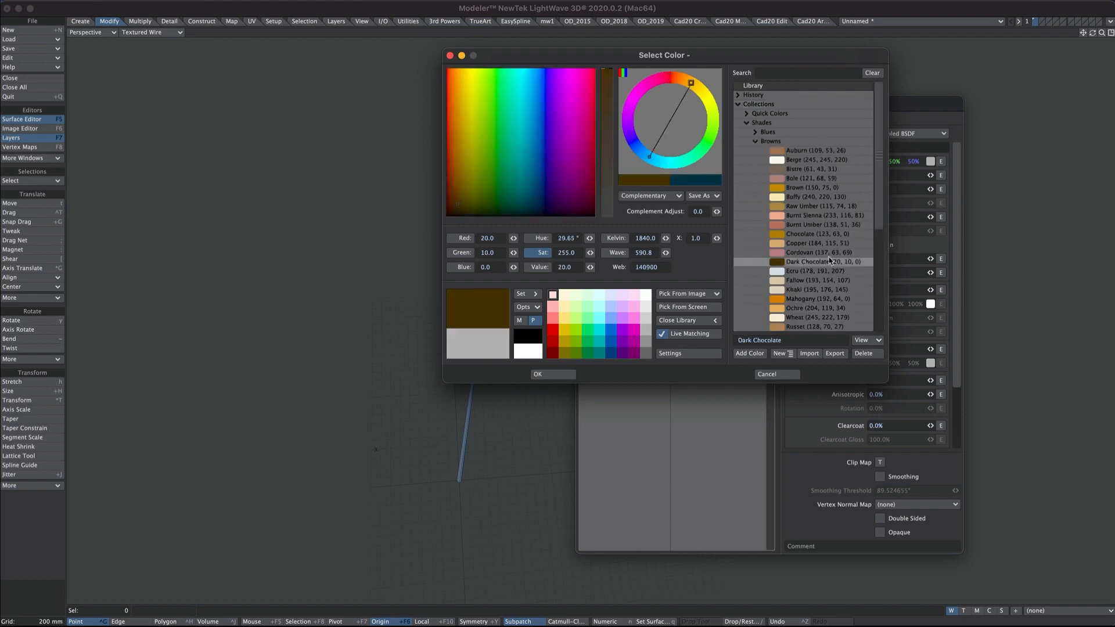
click(552, 375)
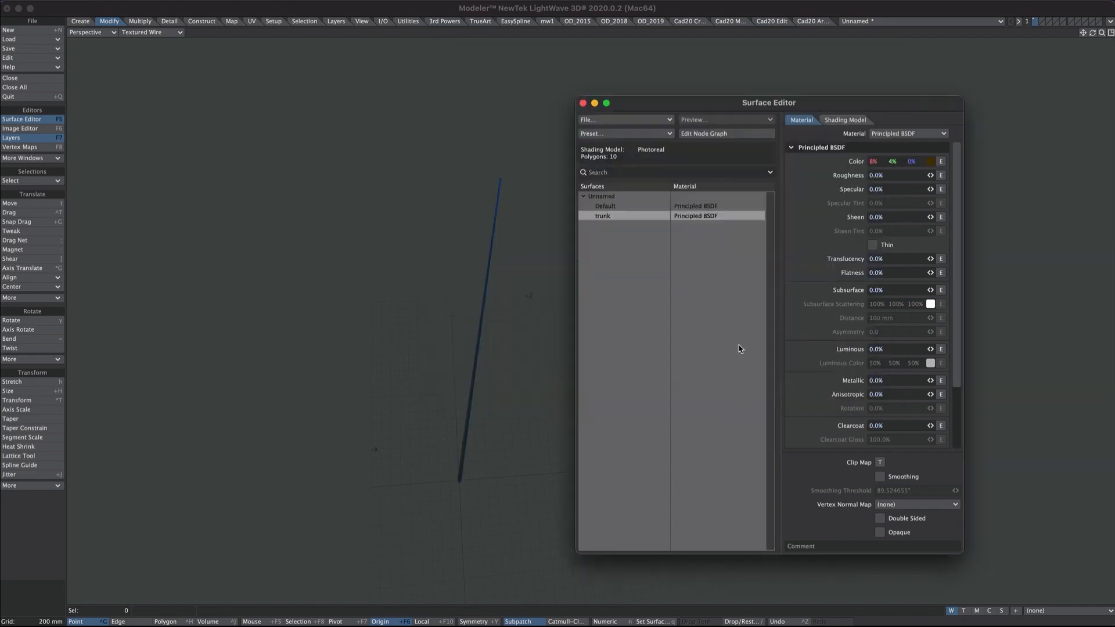
key(F5)
- Rename the rod's layer to 'trunk' in the Layers window
drag(1010, 622, 776, 93)
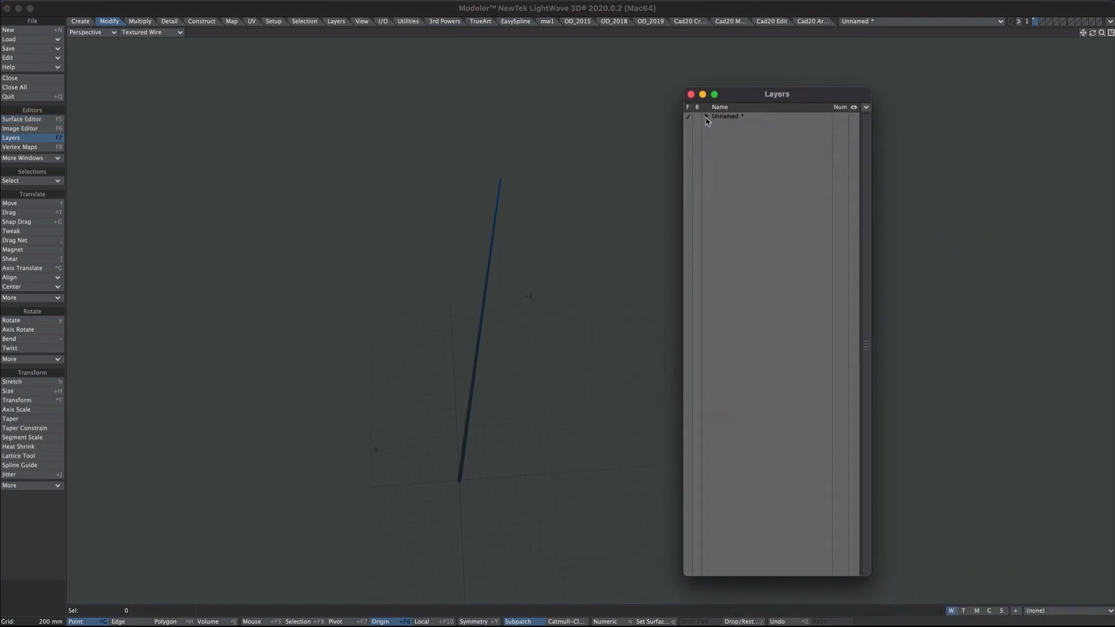
click(707, 117)
double_click(732, 126)
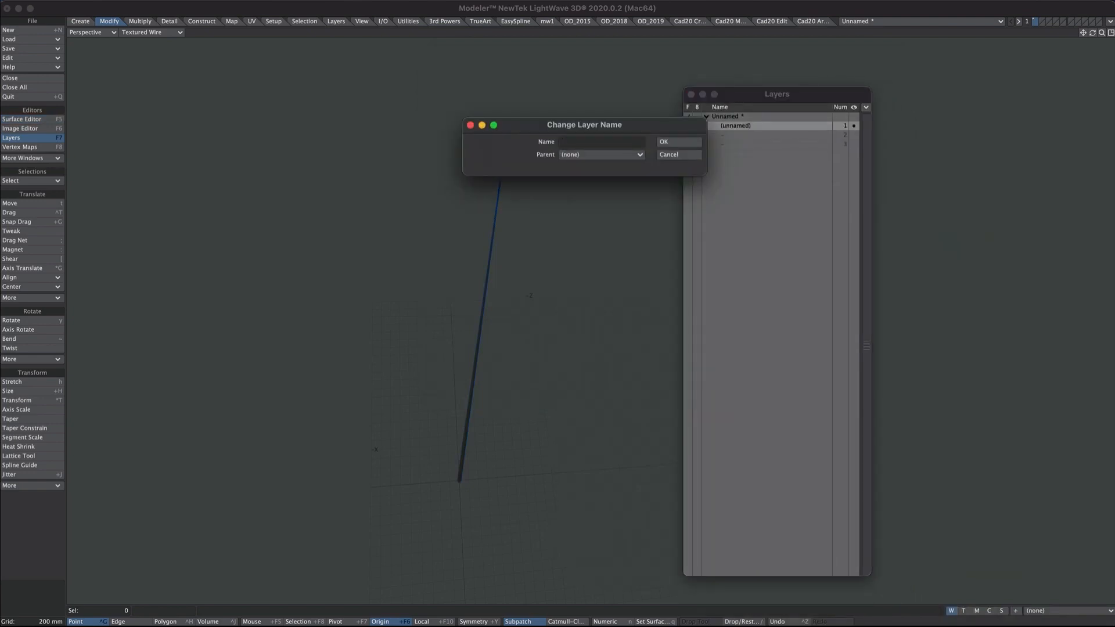
key(Return)
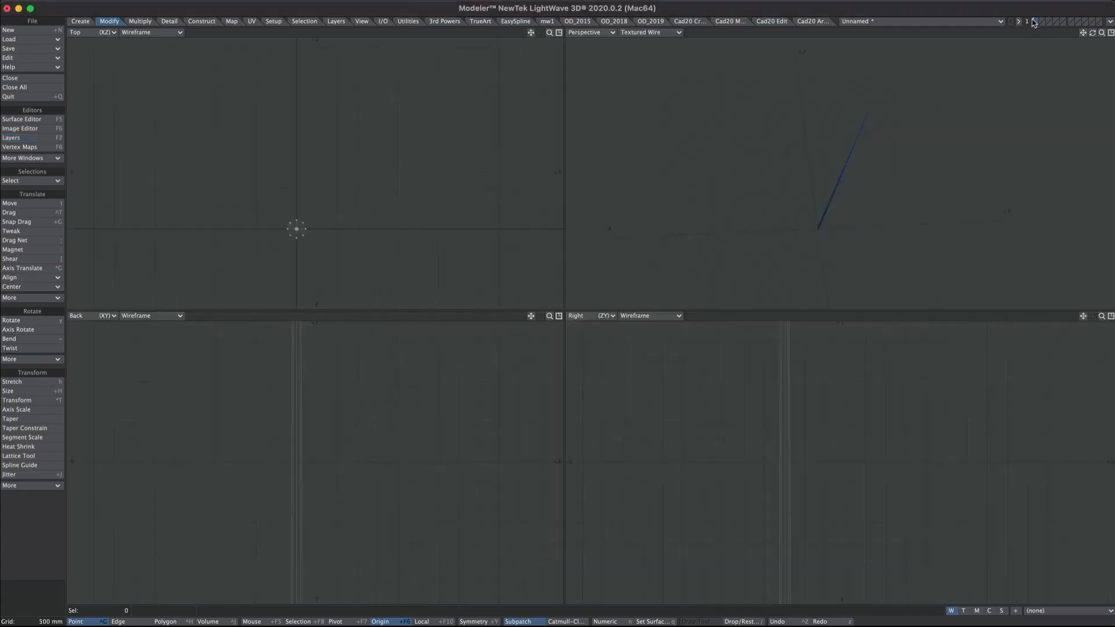
- Switch to an empty layer and preview christmasBranch.png from the XmasTree folder in Quick Look
click(1040, 23)
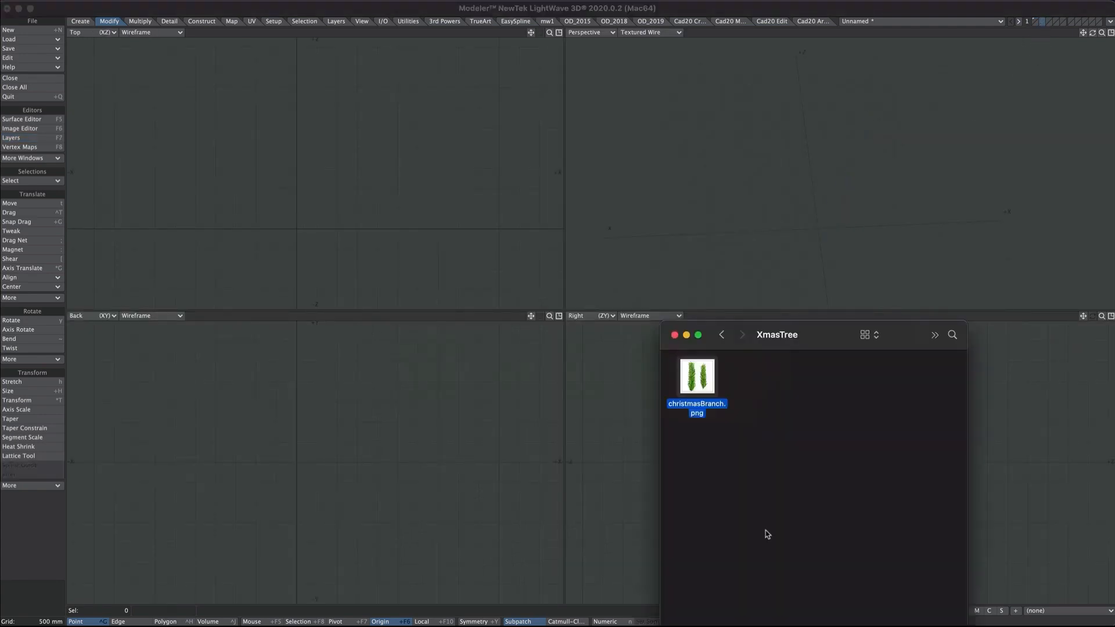
key(space)
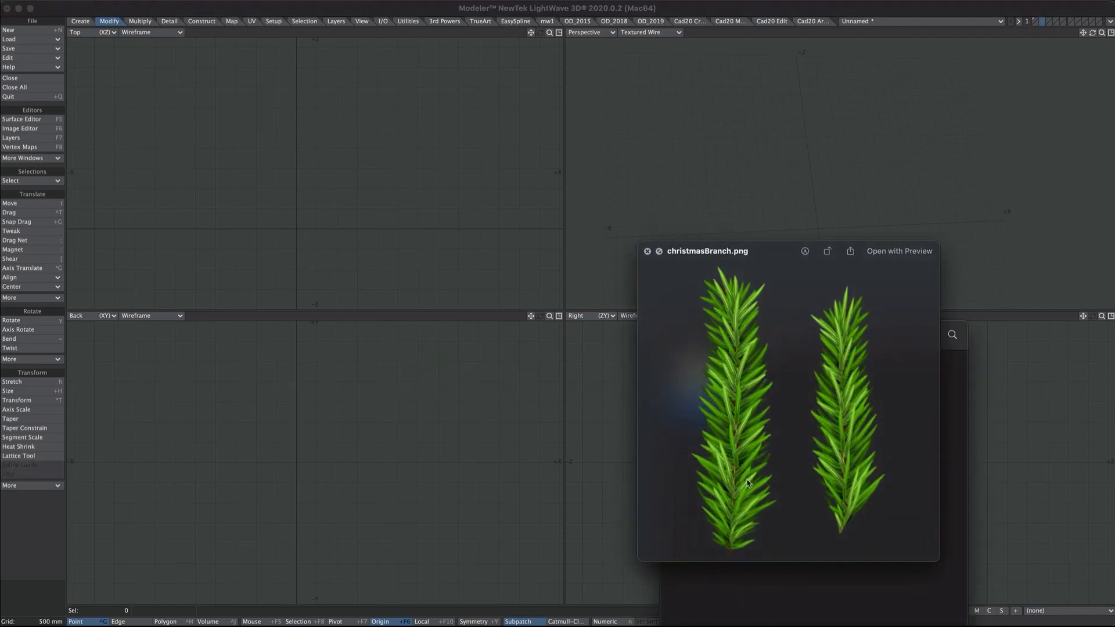
key(space)
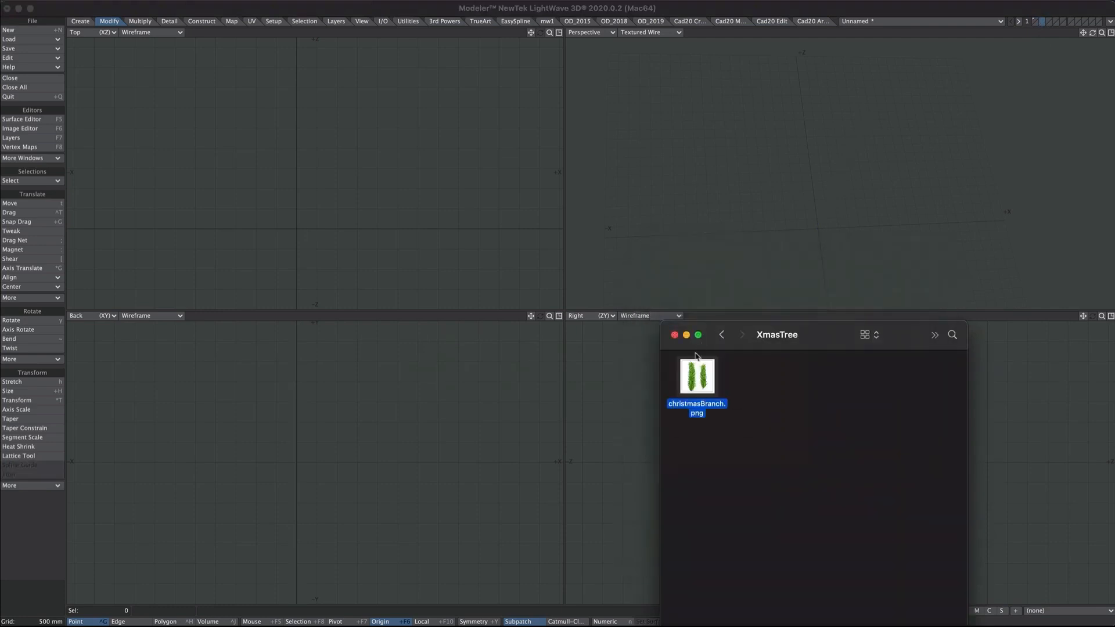
drag(697, 378, 395, 203)
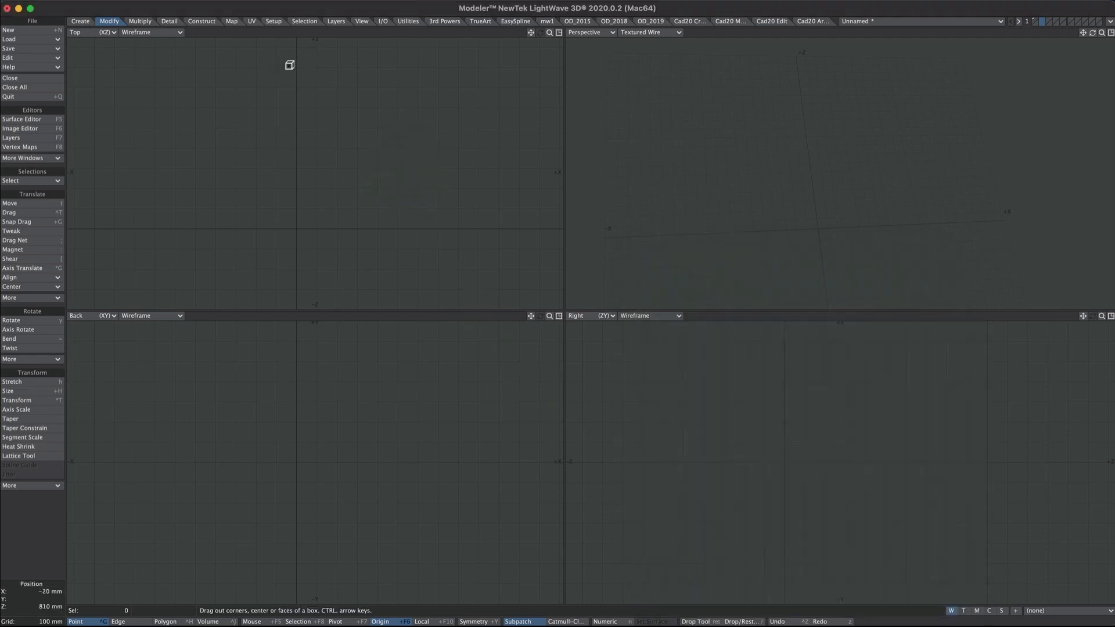
- Create a flat box 1 m deep and 130 mm wide in the Top view
drag(284, 67, 307, 228)
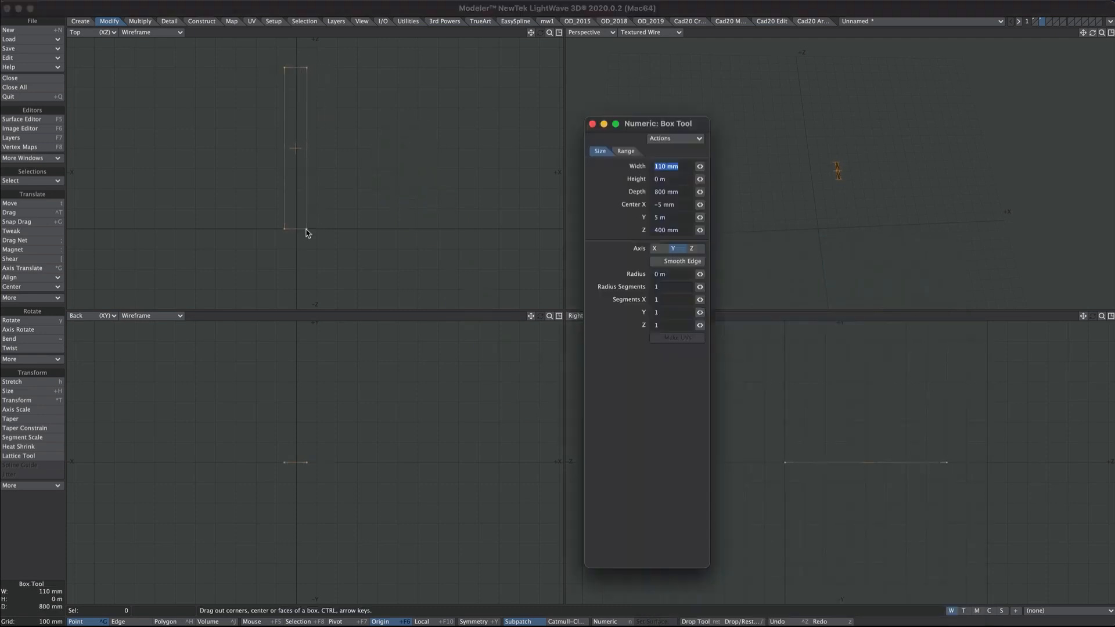
key(n)
click(677, 192)
text(1)
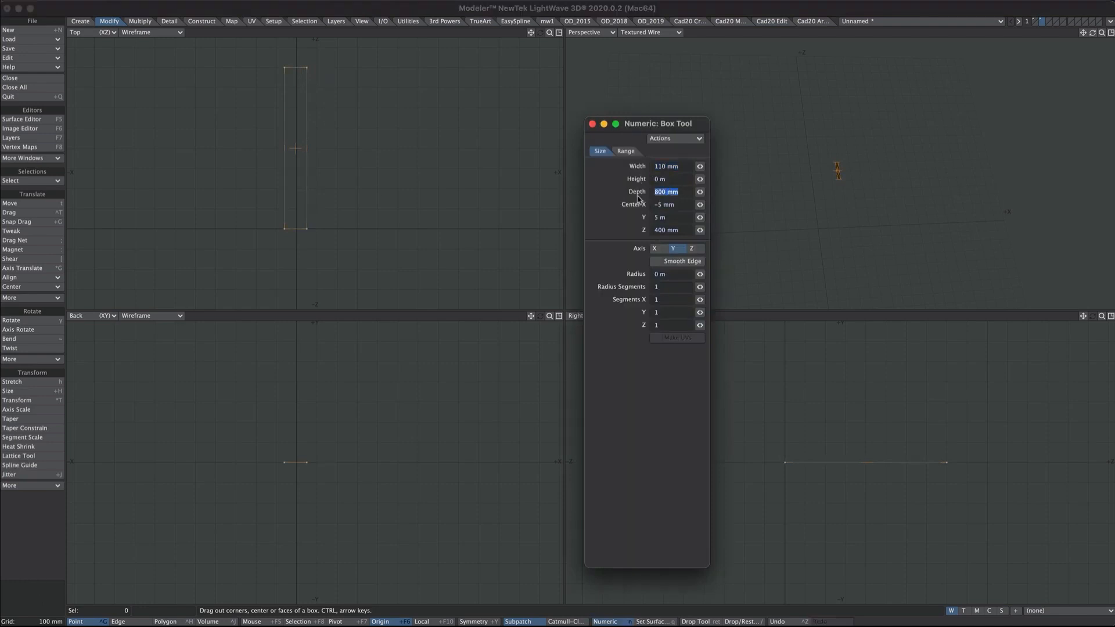
key(Tab)
scroll(329, 127, down, 2)
alt+drag(314, 145, 297, 177)
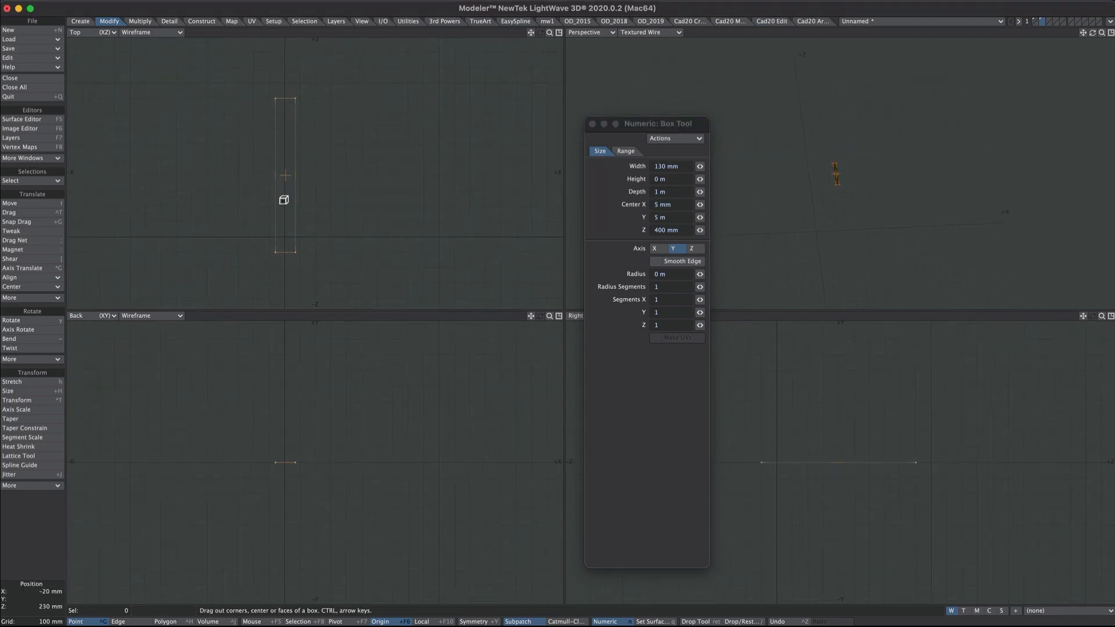
ctrl+alt+drag(321, 186, 337, 191)
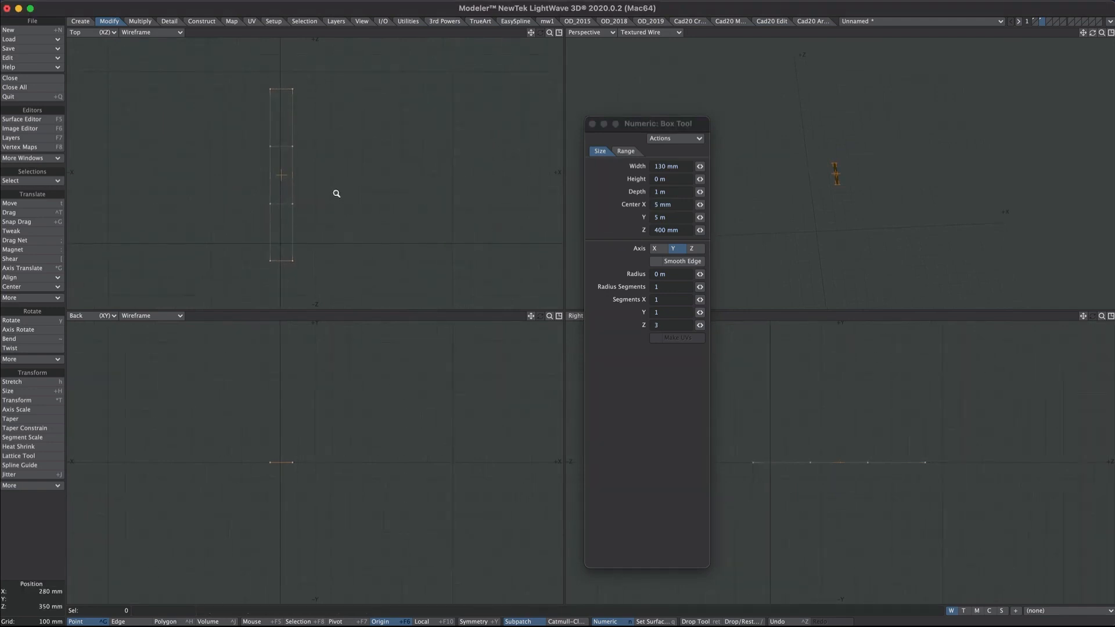
key(Return)
- Rest the box on the ground along Z so it starts at the origin
key(F3)
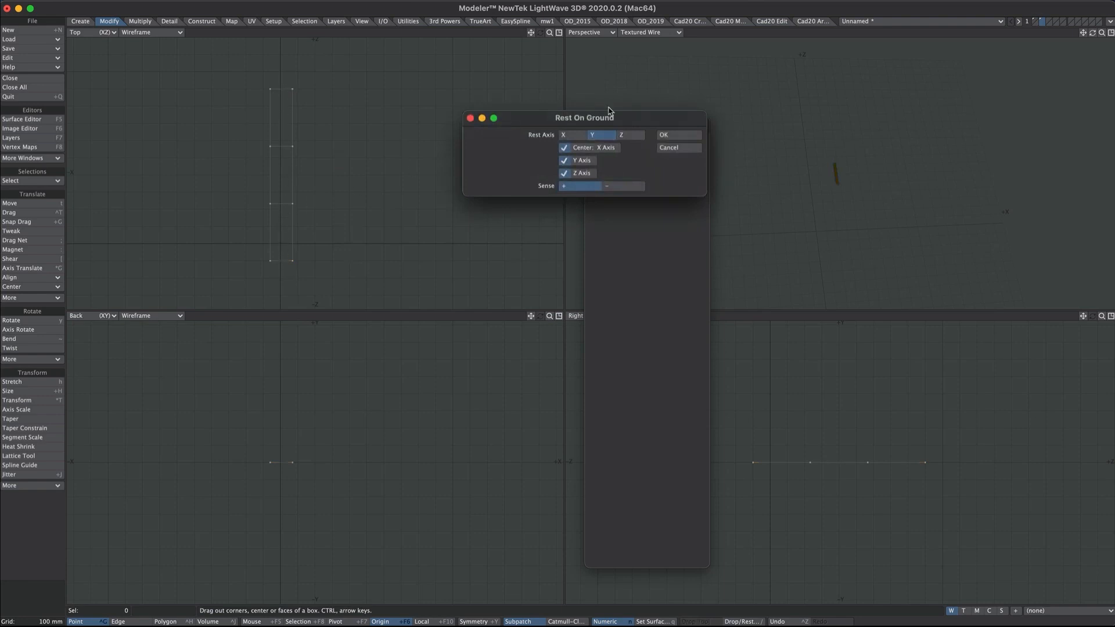
click(628, 137)
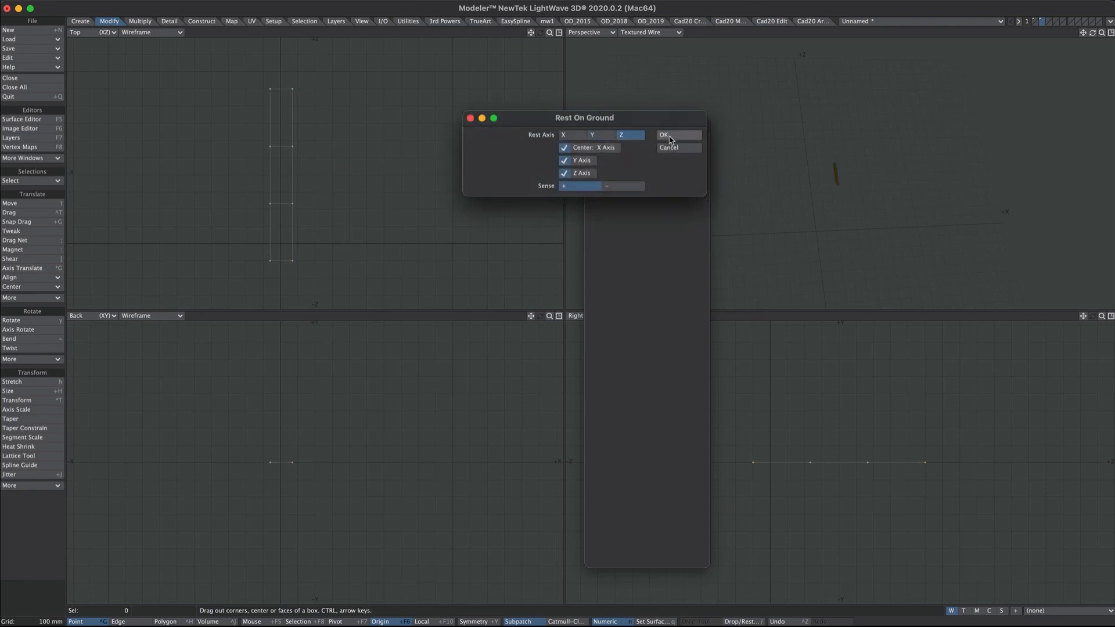
click(670, 137)
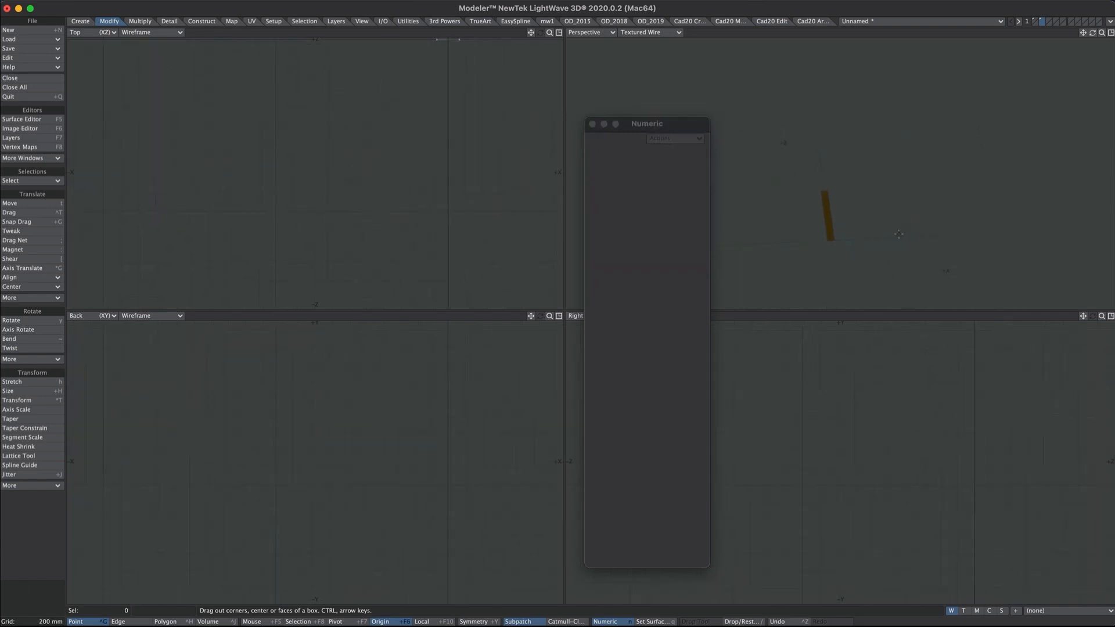
key(a)
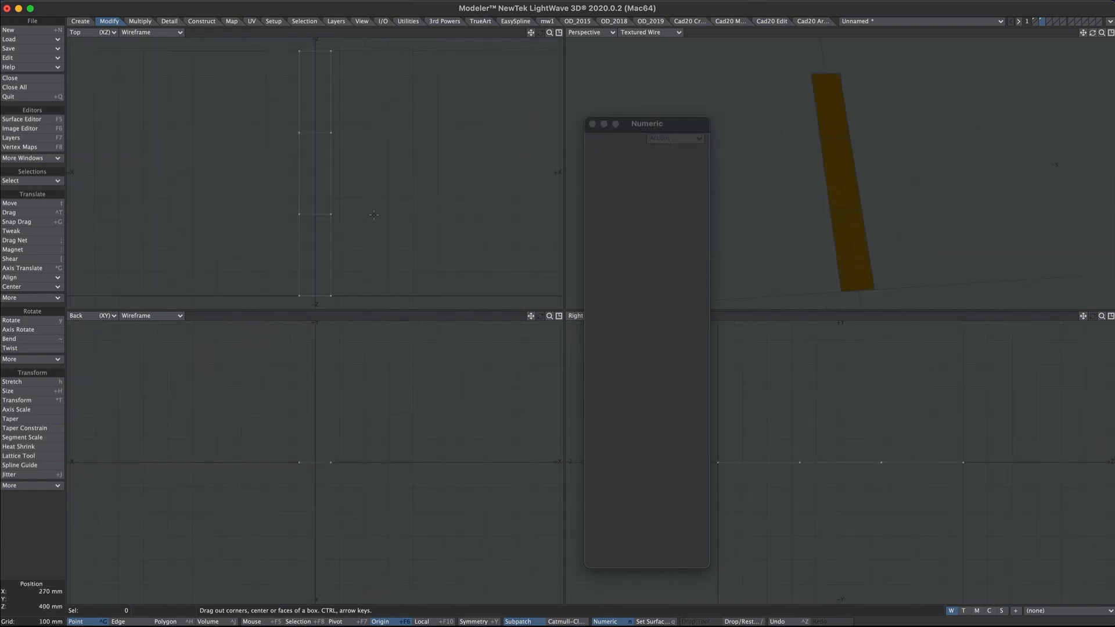
- Give the box a new surface named 'branch'
text(qbrand)
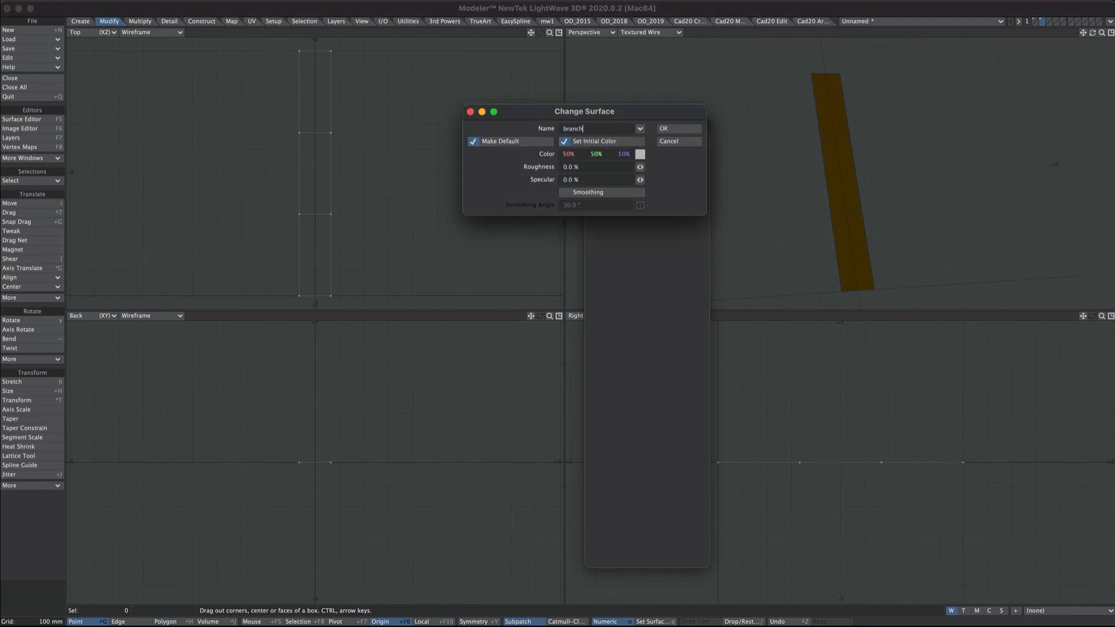
key(Return)
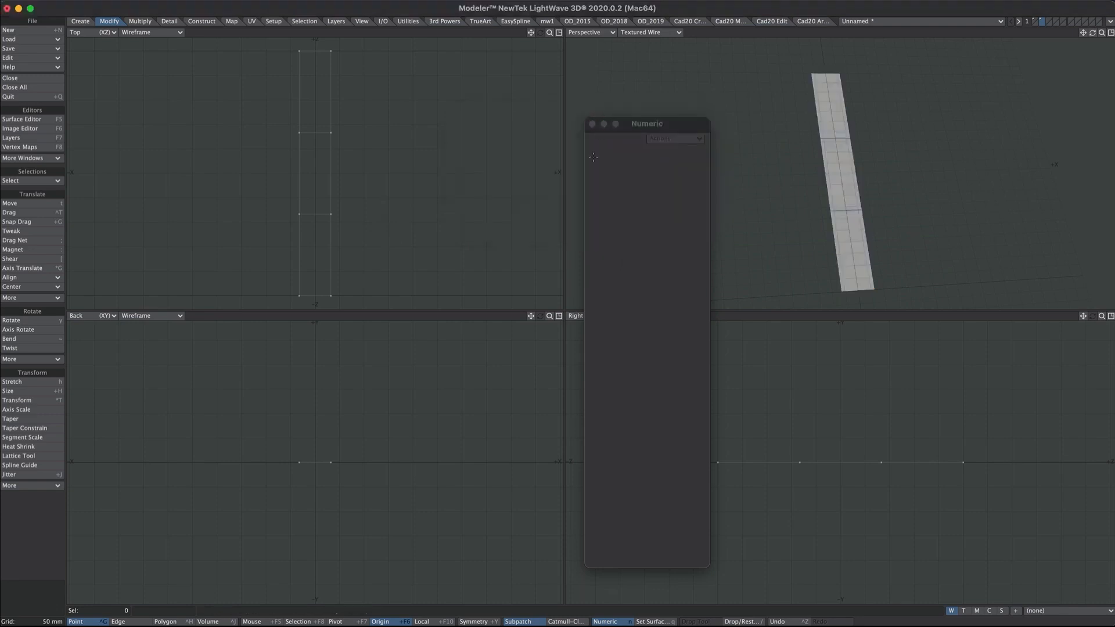
click(591, 124)
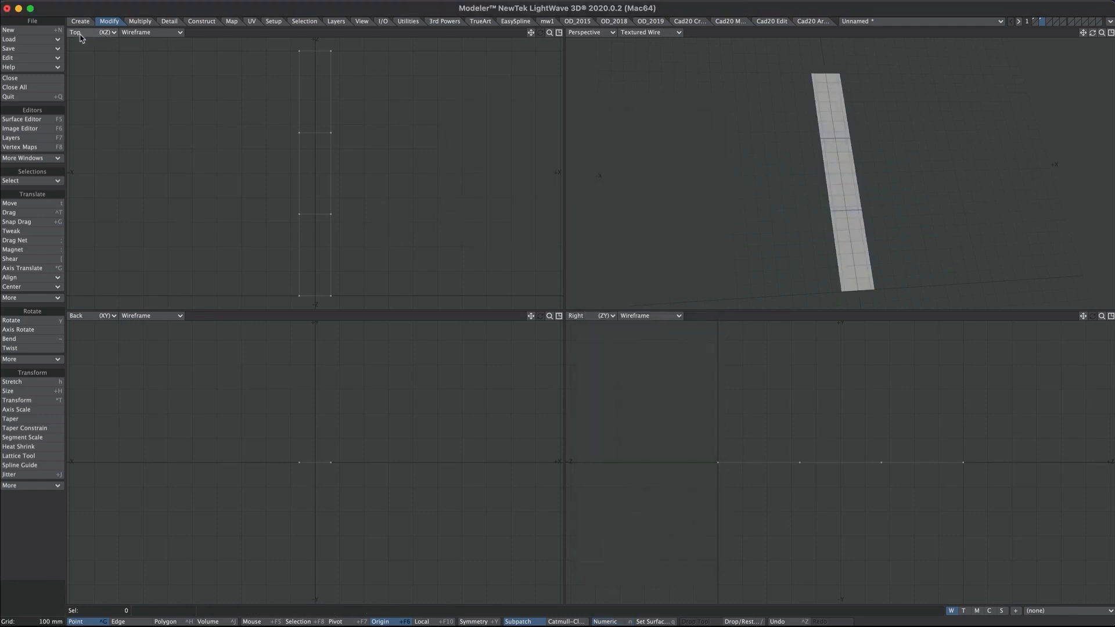
- Set the top-left viewport to UV Texture showing christmasBranch.png
click(81, 33)
click(84, 92)
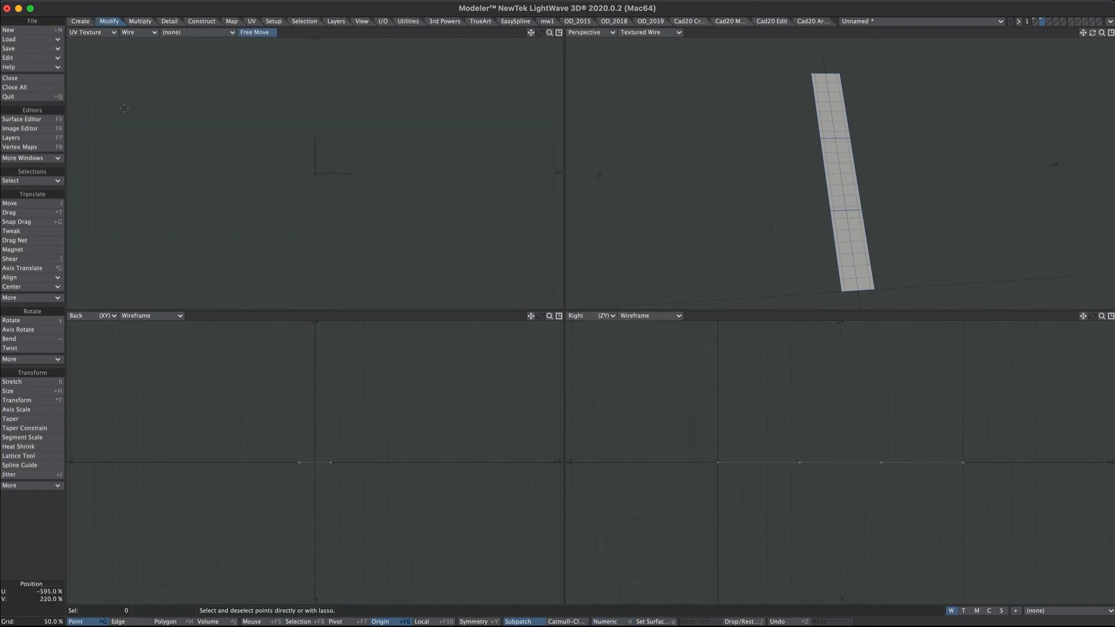
click(197, 32)
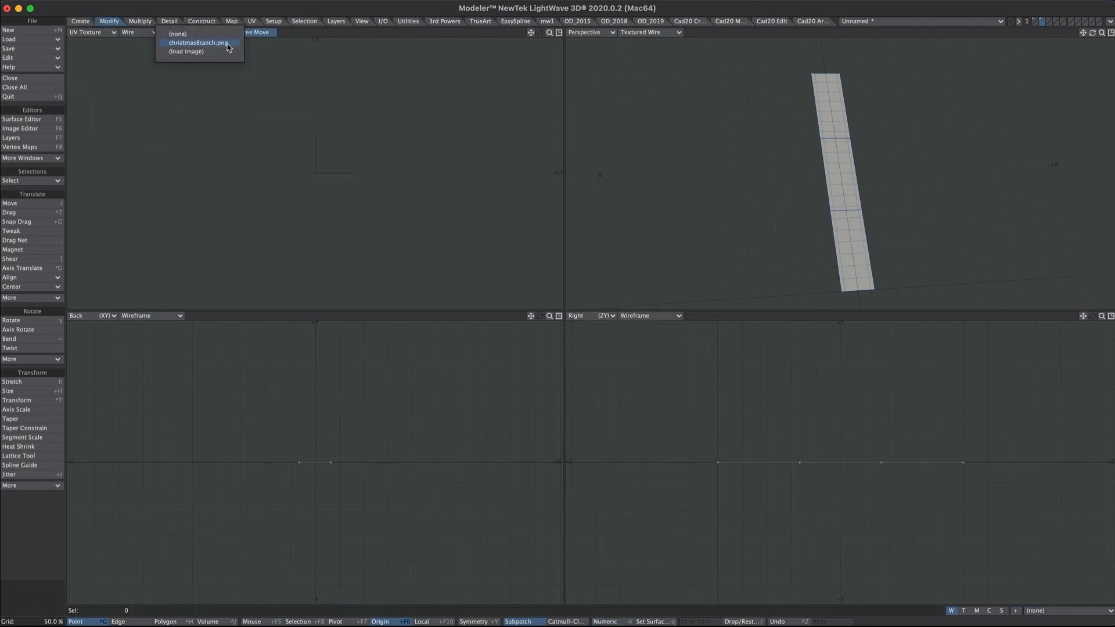
click(228, 43)
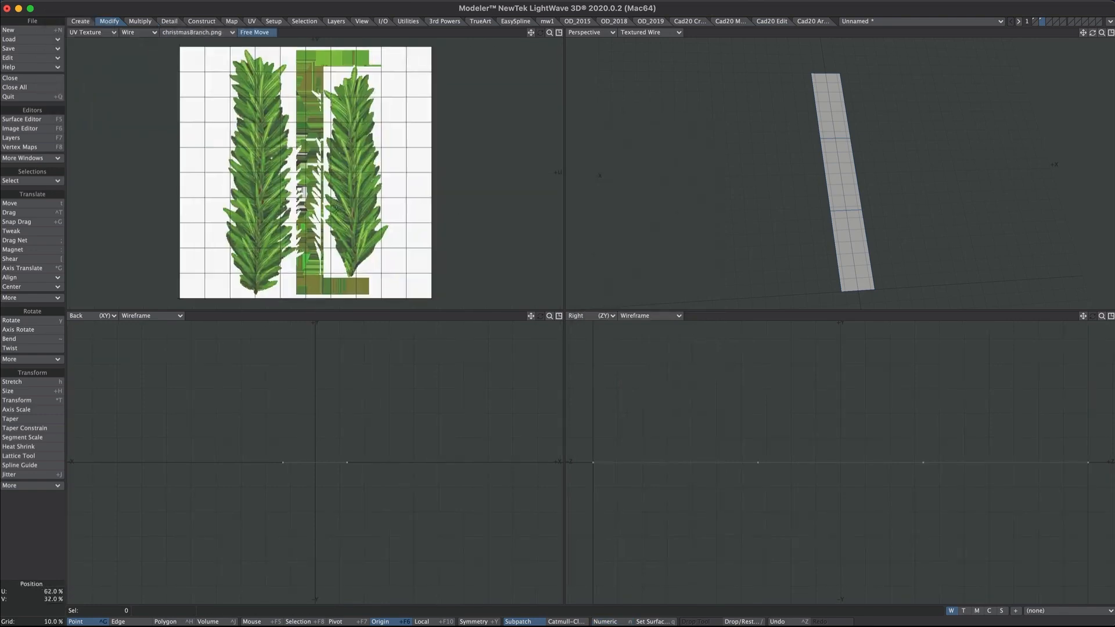
- Switch the vertex maps to texture (T) and start creating a new UV map
scroll(339, 203, down, 2)
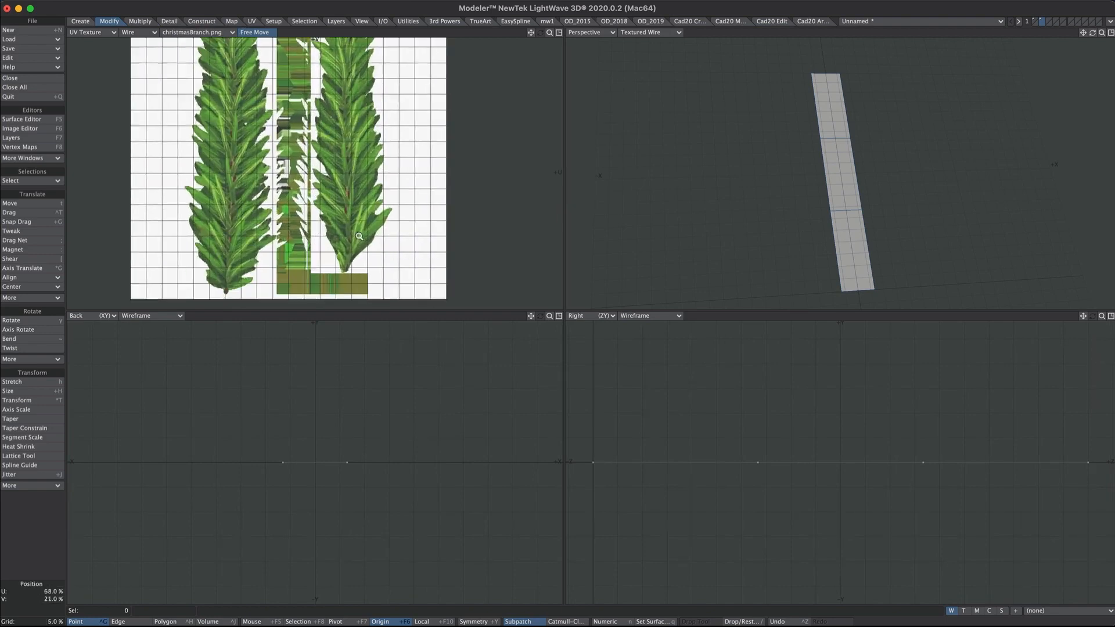
scroll(320, 232, up, 4)
scroll(321, 224, down, 3)
alt+drag(321, 224, 324, 225)
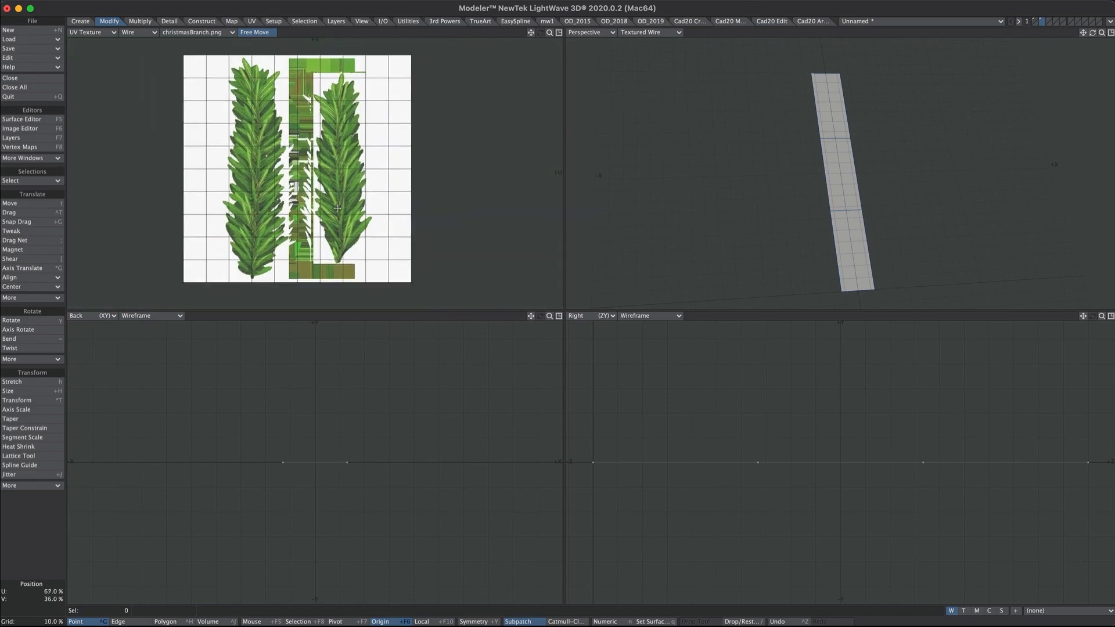
alt+drag(827, 167, 866, 291)
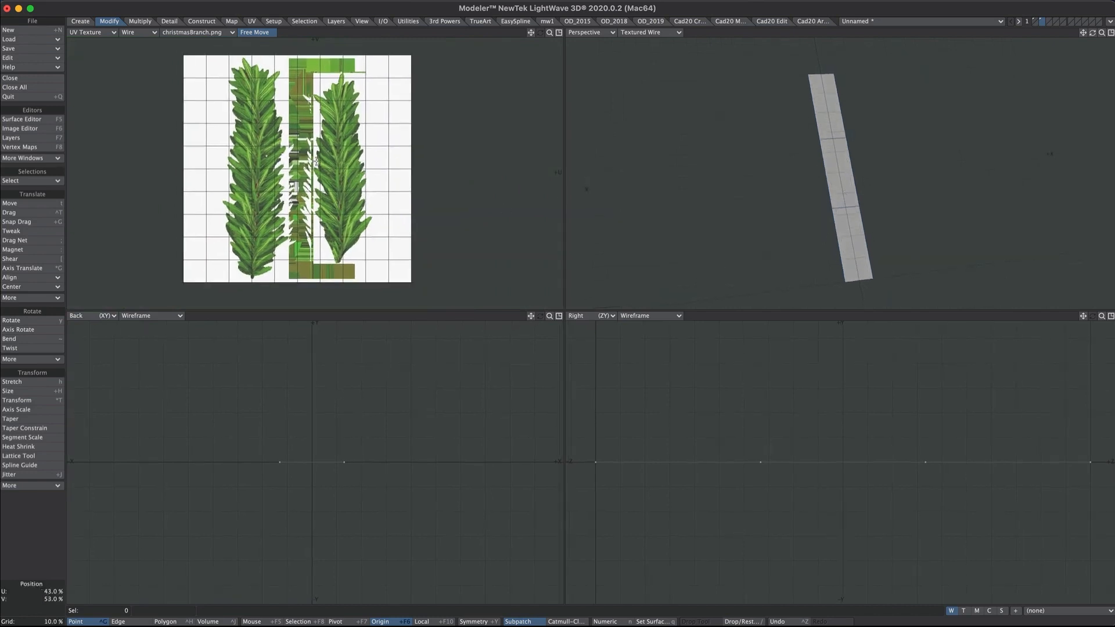
click(964, 611)
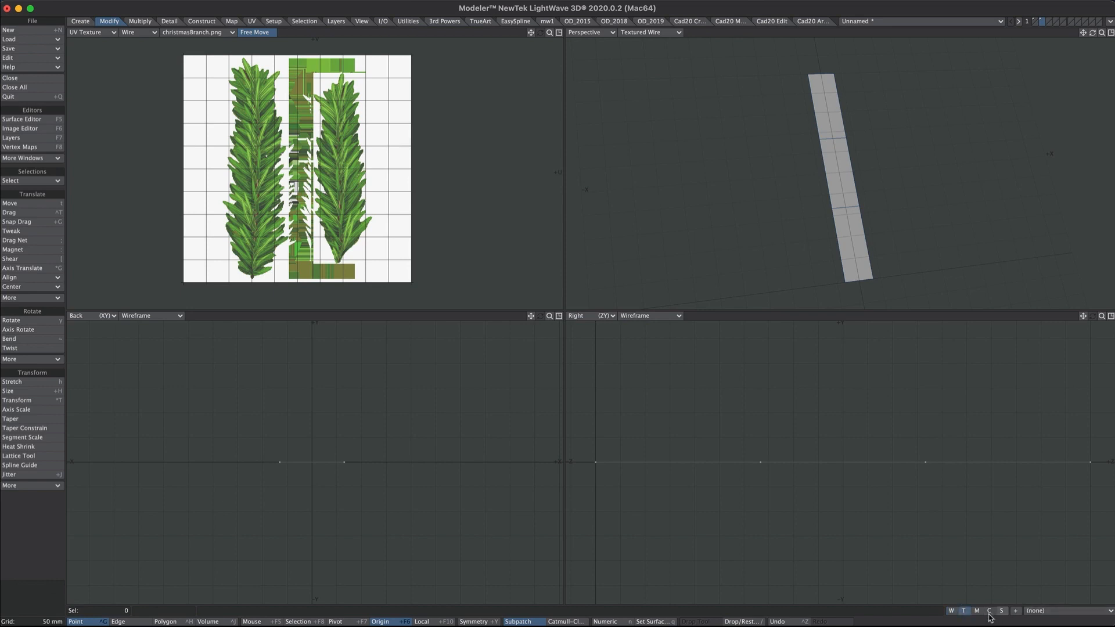
click(1016, 611)
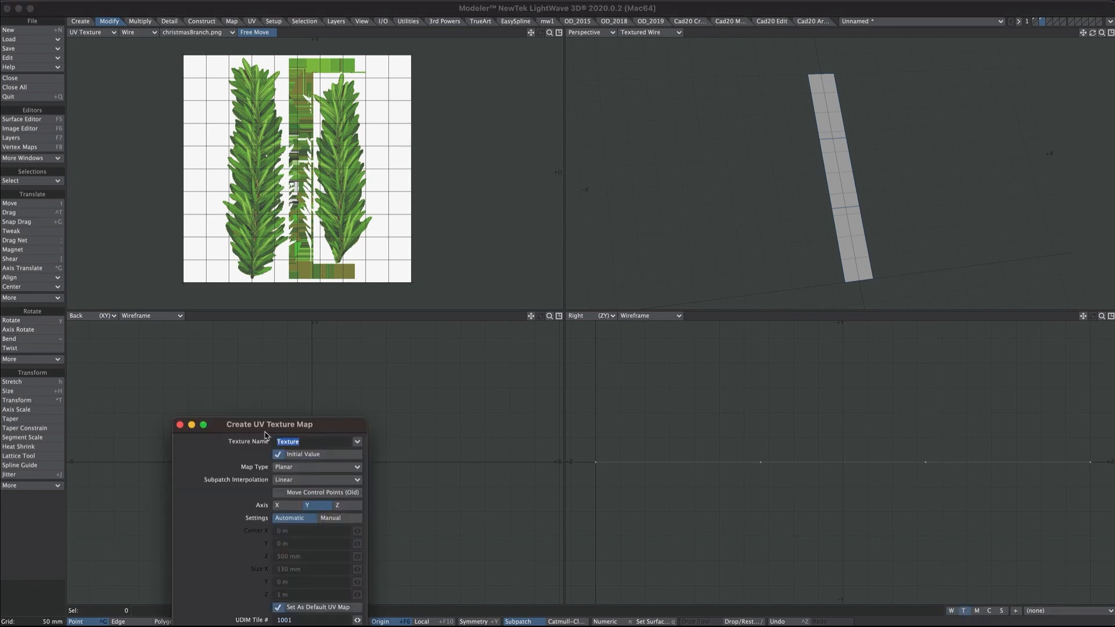
- Create a planar Y UV map named 'branch' with Live Update on, then return to the quad layout
drag(265, 431, 499, 268)
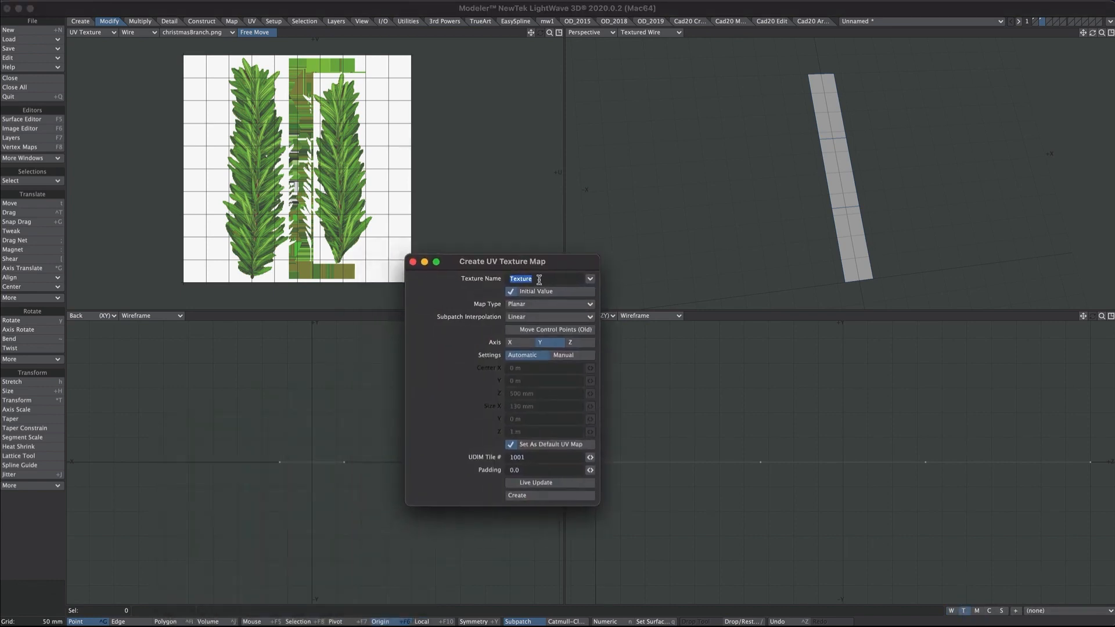
text(branch)
click(535, 482)
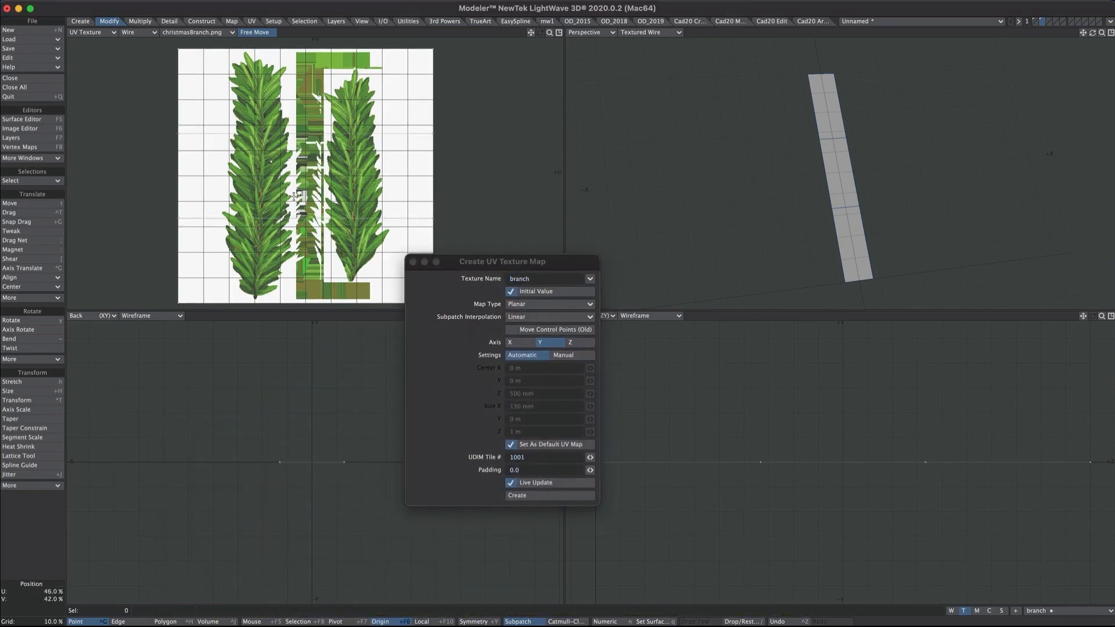
key(KP_0)
ctrl+alt+drag(635, 255, 792, 135)
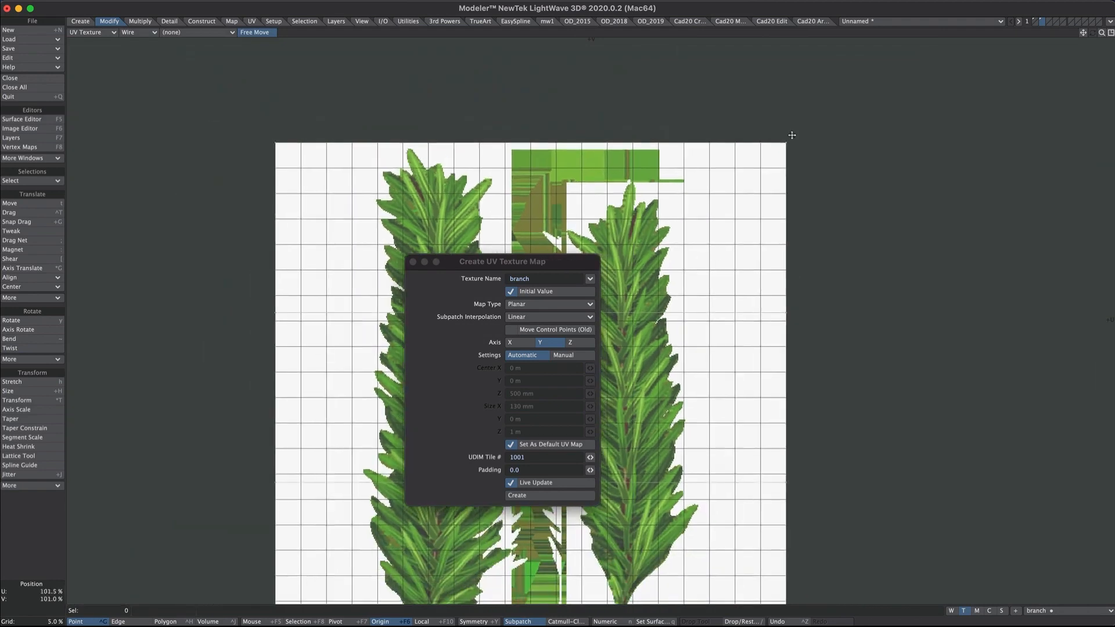
key(KP_0)
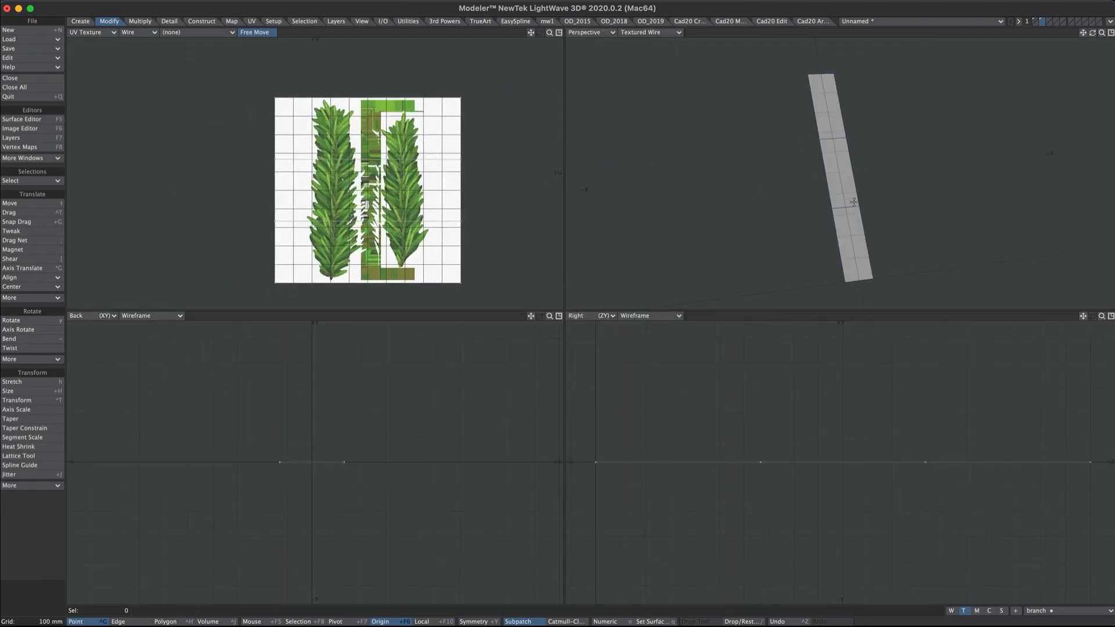
key(q)
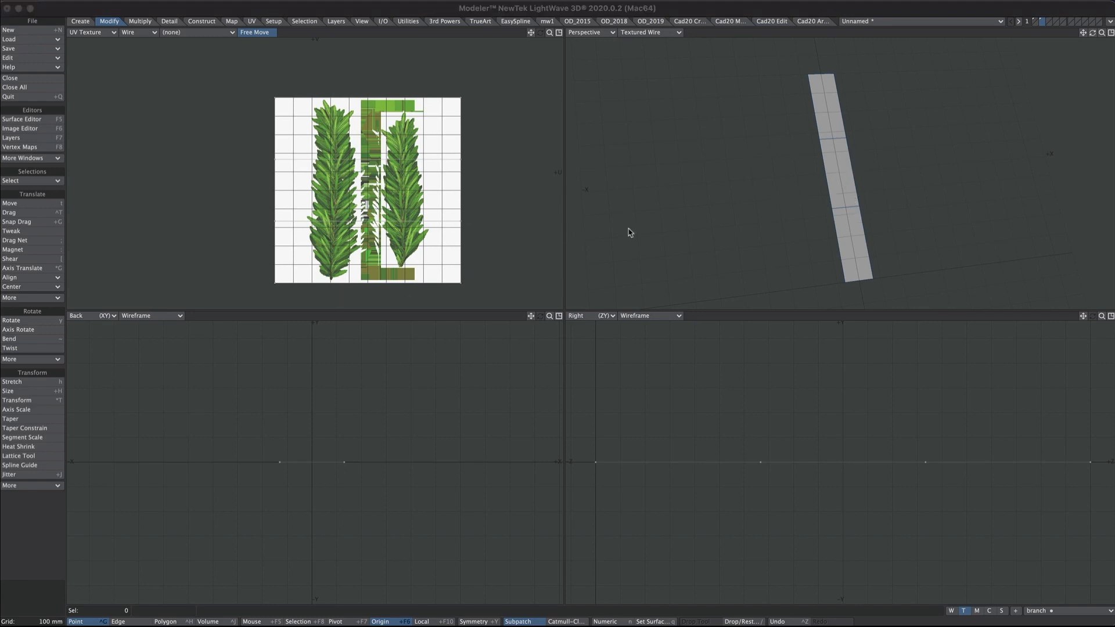
- Add a Standard node in the branch surface's node graph and connect it to the Surface material
click(509, 362)
key(F5)
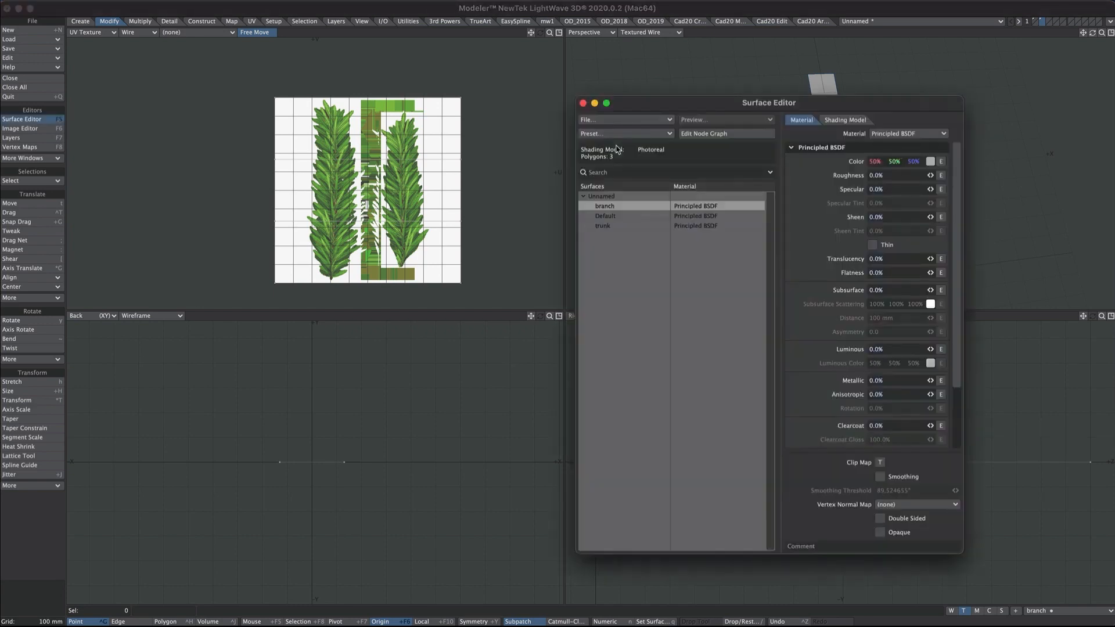
click(705, 133)
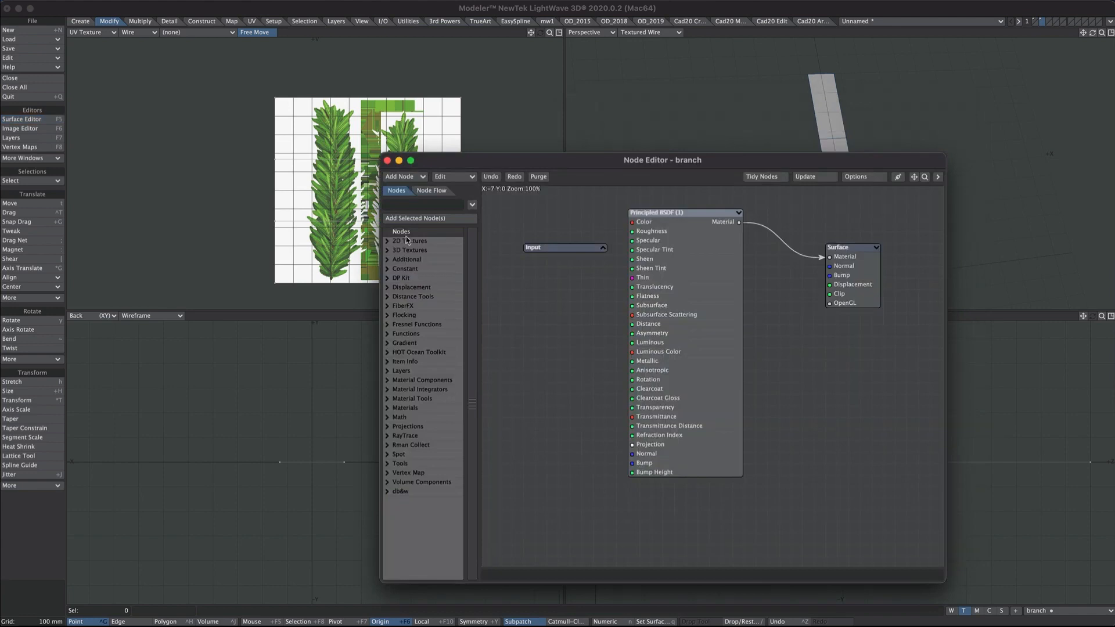
click(403, 205)
text(stan)
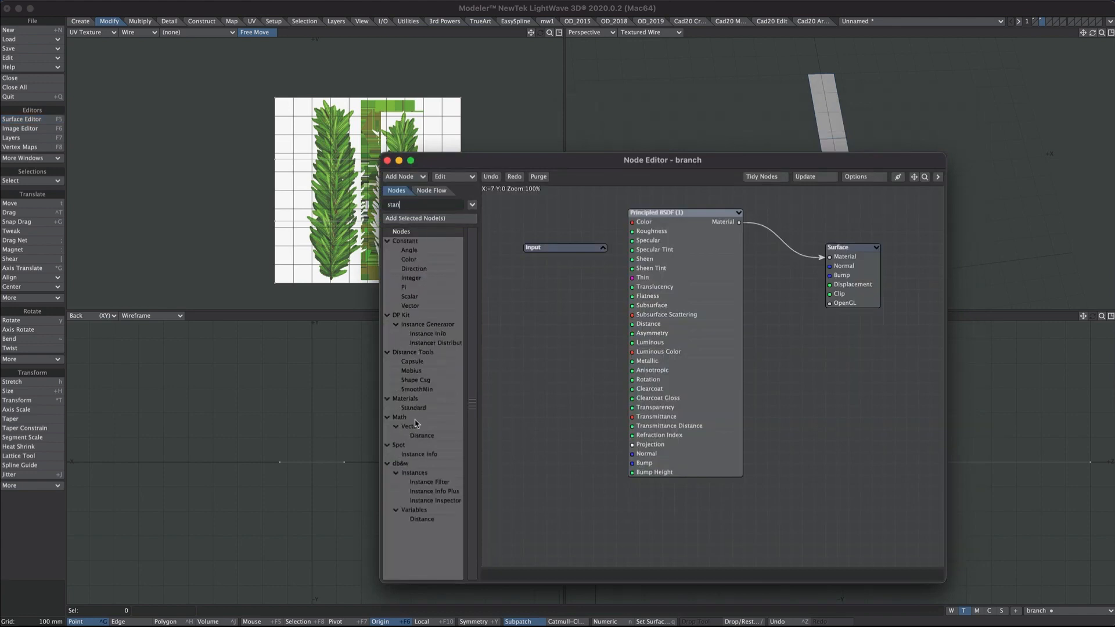
double_click(413, 409)
drag(705, 301, 741, 364)
click(739, 213)
drag(705, 213, 683, 202)
drag(740, 364, 839, 304)
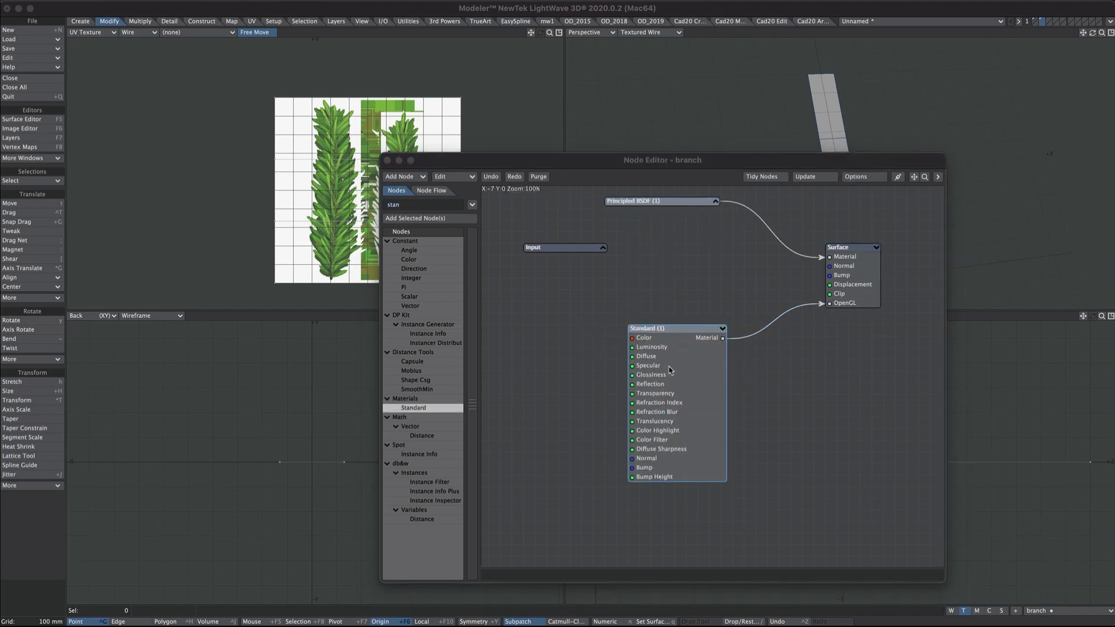
- Give the Standard node's Color a UV texture using the branch map and christmasBranch.png
double_click(684, 444)
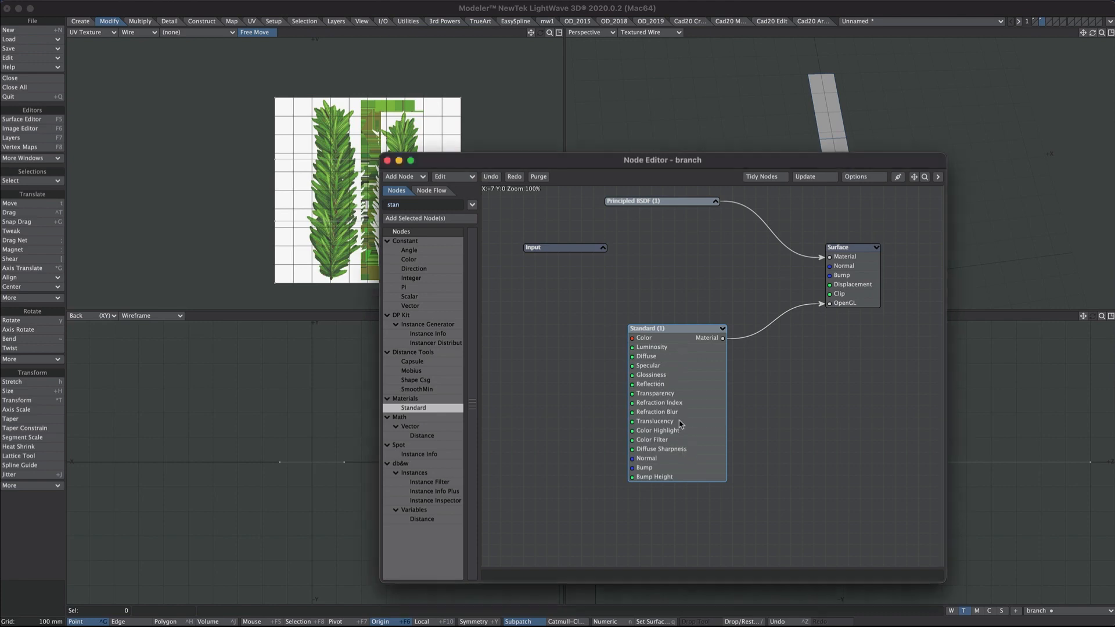
click(660, 249)
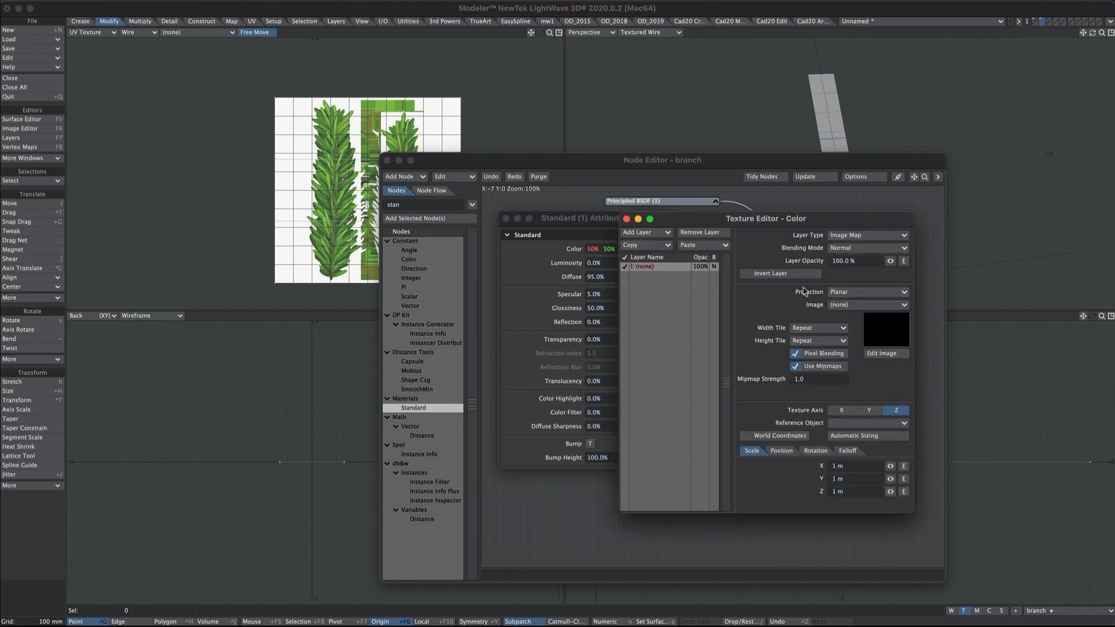
click(836, 292)
click(837, 337)
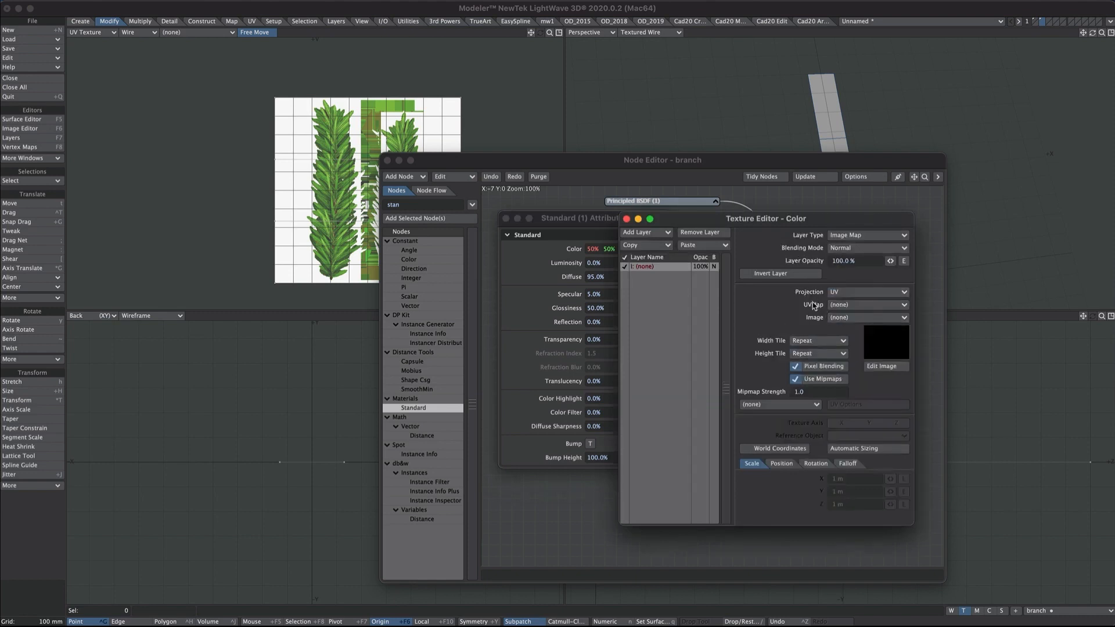
click(839, 305)
click(833, 318)
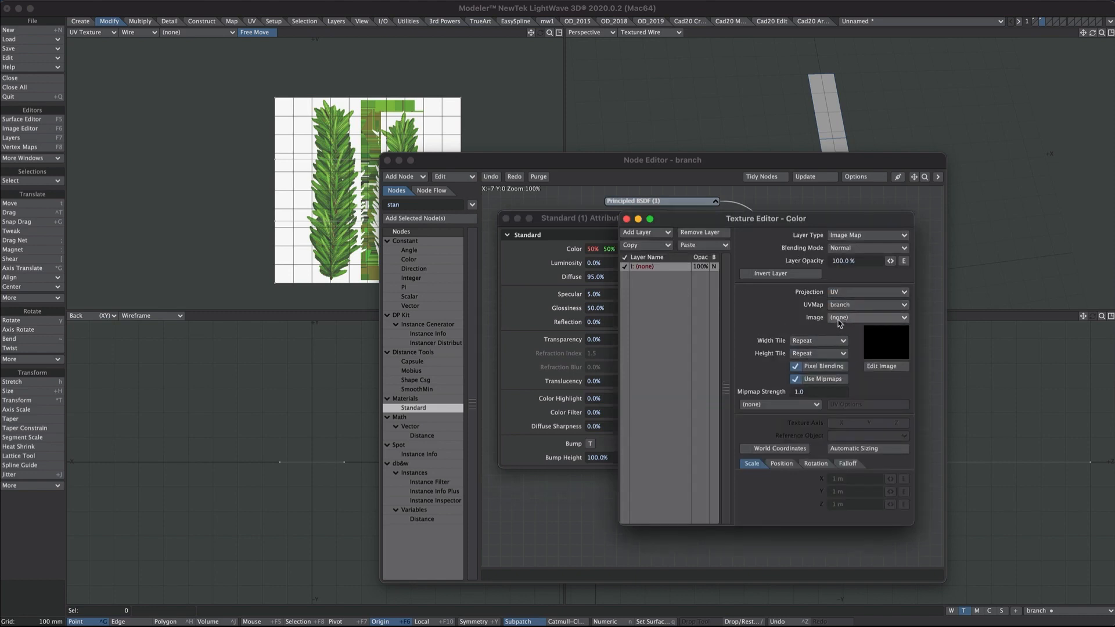
click(837, 317)
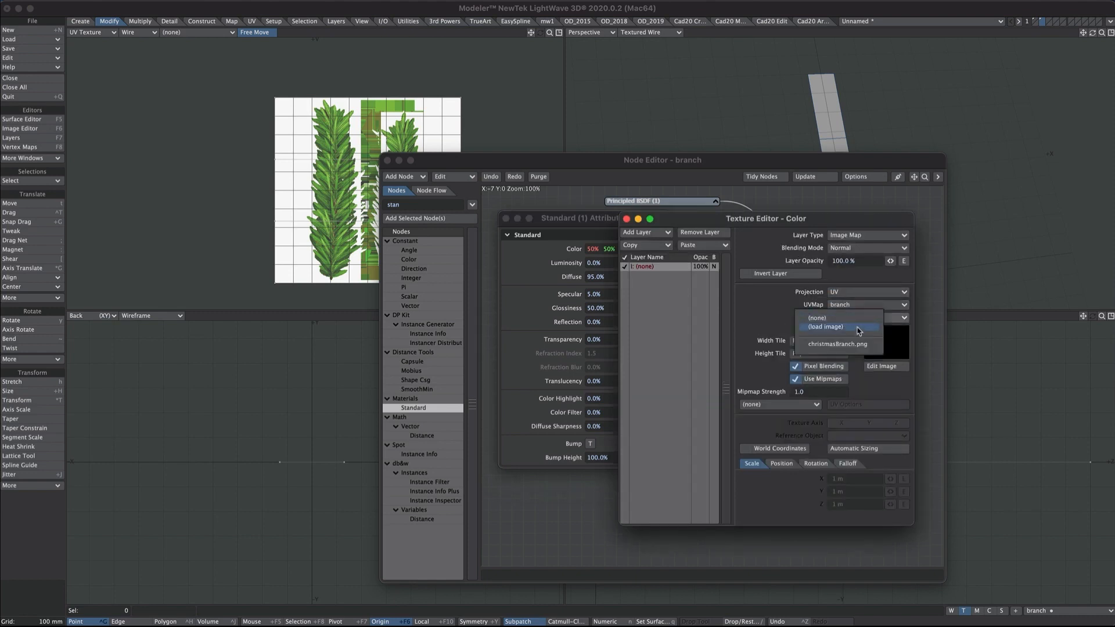
click(875, 349)
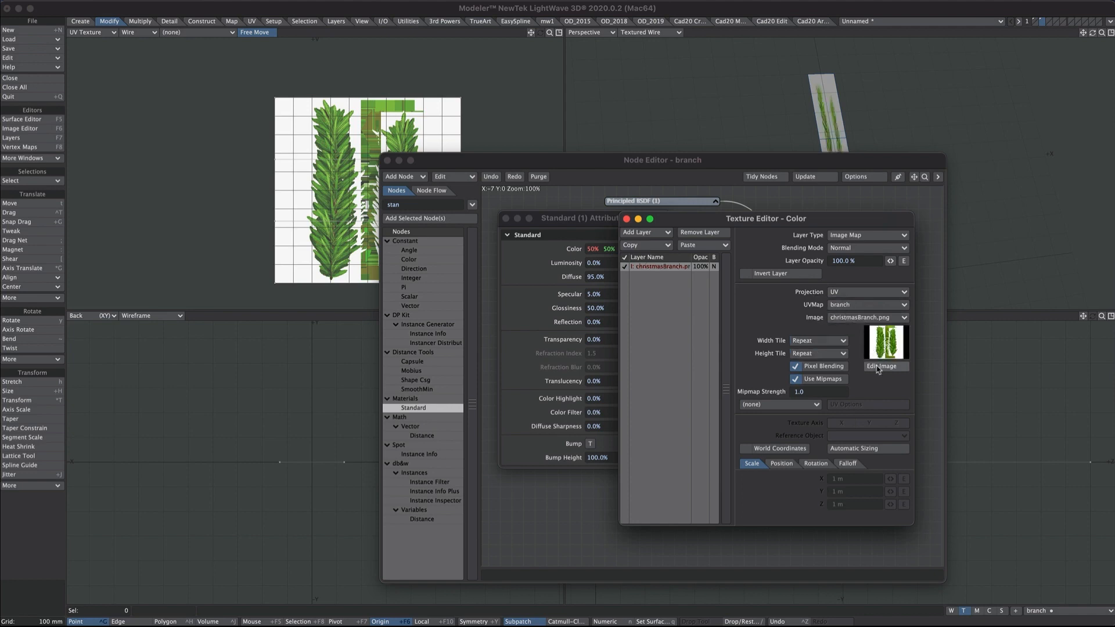
- Copy the colour texture layer and paste it as the Transparency texture
click(646, 244)
click(639, 246)
click(627, 219)
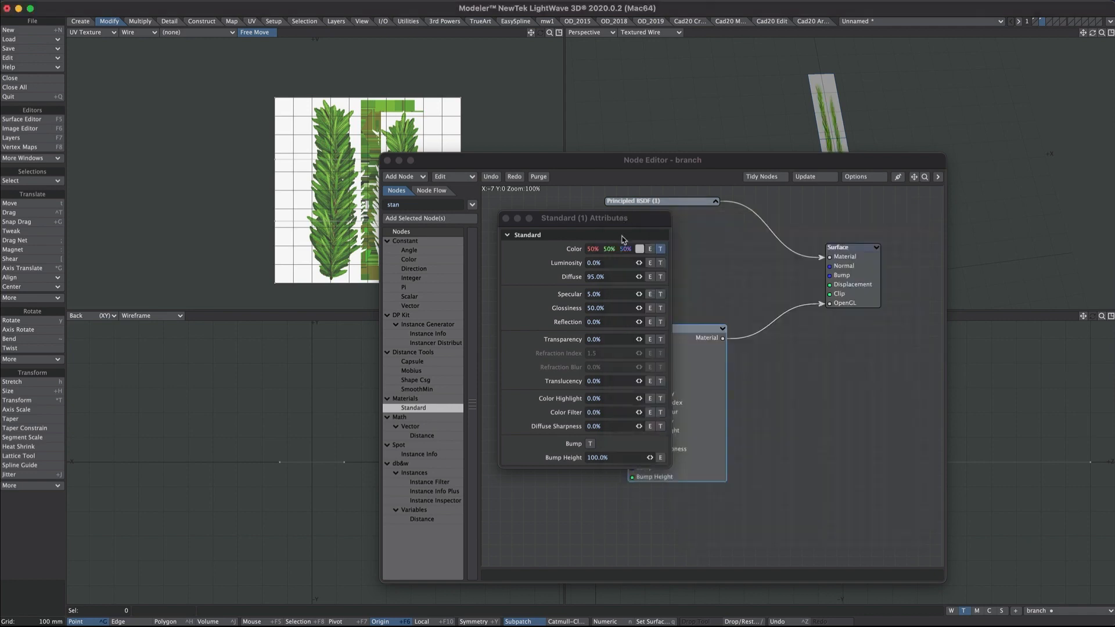
click(660, 339)
click(645, 232)
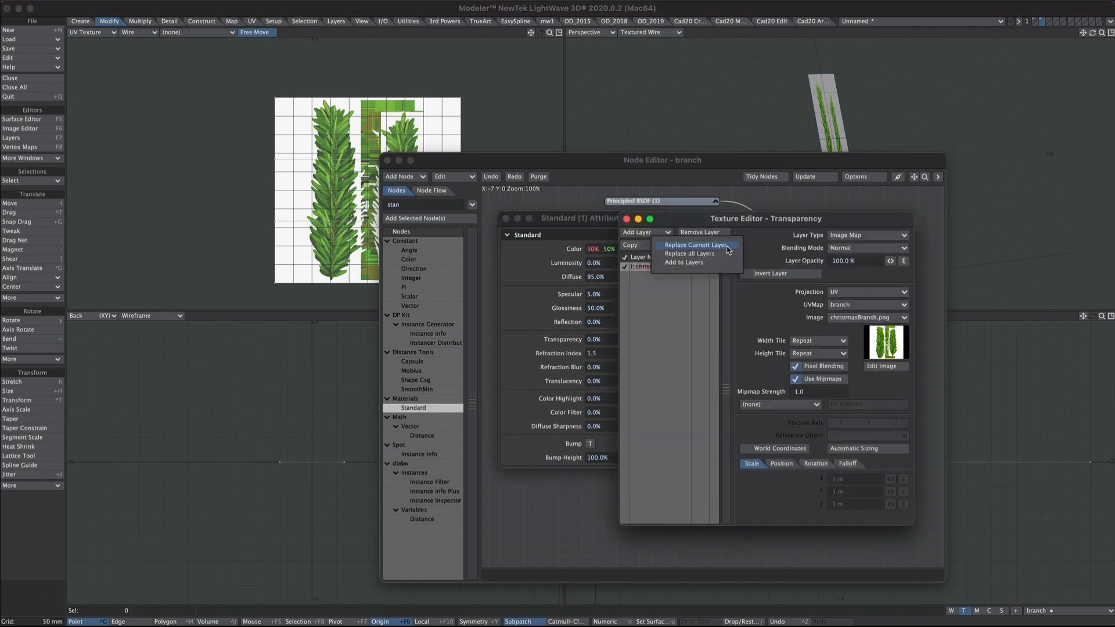
click(726, 249)
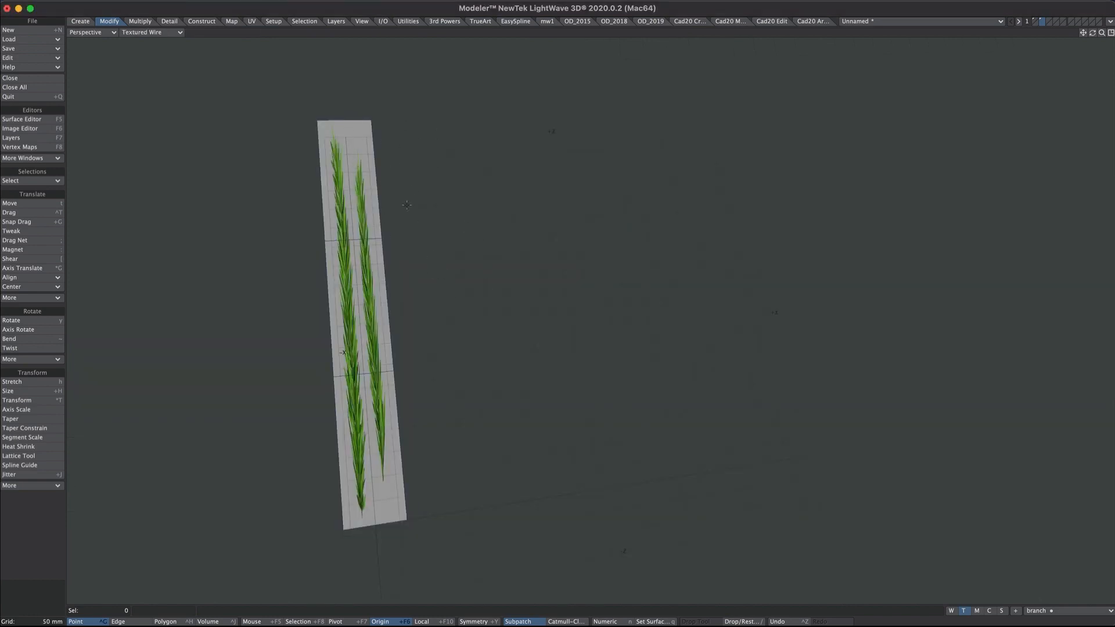
- Enable viewport transparency in the GL display options and set shading to PBRGLSLShaders
key(d)
drag(275, 406, 667, 152)
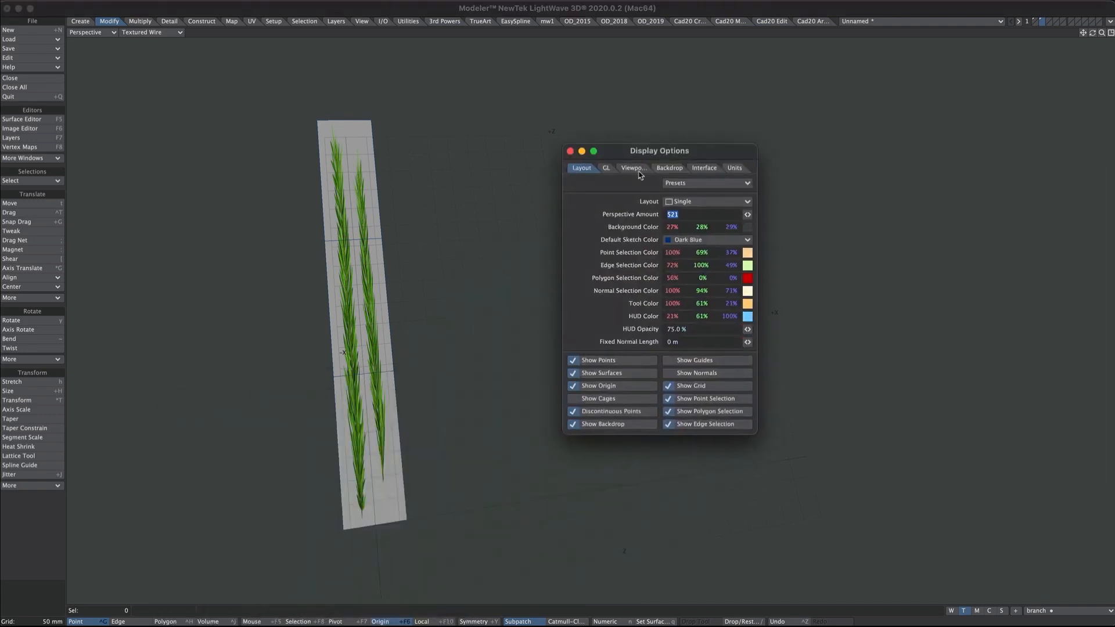
click(607, 168)
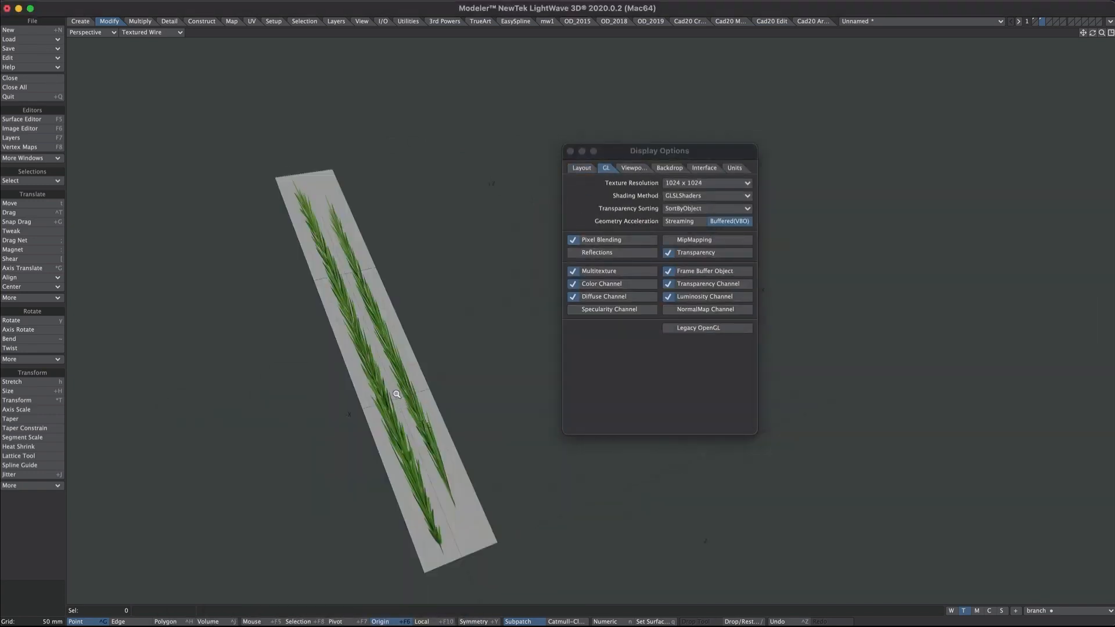
ctrl+alt+drag(397, 395, 395, 405)
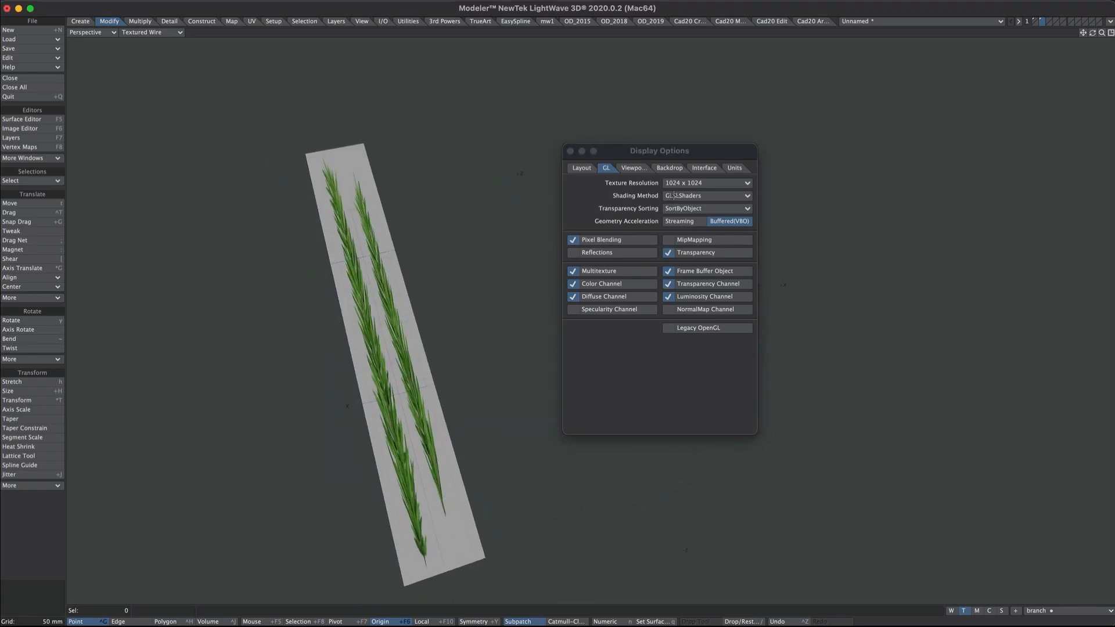
click(675, 196)
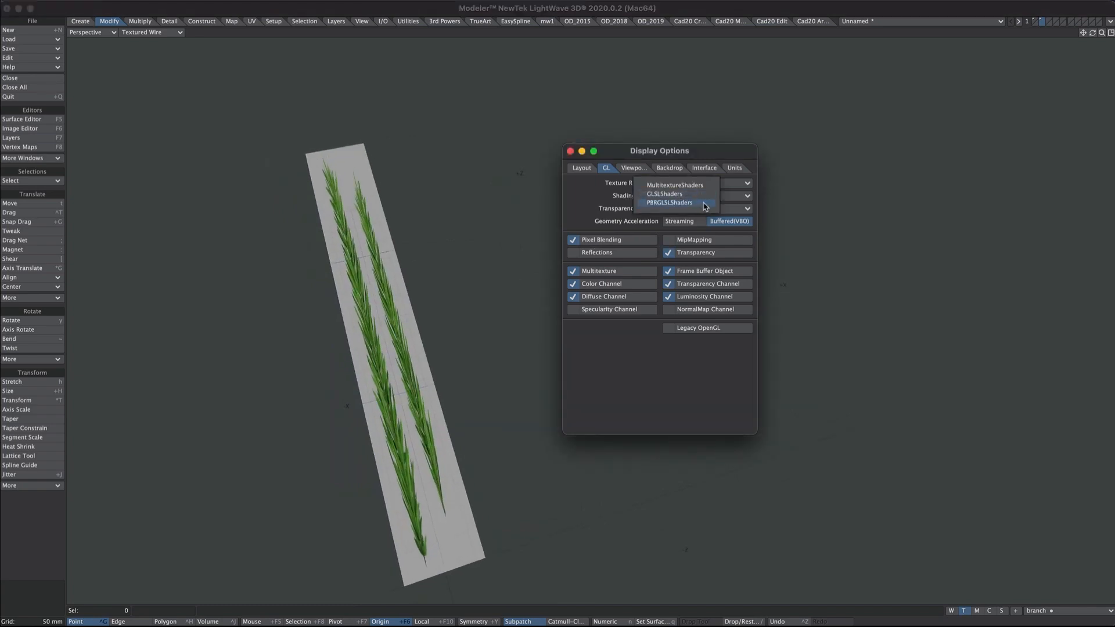
click(704, 206)
alt+drag(435, 334, 344, 336)
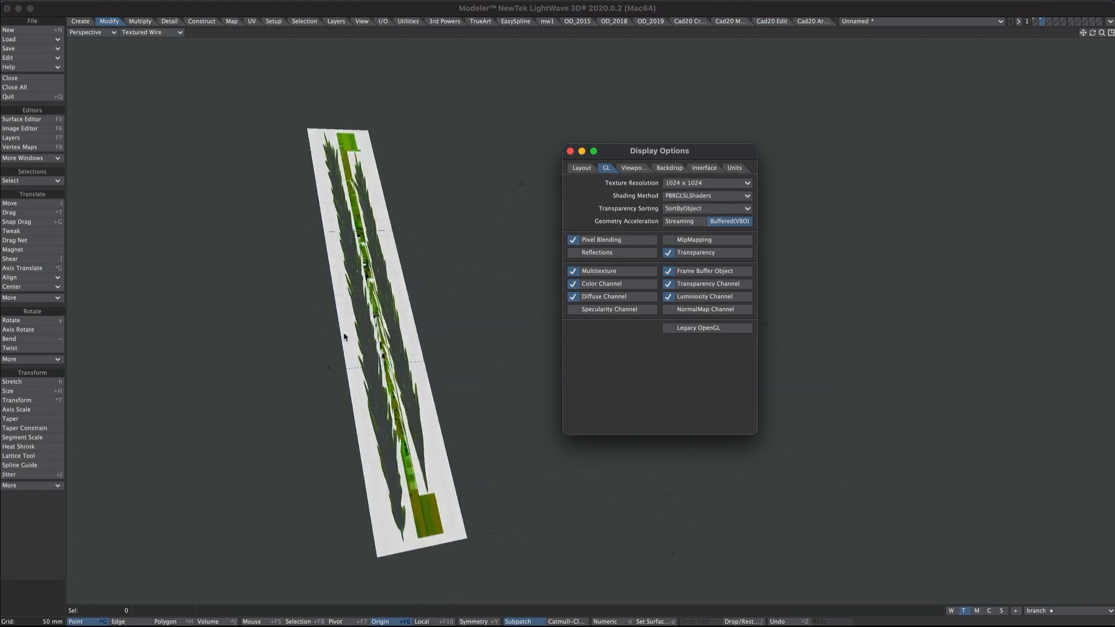
click(390, 381)
mouse_move(402, 310)
alt+mouse_down()
mouse_move(346, 245)
mouse_move(403, 327)
alt+mouse_up()
- Check Invert Layer on the Standard node's transparency texture so only the needles show
key(F5)
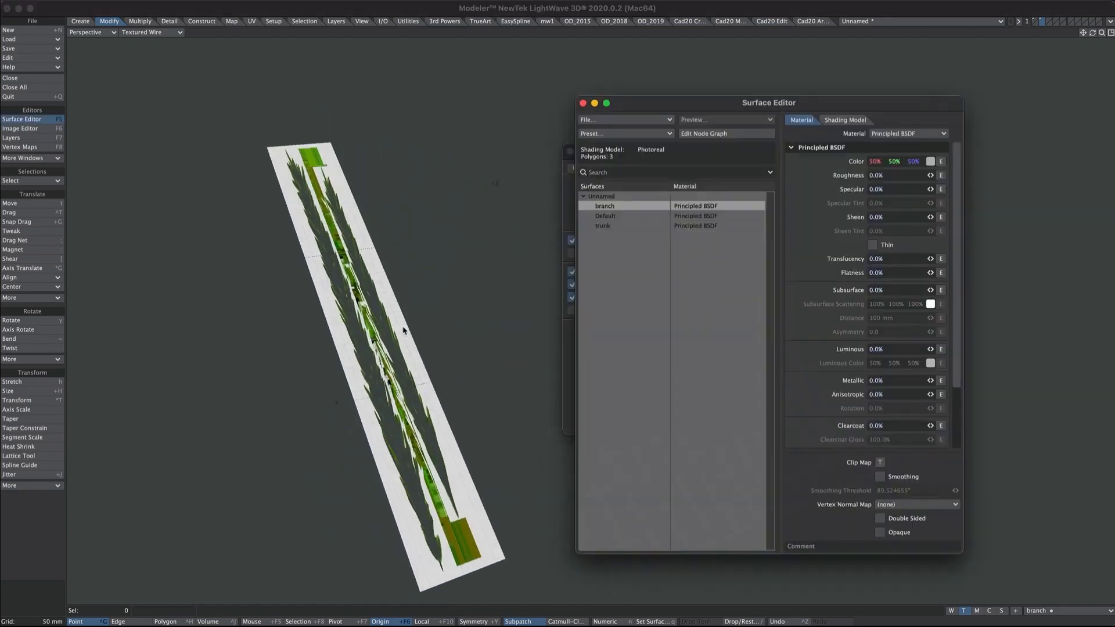
click(694, 135)
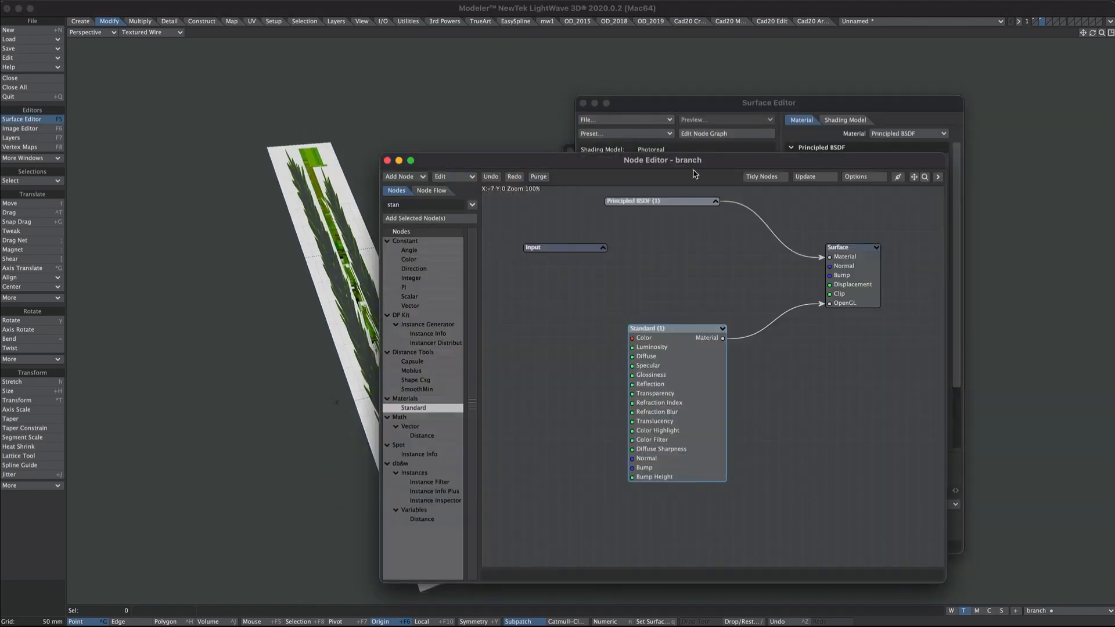
double_click(682, 381)
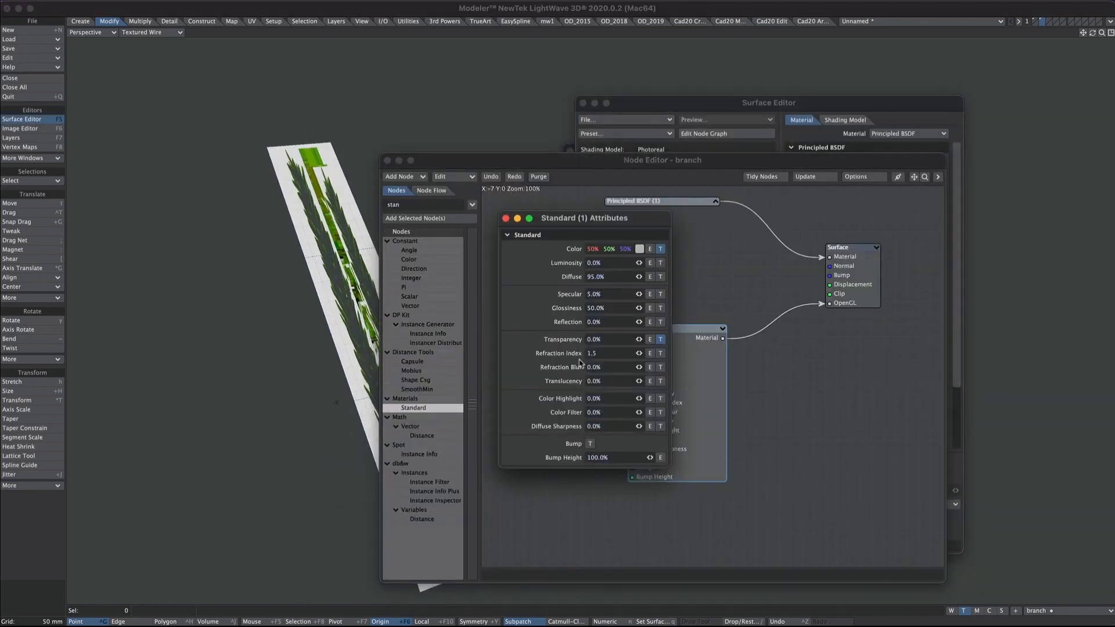
click(656, 343)
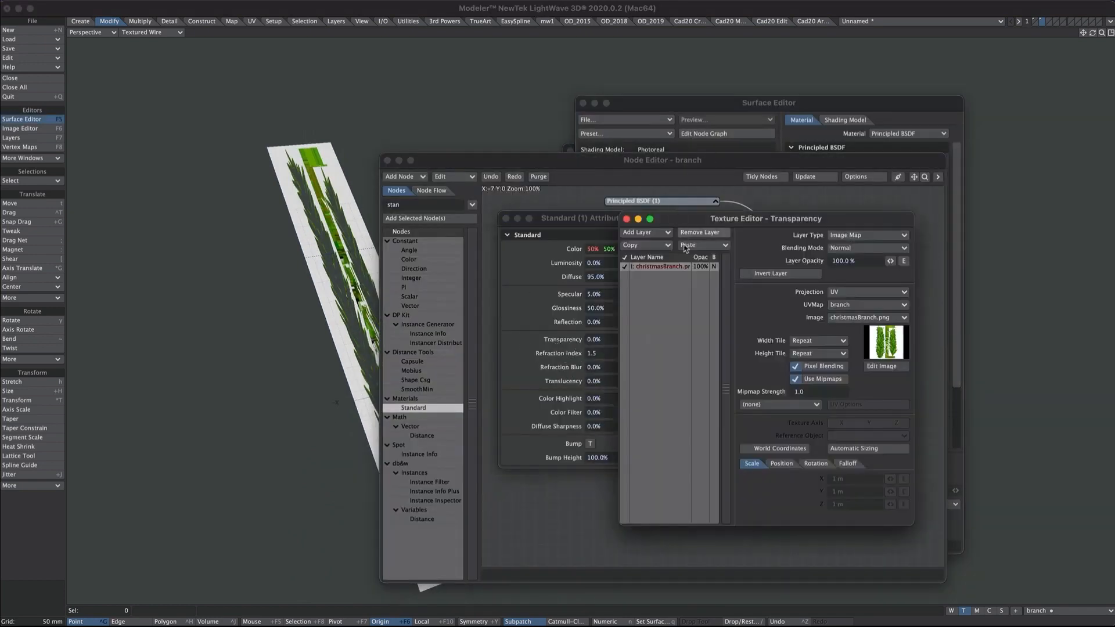
click(765, 277)
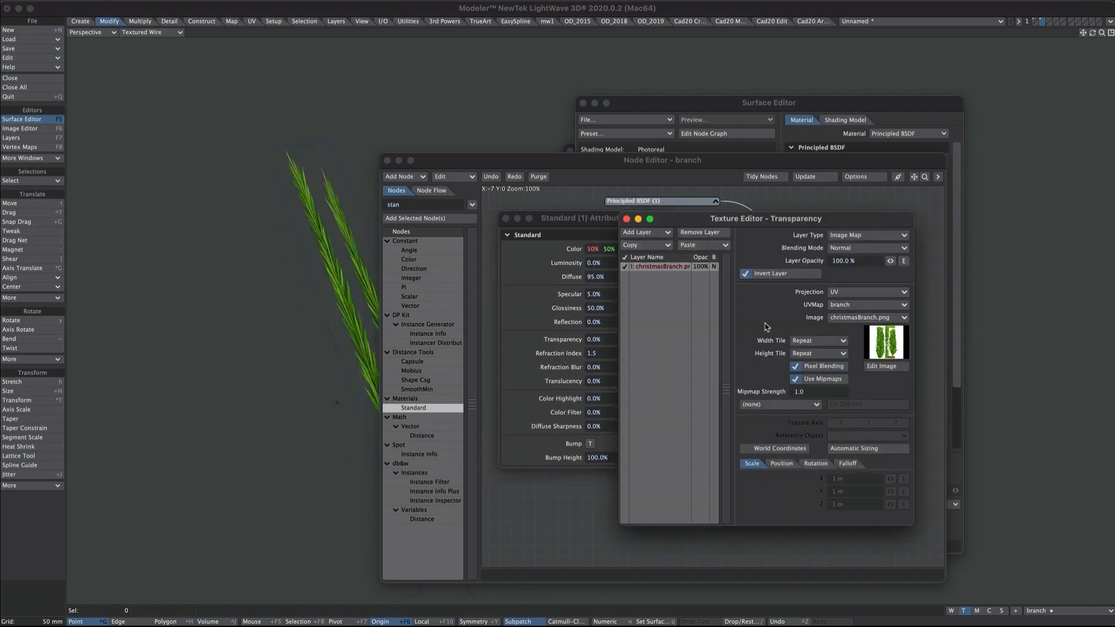
click(626, 219)
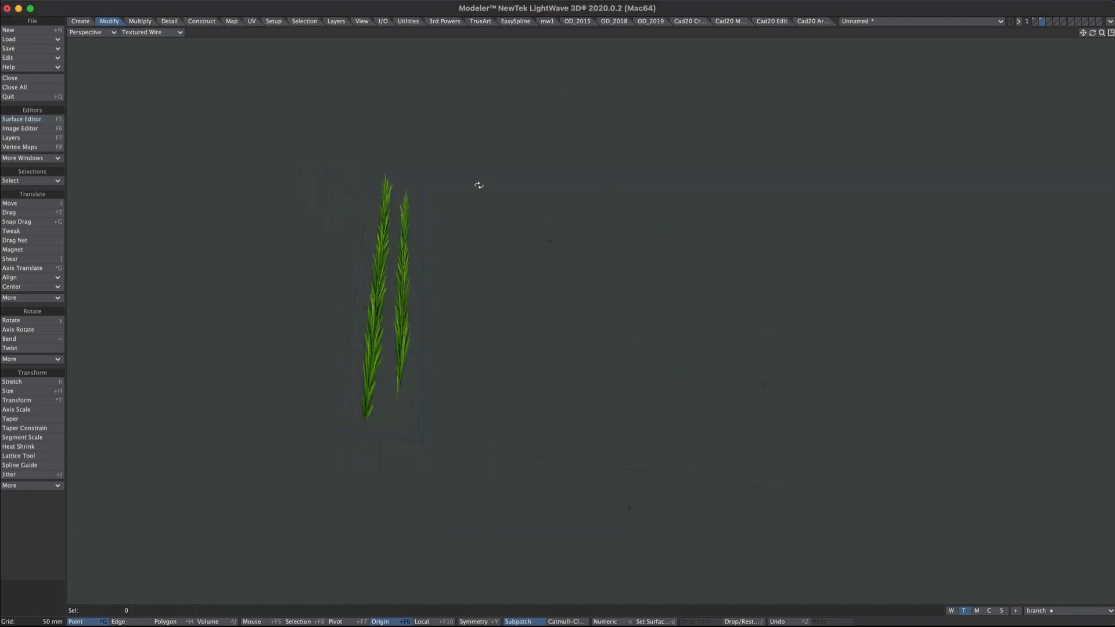
alt+drag(478, 184, 468, 328)
- Make the branch surface Double Sided
key(F5)
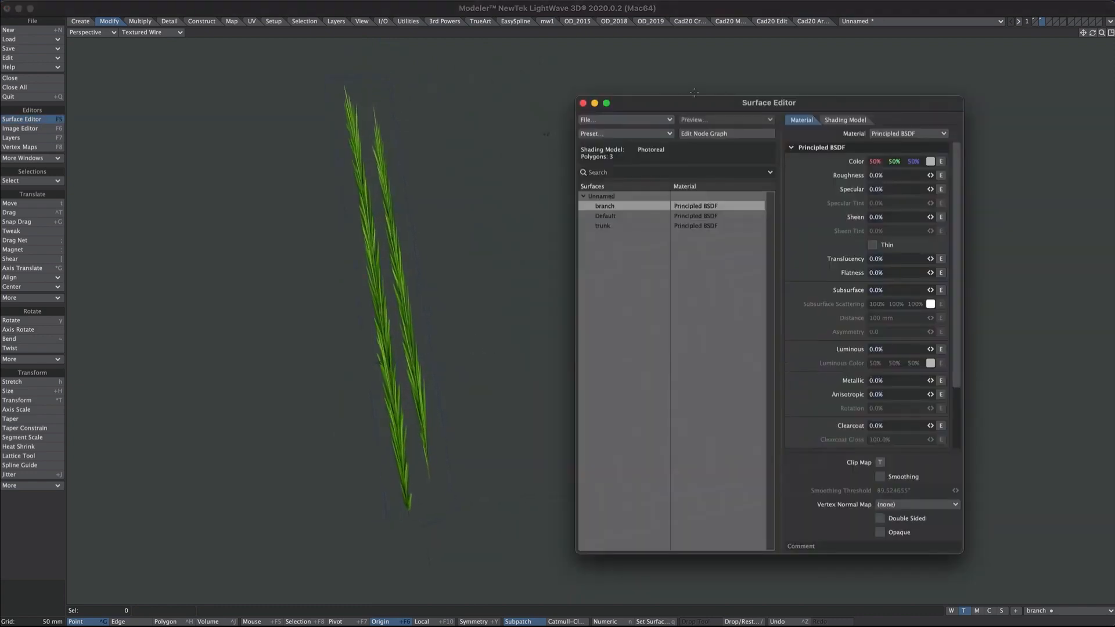
click(880, 518)
click(583, 103)
alt+drag(526, 201, 616, 255)
- Stretch the branch UVs horizontally to about 28% around the selection's centre
key(KP_0)
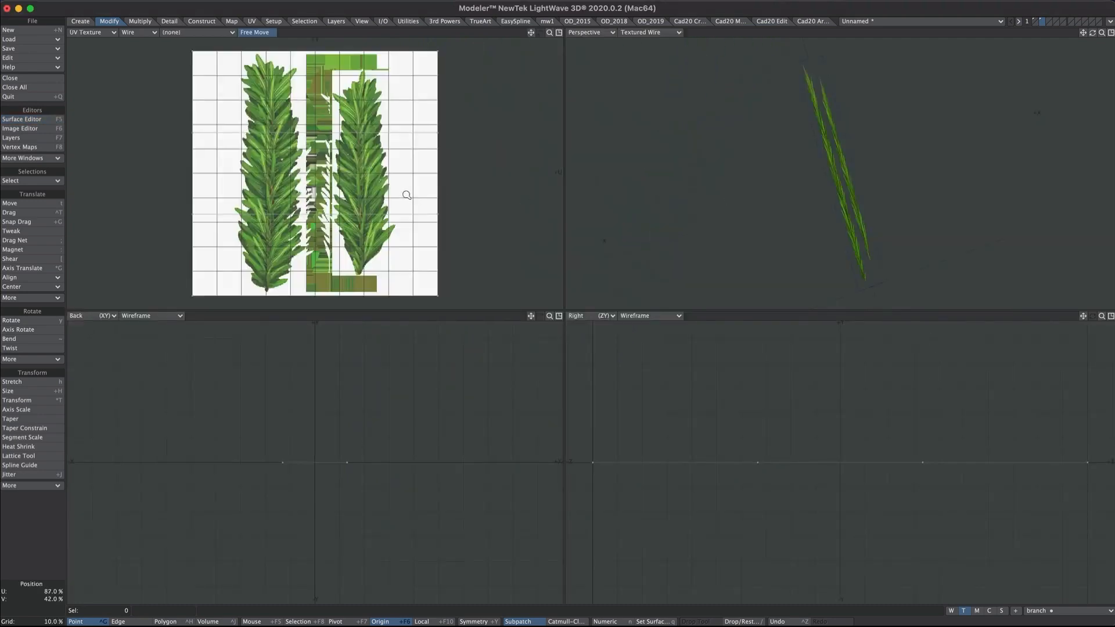
scroll(406, 194, down, 2)
alt+shift+drag(384, 205, 400, 206)
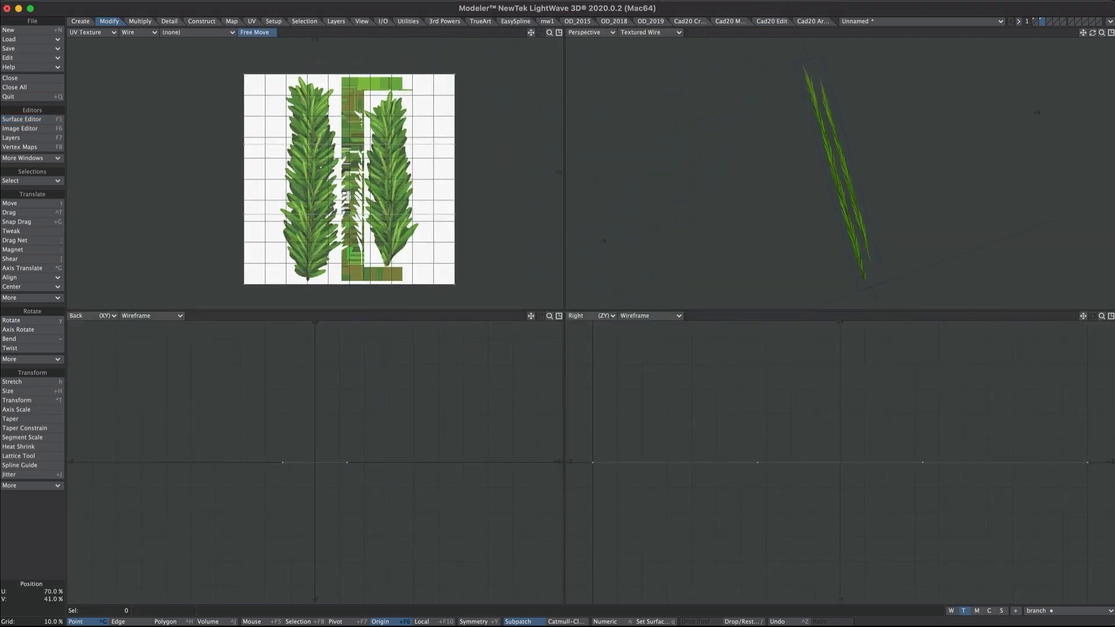
key(h)
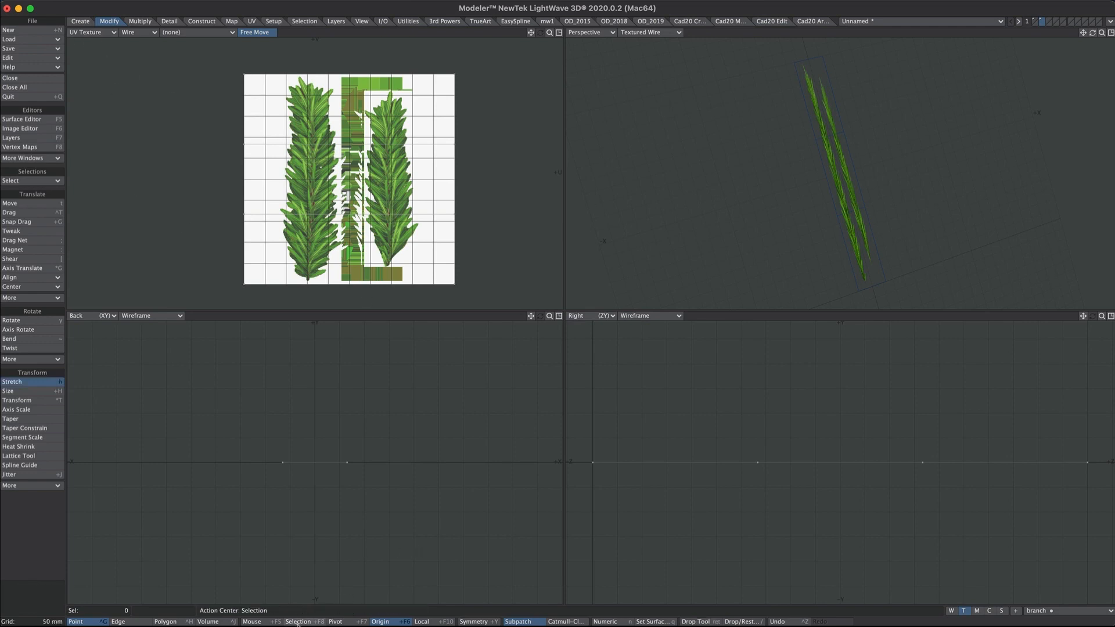
click(336, 622)
click(298, 622)
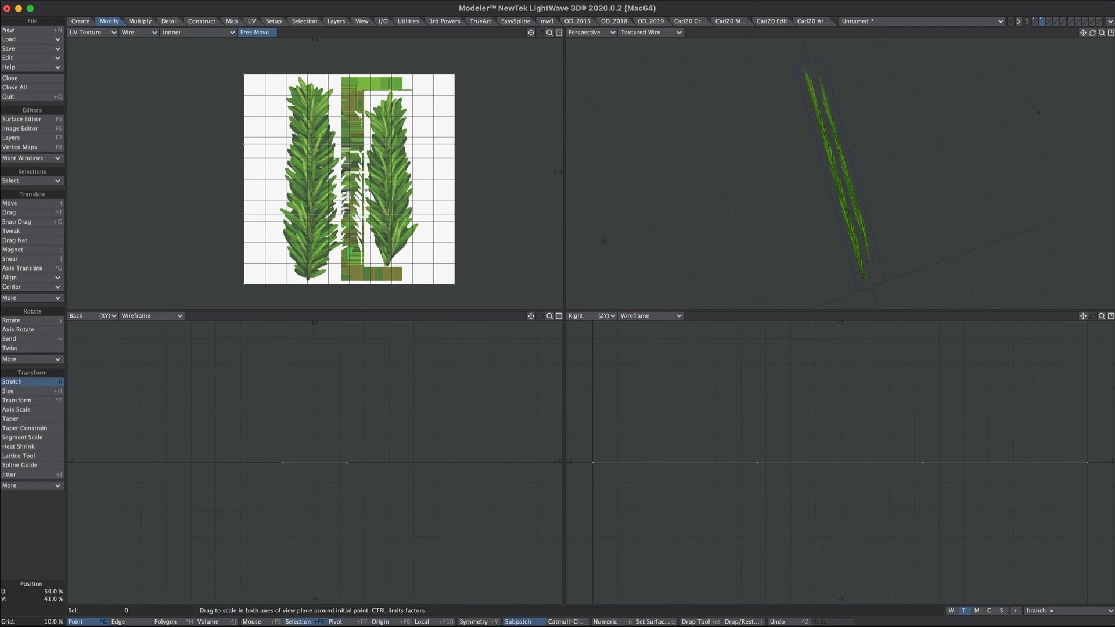
drag(394, 196, 360, 196)
- Darken the christmasBranch.png image brightness so the UV outlines show
click(20, 128)
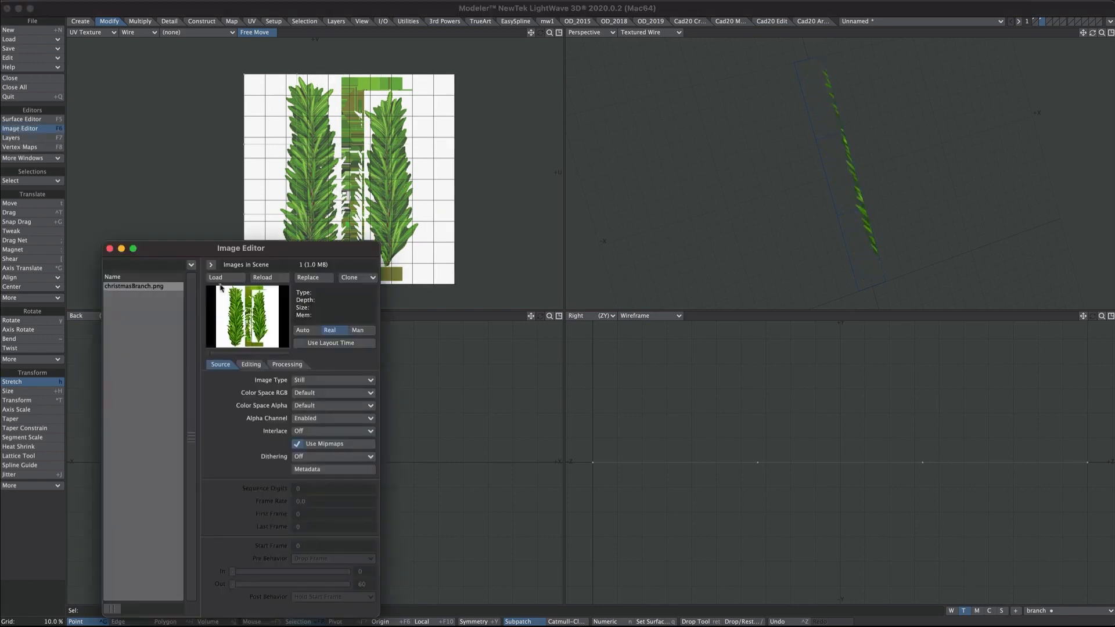
click(251, 364)
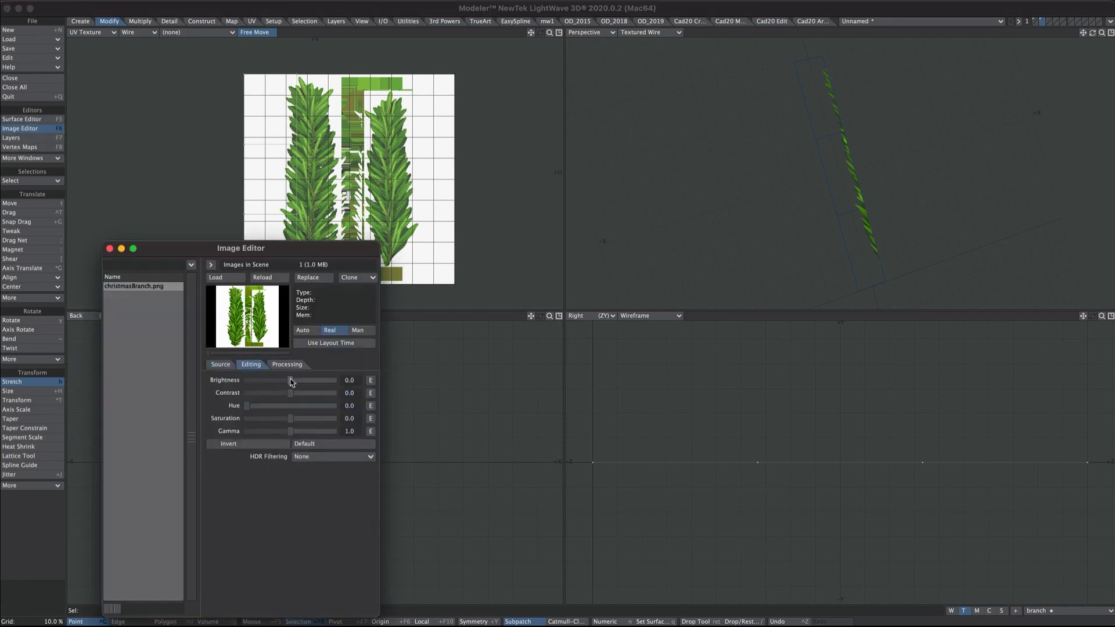
drag(290, 381, 256, 388)
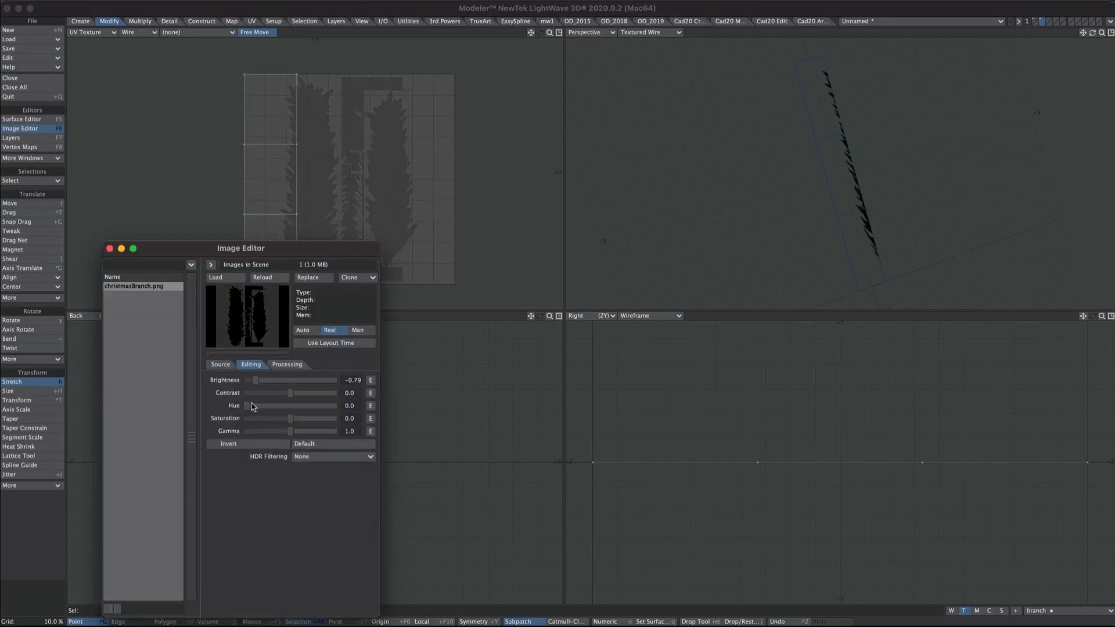
click(110, 249)
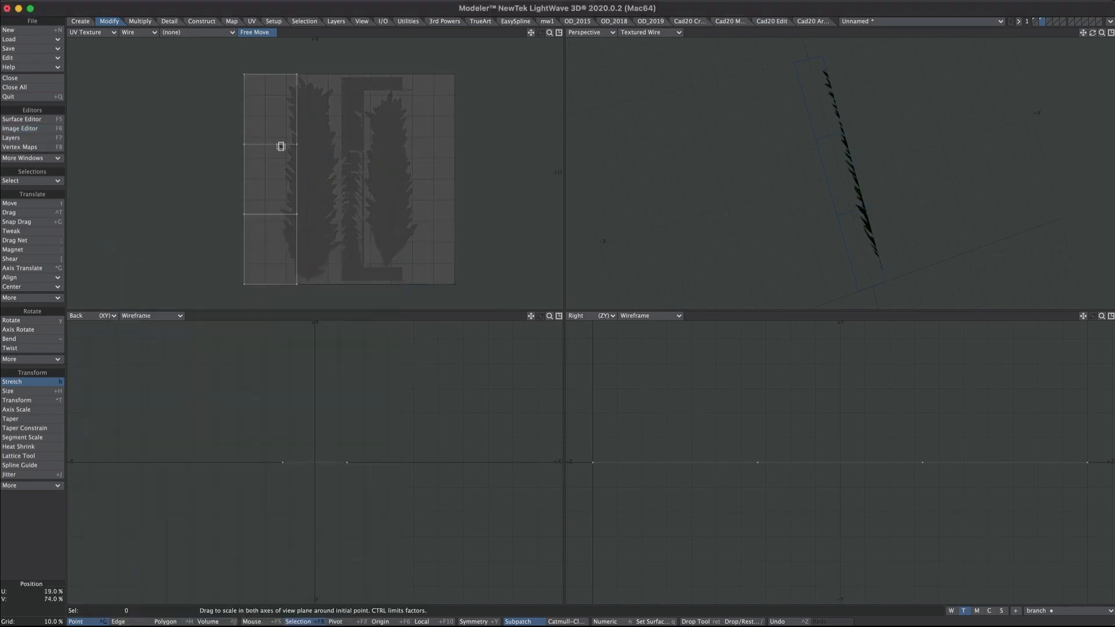
- Move the UVs right and widen them horizontally to 112% around the mouse position
key(t)
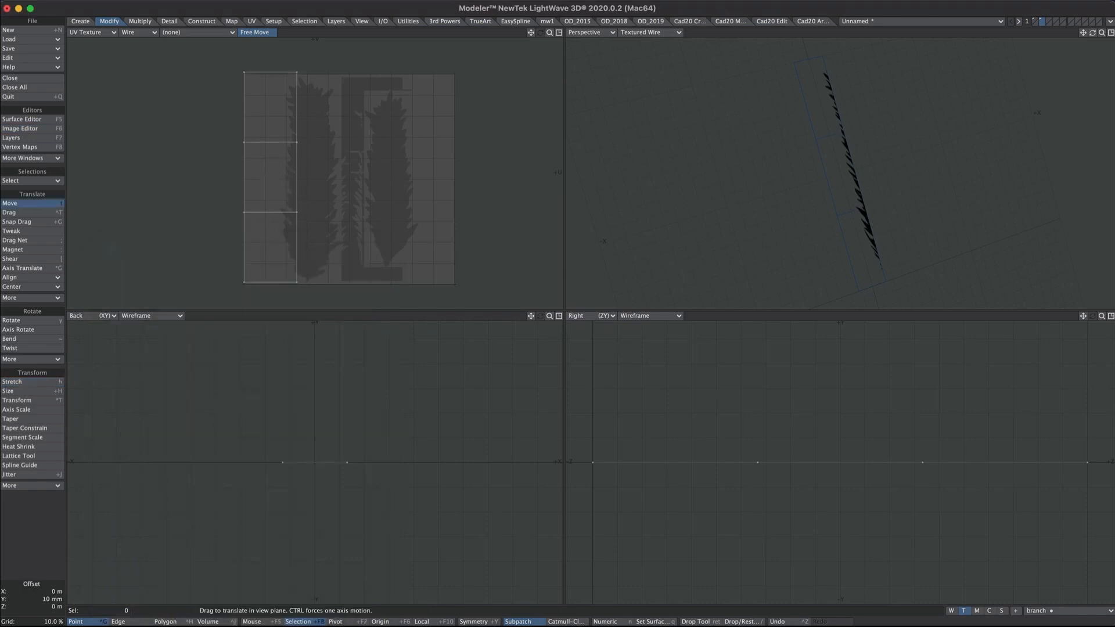
drag(294, 174, 317, 170)
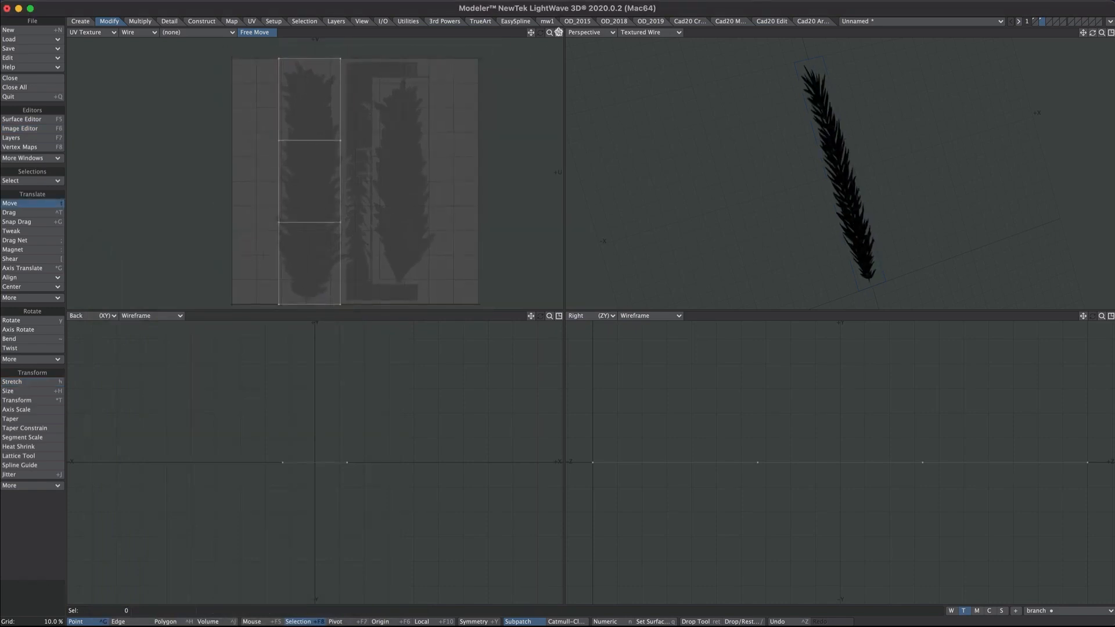
key(0)
key(h)
key(ctrl+z)
click(259, 622)
ctrl+drag(599, 323, 604, 323)
key(0)
- Reset the christmasBranch.png image brightness to 0.0
key(F6)
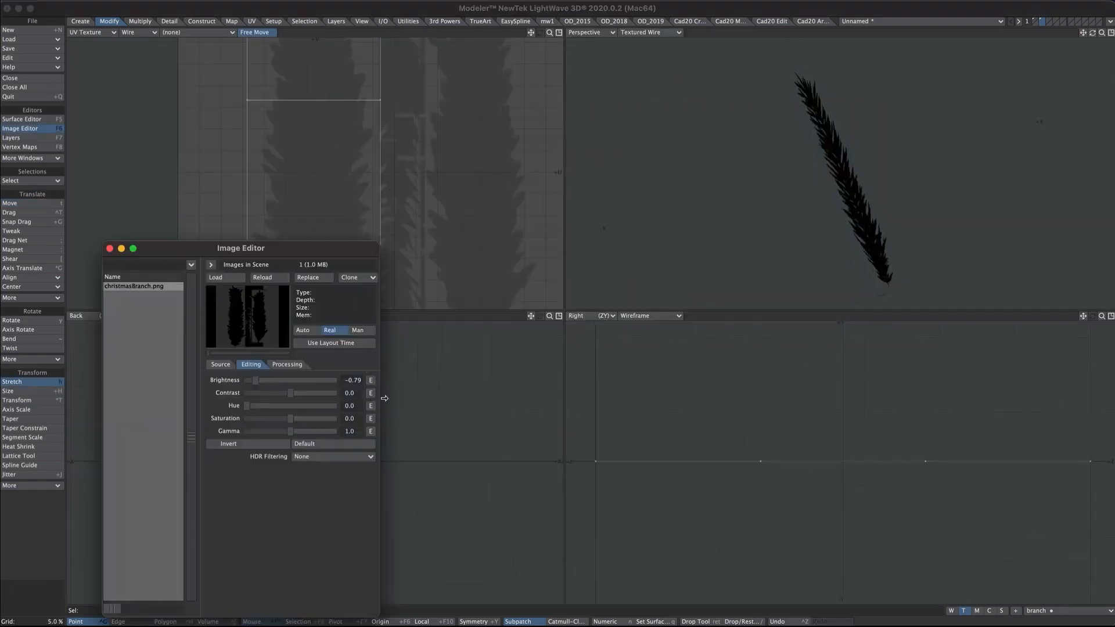
click(353, 381)
text(0)
key(Return)
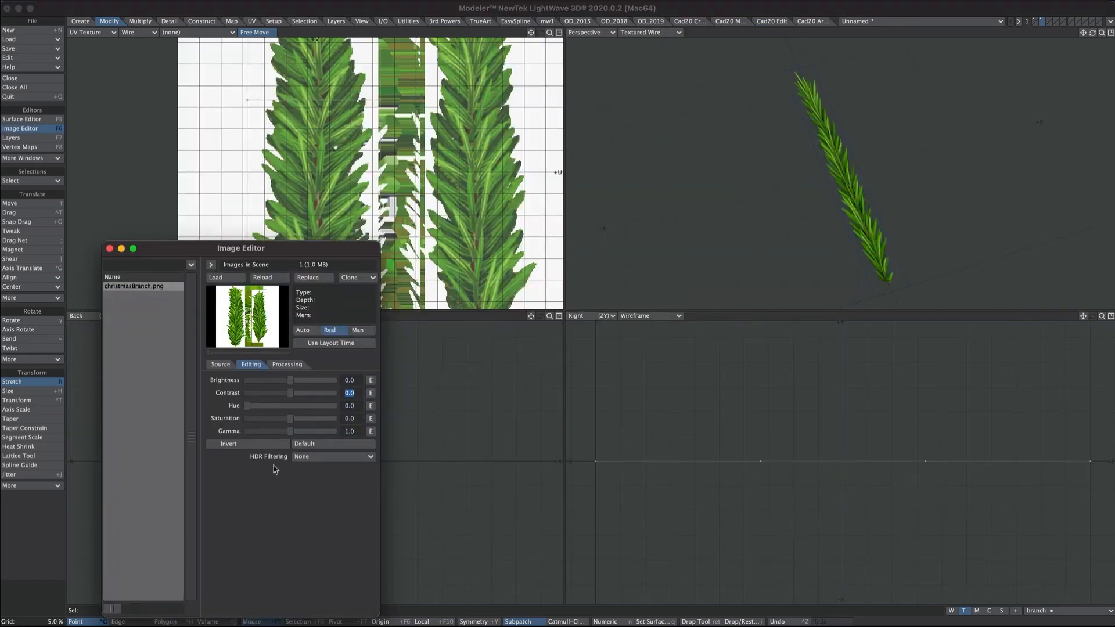
click(111, 249)
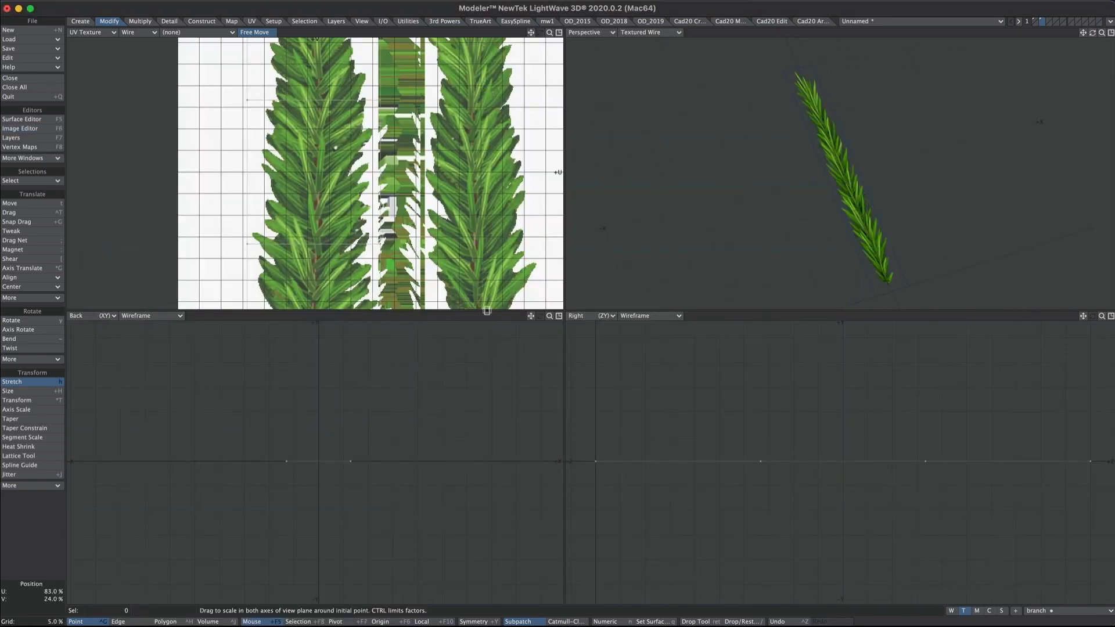
- Lasso-select the branch's three polygons, then try a 45° rotation and undo it
alt+drag(730, 174, 715, 140)
key(g)
ctrl+alt+drag(844, 176, 853, 199)
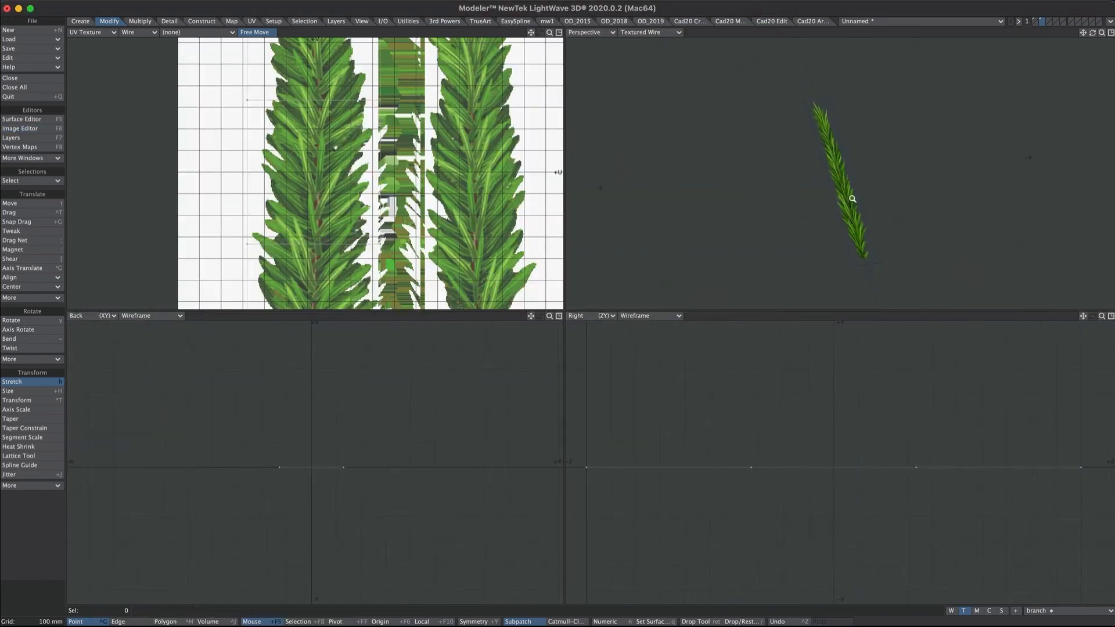
ctrl+alt+drag(866, 136, 858, 158)
alt+shift+drag(858, 158, 829, 140)
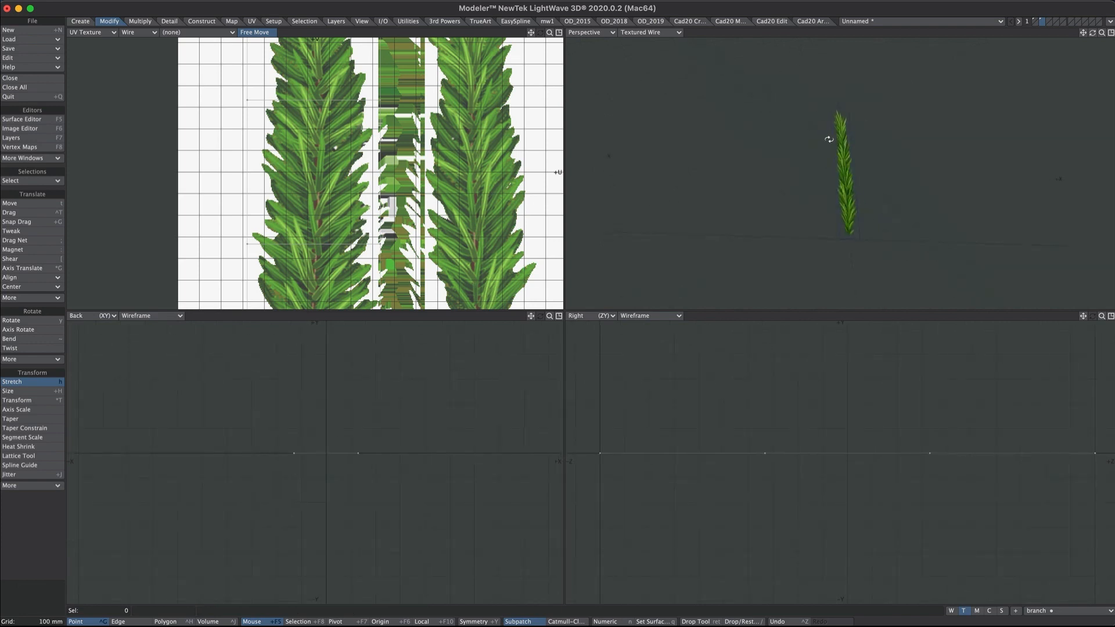
key(ctrl+h)
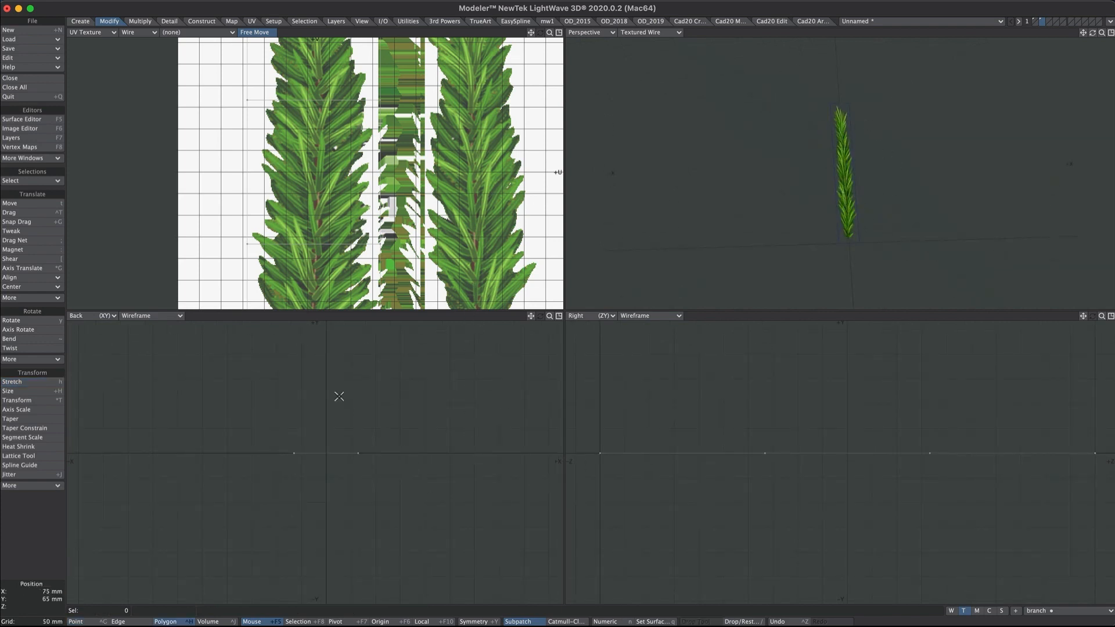
right_drag(339, 397, 323, 370)
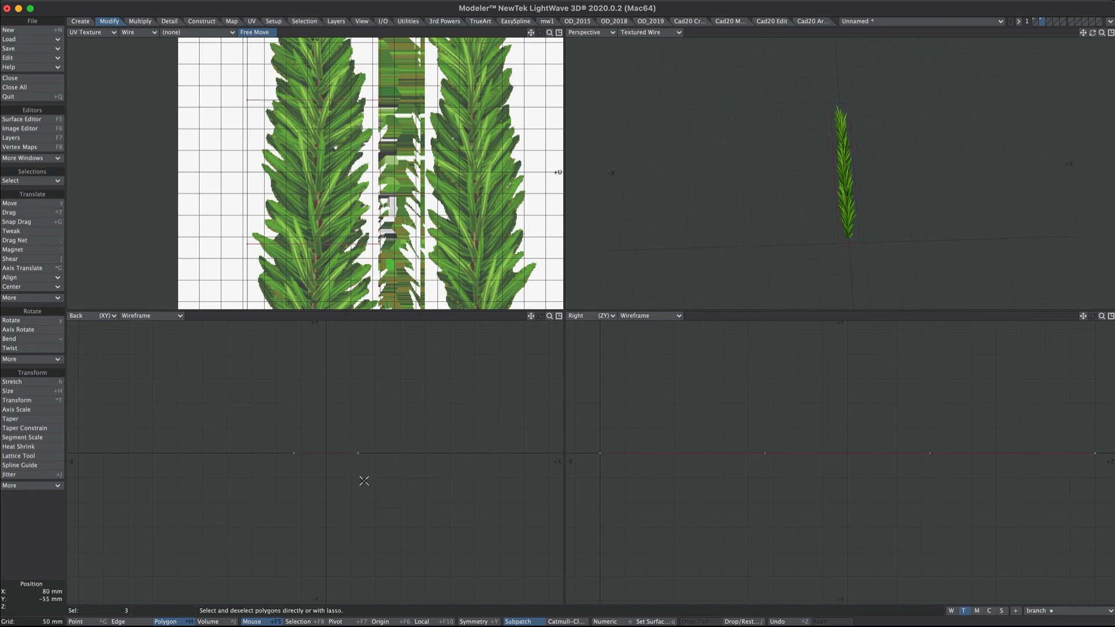
key(y)
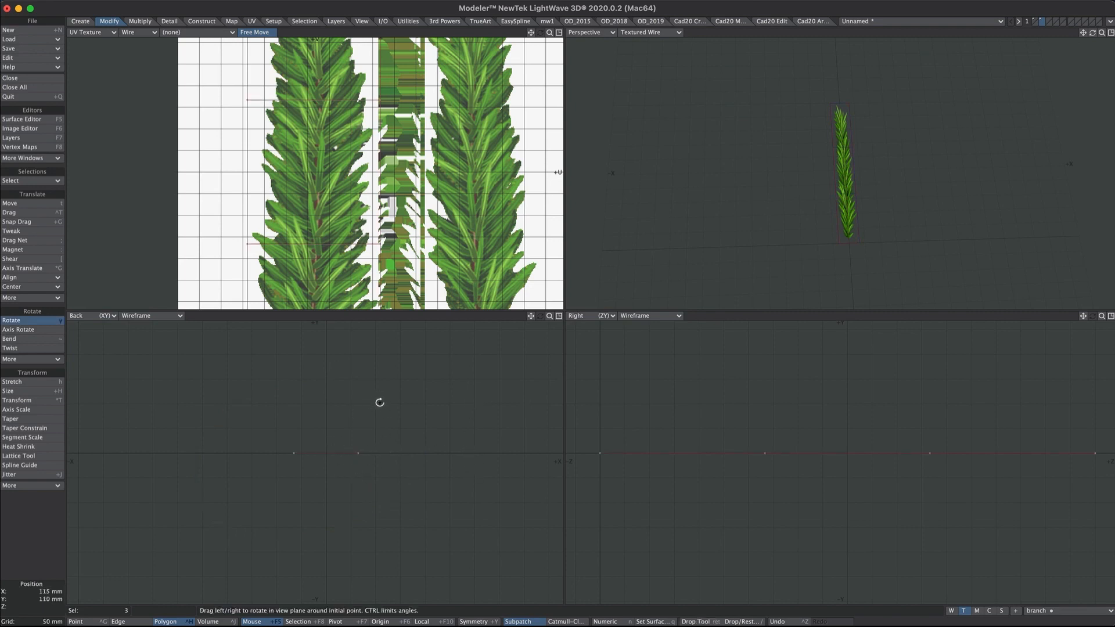
drag(380, 402, 351, 411)
key(ctrl+z)
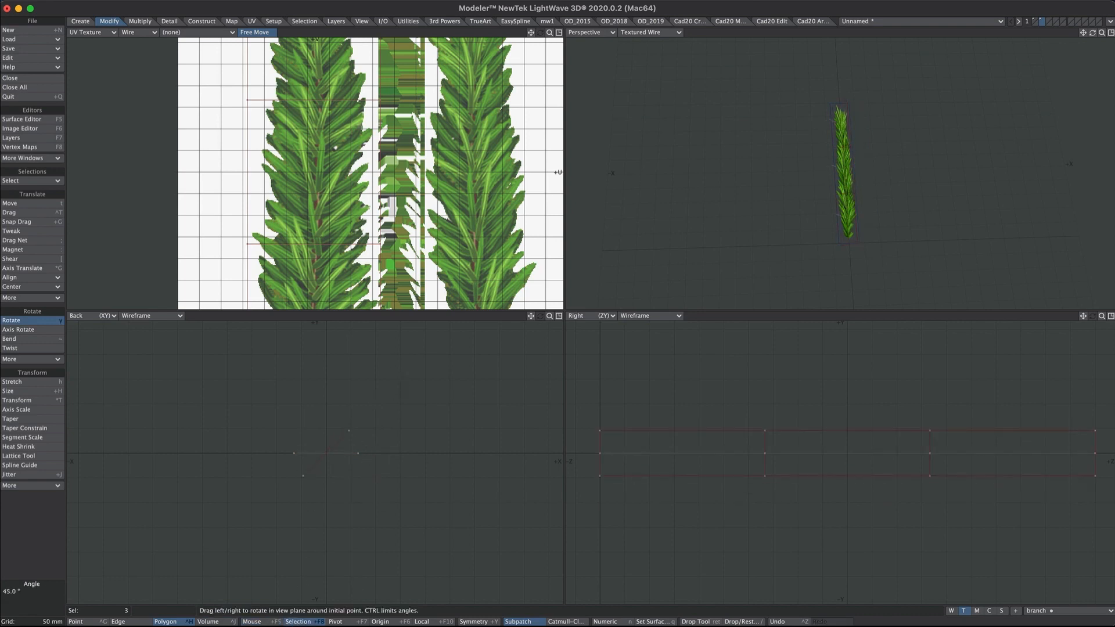
- Shift the UV polygons right onto the right-hand leaf and shorten them vertically
scroll(405, 182, down, 4)
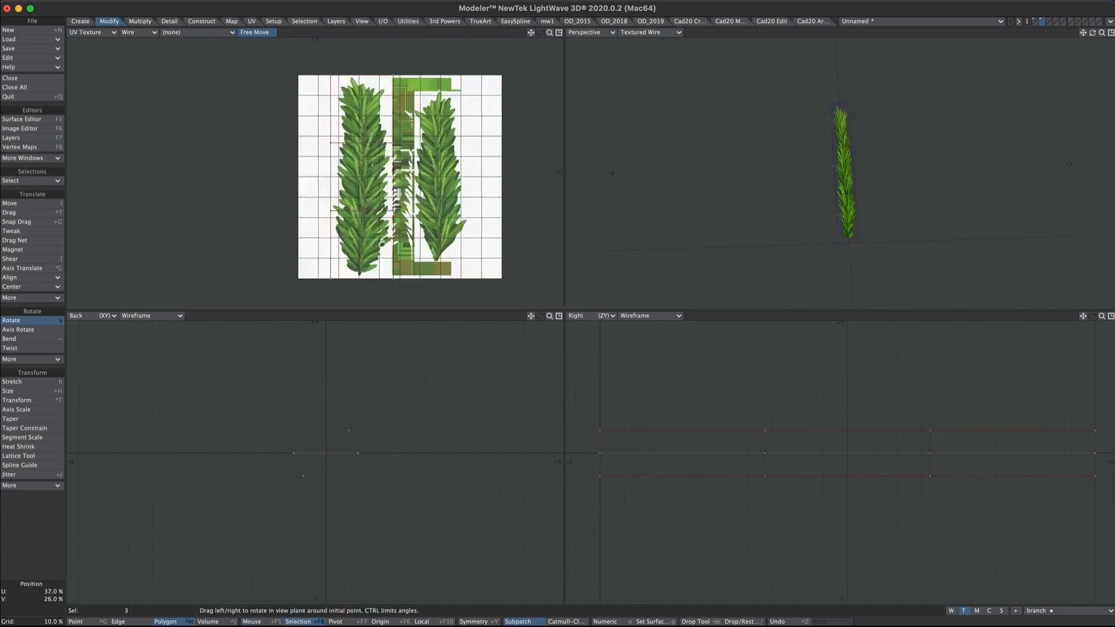
key(t)
ctrl+drag(376, 216, 454, 230)
key(h)
scroll(895, 128, up, 3)
mouse_move(890, 131)
alt+mouse_down()
mouse_move(898, 125)
mouse_move(886, 135)
alt+mouse_up()
scroll(326, 462, down, 4)
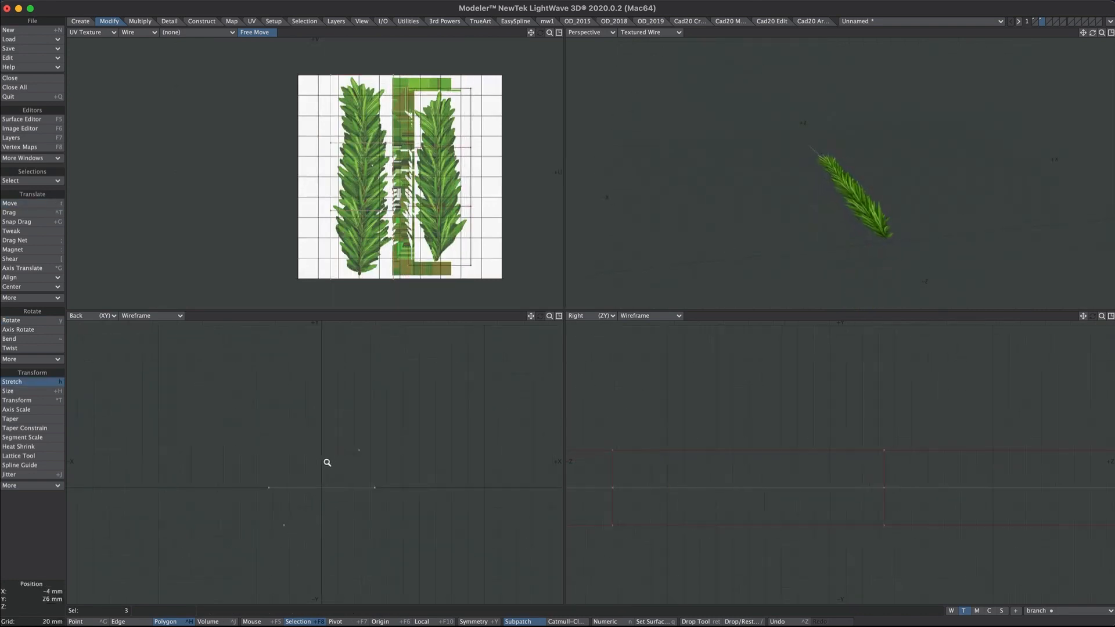
alt+drag(861, 221, 834, 220)
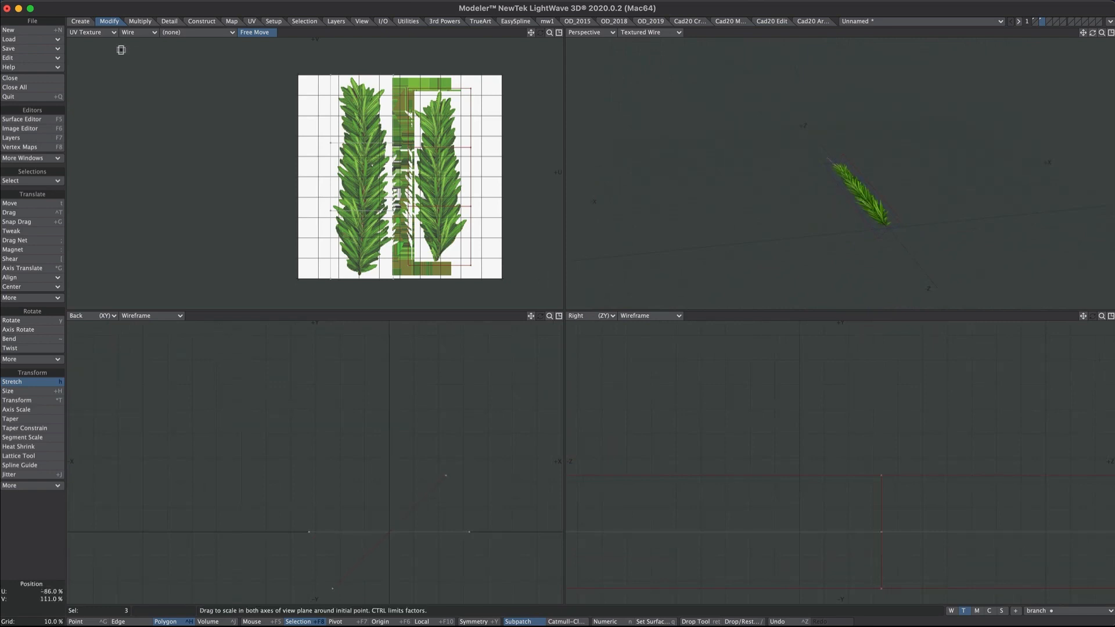
alt+drag(901, 192, 883, 211)
- Select three branch polygons in the top view and shorten them along Z
click(94, 33)
click(93, 17)
scroll(316, 187, down, 10)
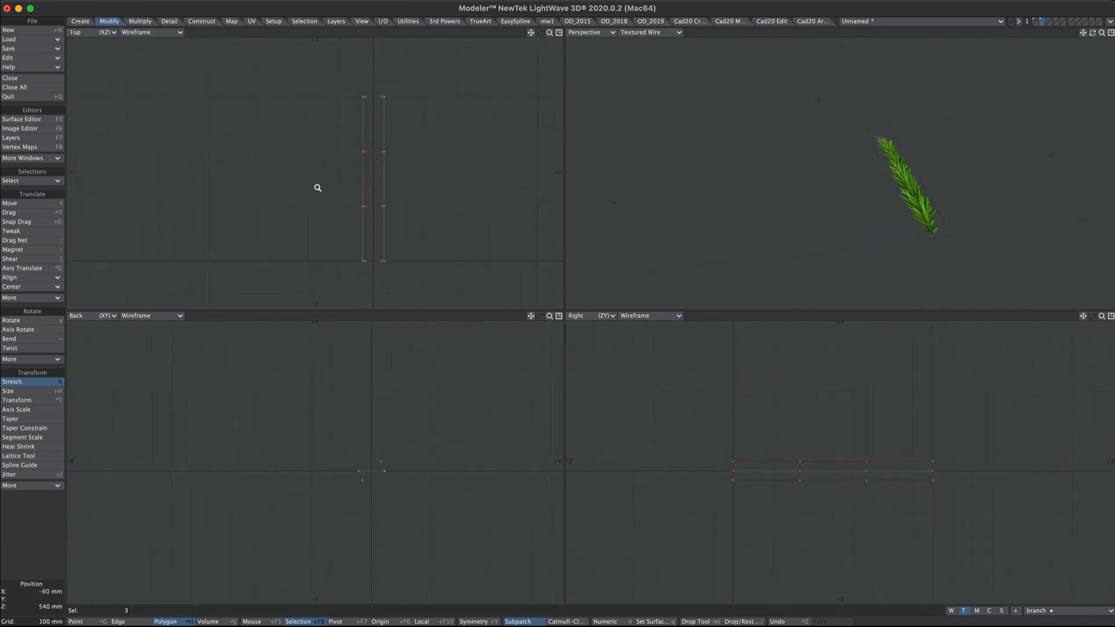
key(Return)
click(378, 183)
click(381, 190)
key(h)
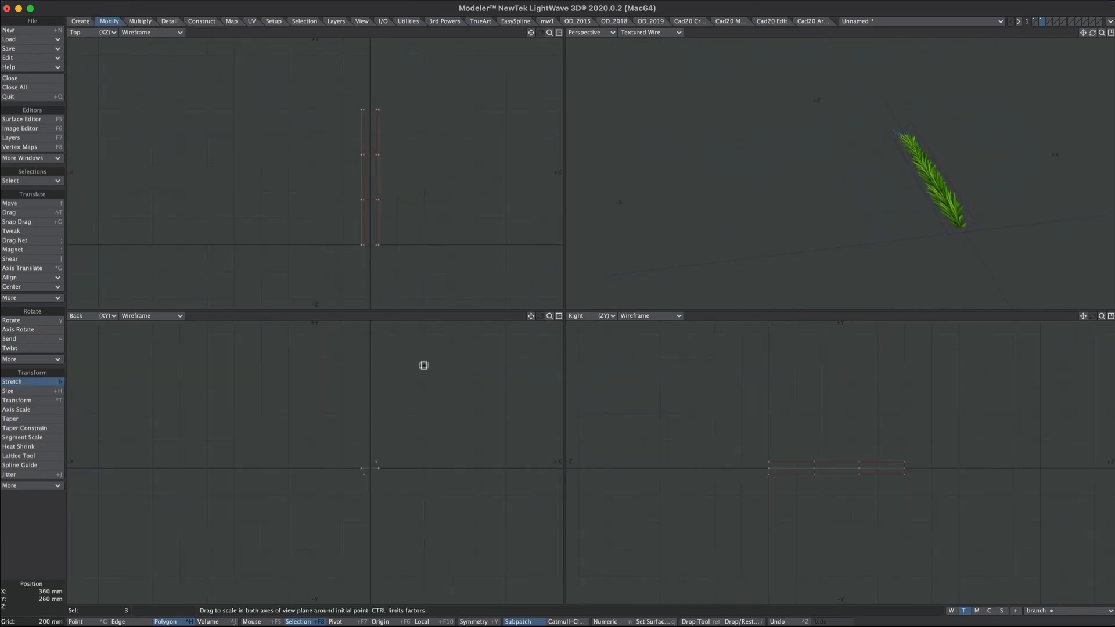
ctrl+drag(371, 245, 371, 256)
key(c)
- Rotate the selected polygons 90° about the selection's own centre
key(v)
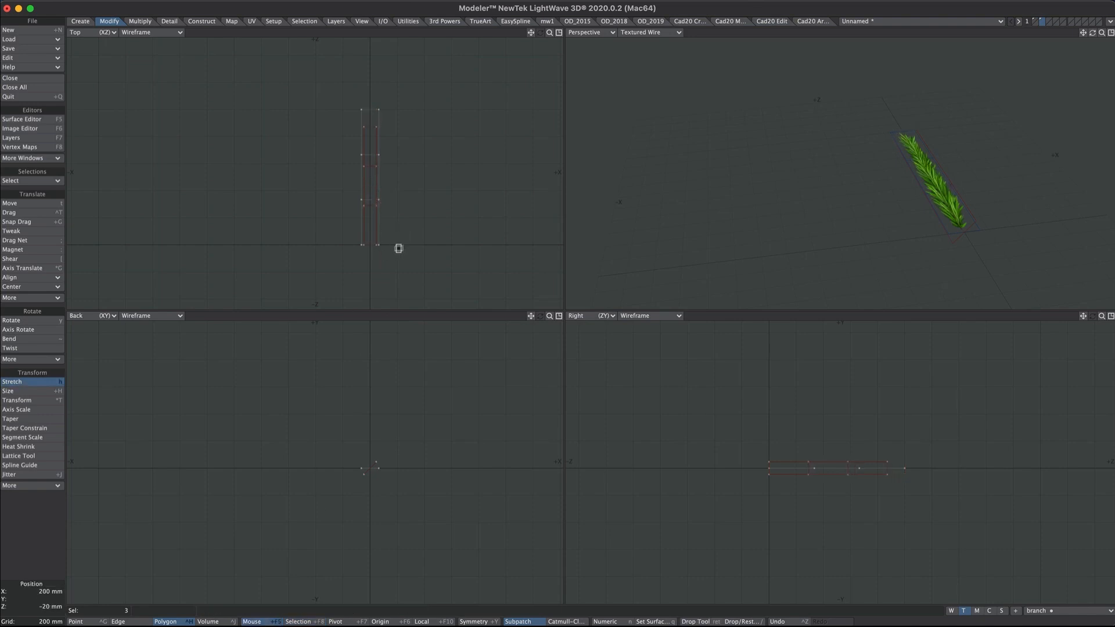
key(y)
ctrl+drag(395, 451, 413, 452)
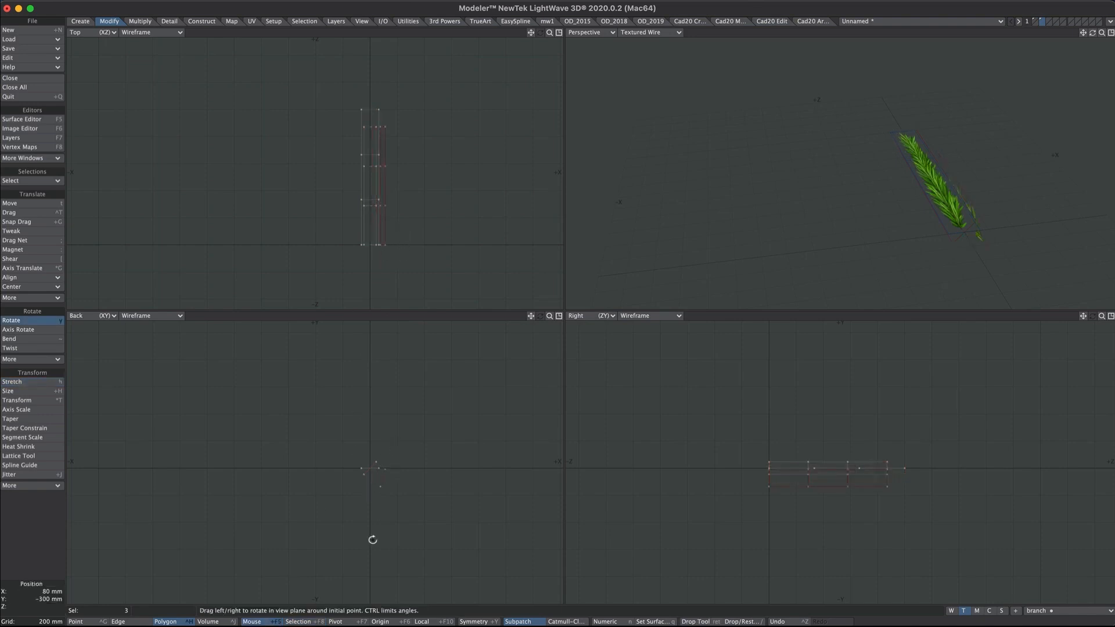
key(ctrl+z)
click(316, 622)
ctrl+drag(348, 523, 387, 522)
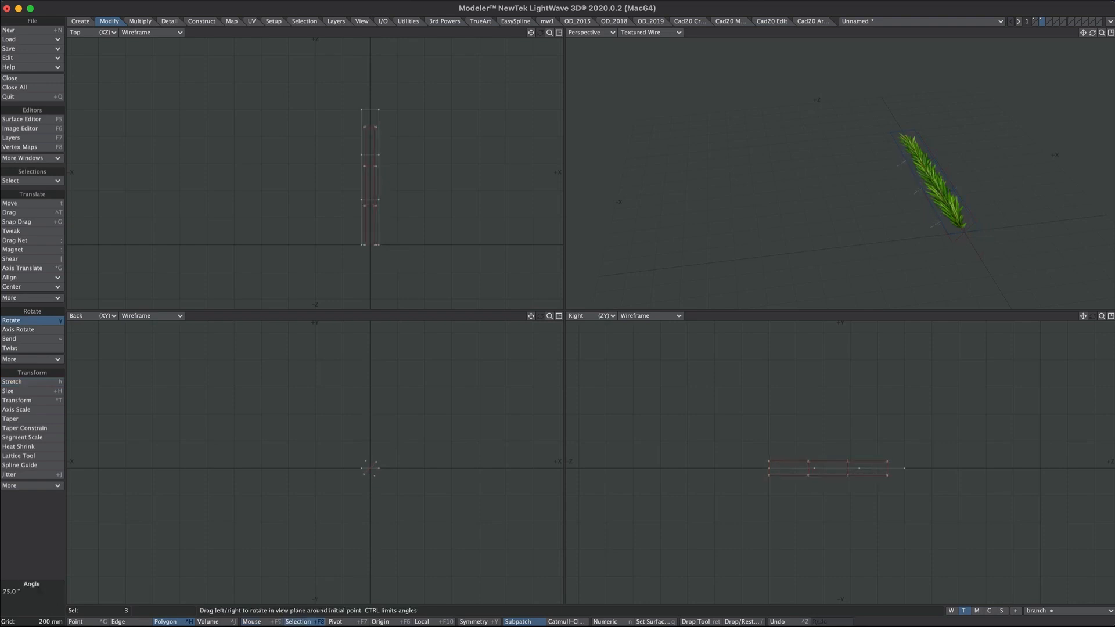
ctrl+alt+drag(371, 459, 494, 406)
ctrl+alt+drag(473, 368, 391, 262)
key(h)
- Move the polygons to align their base, then start renaming layer two
key(t)
scroll(391, 267, up, 1)
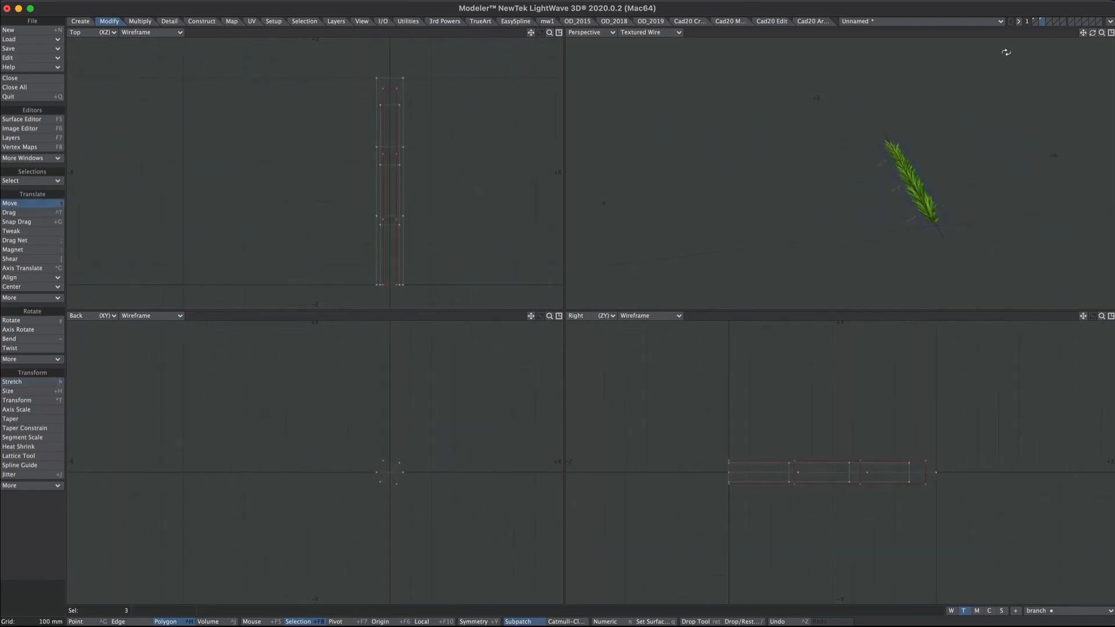
click(1111, 33)
ctrl+alt+drag(653, 354, 754, 300)
alt+drag(754, 300, 561, 296)
key(slash)
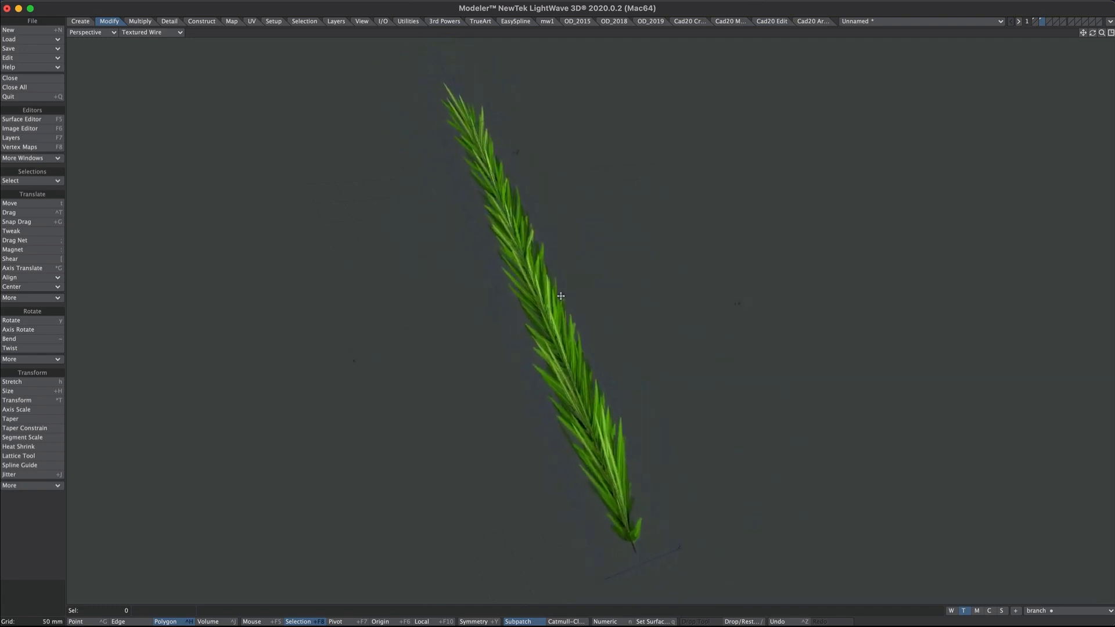
key(F7)
double_click(733, 136)
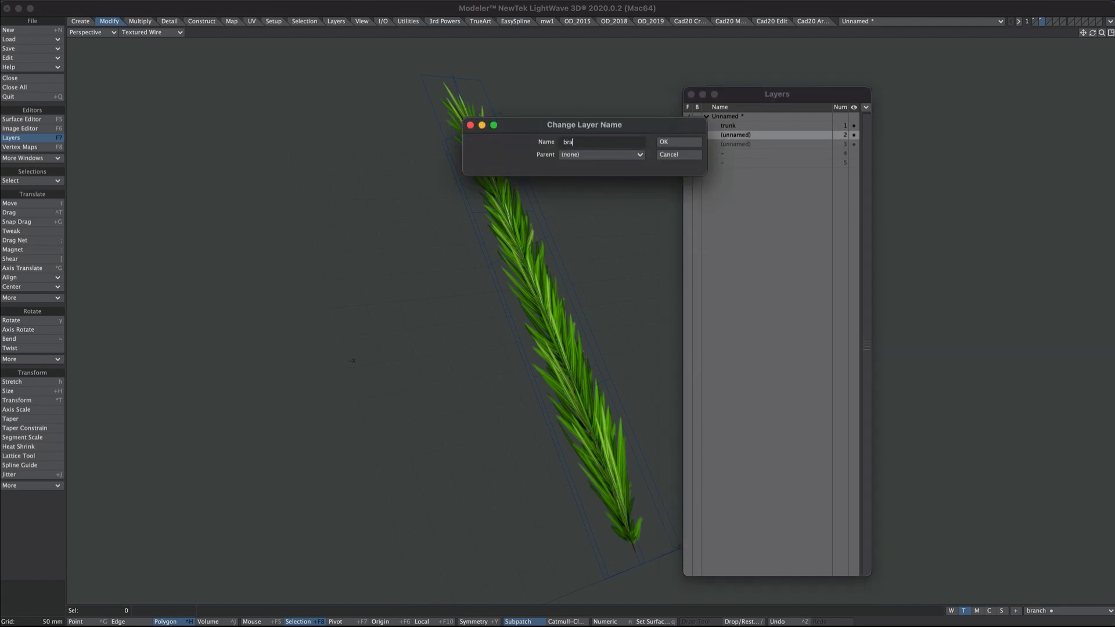
- Name layer two 'branch' and create a Relative endomorph called 'bend'
key(Return)
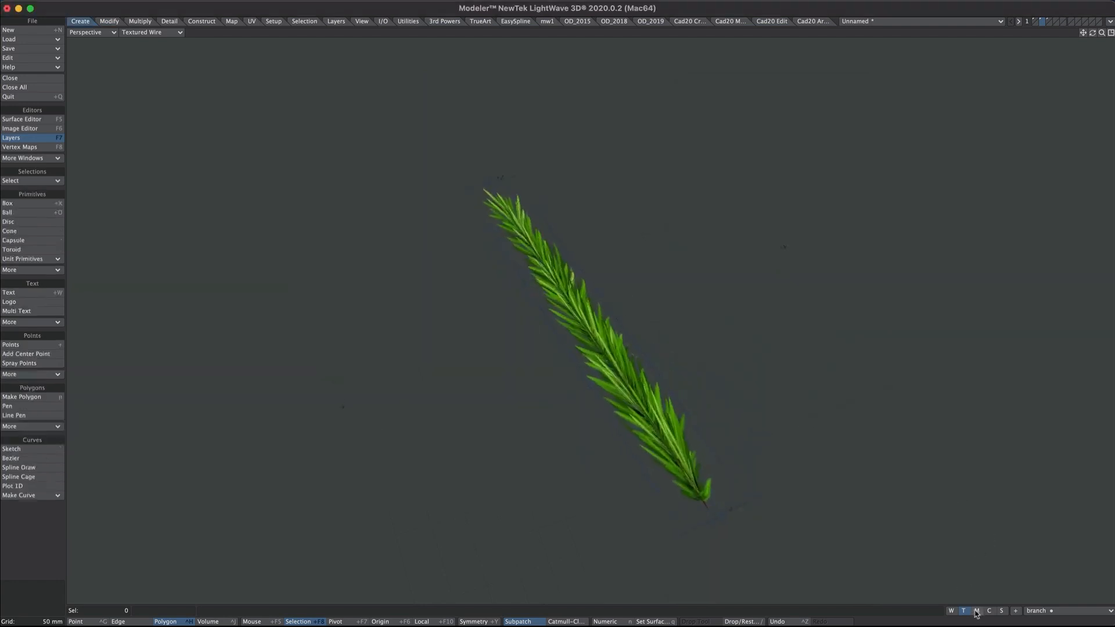
click(1016, 611)
text(b)
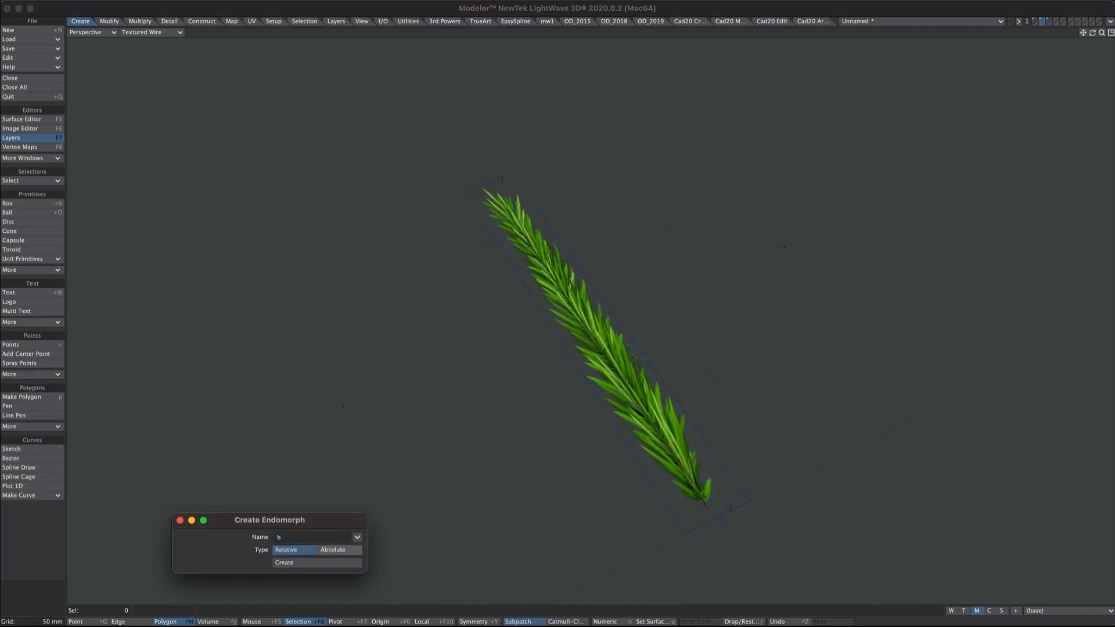
text(end)
key(Return)
- Bend the branch upward by 45° with the Bend tool
key(KP_0)
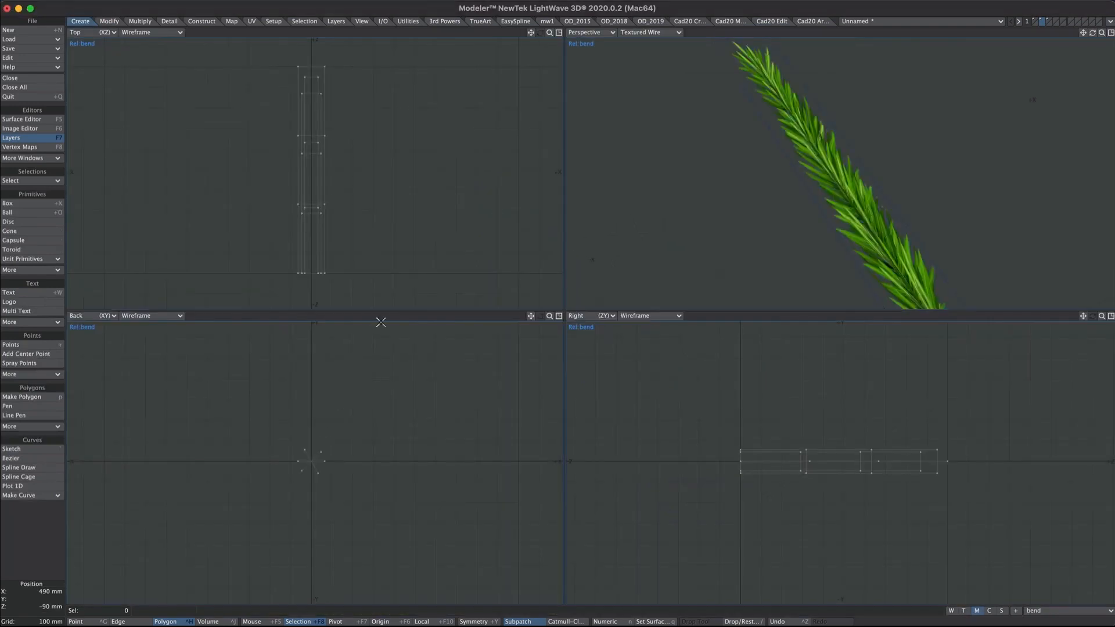
click(112, 24)
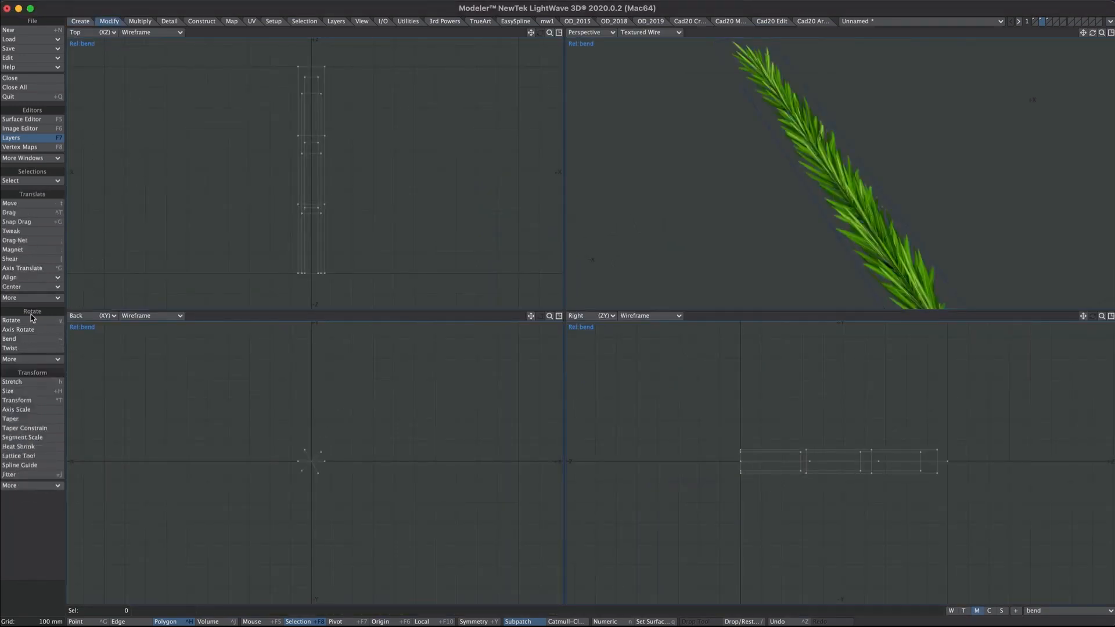
click(61, 330)
click(35, 339)
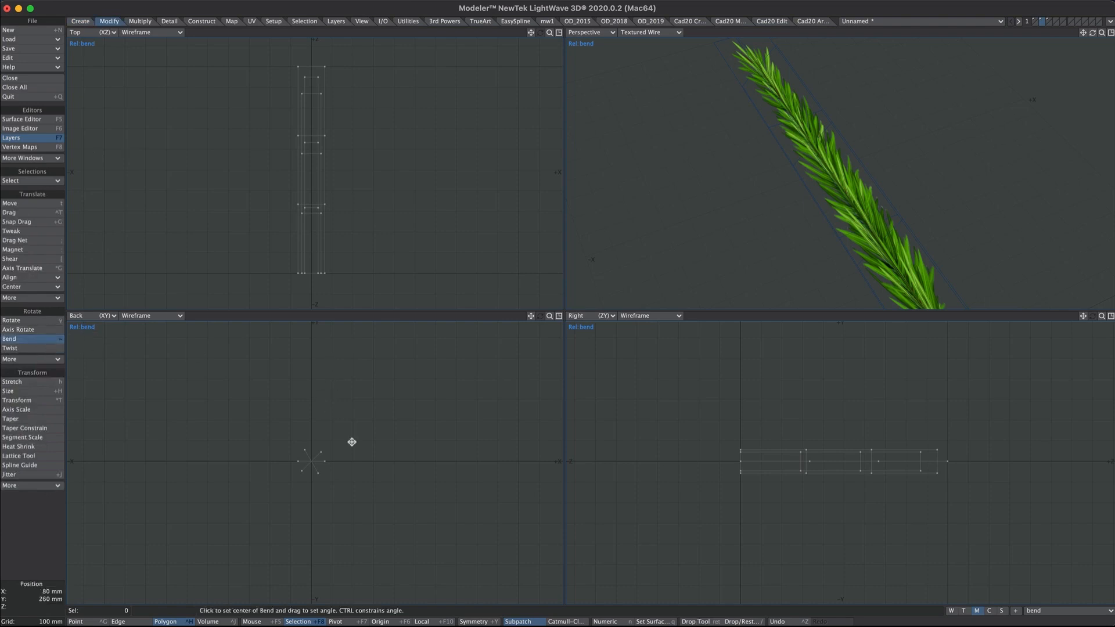
key(n)
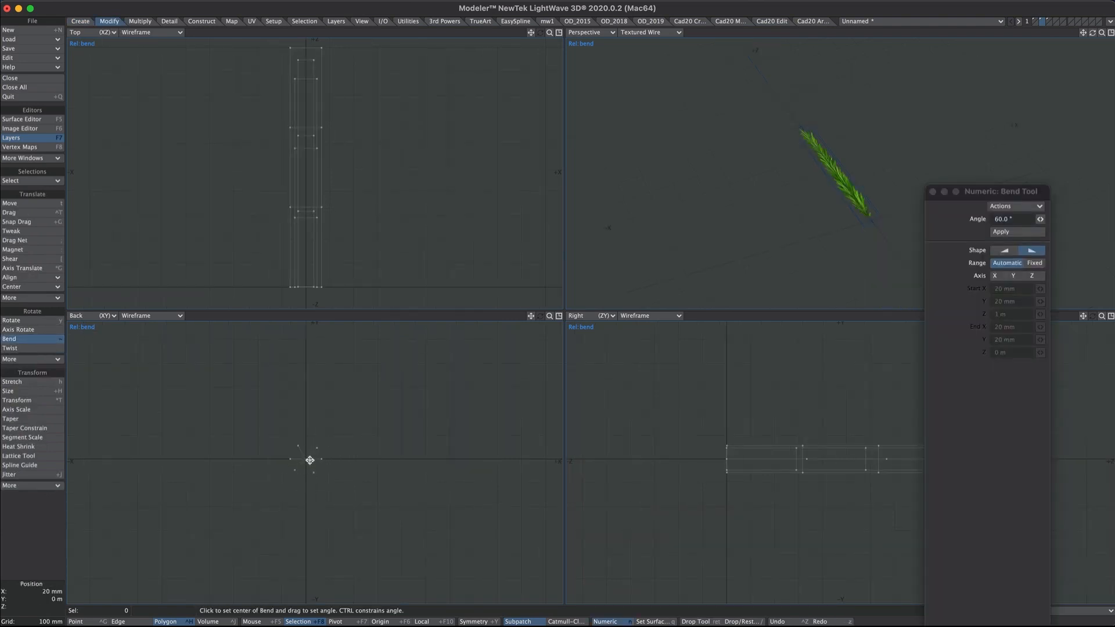
drag(310, 461, 348, 458)
drag(1040, 219, 1032, 219)
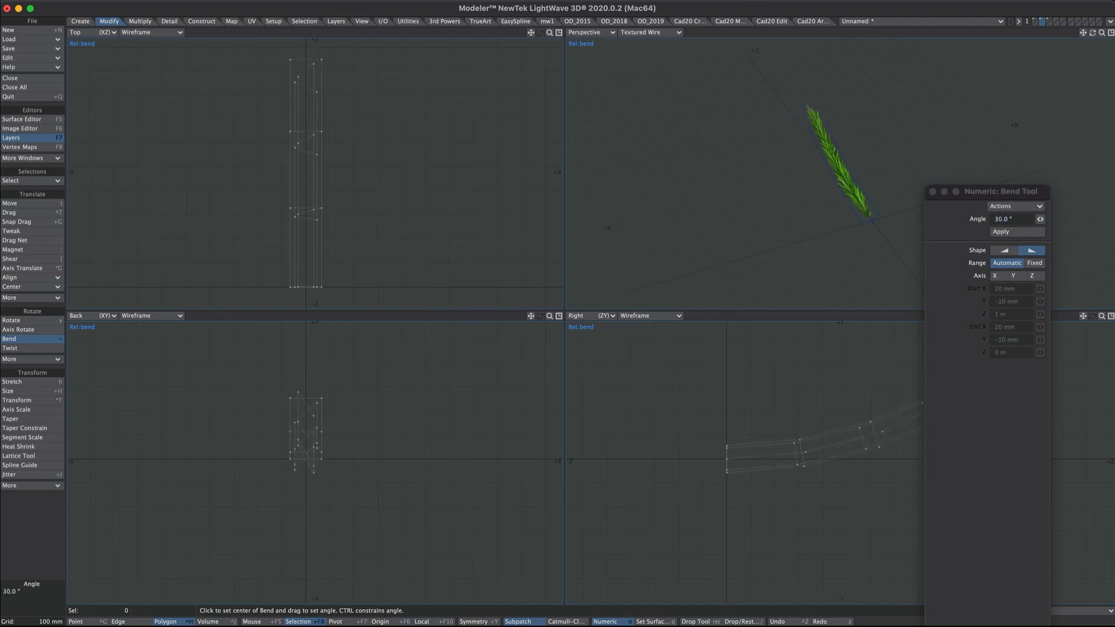
ctrl+drag(310, 443, 310, 435)
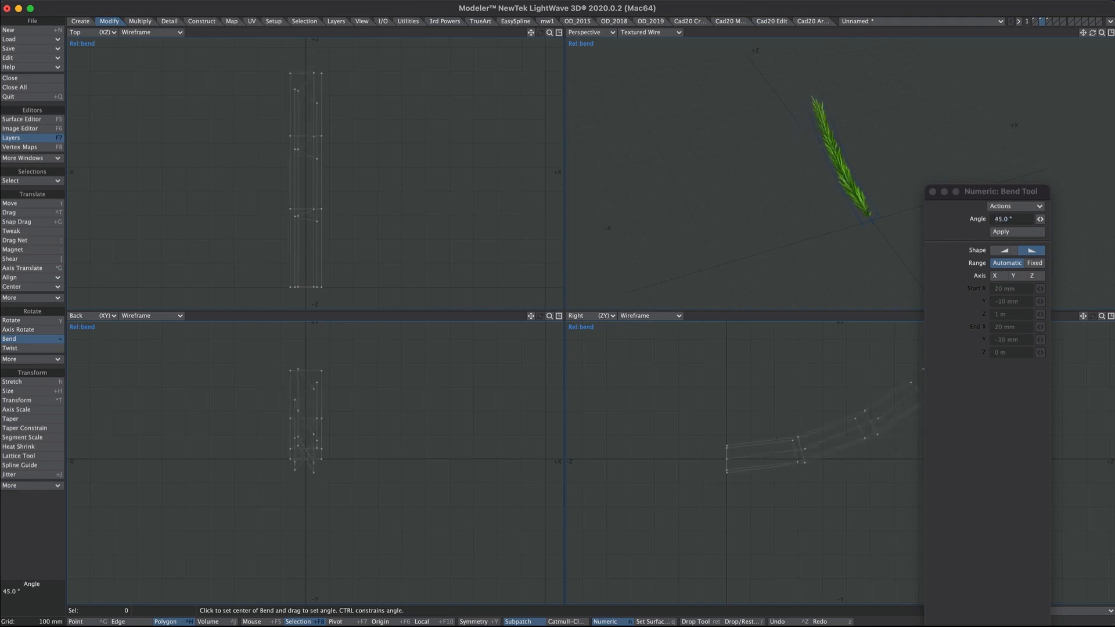
scroll(904, 152, up, 5)
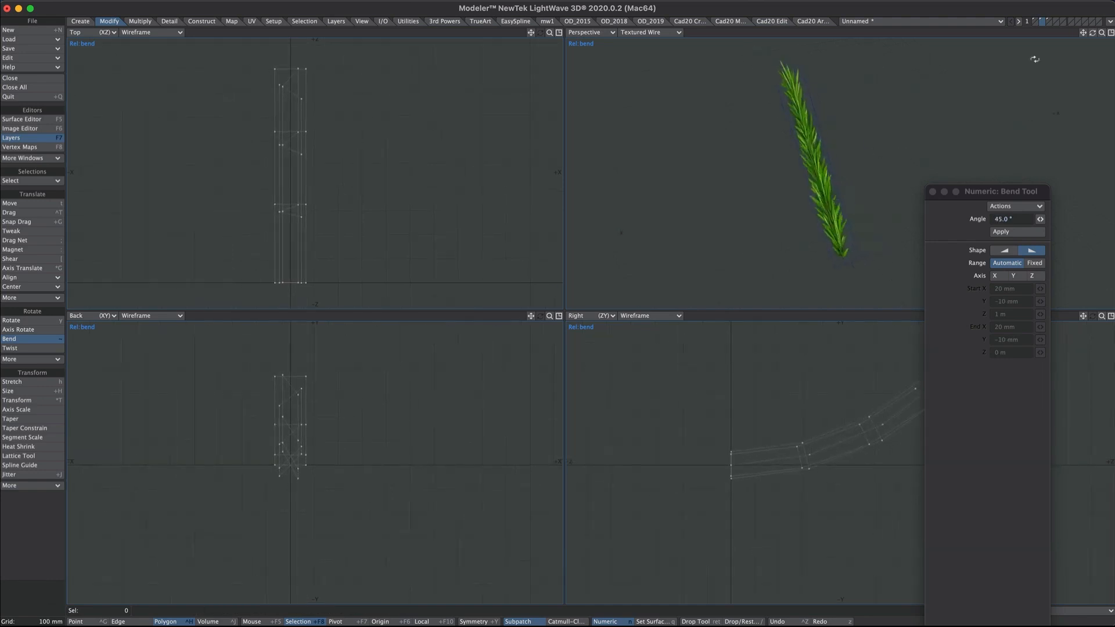
click(1111, 34)
ctrl+alt+drag(629, 297, 680, 315)
alt+drag(636, 352, 543, 353)
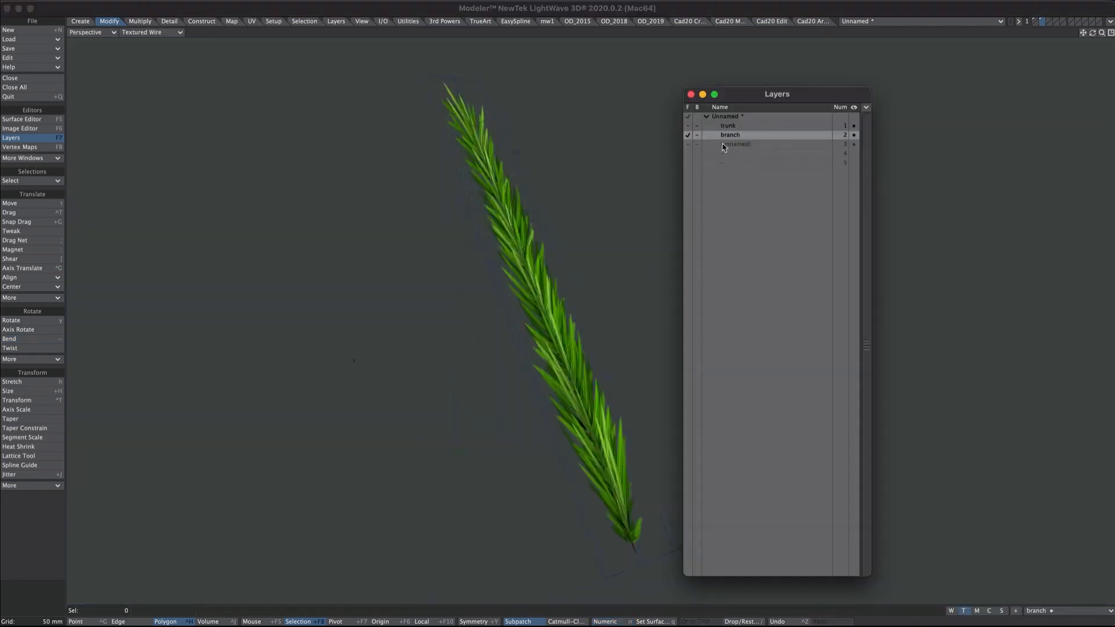
- Make the empty third layer current and create a tessellated ball
click(733, 144)
click(692, 94)
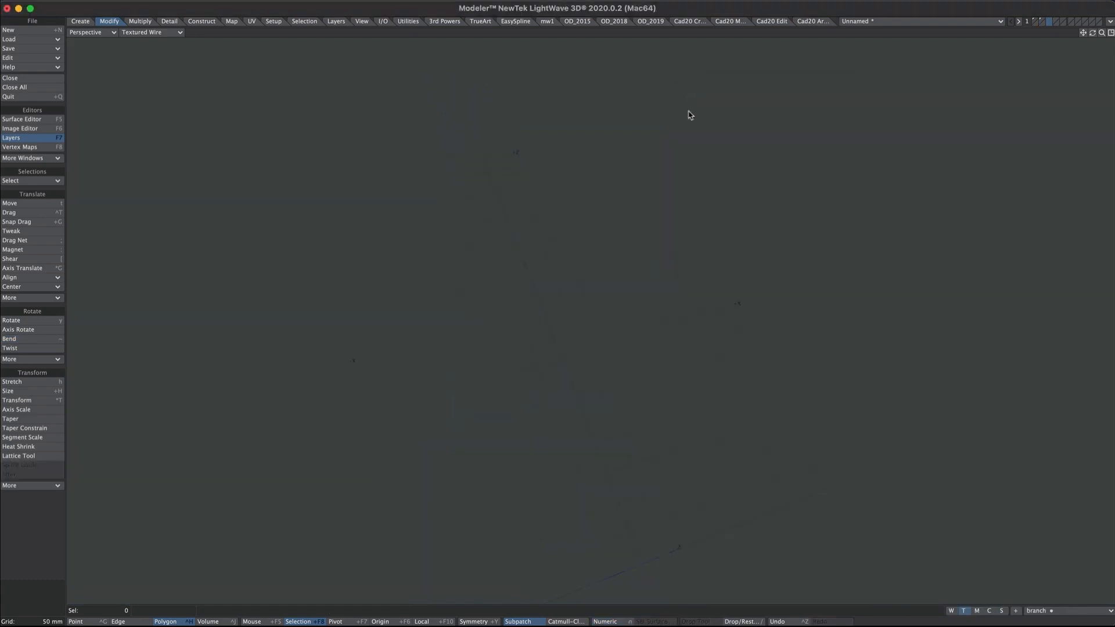
click(80, 21)
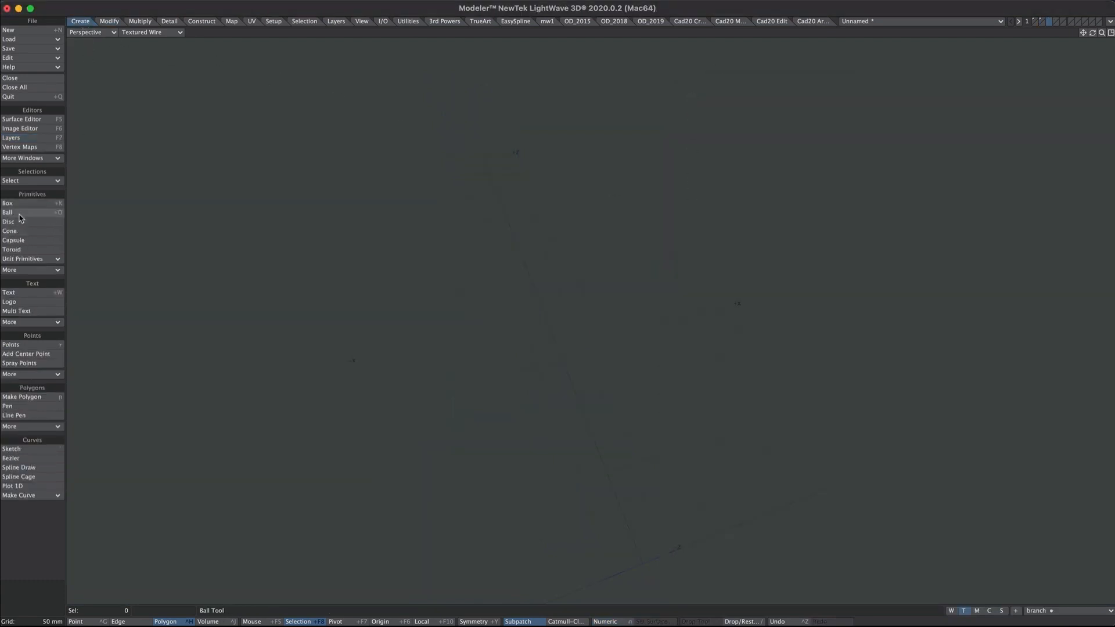
click(13, 213)
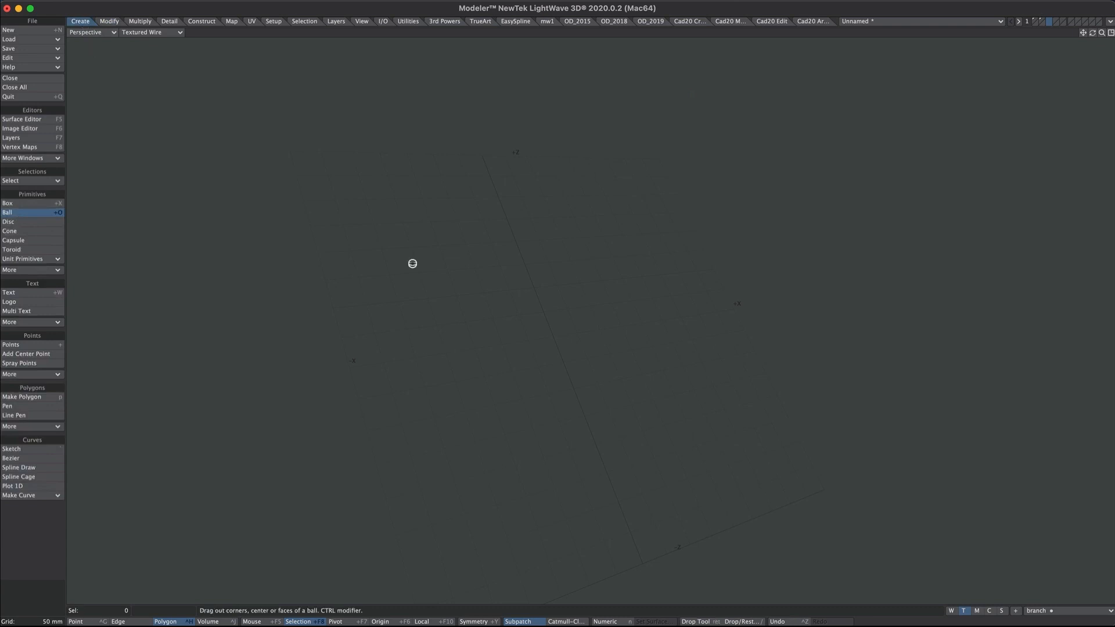
key(n)
click(687, 151)
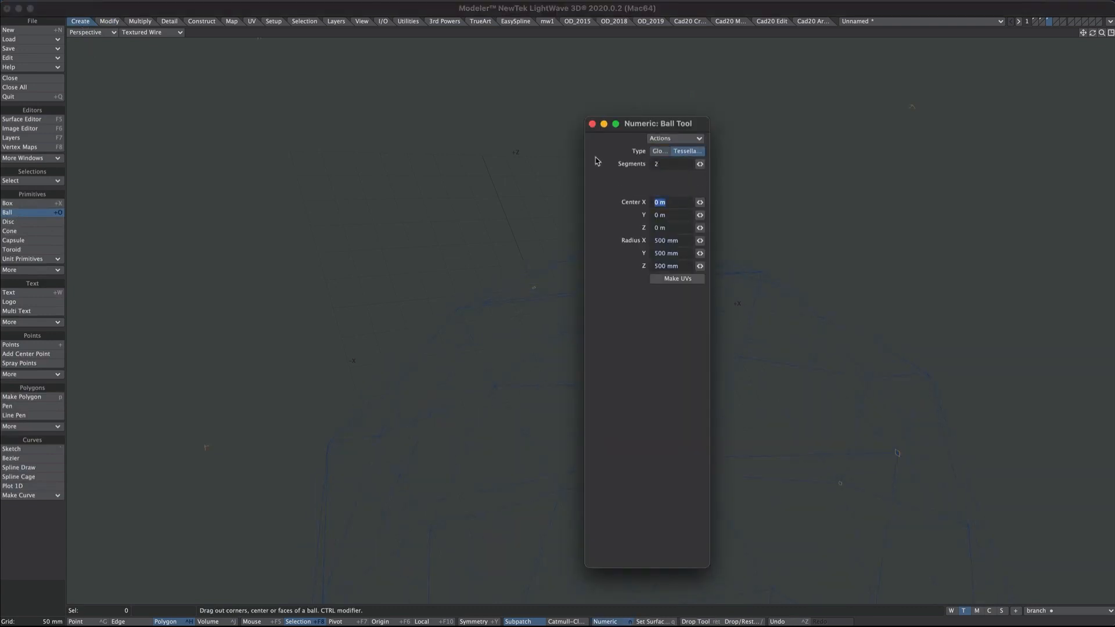
drag(669, 124, 829, 102)
- Give the ball a new surface named 'bauble' coloured Maroon
text(aq)
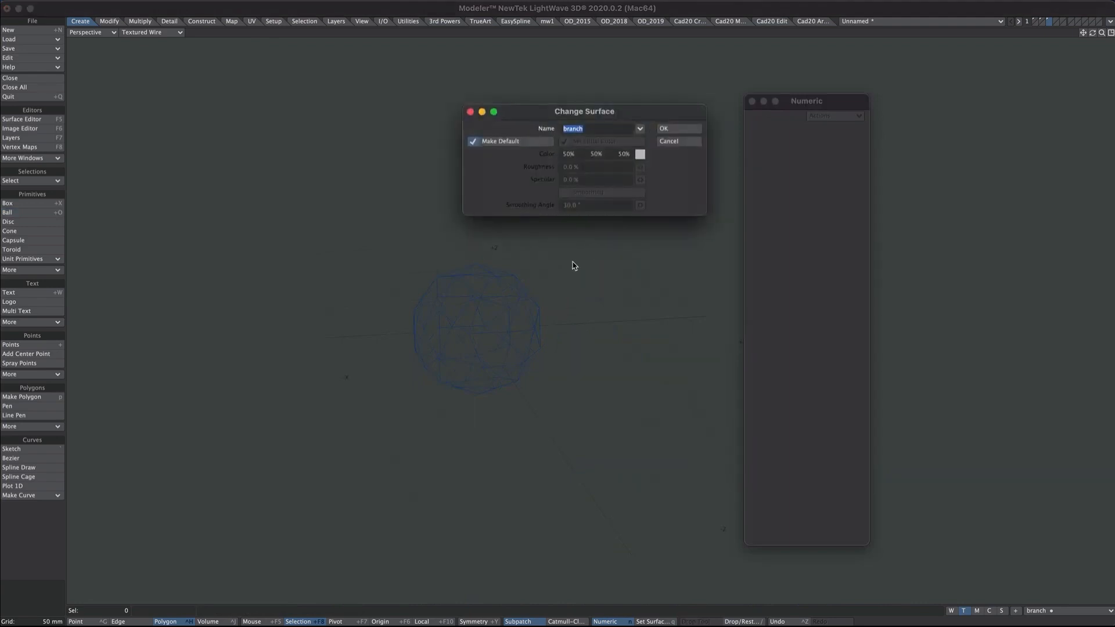
text(bauble)
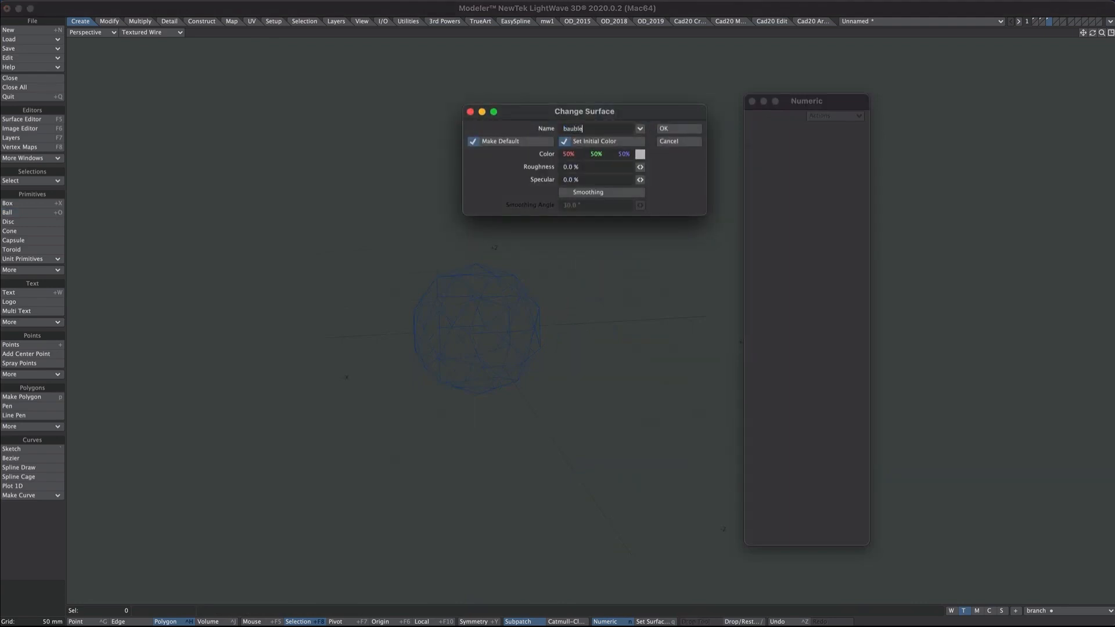
click(640, 154)
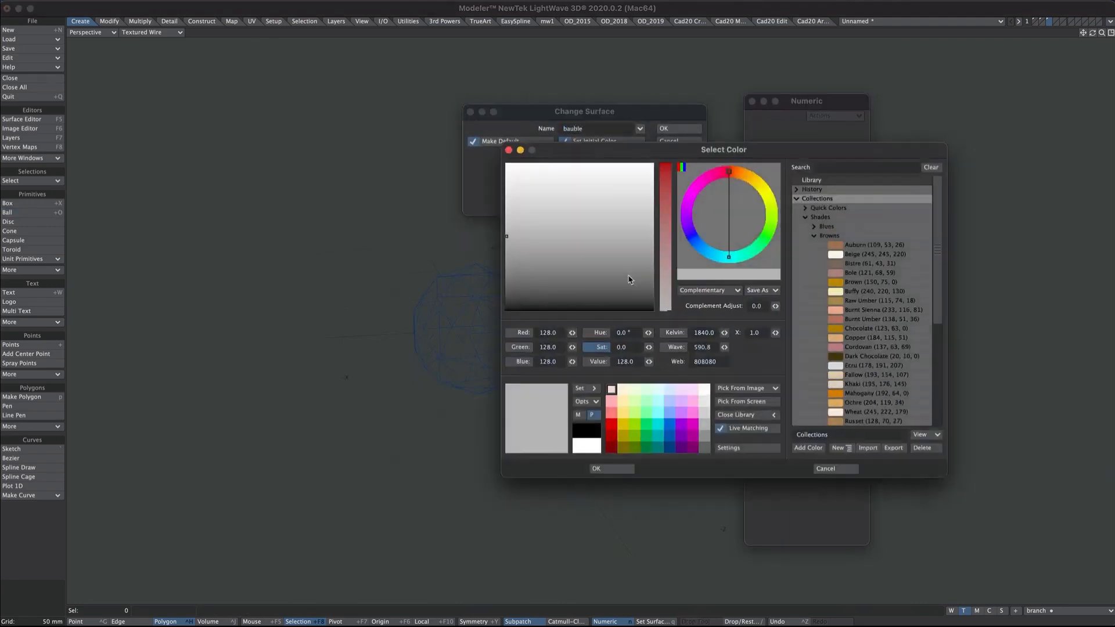
click(815, 237)
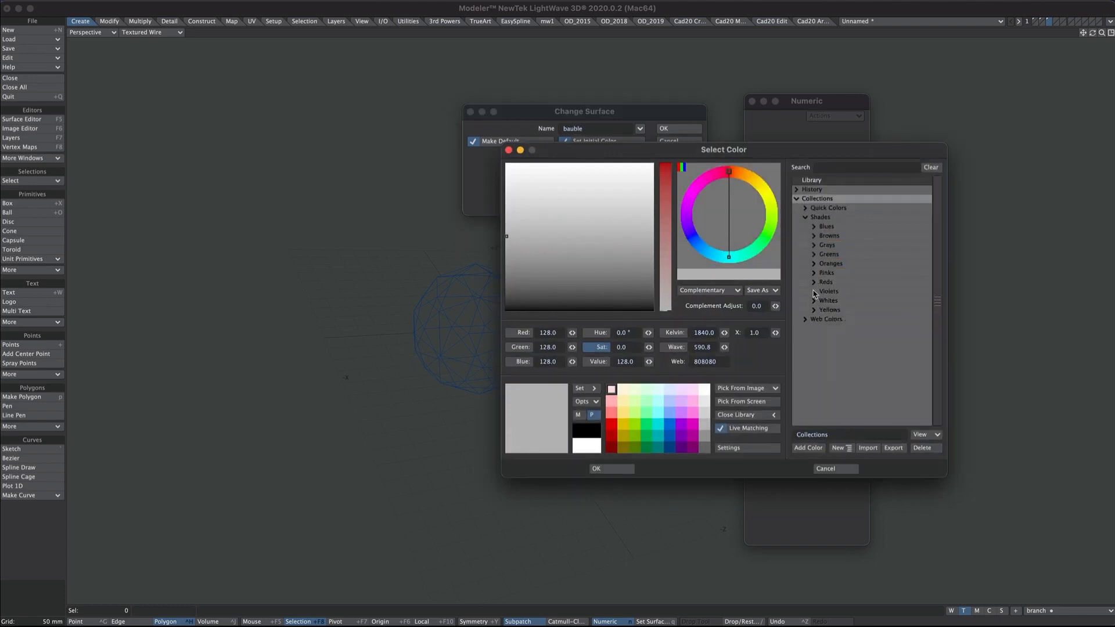
click(814, 283)
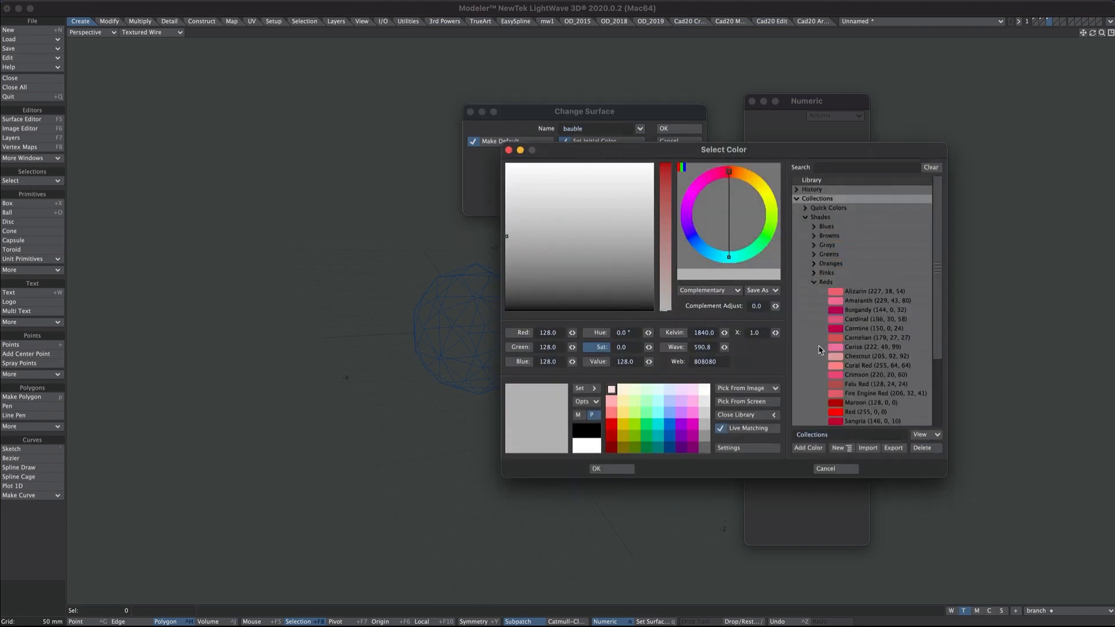
click(865, 403)
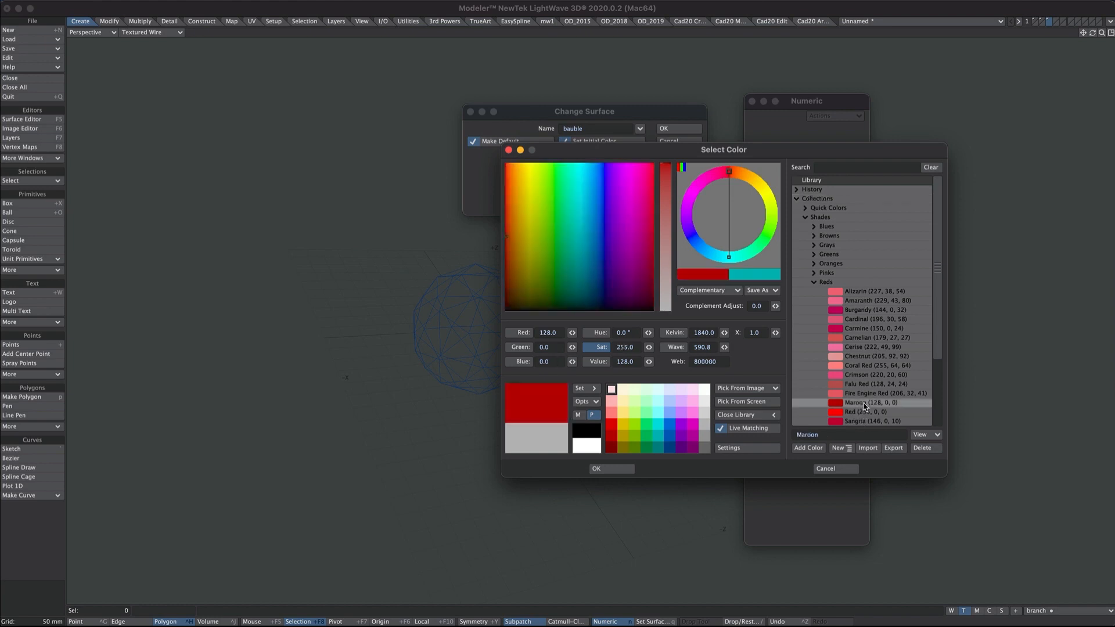
click(629, 469)
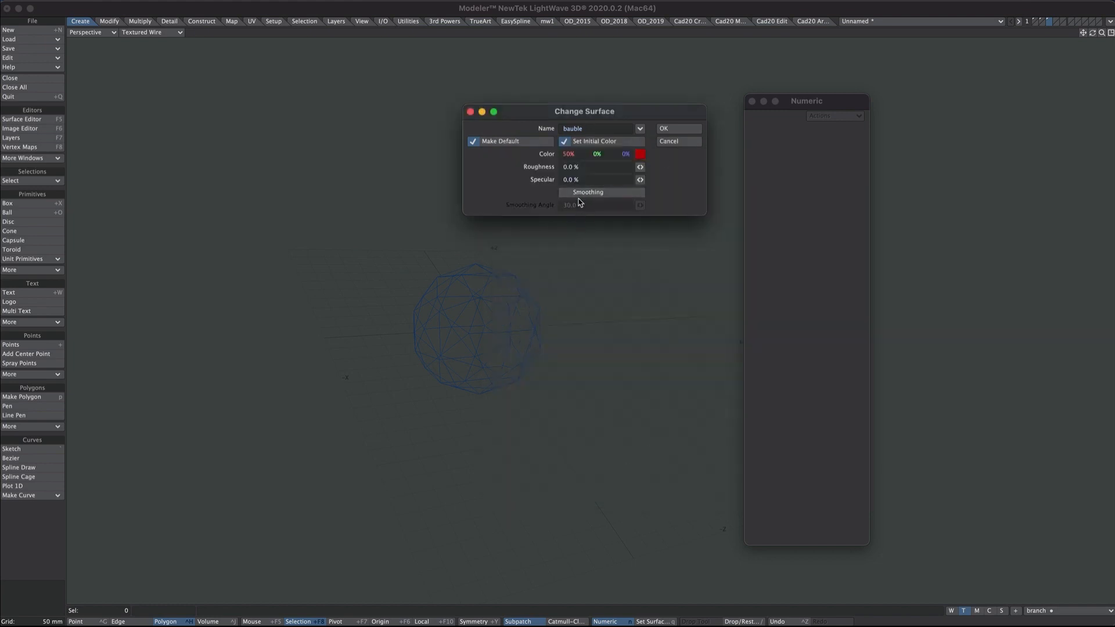
click(667, 129)
key(a)
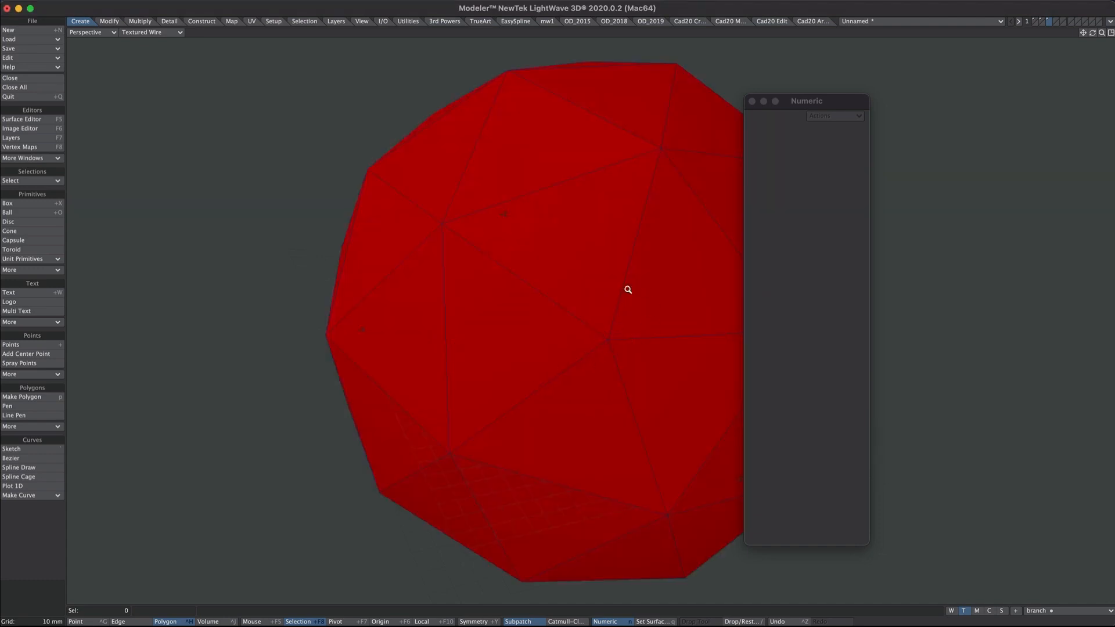
- Name the third layer 'bauble'
ctrl+alt+drag(643, 302, 534, 411)
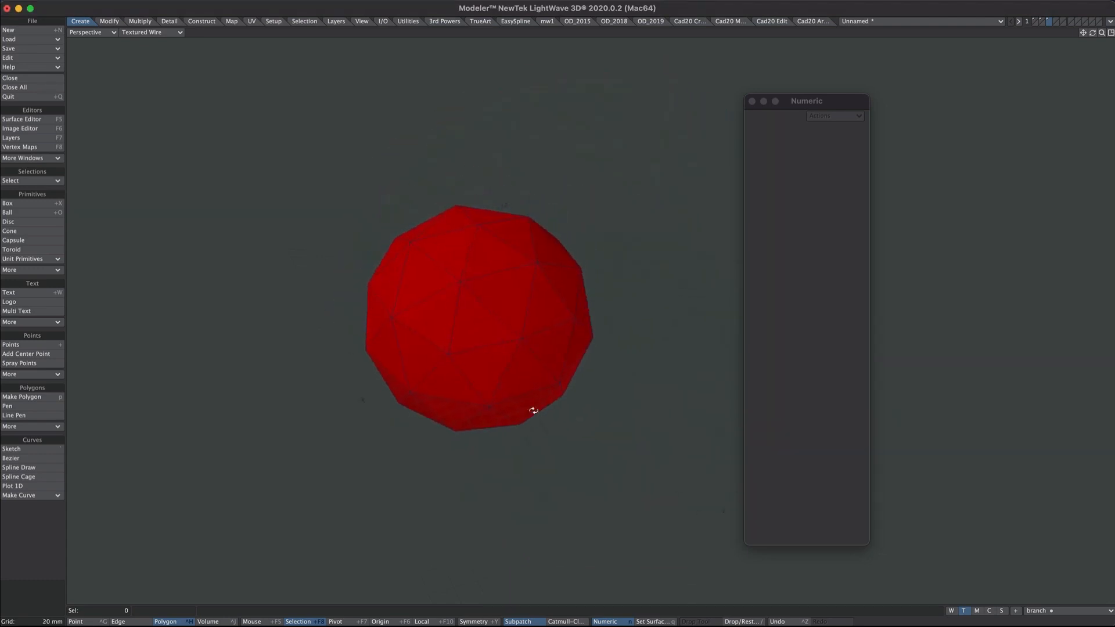
key(F7)
double_click(730, 145)
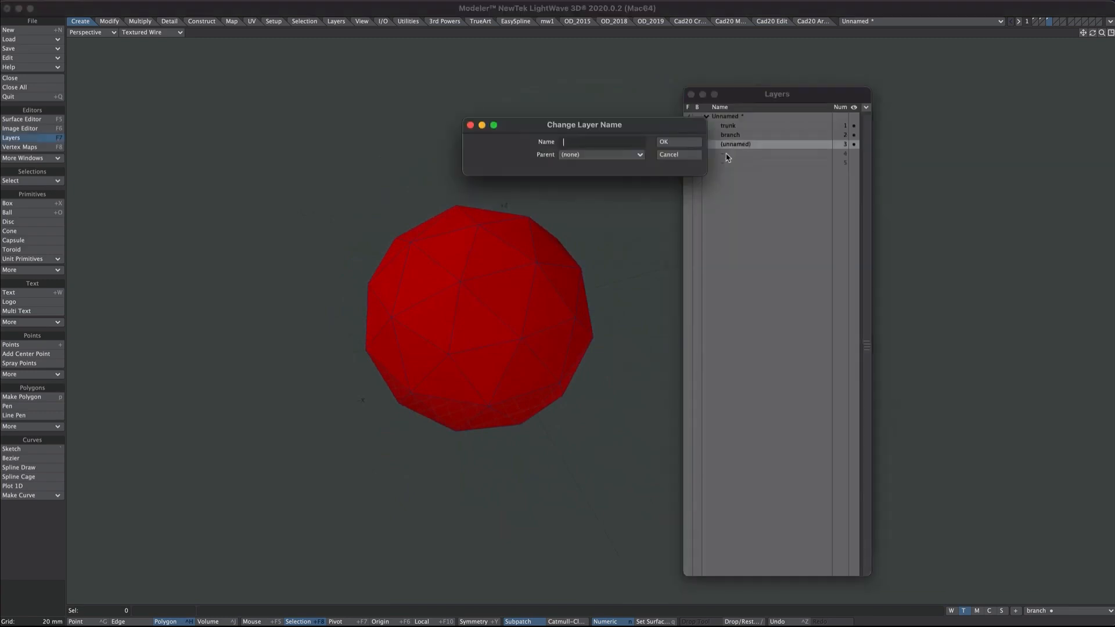
text(bauble)
key(Return)
- Shift the bauble surface colour hue from red to orange
key(F5)
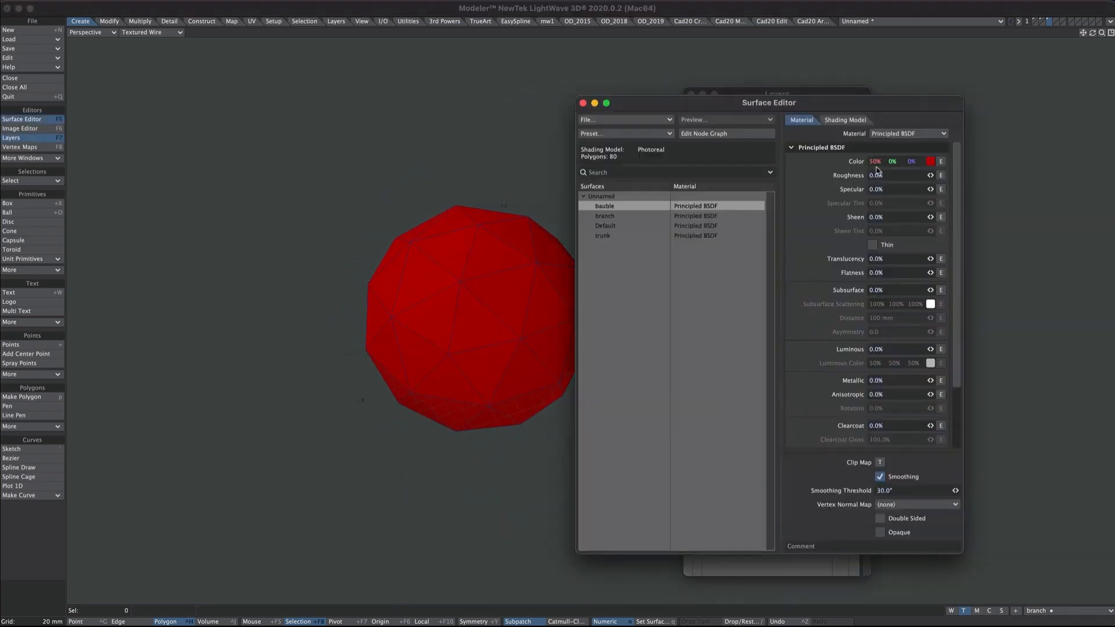
drag(874, 164, 879, 164)
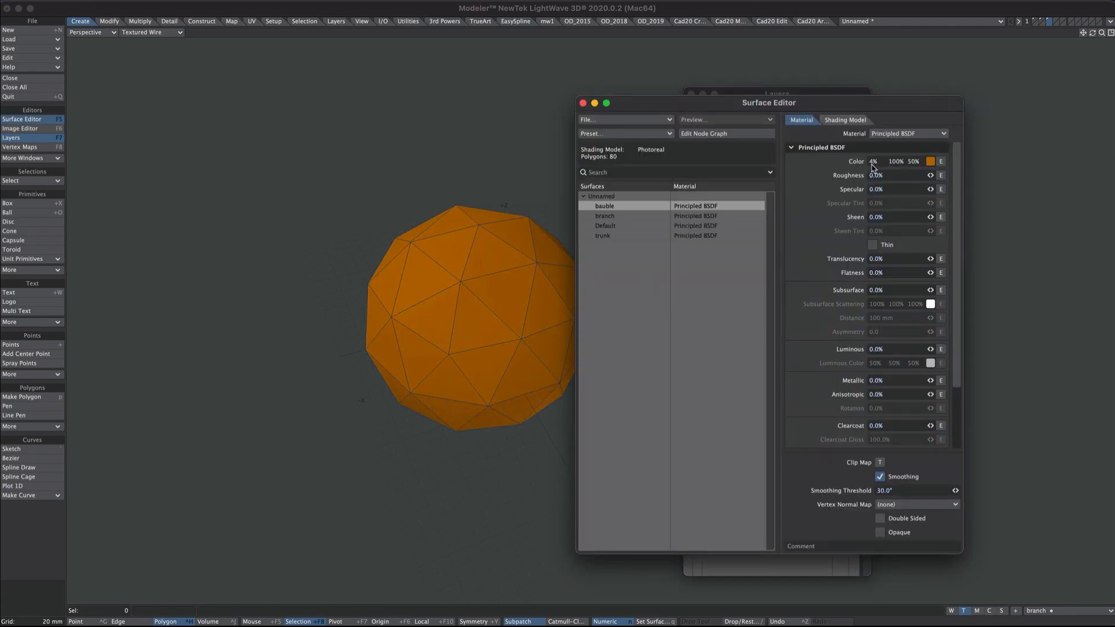
drag(873, 167, 880, 164)
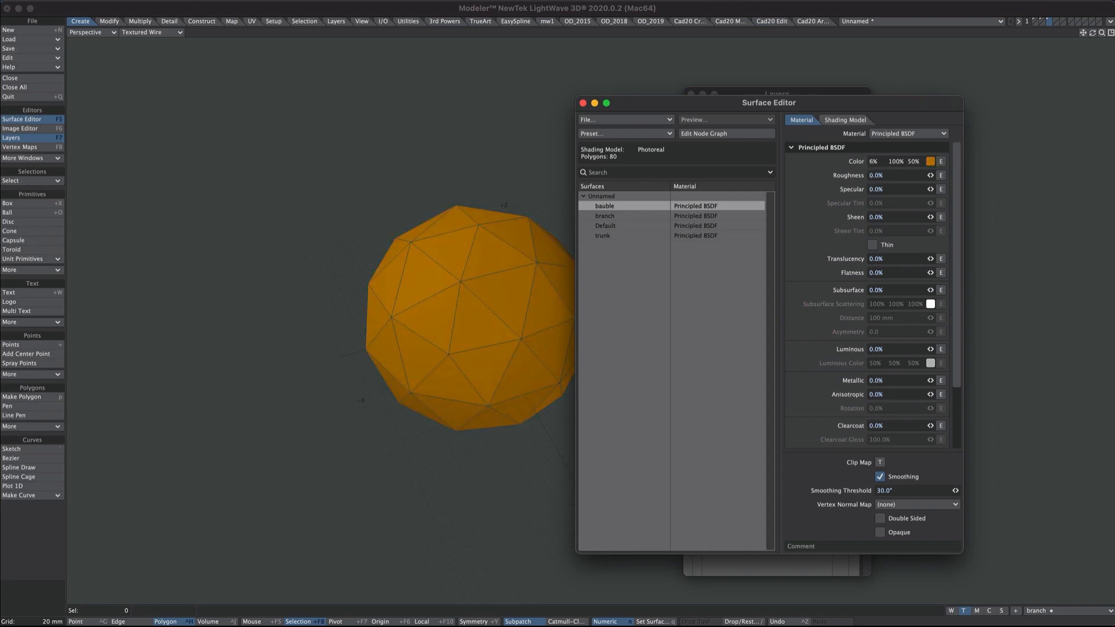
key(F5)
- Inspect the trunk, branch and bauble layers in turn, fitting each into view
click(740, 127)
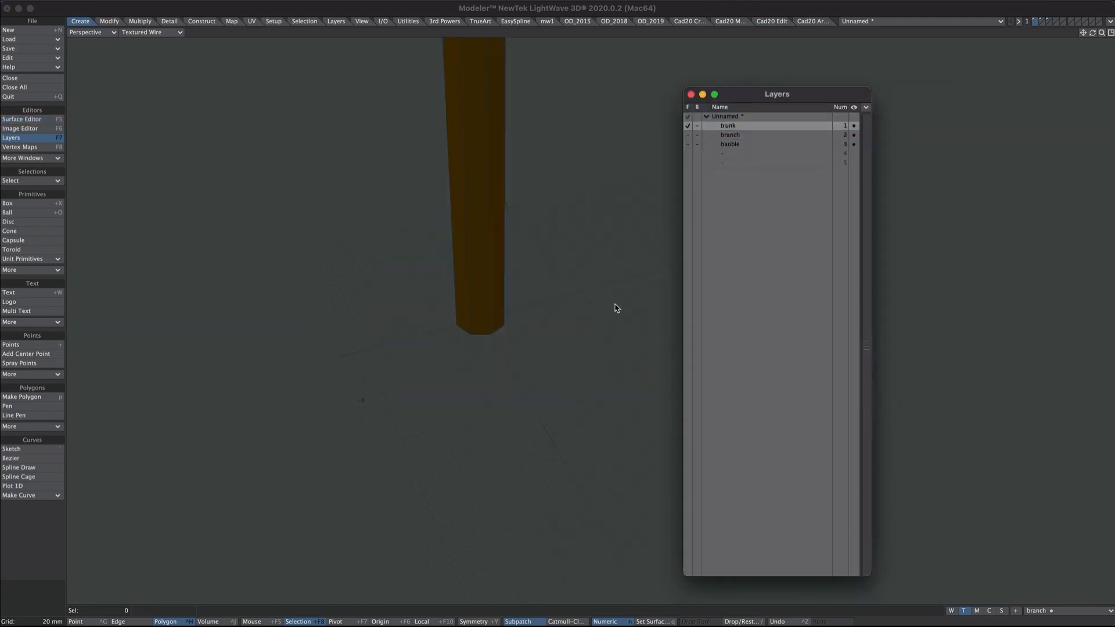
click(730, 135)
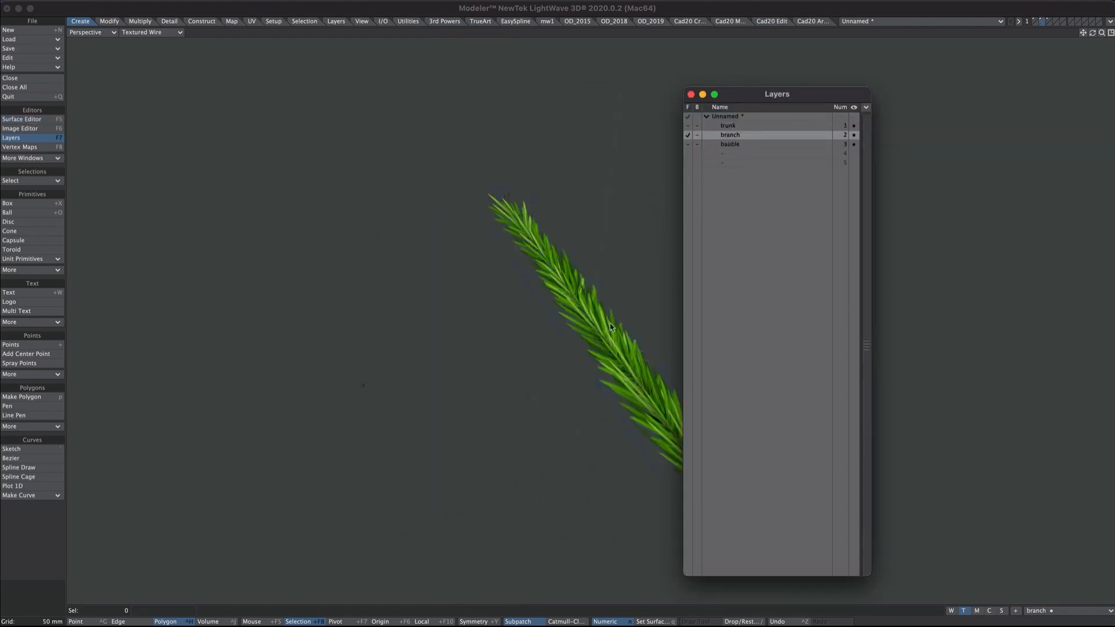
mouse_move(581, 283)
alt+mouse_down()
mouse_move(651, 198)
mouse_move(592, 279)
alt+mouse_up()
key(a)
click(730, 144)
key(a)
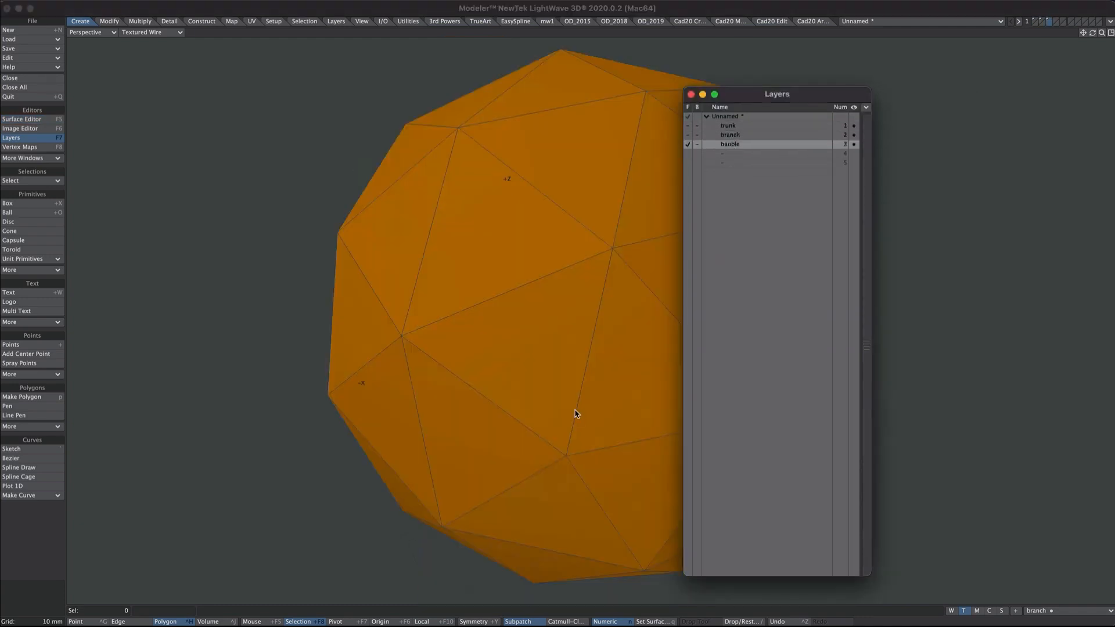
scroll(522, 306, down, 5)
alt+drag(560, 266, 514, 345)
alt+drag(566, 274, 640, 212)
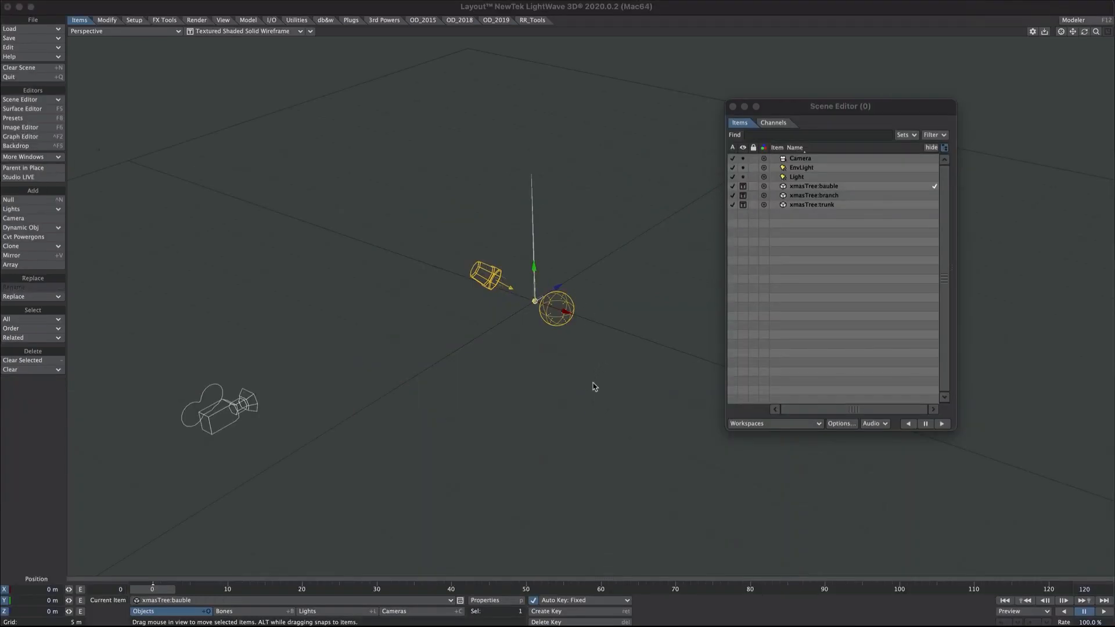
- Hide the environment light and the camera from the viewport
click(743, 176)
click(743, 170)
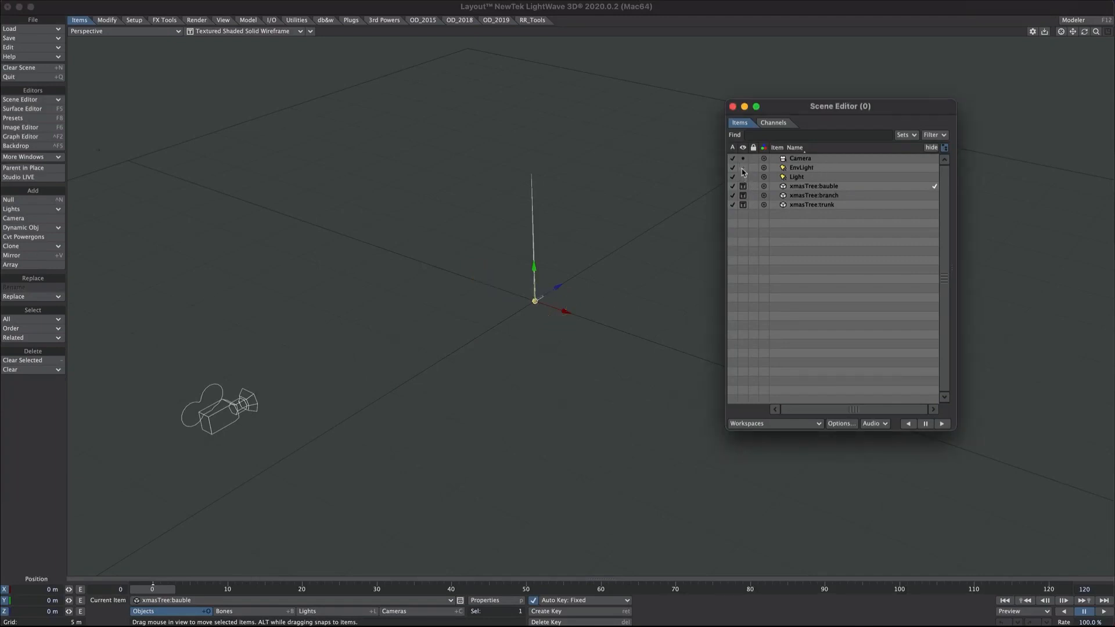
click(743, 158)
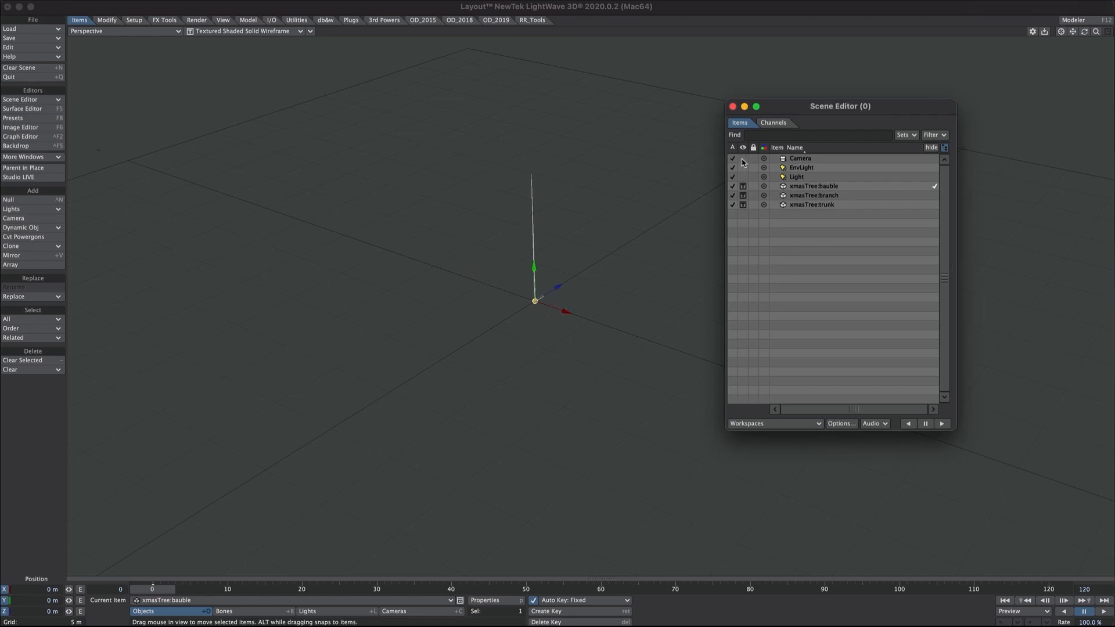
- Add a null object named INSTANCED
key(ctrl+n)
text(INSTANCED)
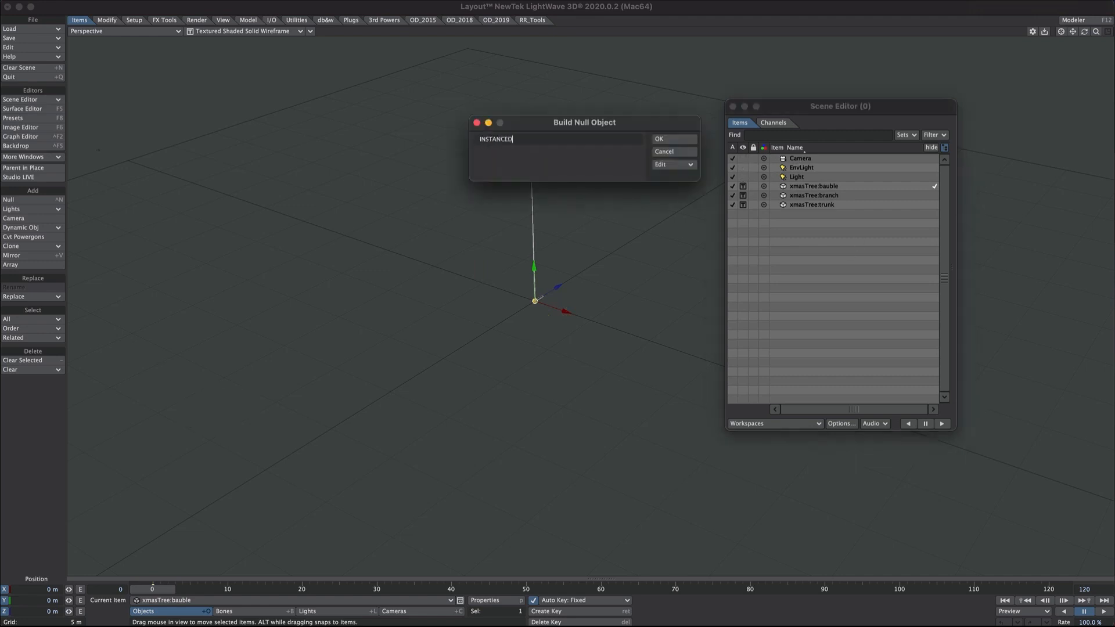
key(Return)
- Try parenting INSTANCED and the bauble under the branch, then drag them back out
click(834, 206)
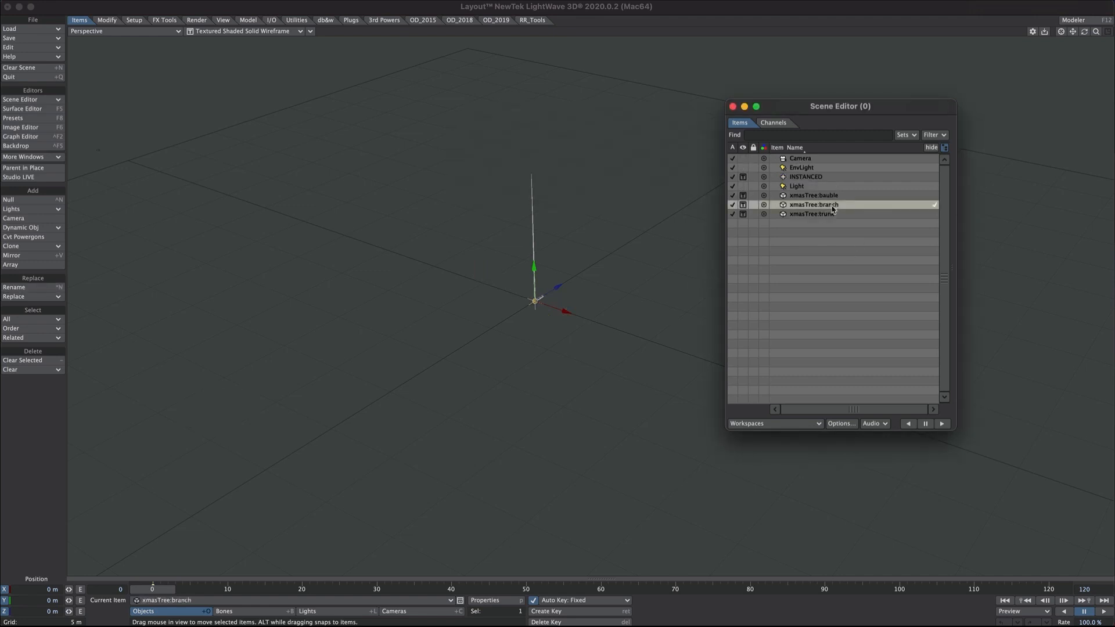
shift+click(822, 196)
shift+click(819, 178)
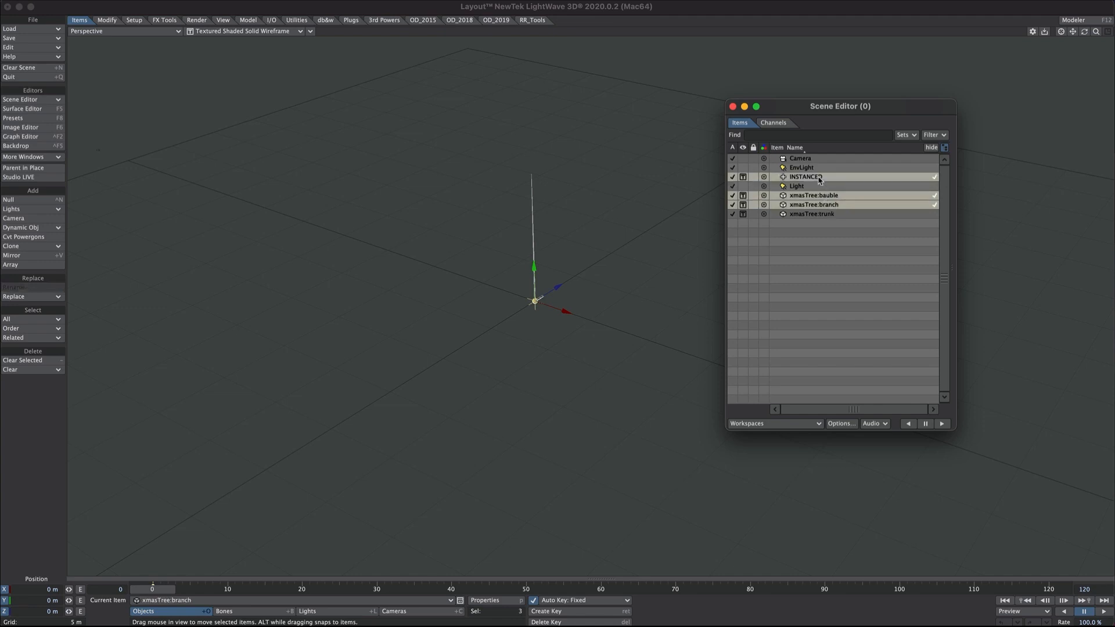
key(ctrl+p)
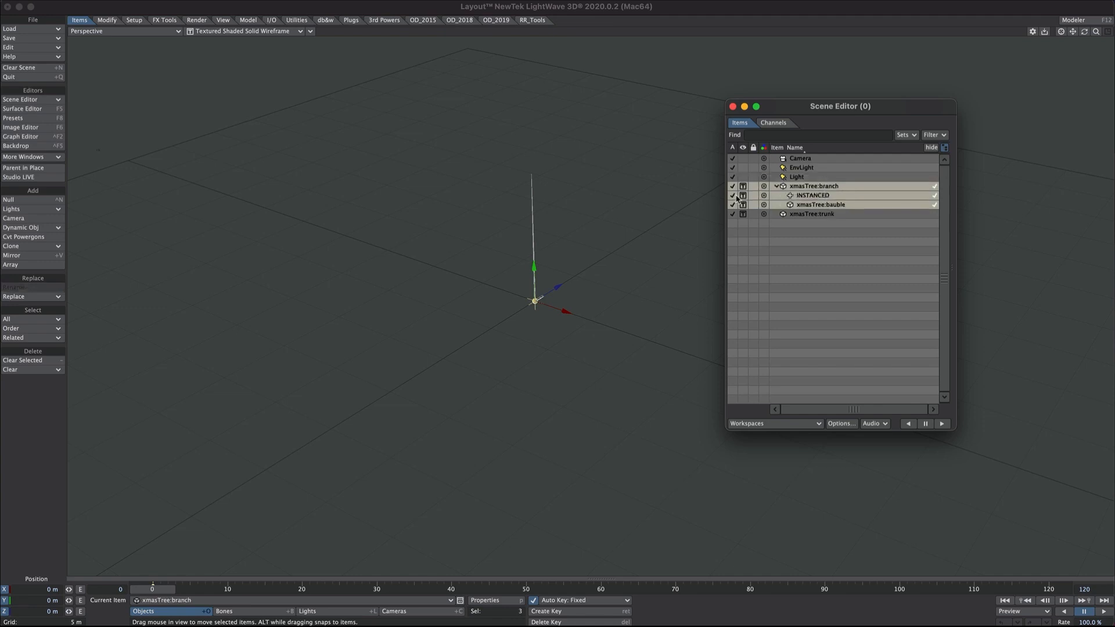
click(812, 245)
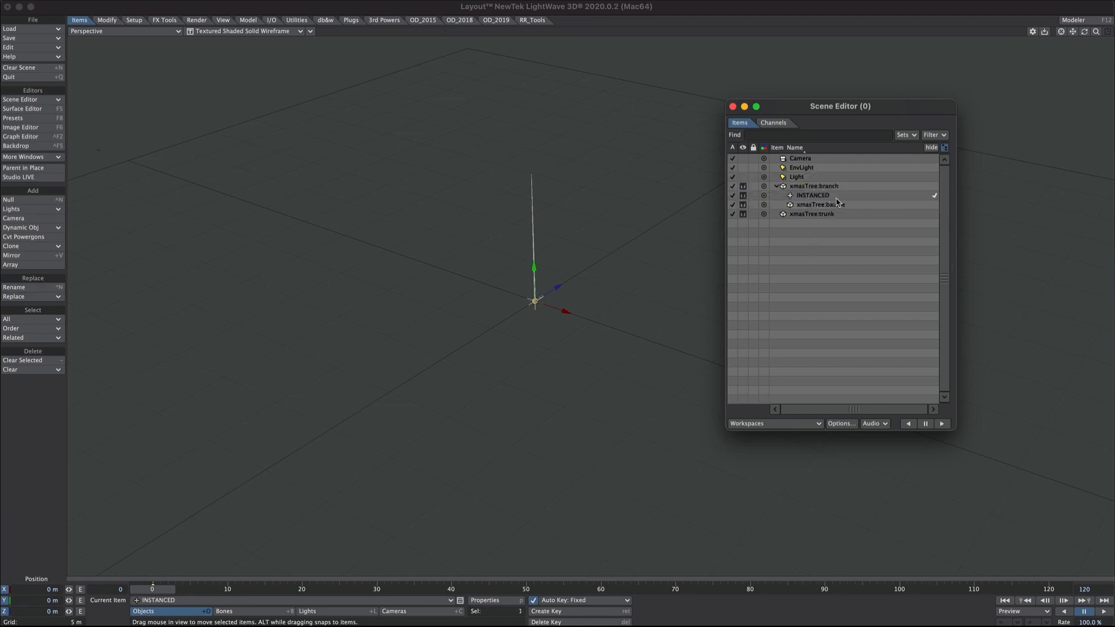
click(812, 197)
shift+click(814, 204)
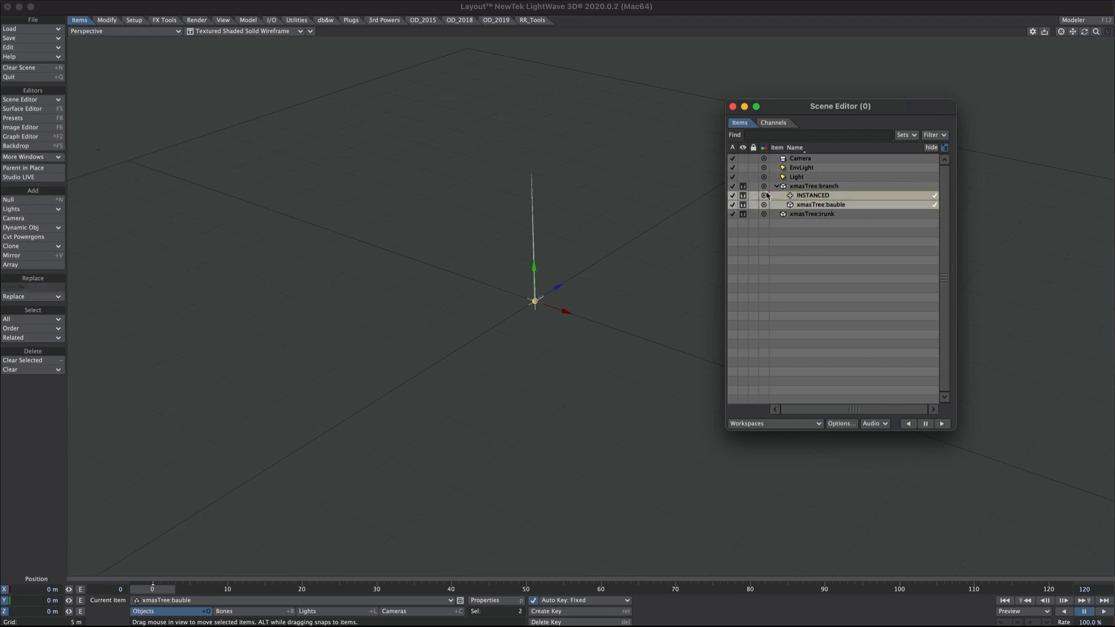
drag(809, 196, 791, 248)
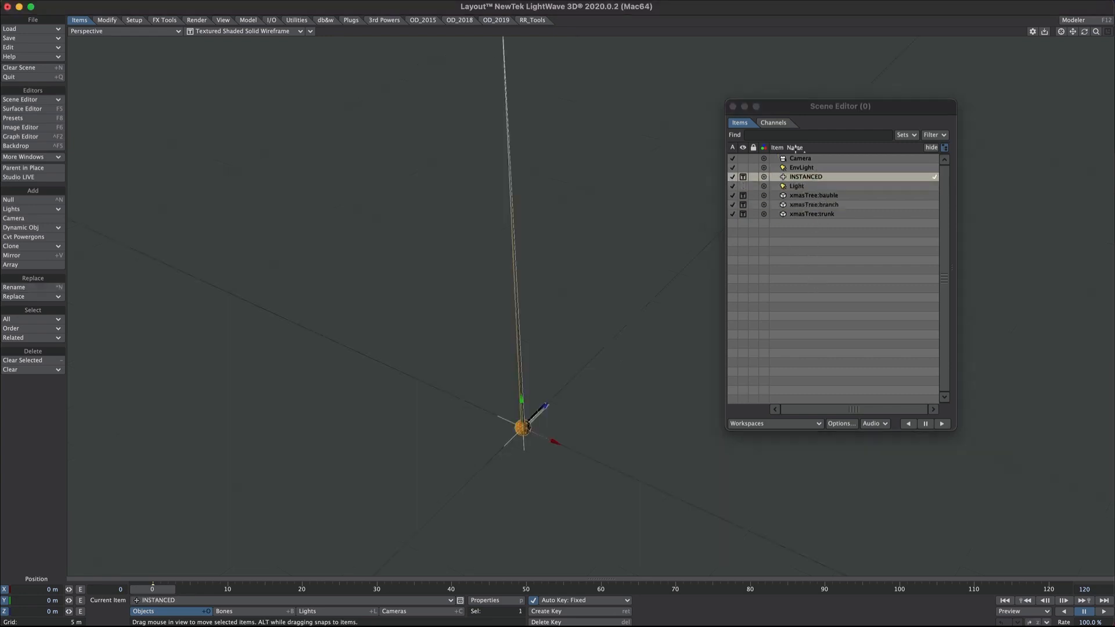
click(796, 148)
- Sort the Scene Editor by sequence and parent branch and bauble to INSTANCED
click(796, 148)
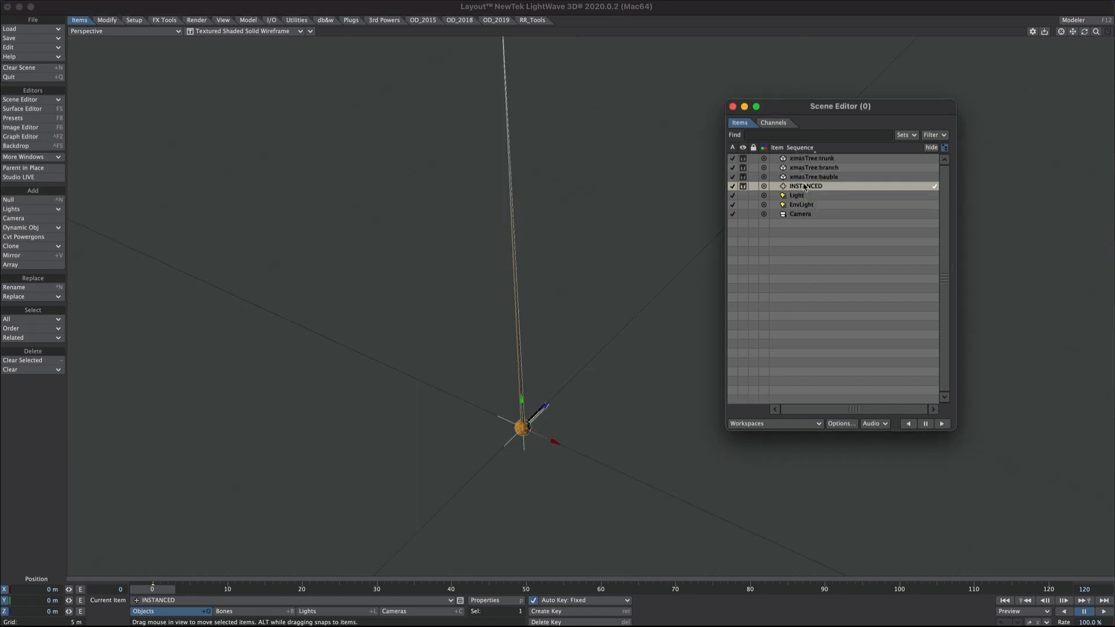
click(607, 348)
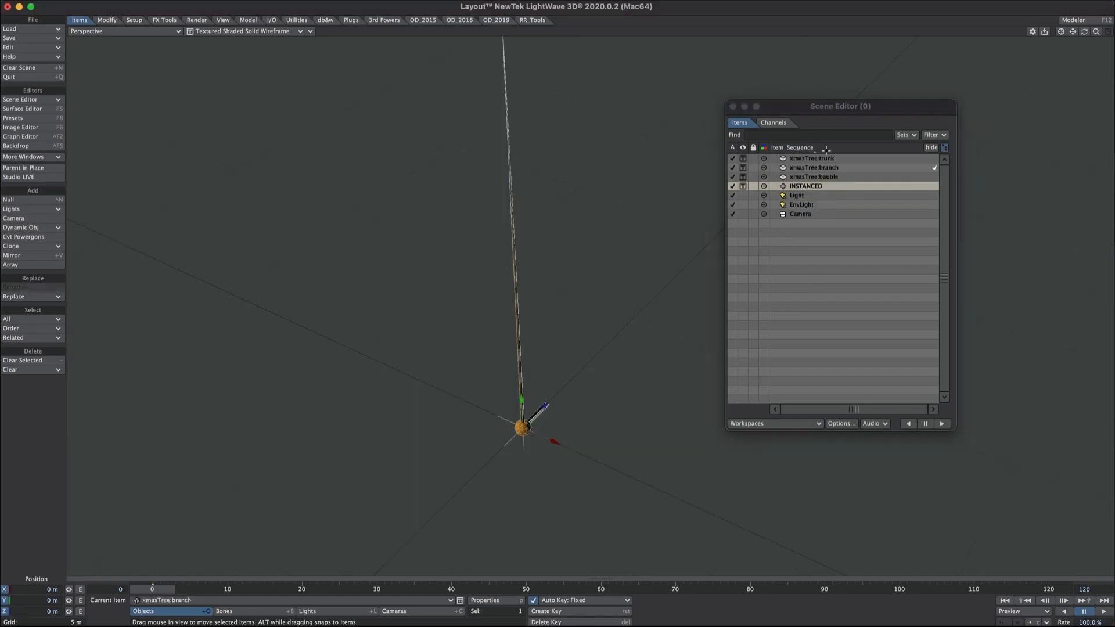
drag(813, 167, 816, 186)
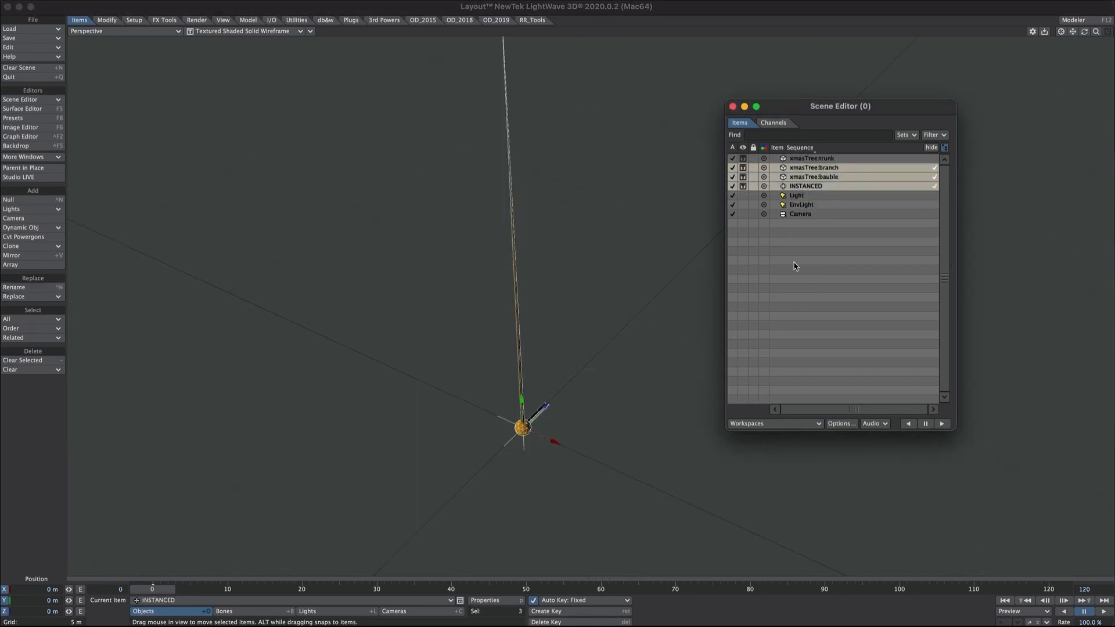
key(p)
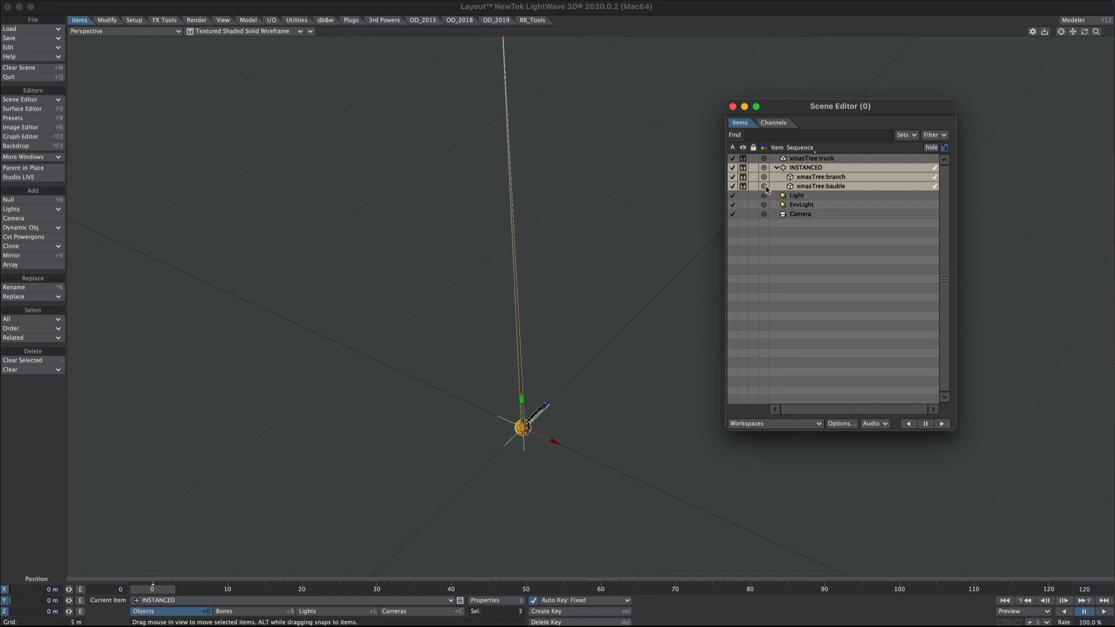
- Hide, deactivate and lock INSTANCED, branch and bauble, then collapse the group
click(742, 168)
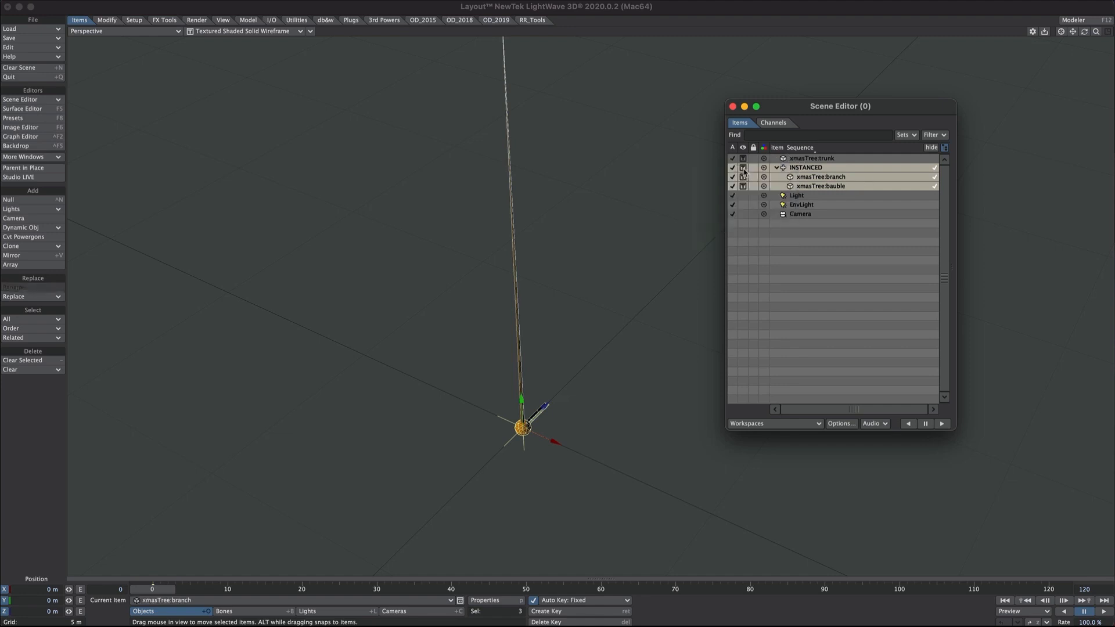
drag(742, 170, 739, 176)
click(731, 169)
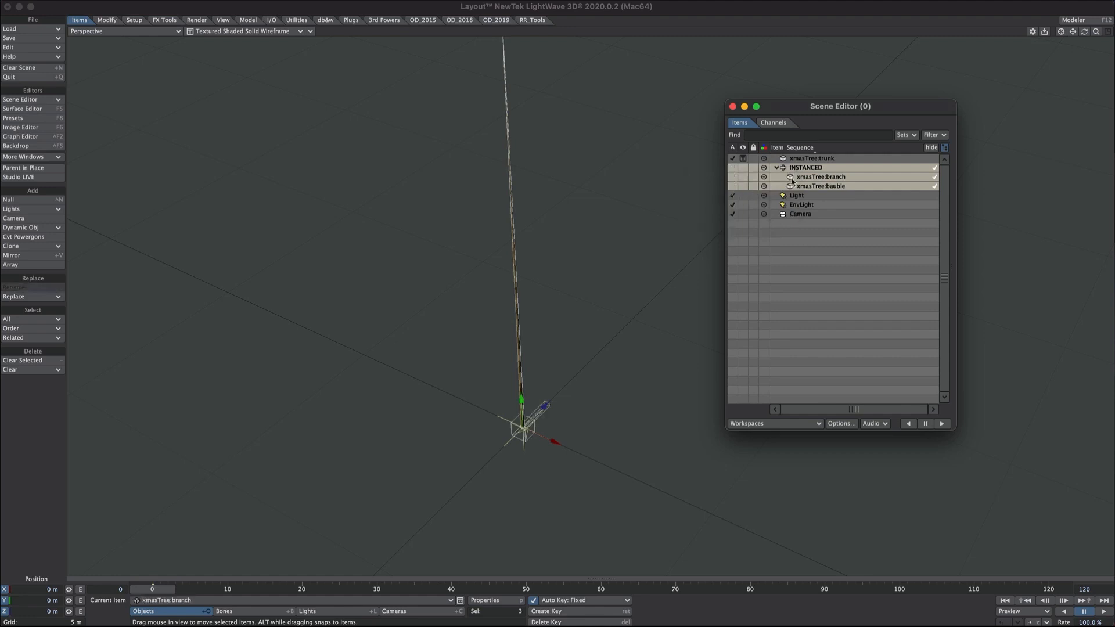
click(753, 169)
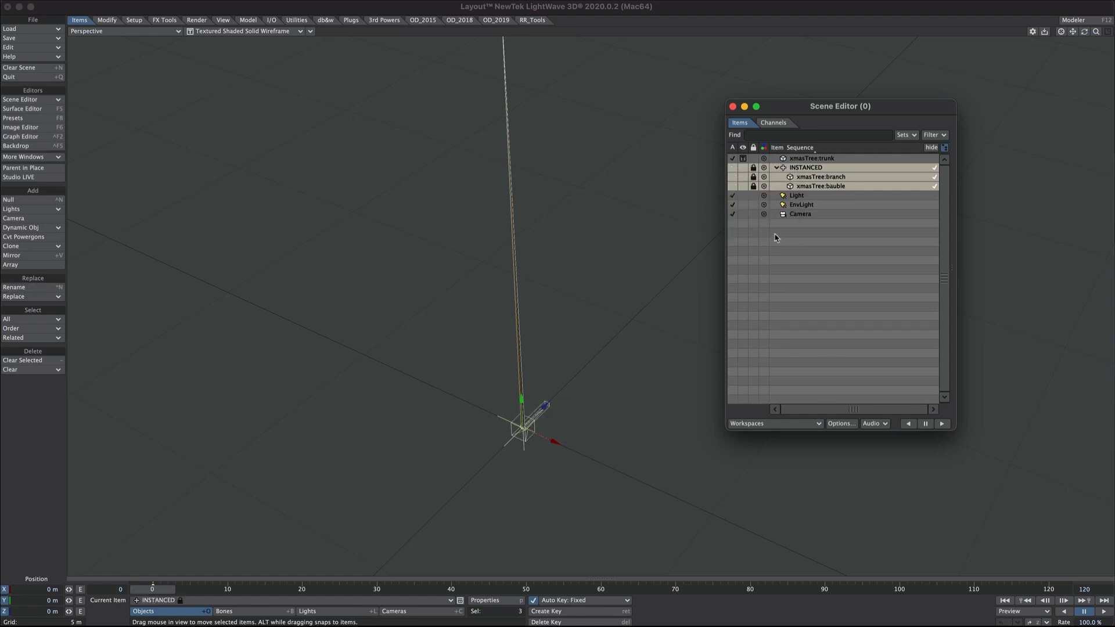
click(777, 168)
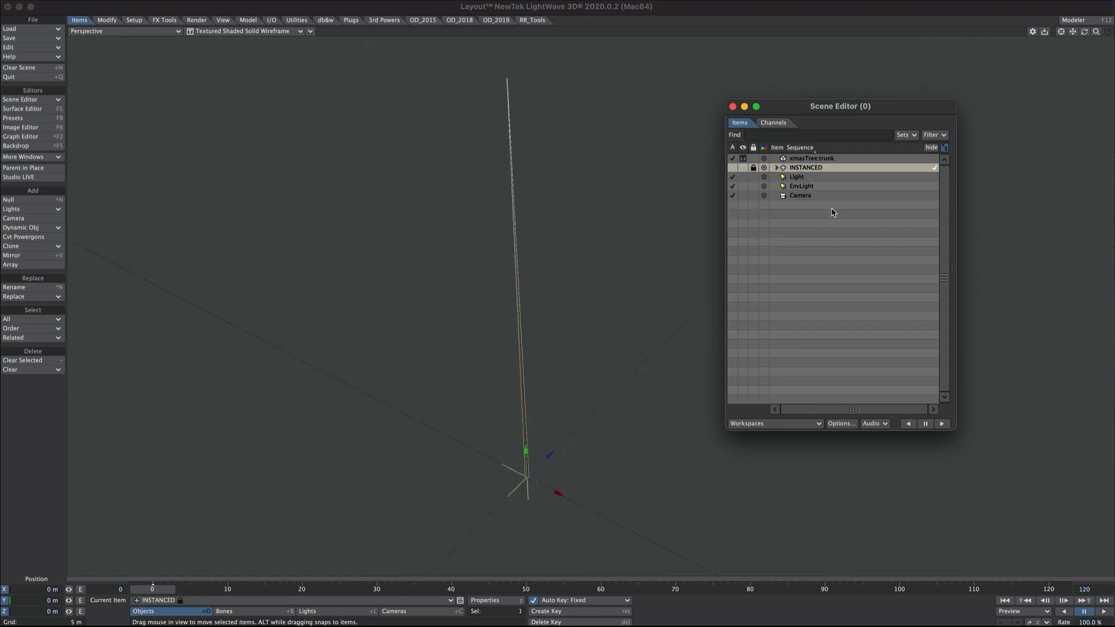
- Review the Global Illumination tab in Render Properties, then close it
key(ctrl+p)
drag(16, 275, 746, 59)
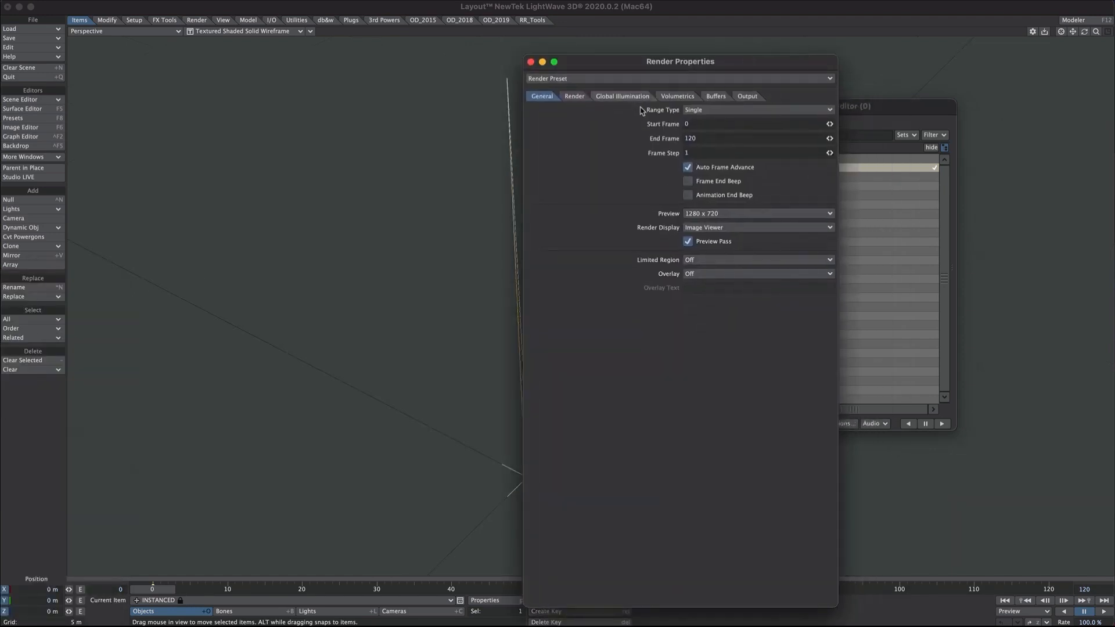
click(623, 96)
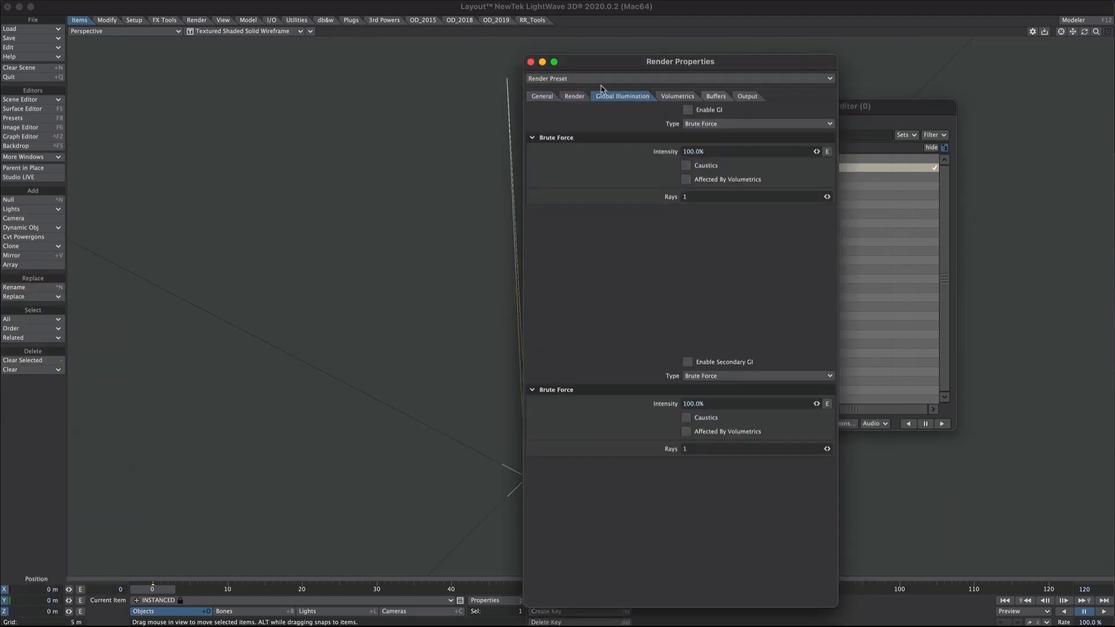
click(531, 62)
- Uncheck Visible to Camera for the EnvLight, then select the xmasTree:trunk object
click(308, 611)
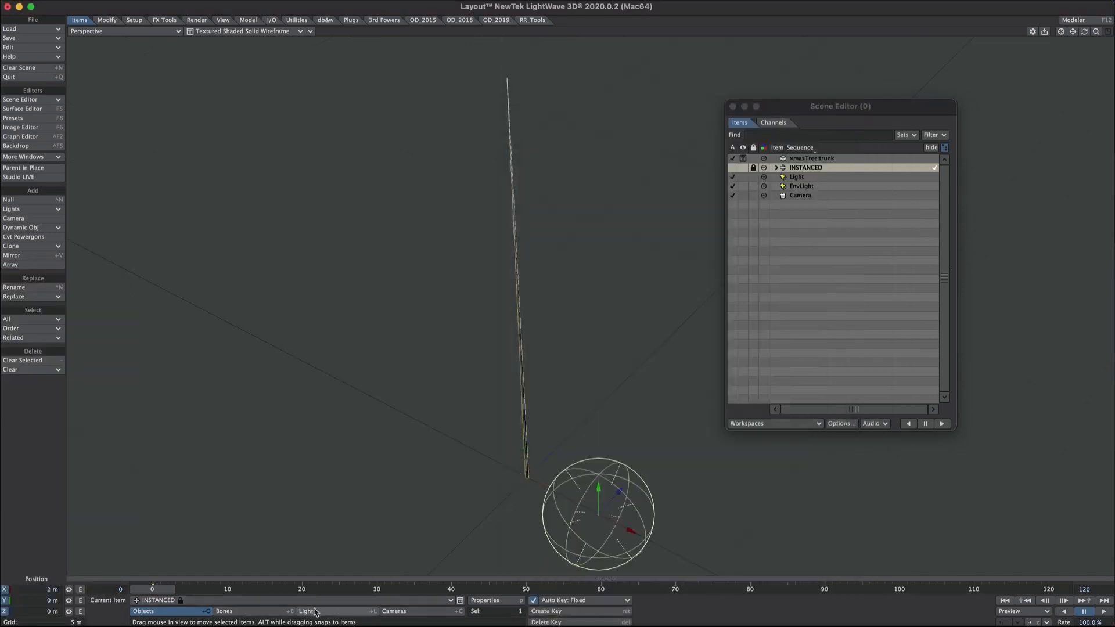
key(p)
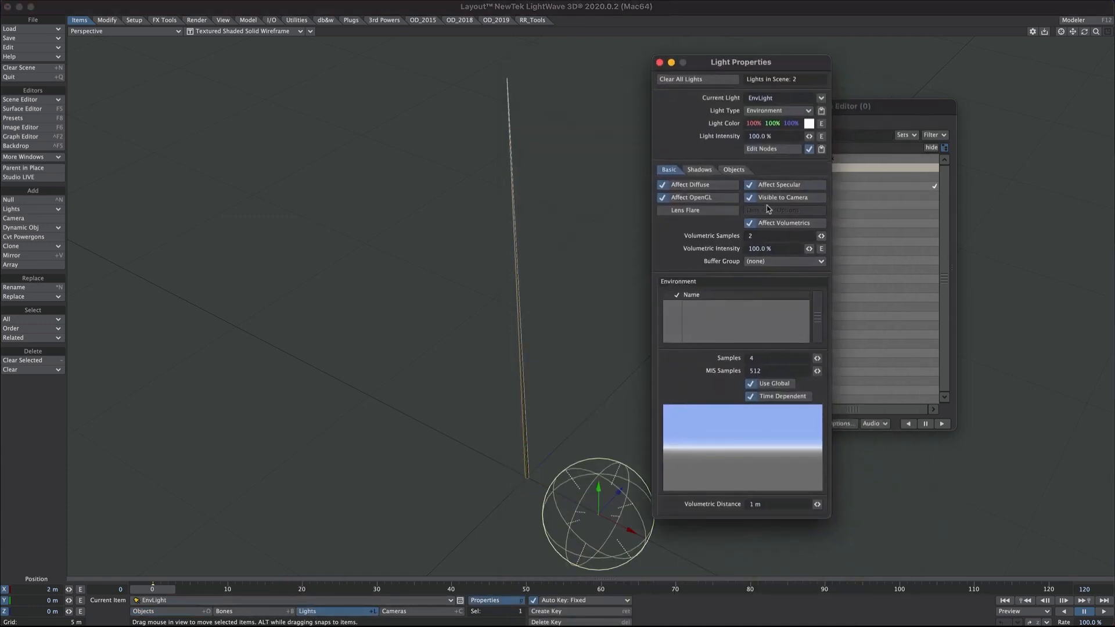
click(750, 198)
click(660, 62)
click(815, 158)
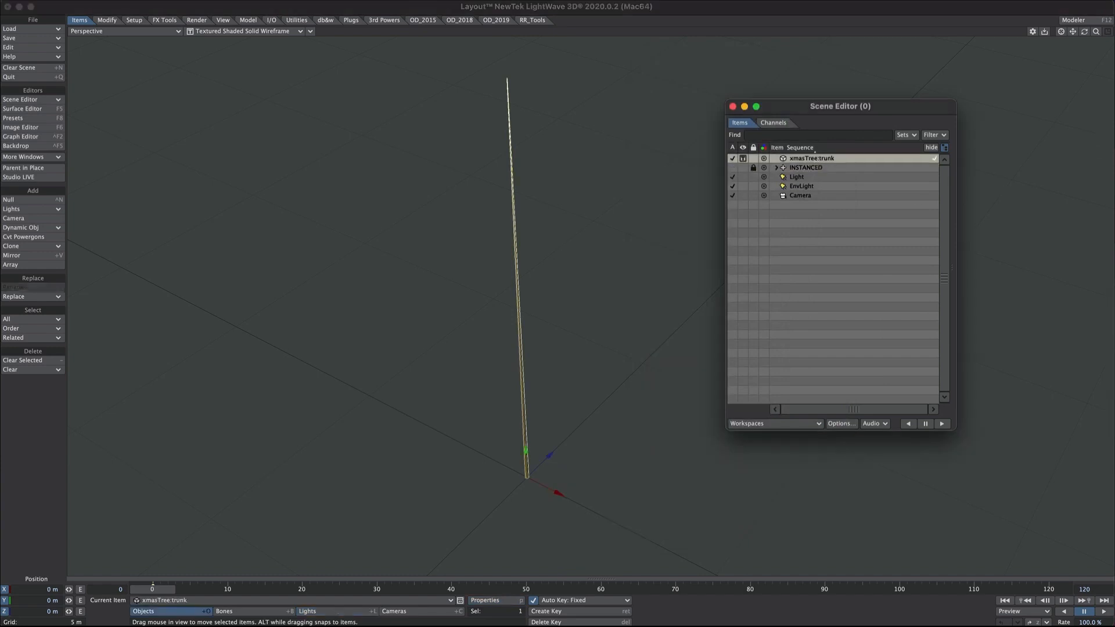
- Add an Instance Generator to the trunk's Instancer and set its description to 'b'
click(535, 387)
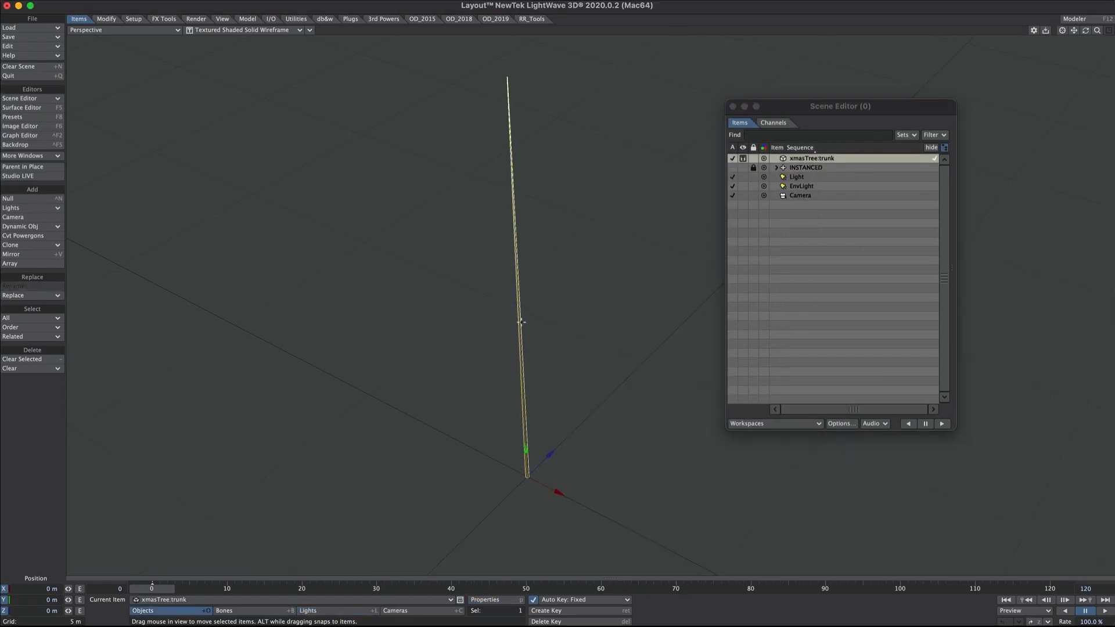
key(p)
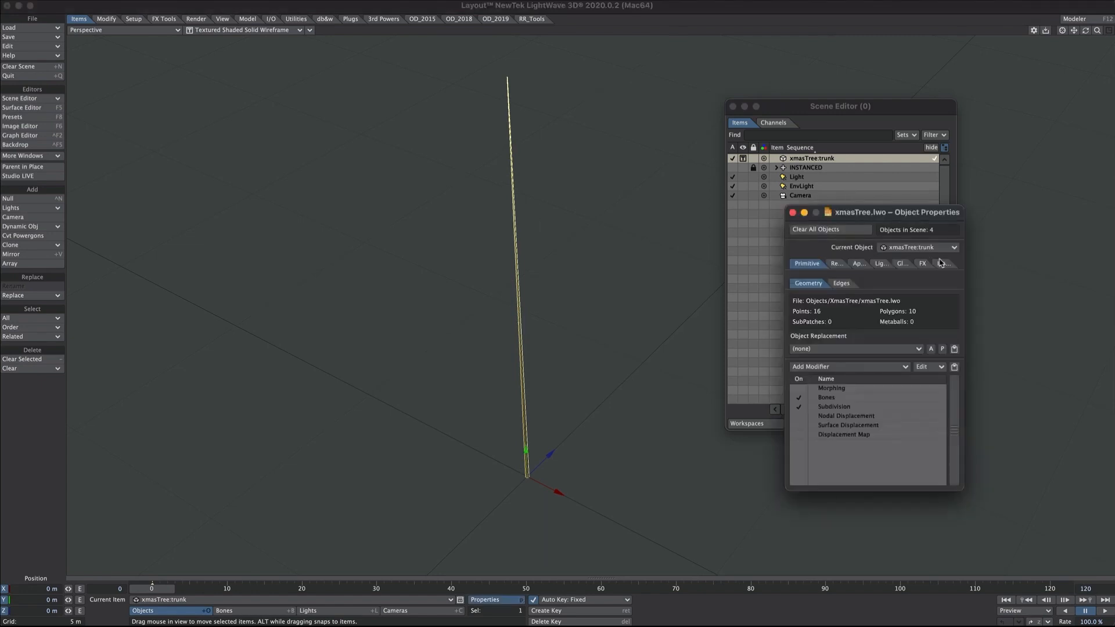
click(938, 301)
click(839, 277)
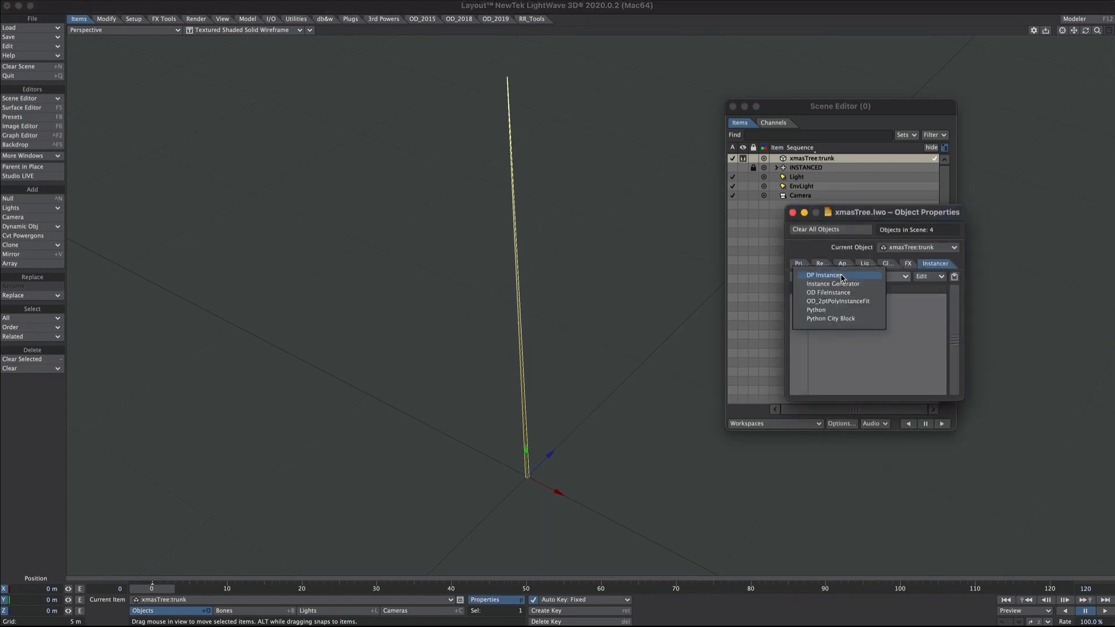
click(842, 284)
right_click(834, 301)
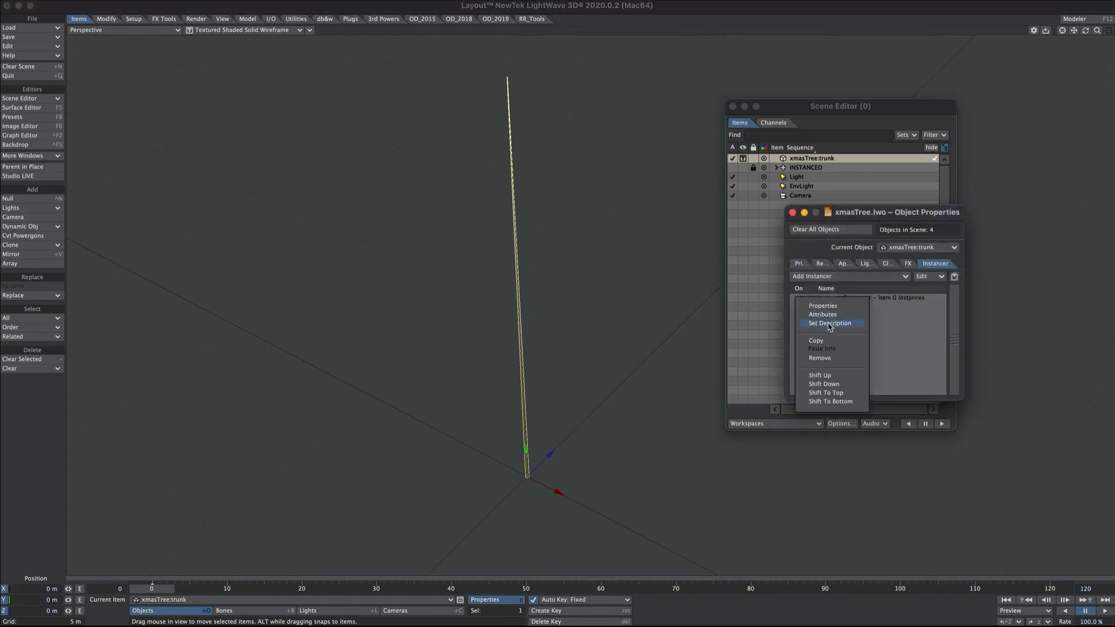
click(836, 325)
text(branches)
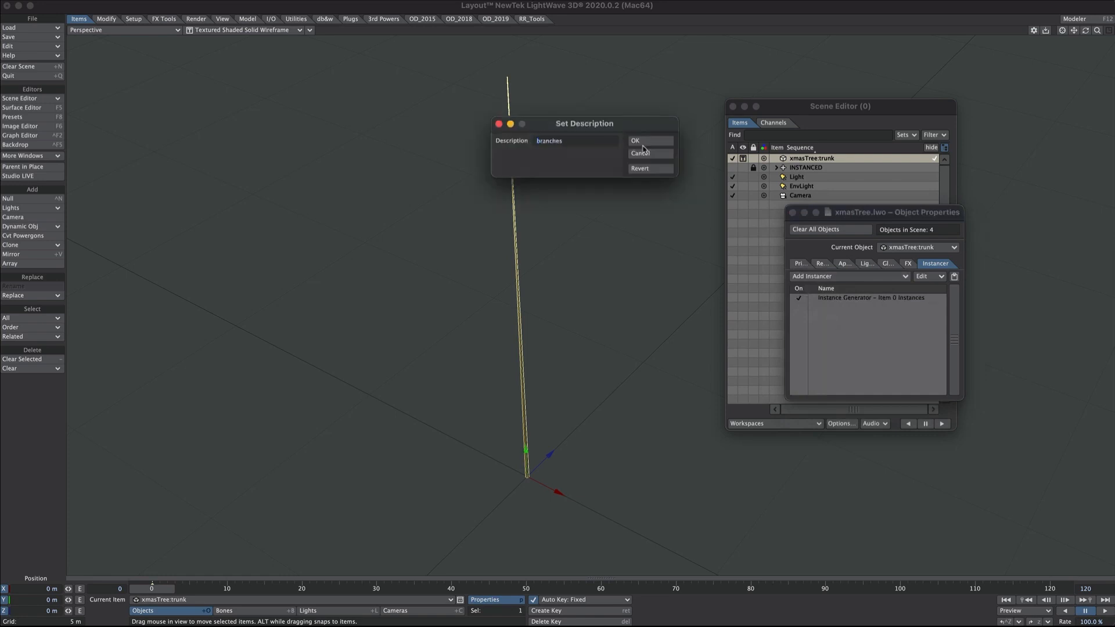
click(642, 143)
- Instance xmasTree:branch in a Radial Array and raise the count to 482 copies
double_click(845, 298)
click(720, 98)
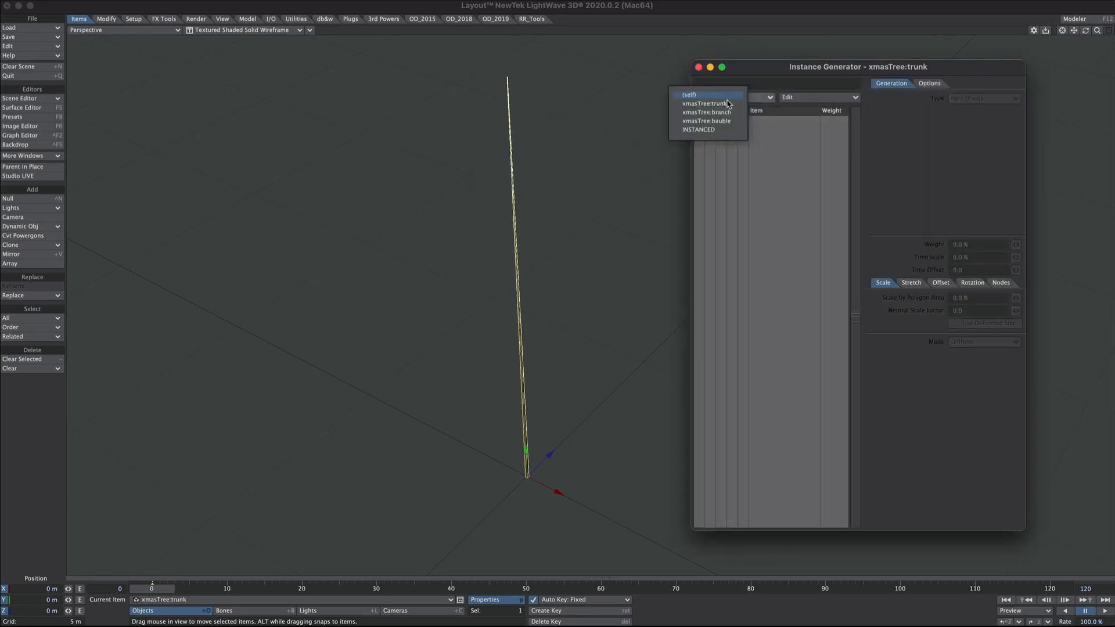
click(726, 112)
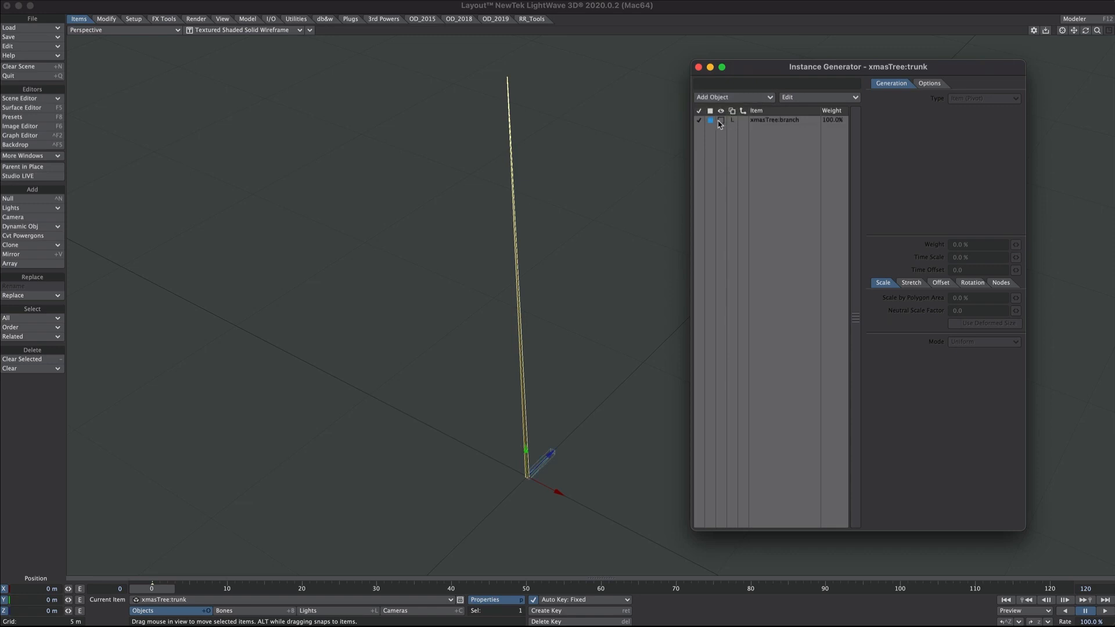
click(725, 120)
click(725, 120)
click(749, 152)
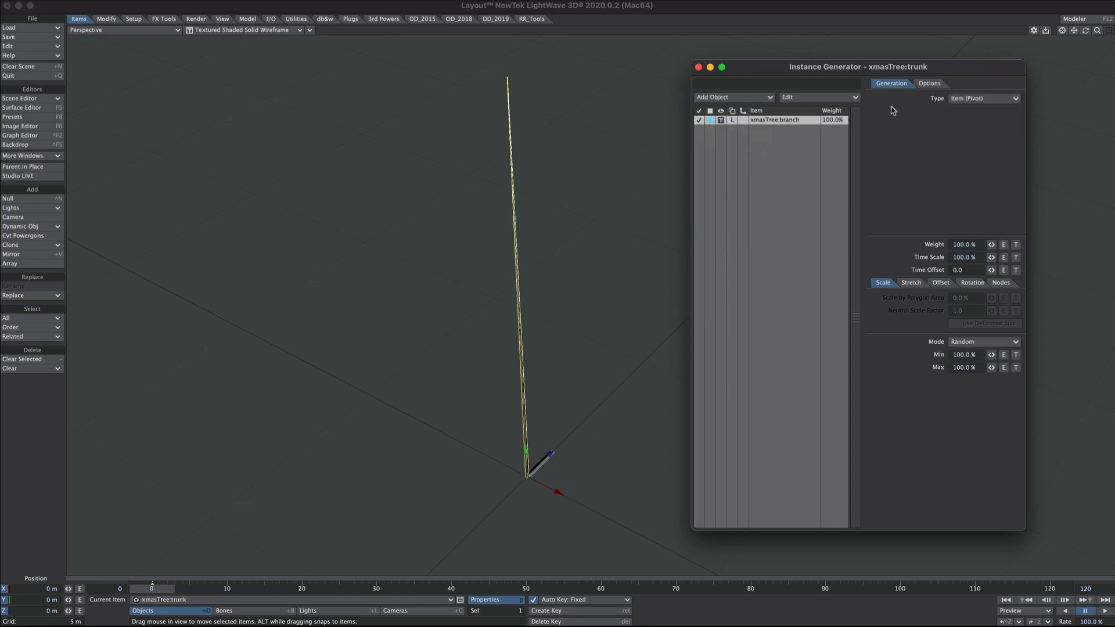
click(953, 100)
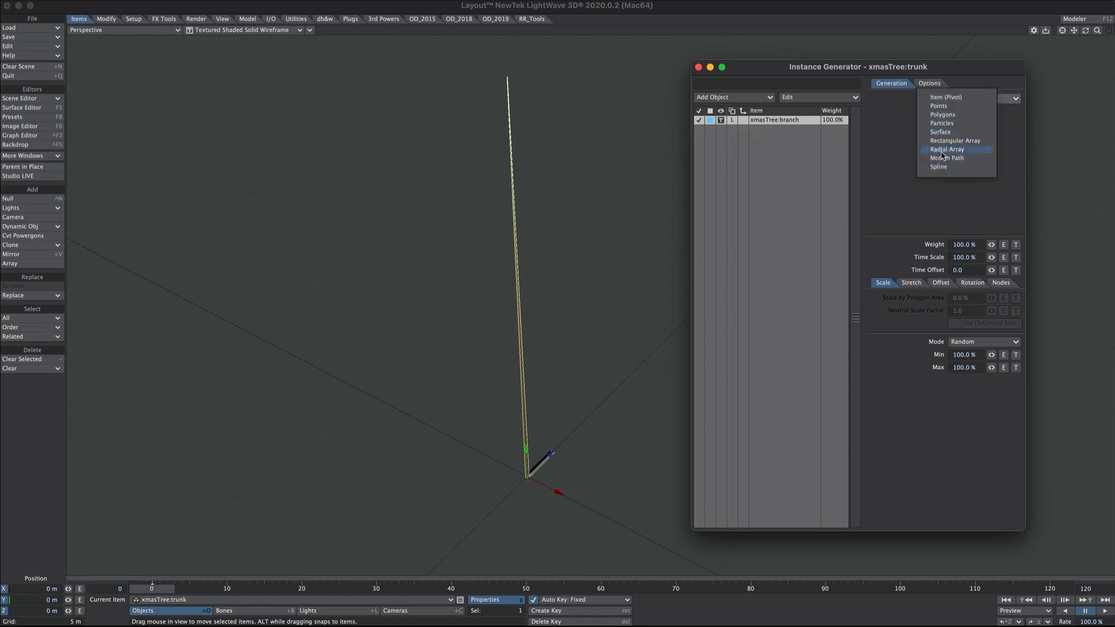
click(947, 151)
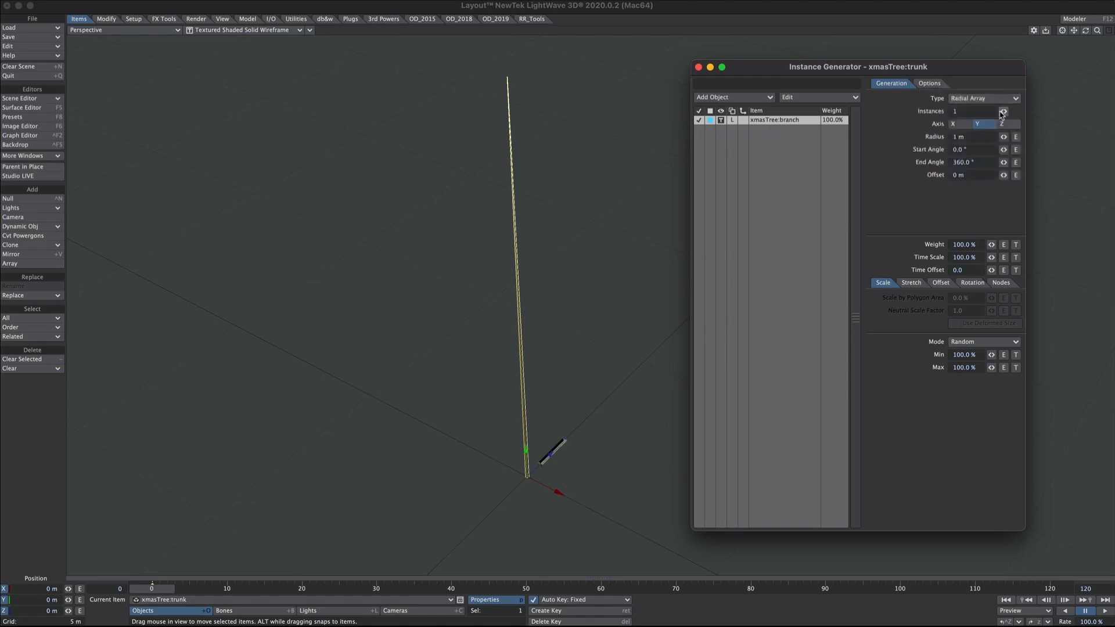
drag(1003, 113, 1104, 112)
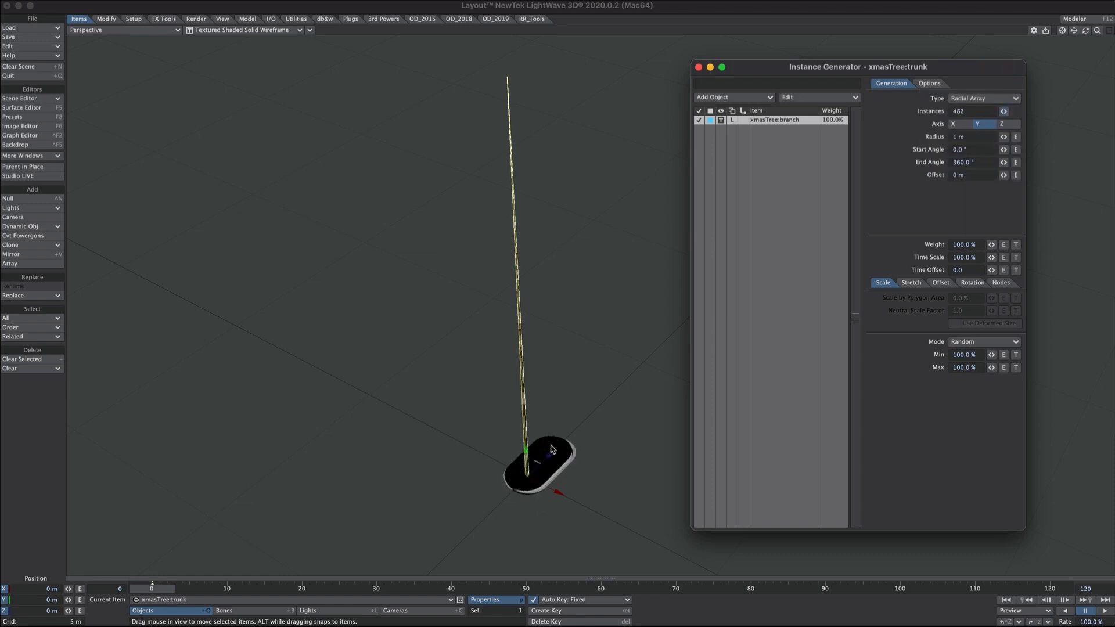
- Set Alignment to Rim, Offset 10 m, Radius 5 cm and End Angle 8500°
click(971, 283)
click(965, 298)
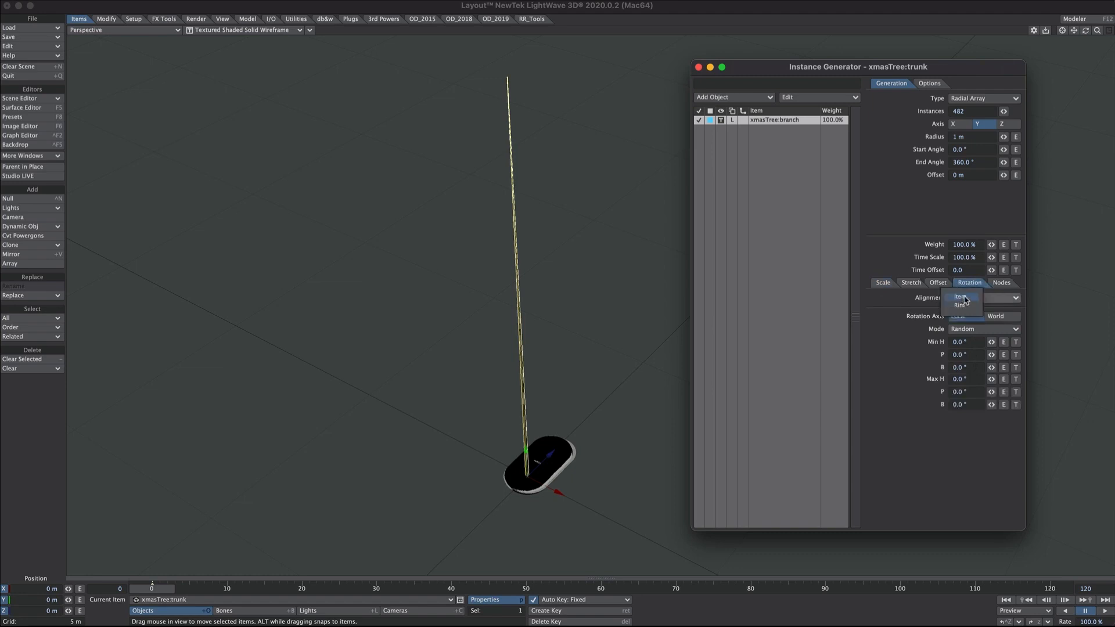
click(963, 306)
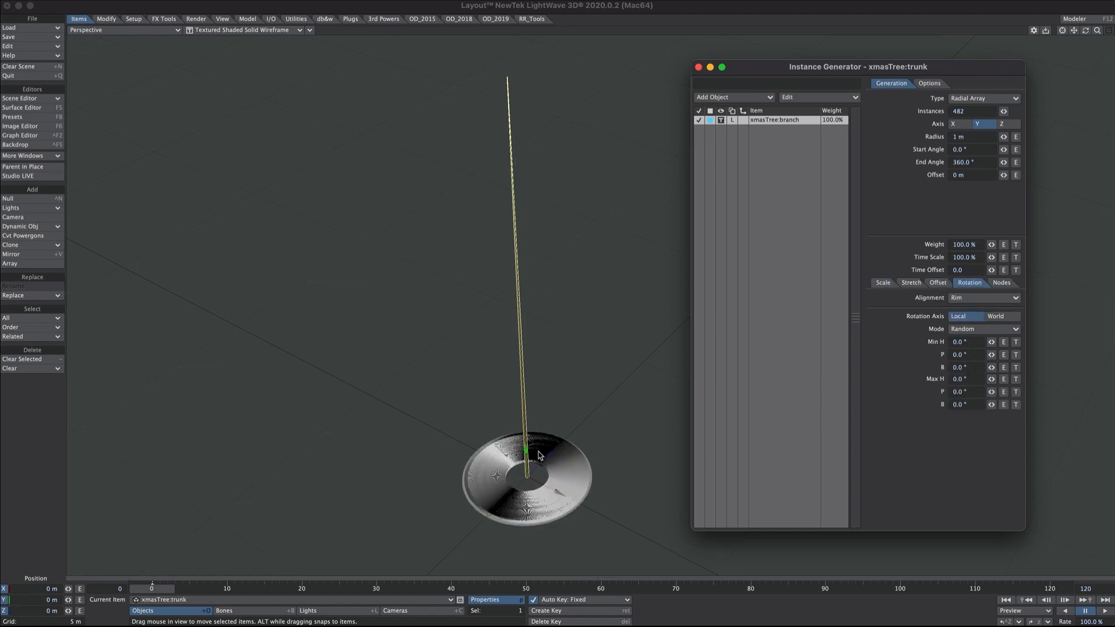
click(968, 176)
text(10)
key(Tab)
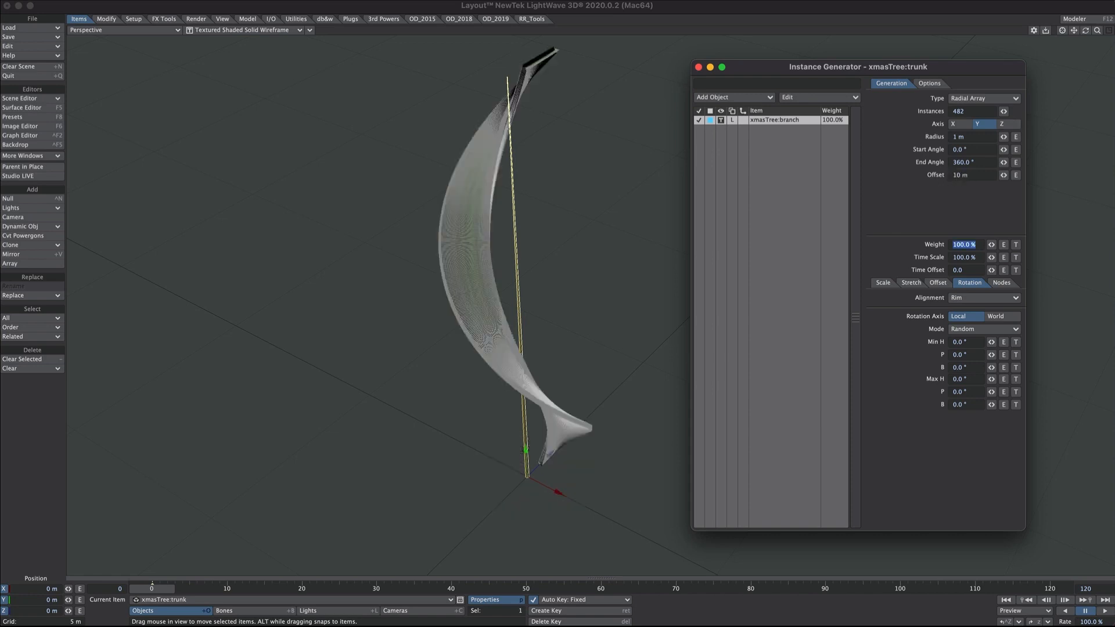
alt+drag(588, 224, 517, 238)
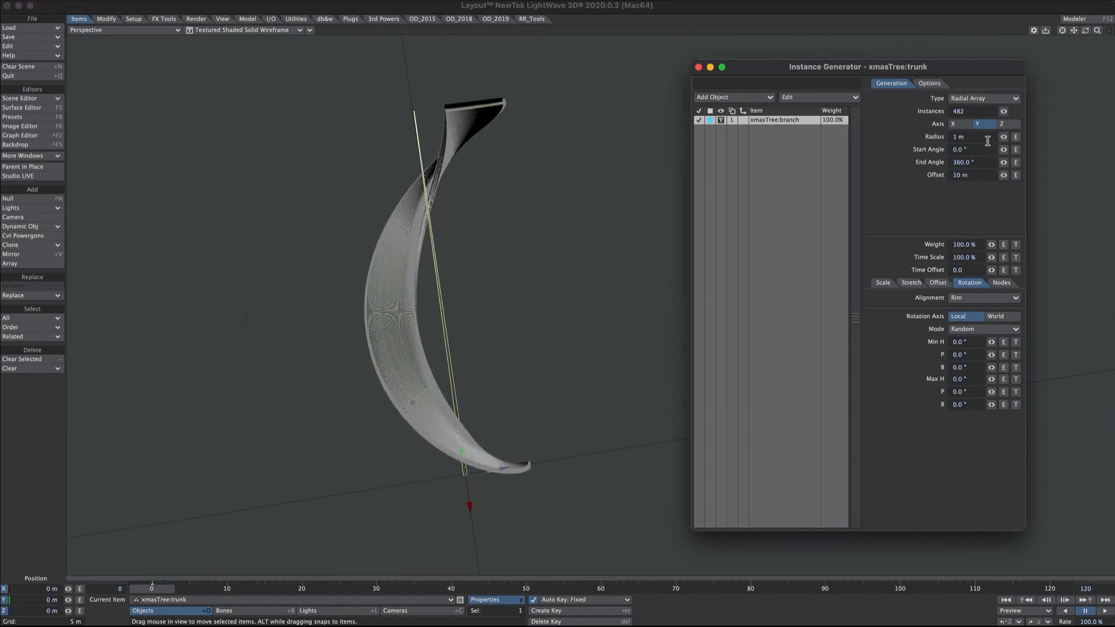
click(964, 138)
text(5 cm)
key(Tab)
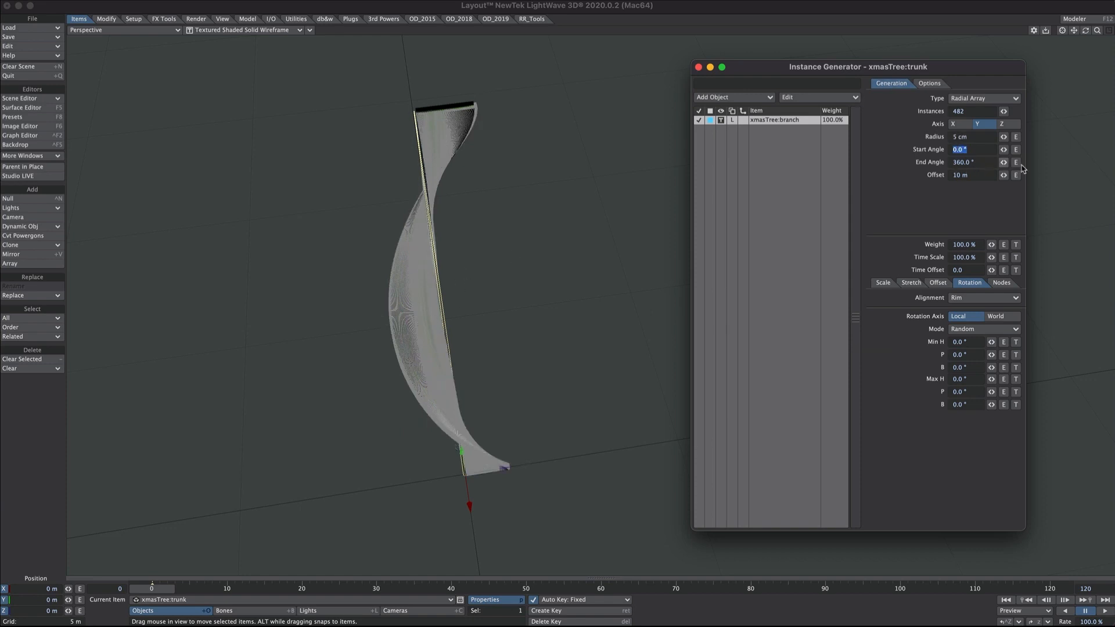
drag(1003, 163, 1112, 162)
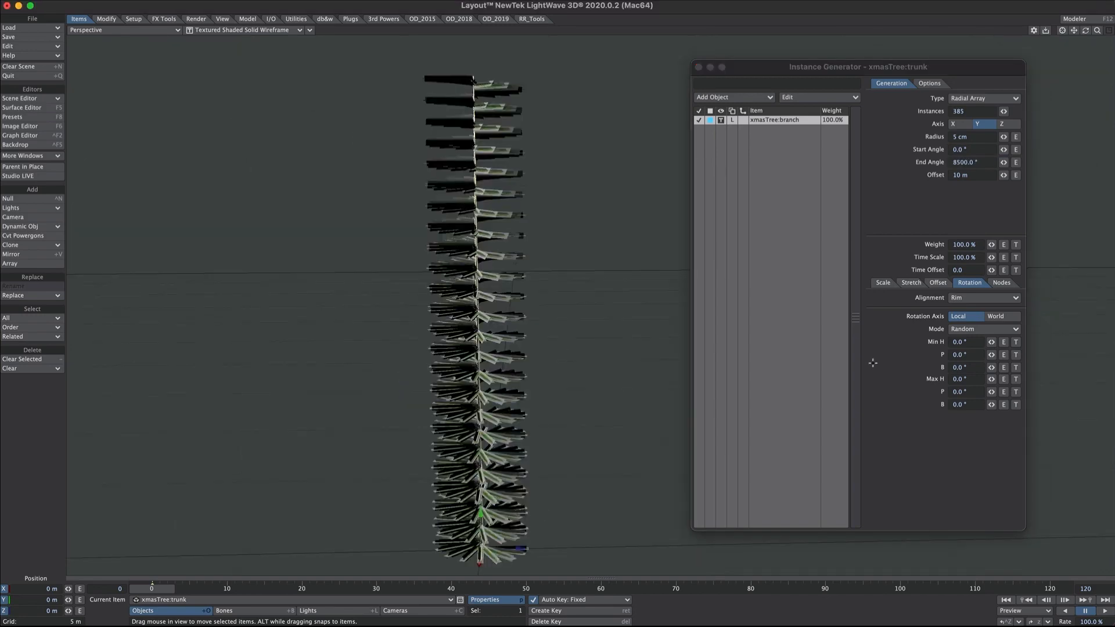
- Randomly offset the branches in Y from -13.3 cm to 55.4 cm
click(941, 282)
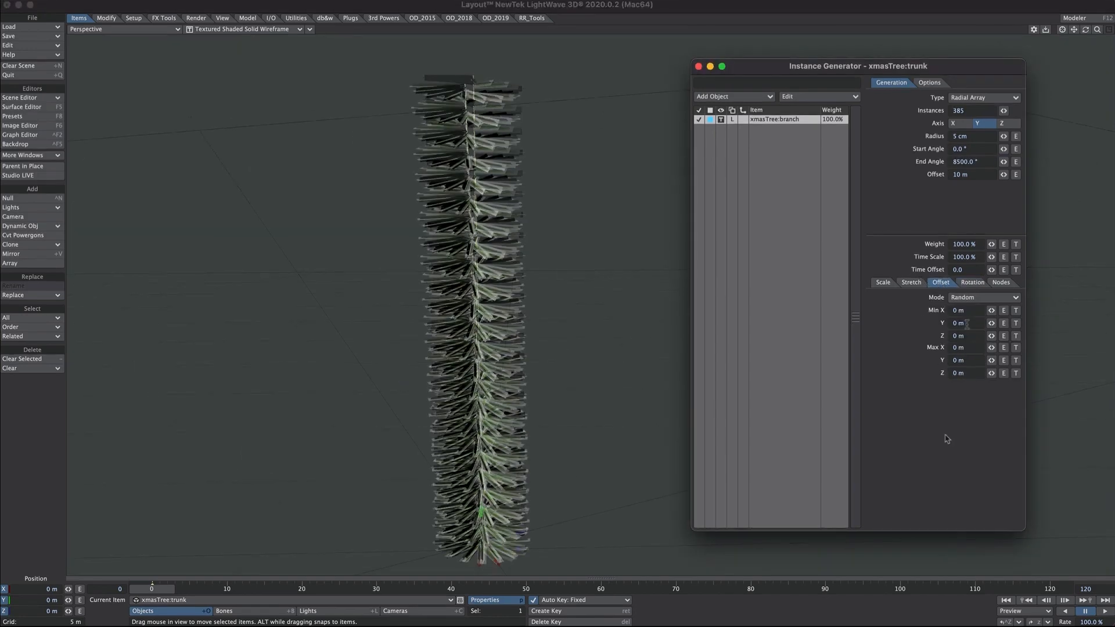
mouse_move(992, 361)
mouse_down()
mouse_move(999, 327)
mouse_move(989, 379)
mouse_move(994, 359)
mouse_up()
alt+drag(623, 332, 610, 302)
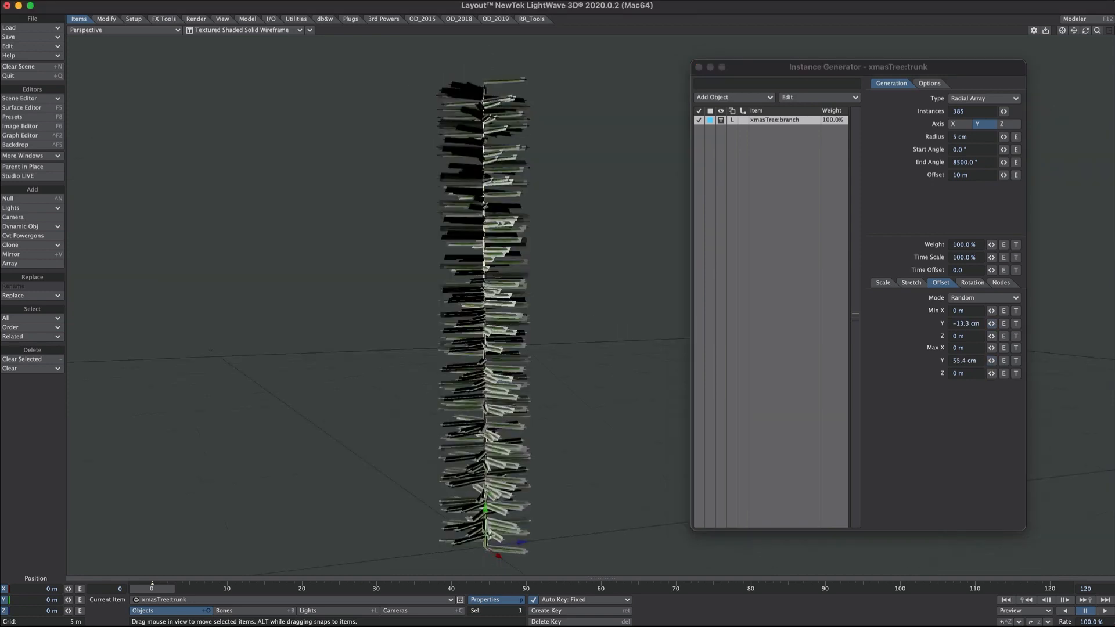
scroll(511, 361, down, 2)
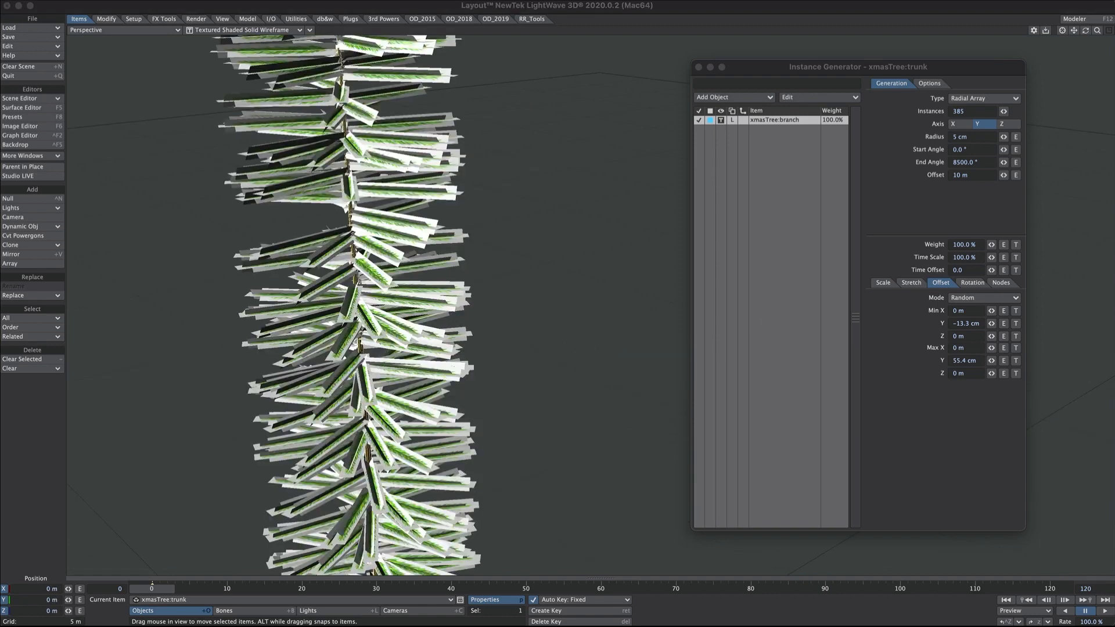
- Try PBR GLSL shading, Streaming geometry acceleration and viewport transparency in the GL preferences
drag(686, 188, 573, 90)
click(570, 105)
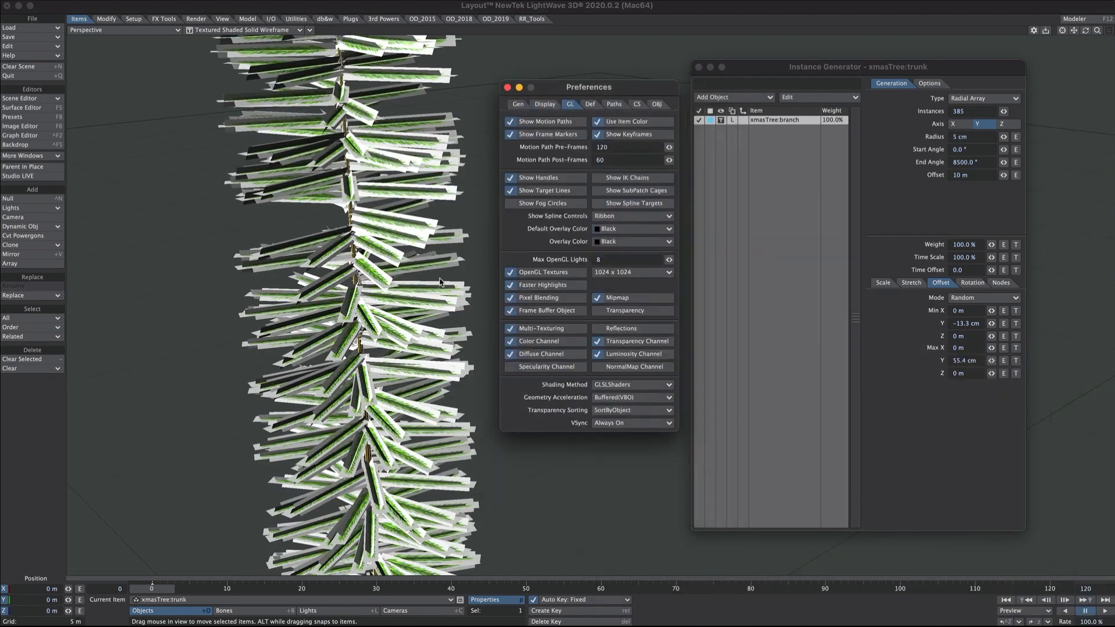
click(616, 385)
click(616, 395)
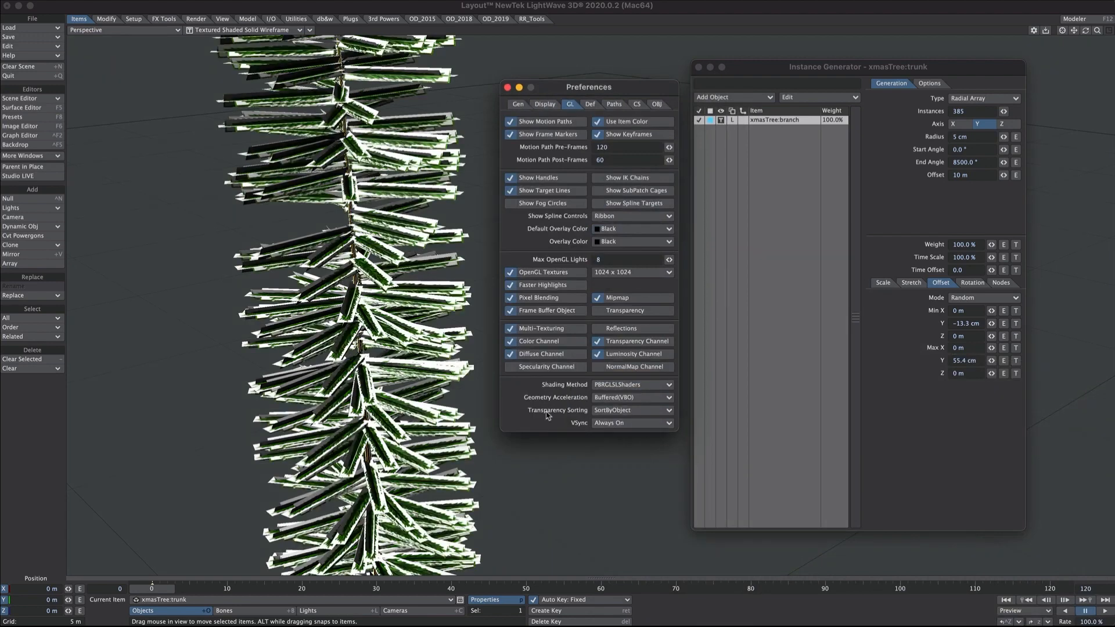
click(611, 397)
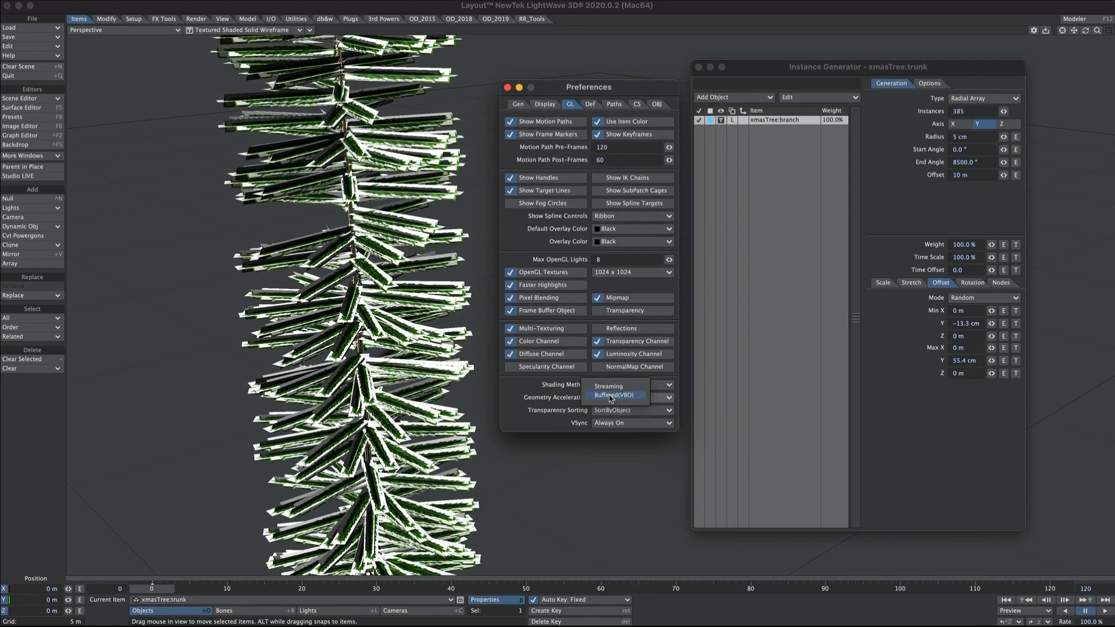
click(609, 387)
click(617, 311)
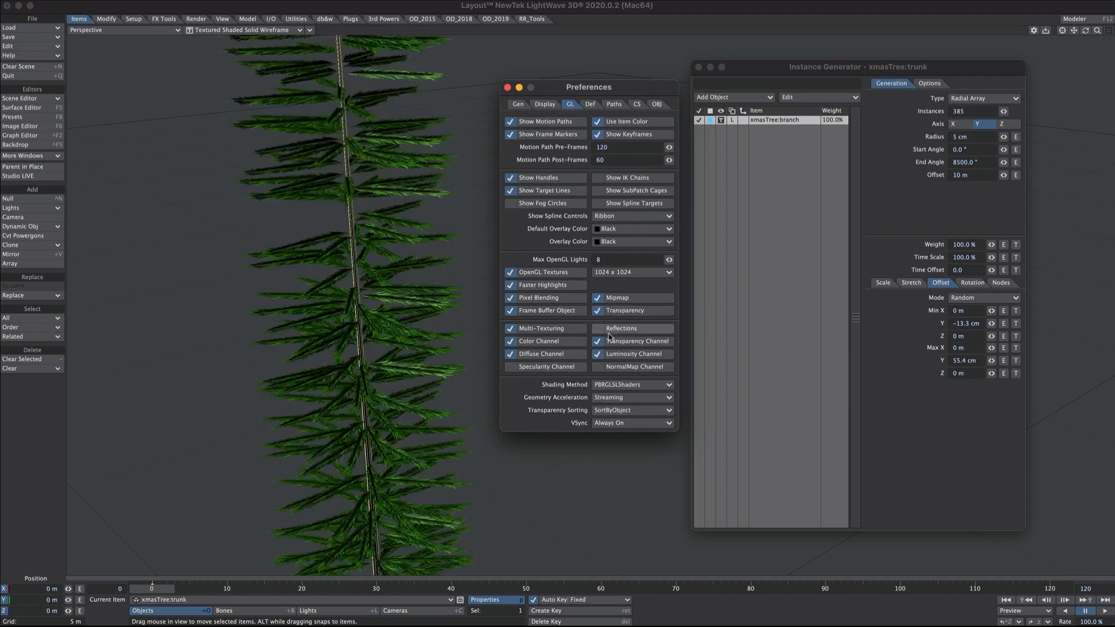
alt+drag(394, 347, 356, 364)
- Revert to GLSL shading with Buffered (VBO) acceleration and turn off transparency and Transparency Channel
click(606, 384)
click(616, 373)
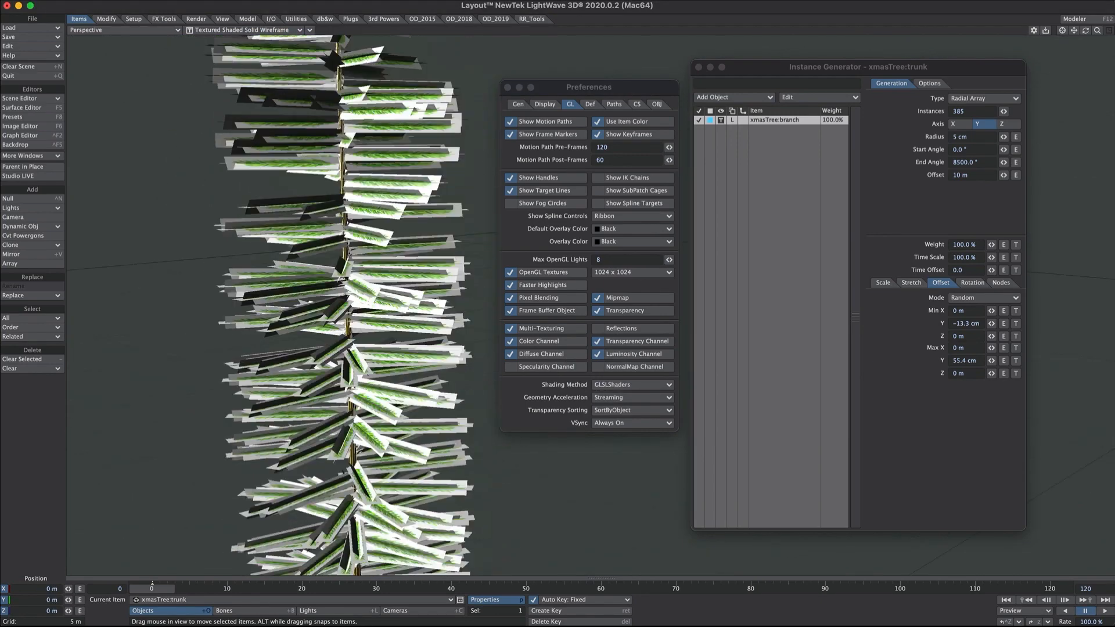
click(632, 397)
click(610, 409)
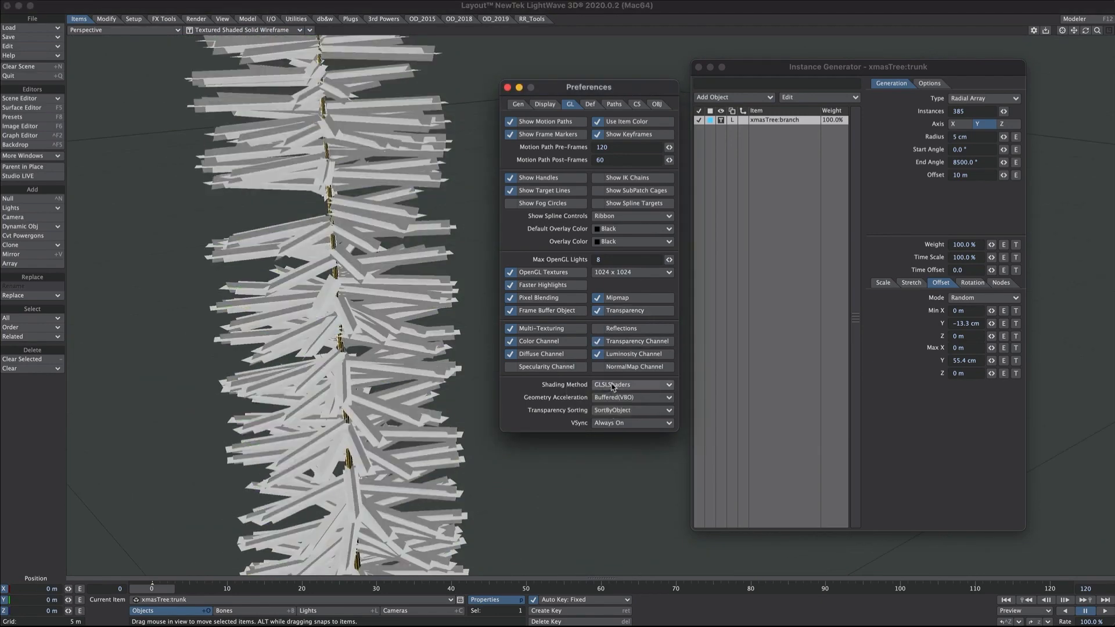
click(615, 312)
click(616, 313)
click(618, 314)
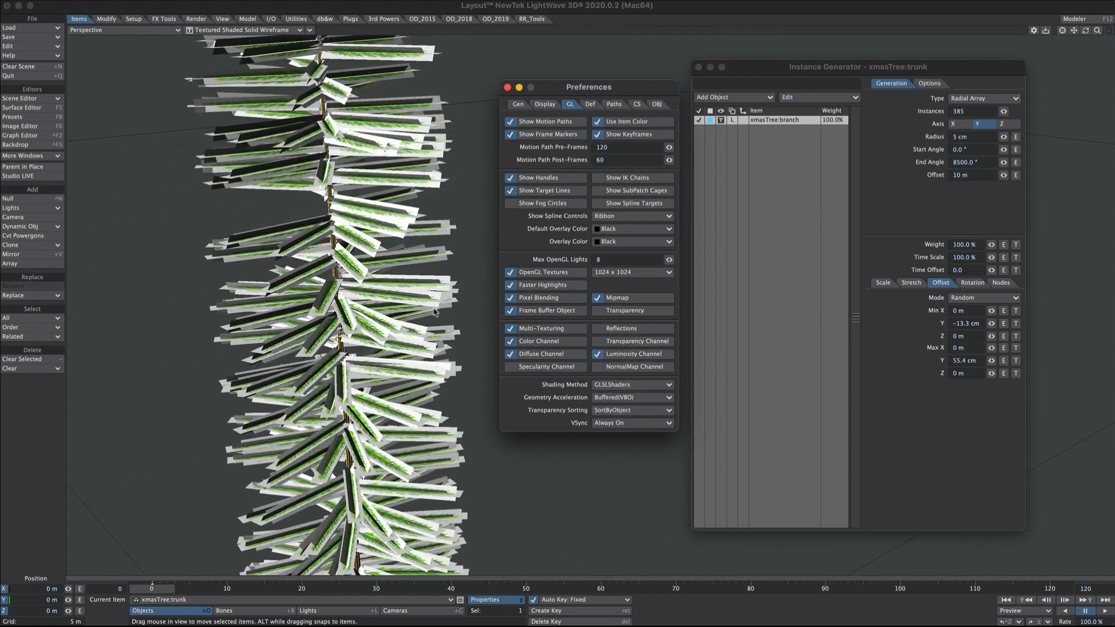
click(507, 87)
scroll(494, 238, down, 2)
scroll(474, 123, down, 4)
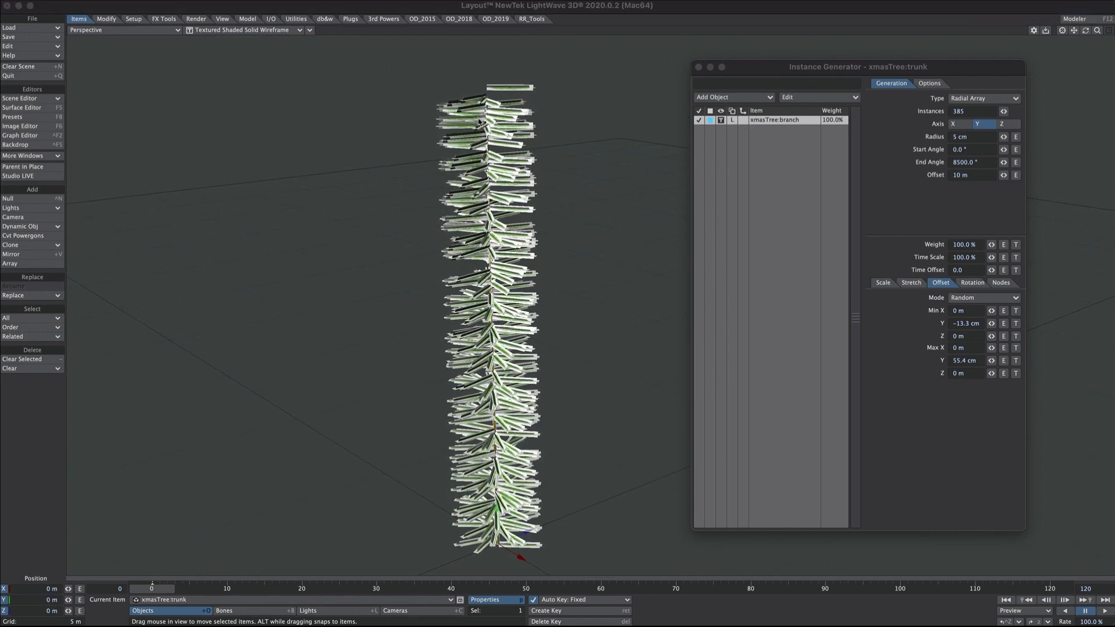
- Make instance scaling uniform and enable Use Nodes on the Instance Generator
click(919, 278)
click(883, 283)
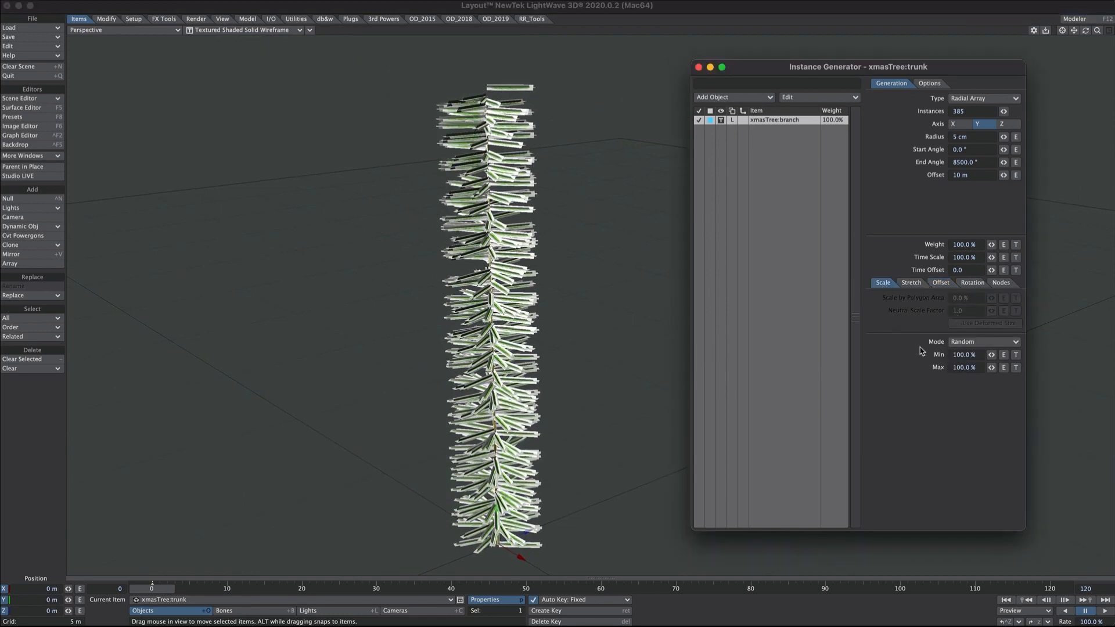
click(959, 342)
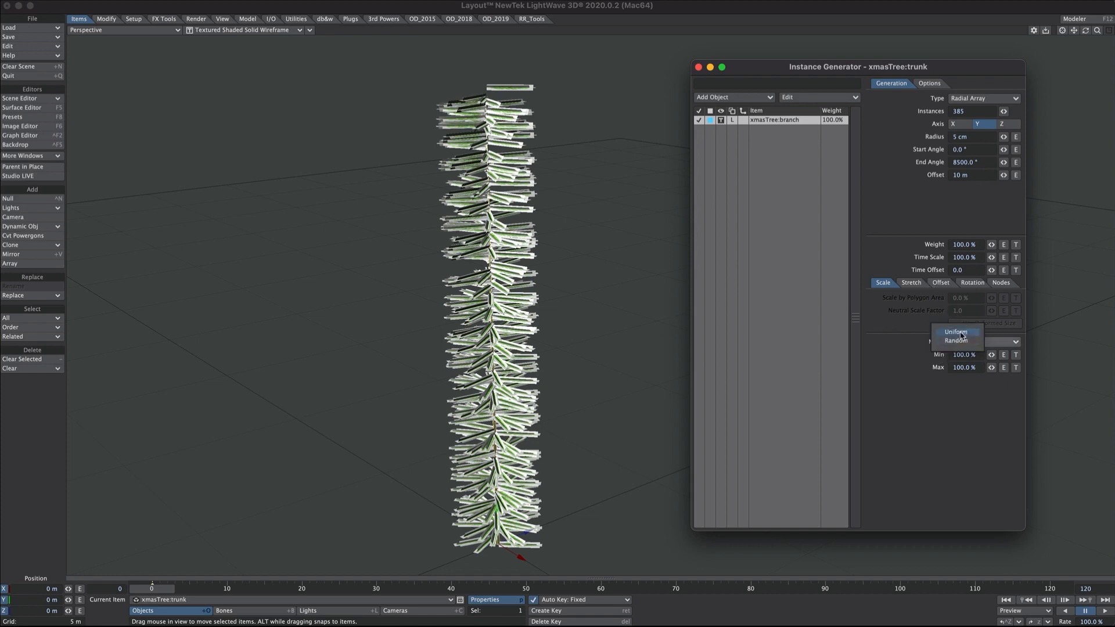
click(964, 331)
click(1001, 282)
click(900, 298)
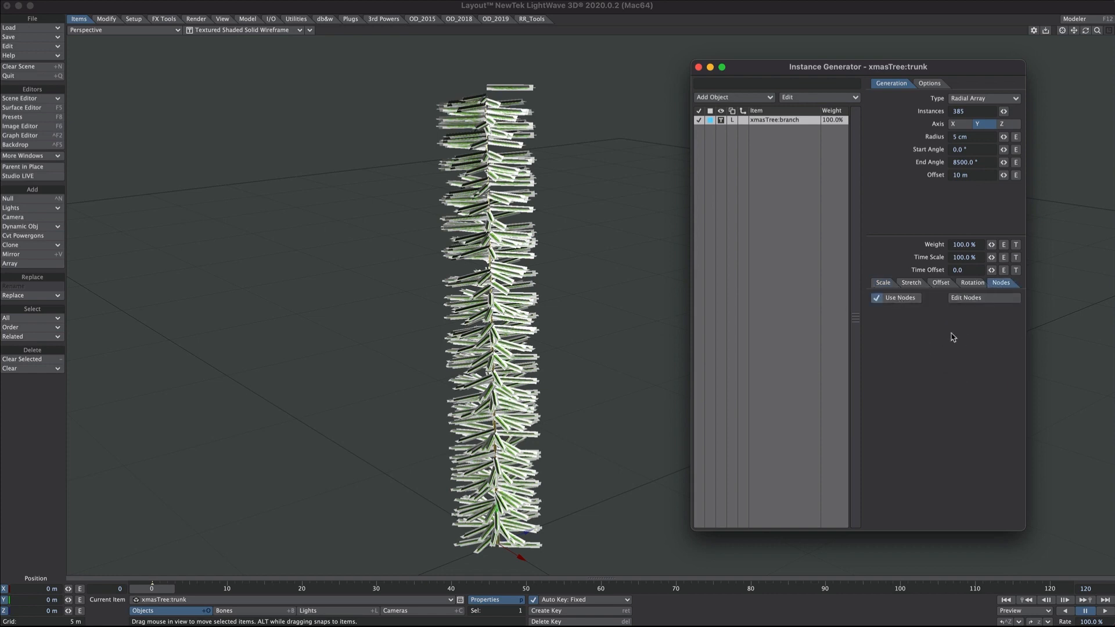
click(984, 297)
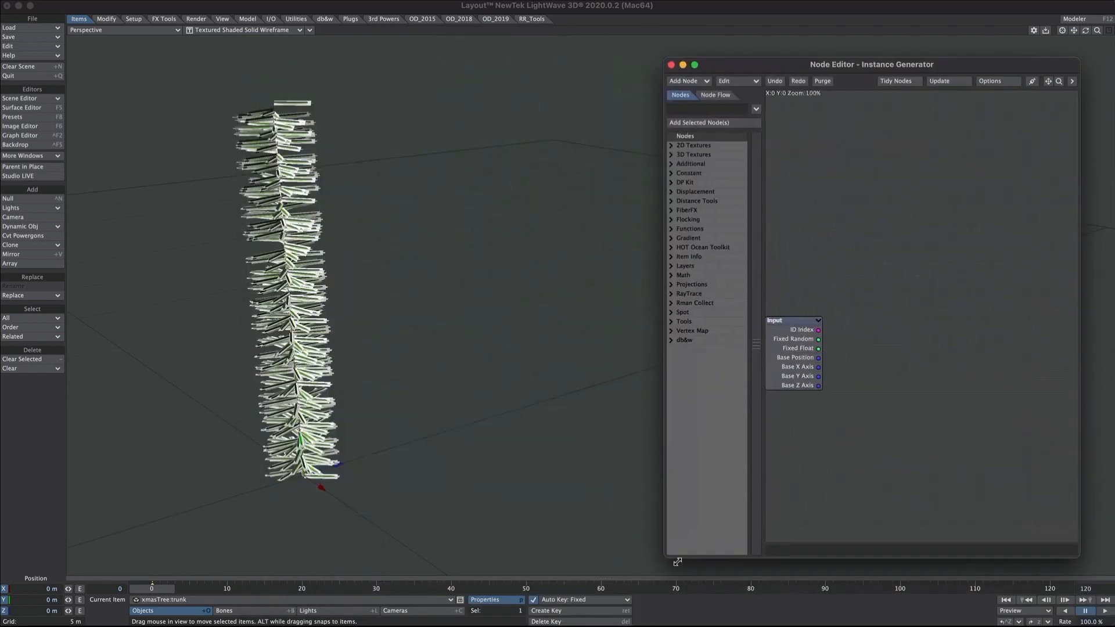
- Add Vector Scalar and Gradient nodes to the instance node graph and arrange them
drag(631, 573, 588, 572)
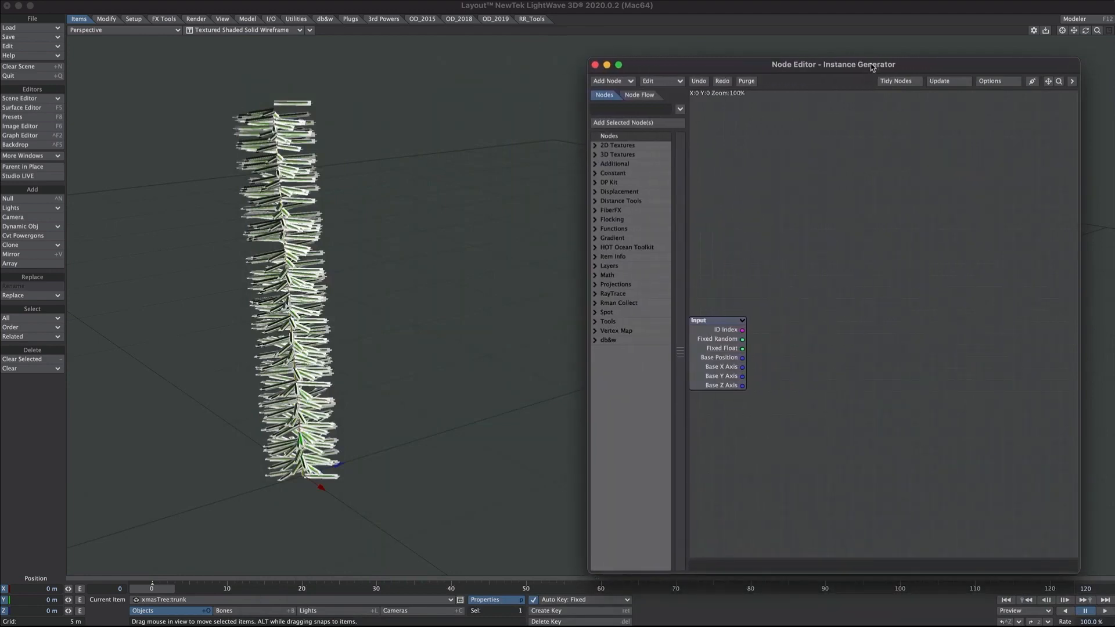
drag(872, 68, 840, 61)
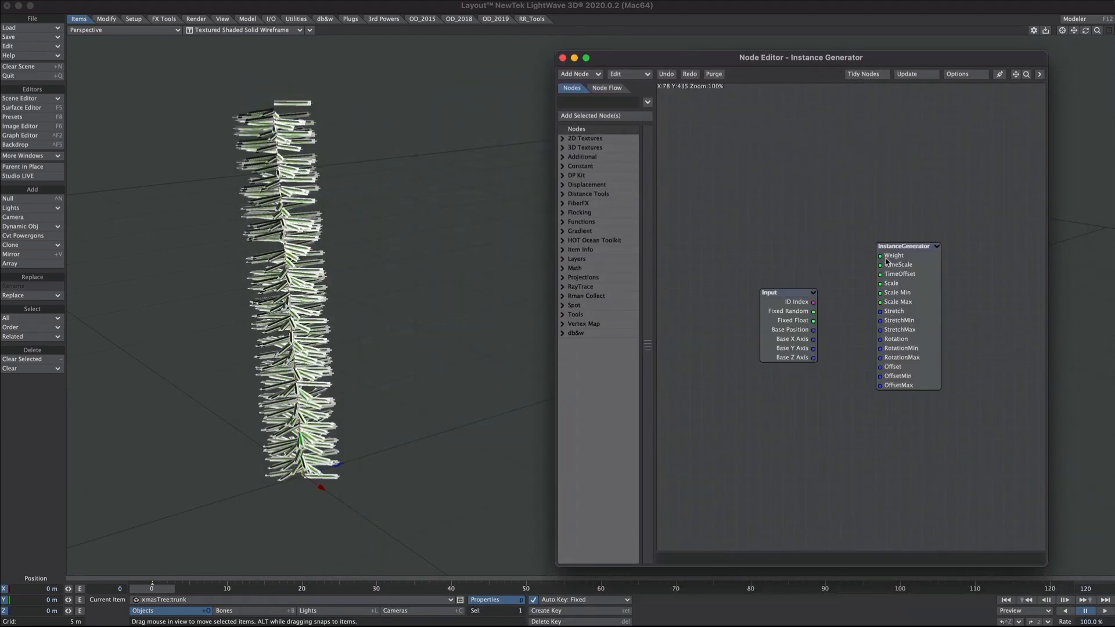
drag(354, 284, 424, 294)
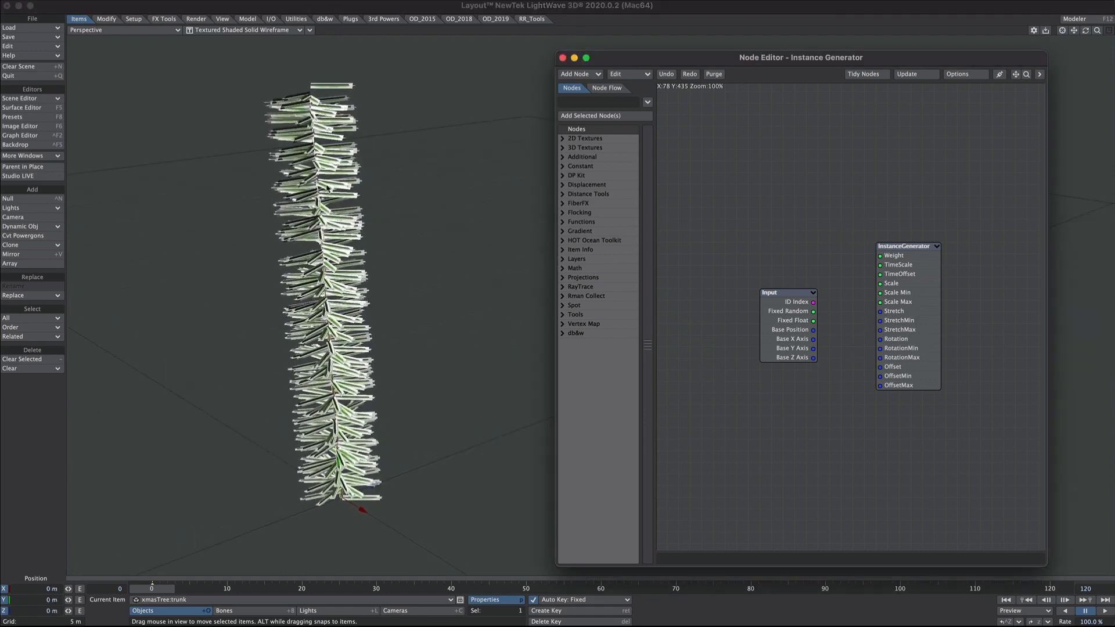
click(782, 332)
drag(785, 331, 728, 331)
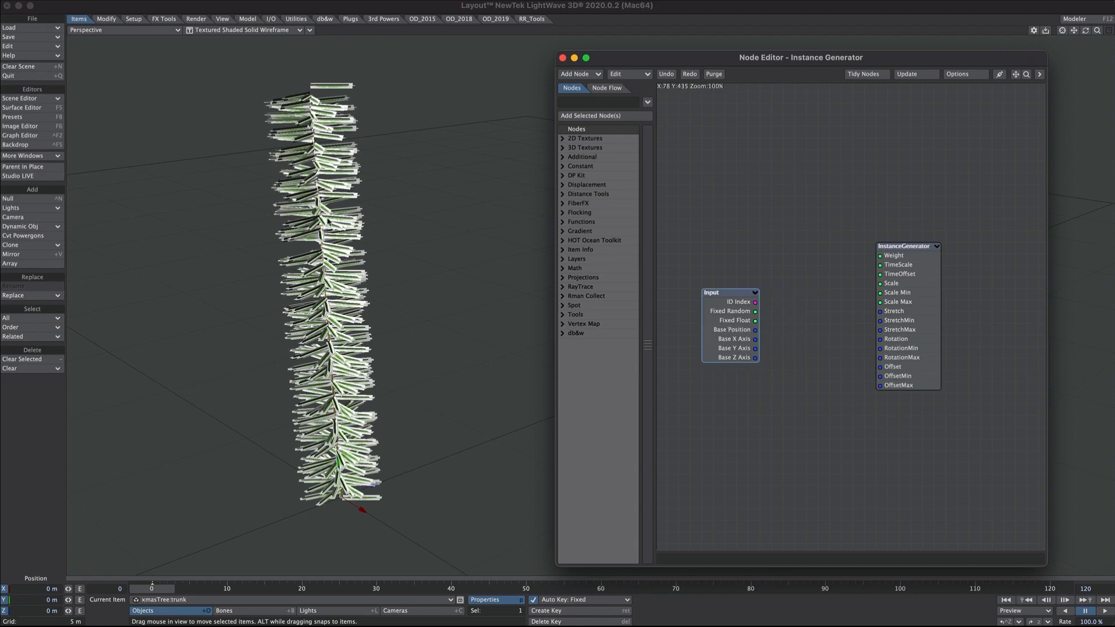
click(578, 102)
text(vector s)
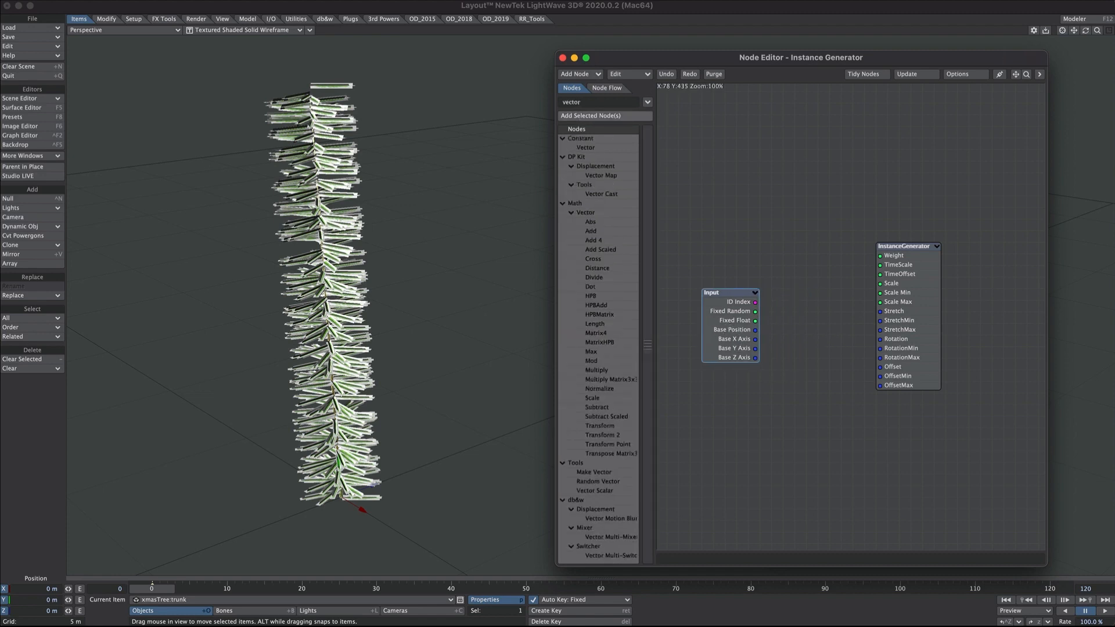
double_click(595, 148)
drag(598, 103, 533, 109)
text(grad)
double_click(590, 203)
drag(910, 342, 1004, 354)
drag(842, 320, 814, 311)
drag(735, 327, 723, 245)
- Set the Vector Scalar to Y Channel and feed it the Base Position
double_click(807, 315)
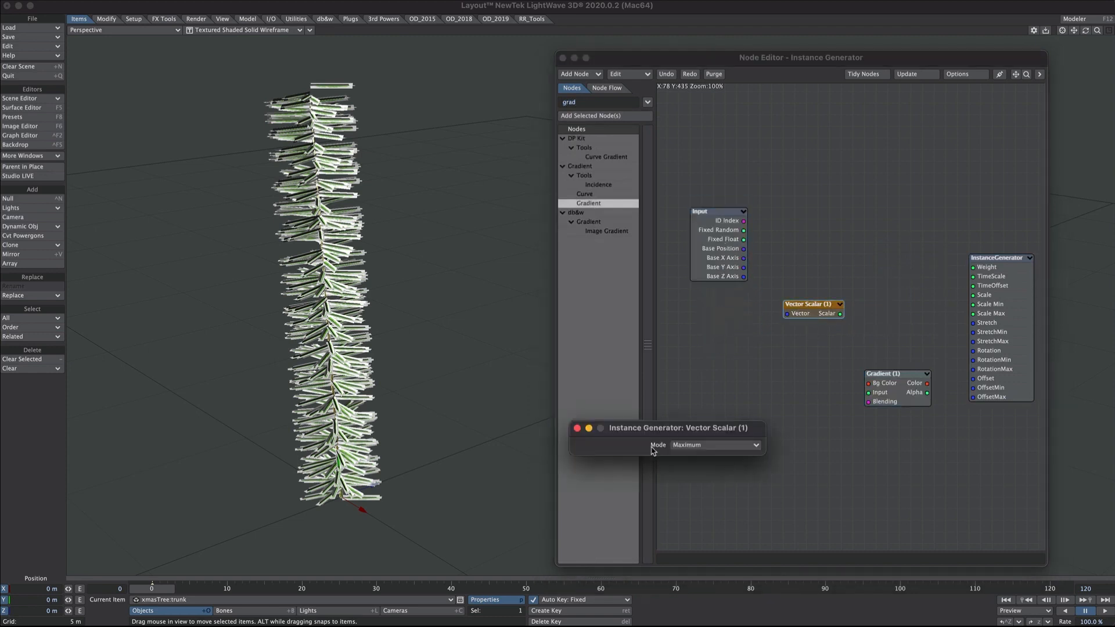
click(693, 448)
click(700, 473)
click(576, 428)
drag(743, 248, 987, 298)
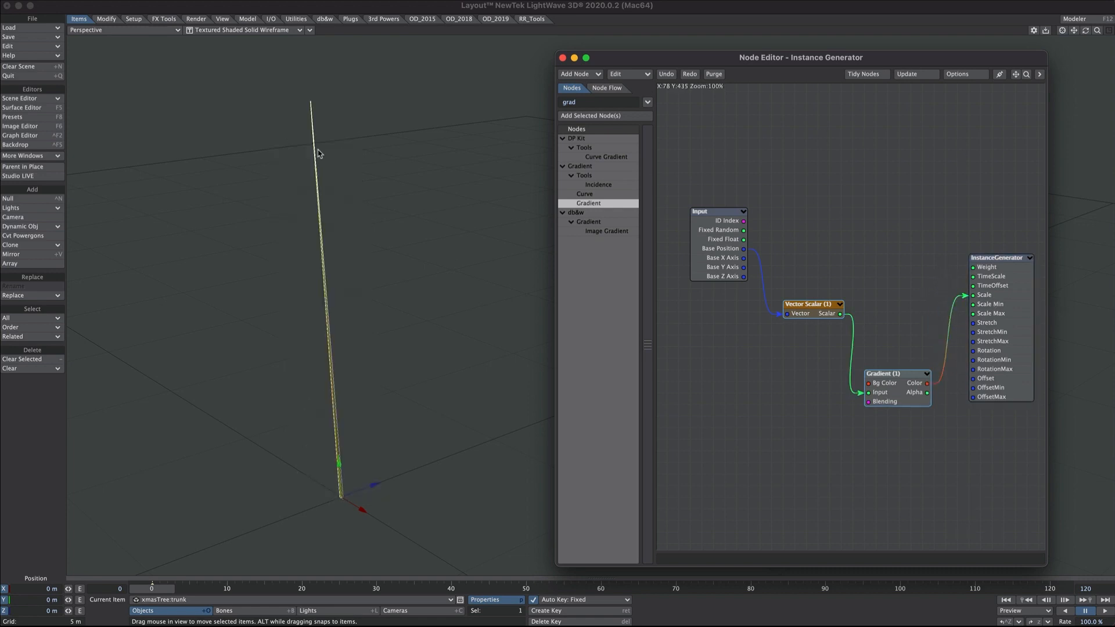
- Set Gradient (1) End to 10, add an end key, and make the first key white
double_click(874, 385)
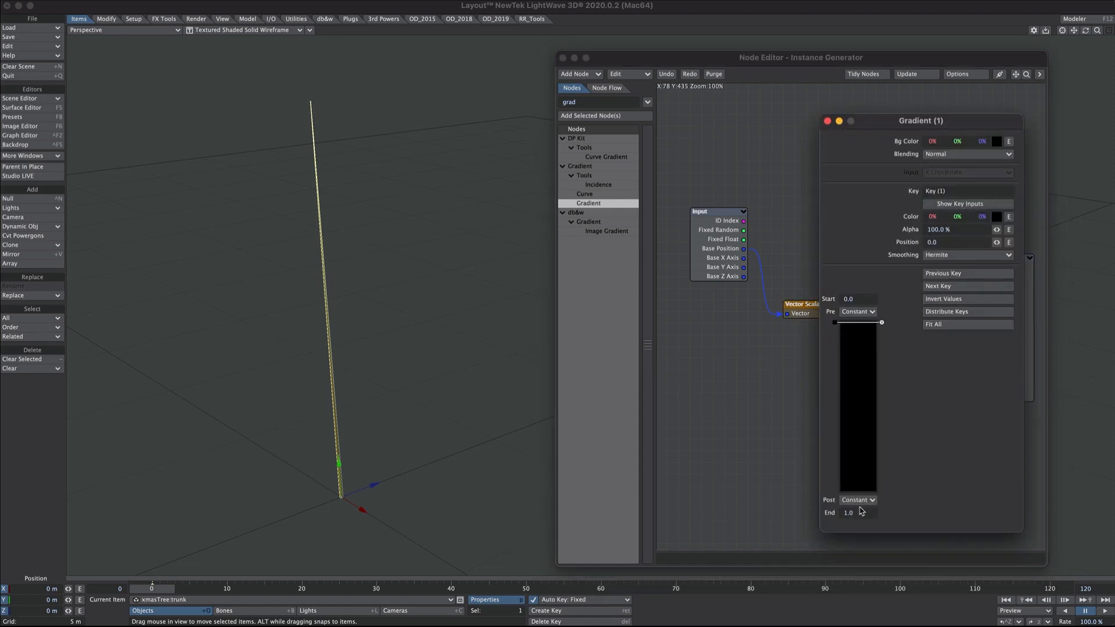
drag(863, 512, 819, 515)
text(10)
click(852, 488)
click(839, 323)
drag(981, 218, 1040, 218)
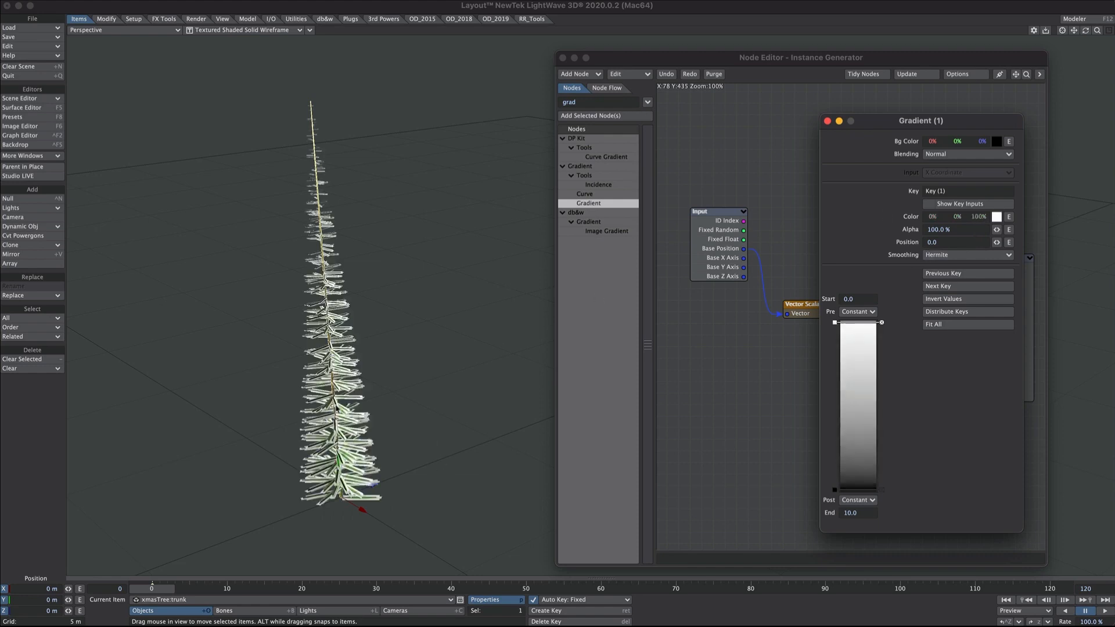
- Tune the gradient keys' alpha and lighten the bottom key to taper branch sizes
alt+drag(336, 408, 440, 494)
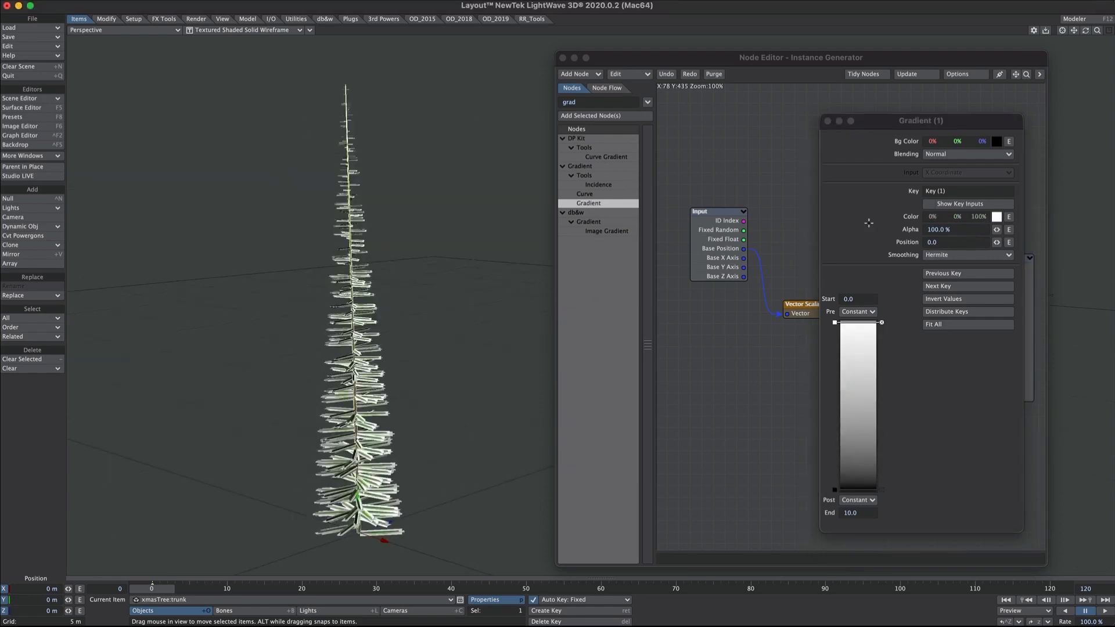
click(995, 230)
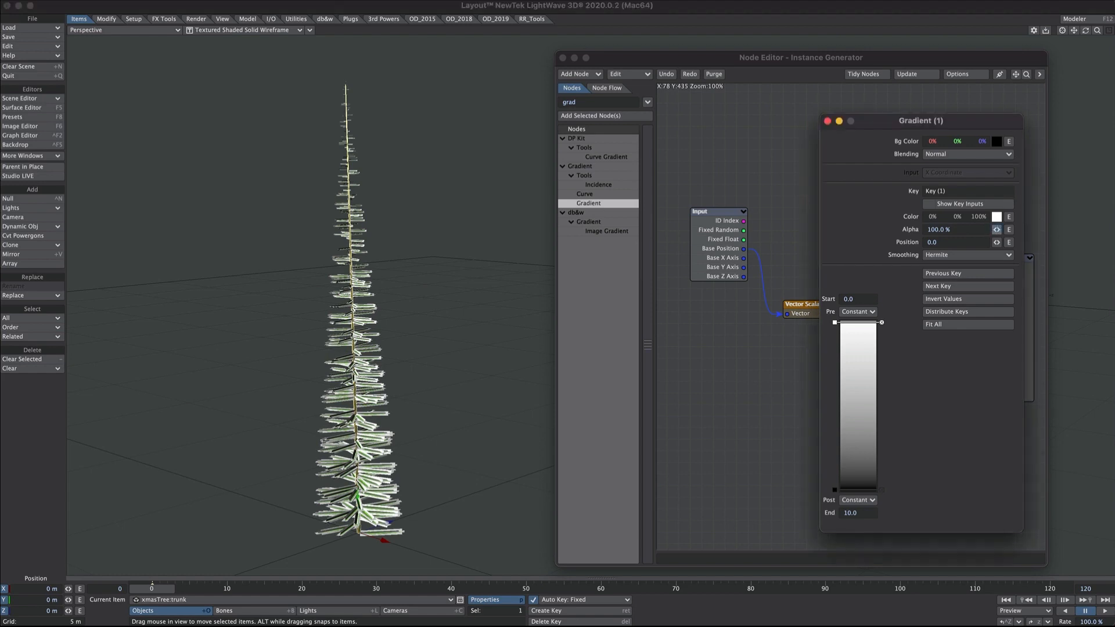
drag(997, 230, 998, 232)
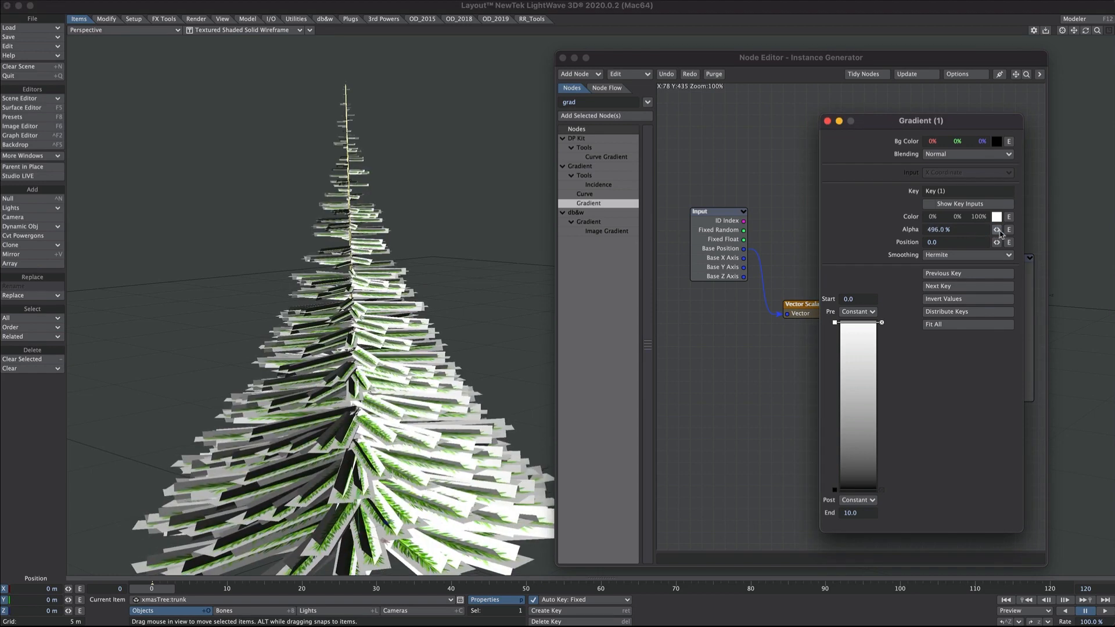
drag(997, 230, 900, 247)
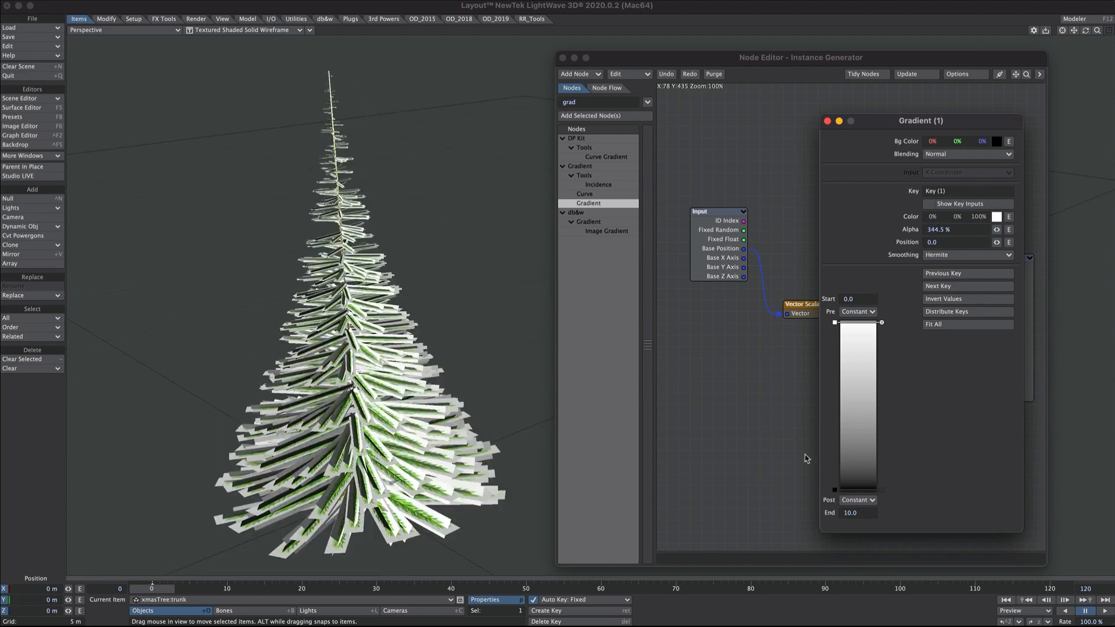
click(836, 490)
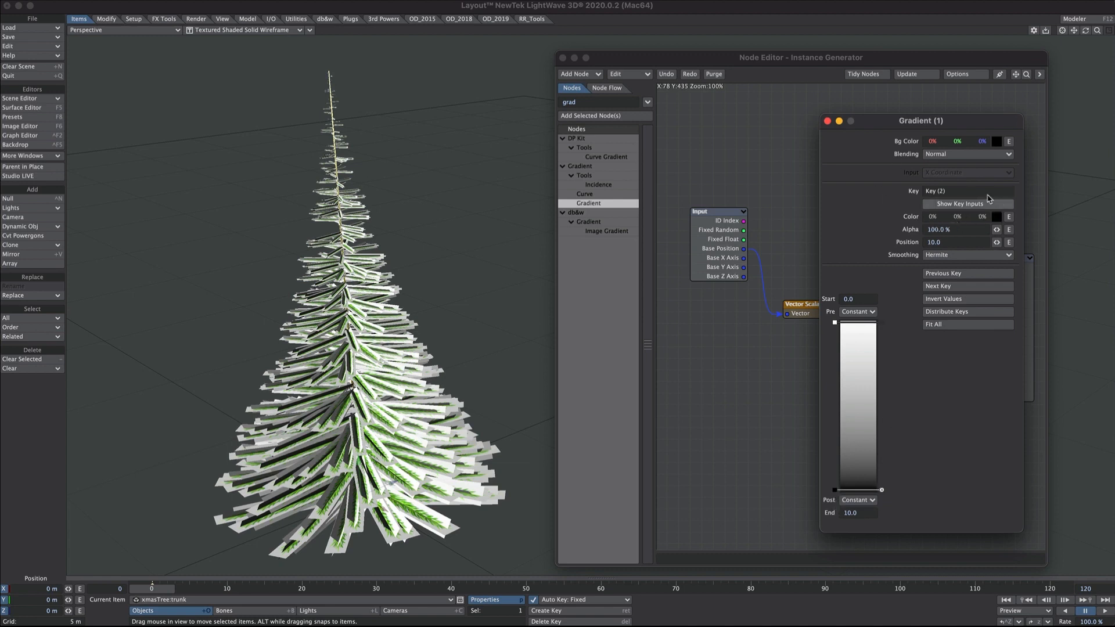
drag(984, 217, 988, 223)
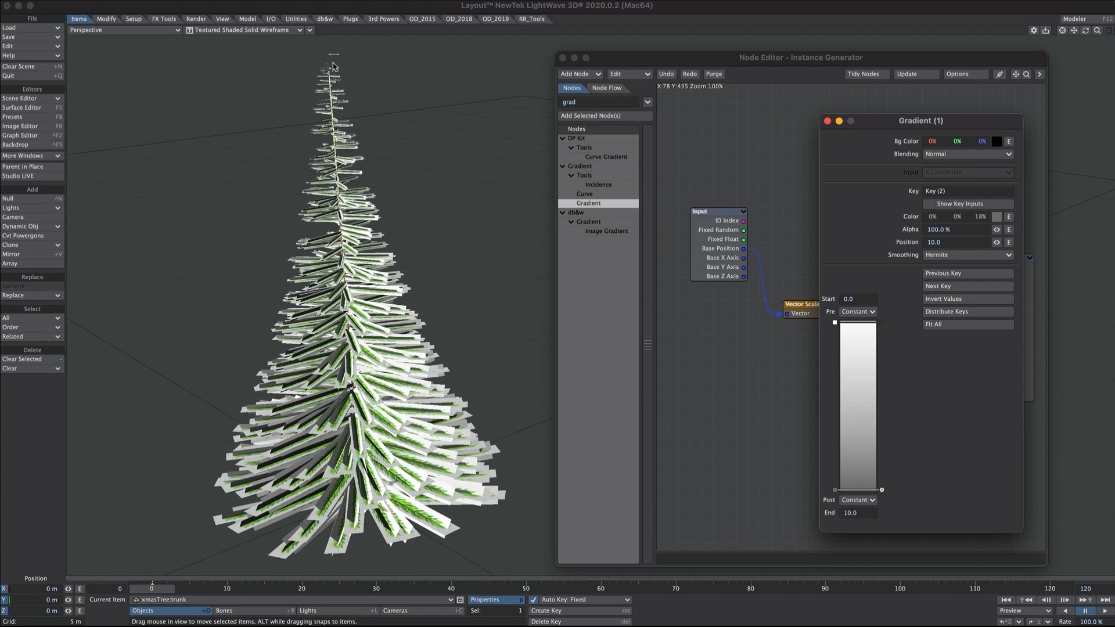
click(828, 120)
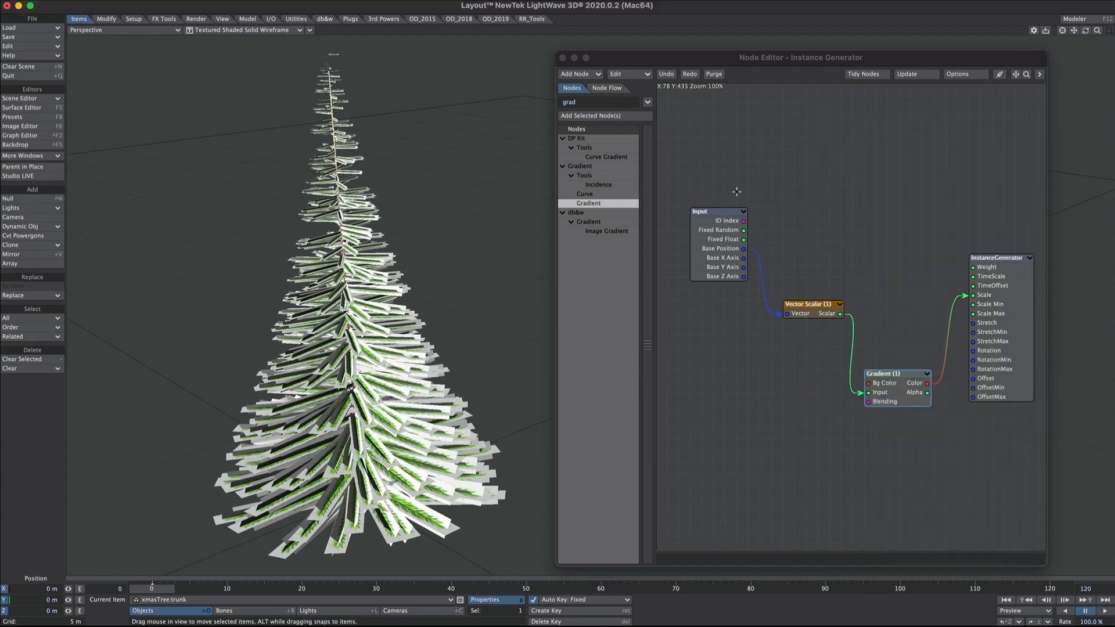
- Add Gradient (2), fed by the Vector Scalar, driving instance Weight
double_click(581, 203)
drag(837, 317, 898, 222)
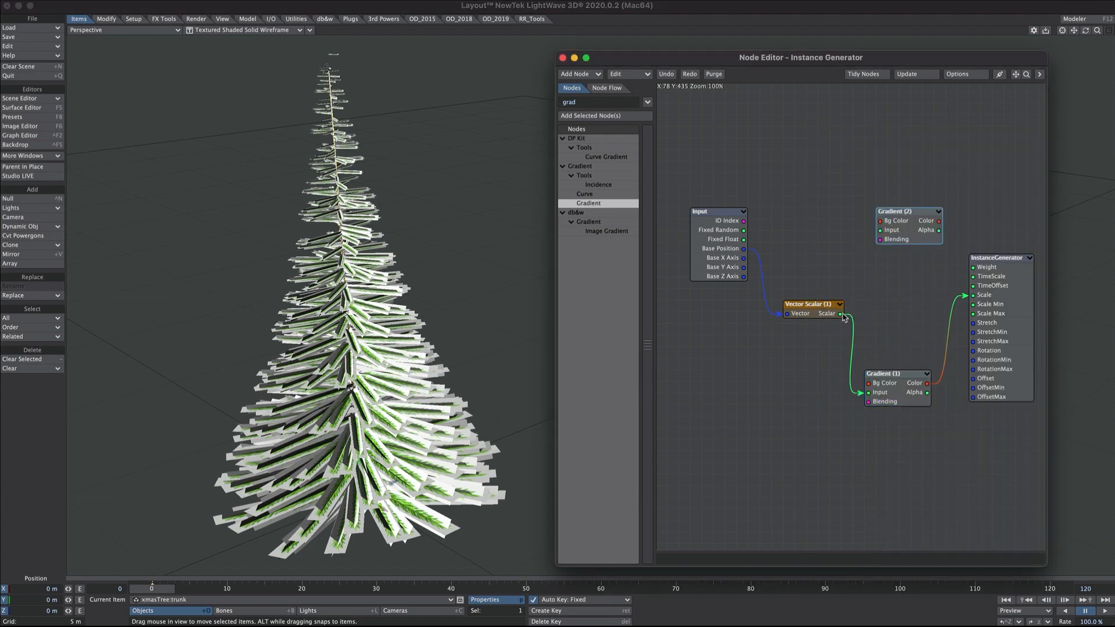
drag(840, 313, 881, 230)
drag(939, 221, 973, 267)
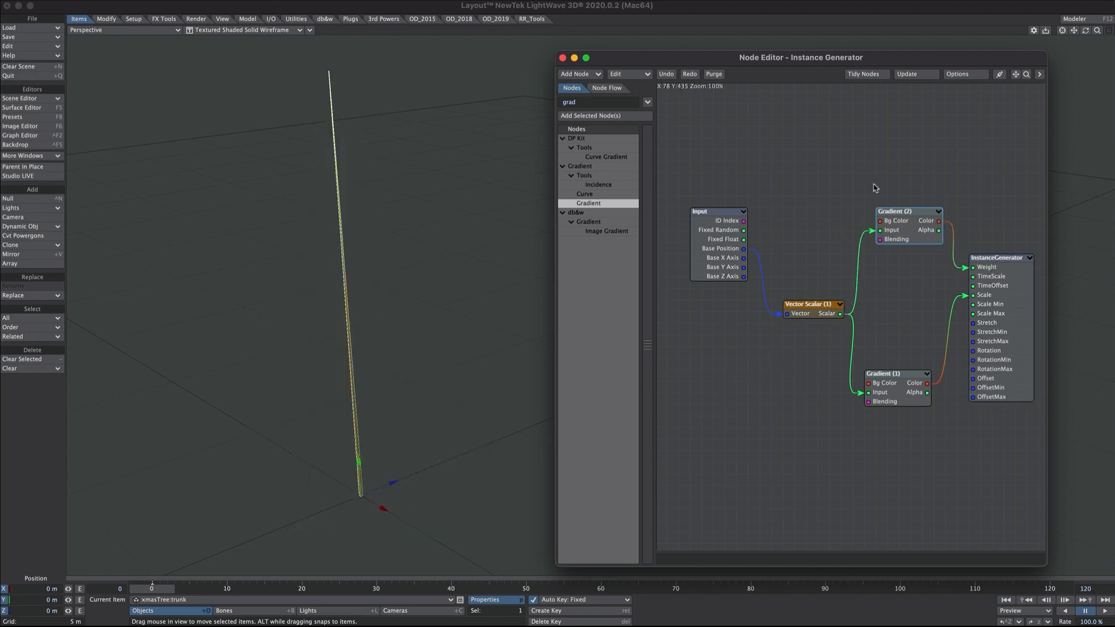
- In Gradient (2), make key 1 white, set End to 10, and add a second key
double_click(891, 231)
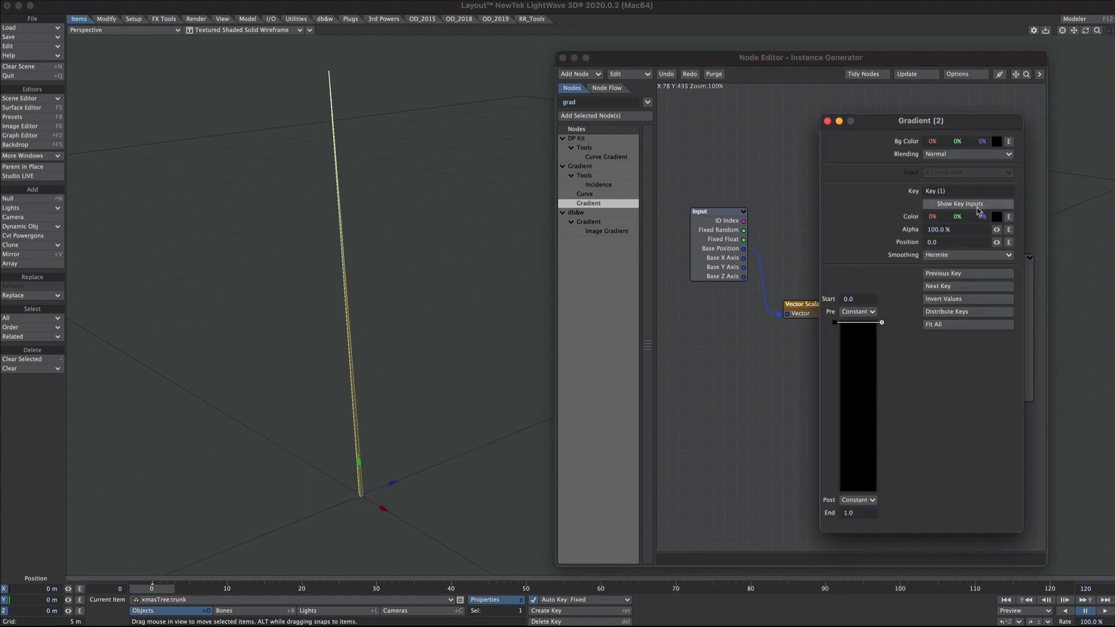
drag(982, 217, 1017, 217)
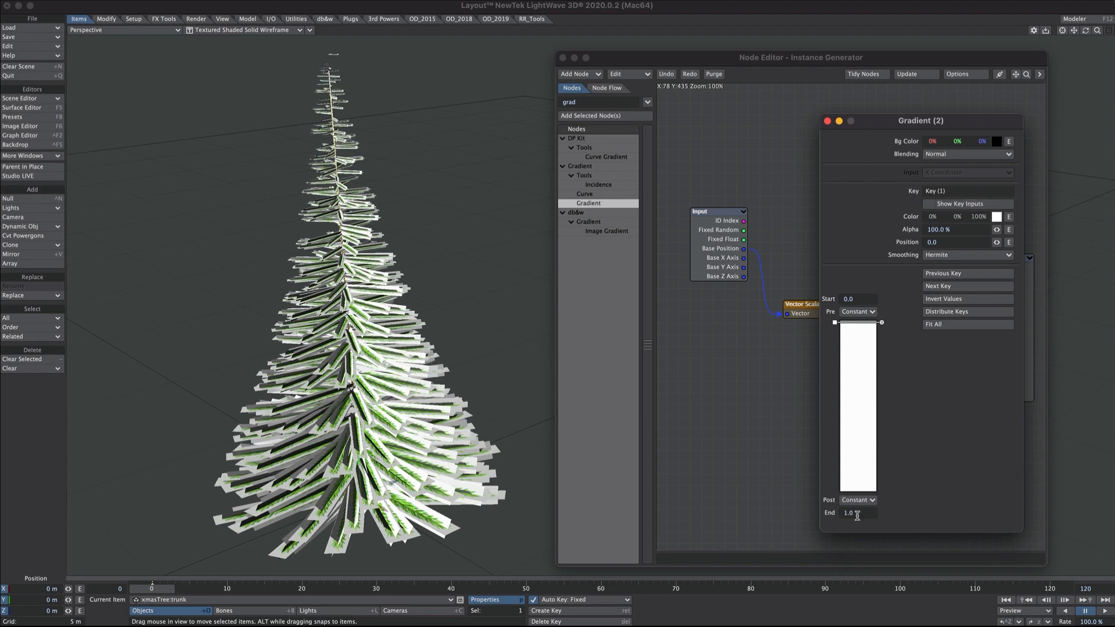
drag(857, 514, 824, 513)
text(1)
click(853, 466)
- Make key 2 black with Step smoothing at position about 9.1
right_click(978, 221)
right_click(979, 220)
drag(979, 221, 923, 220)
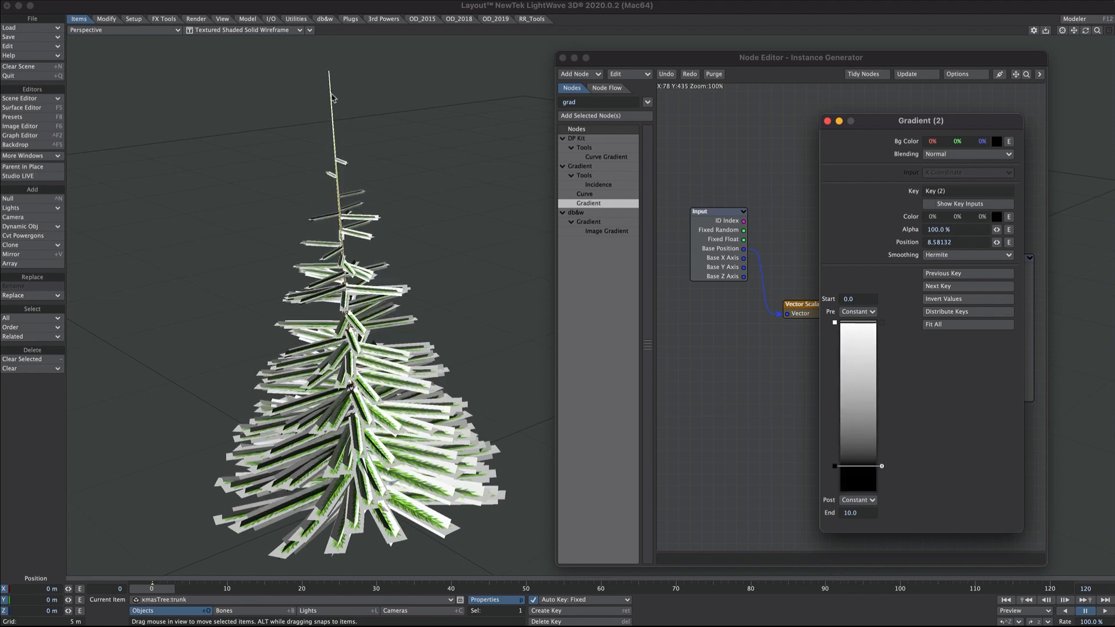
drag(835, 466, 835, 459)
click(936, 255)
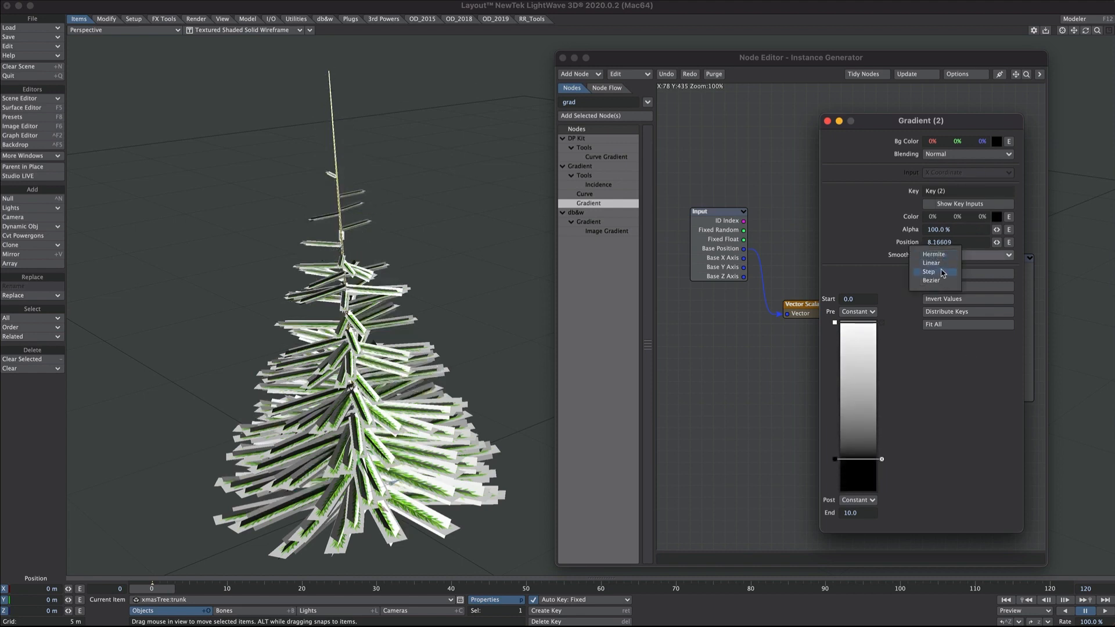
click(932, 275)
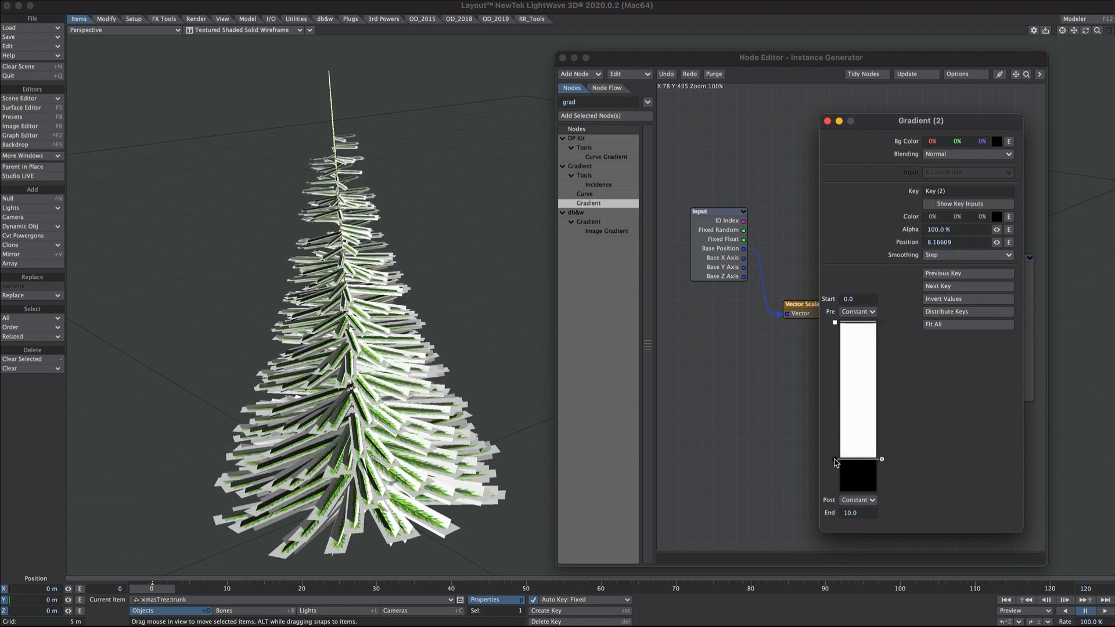
drag(835, 459, 835, 479)
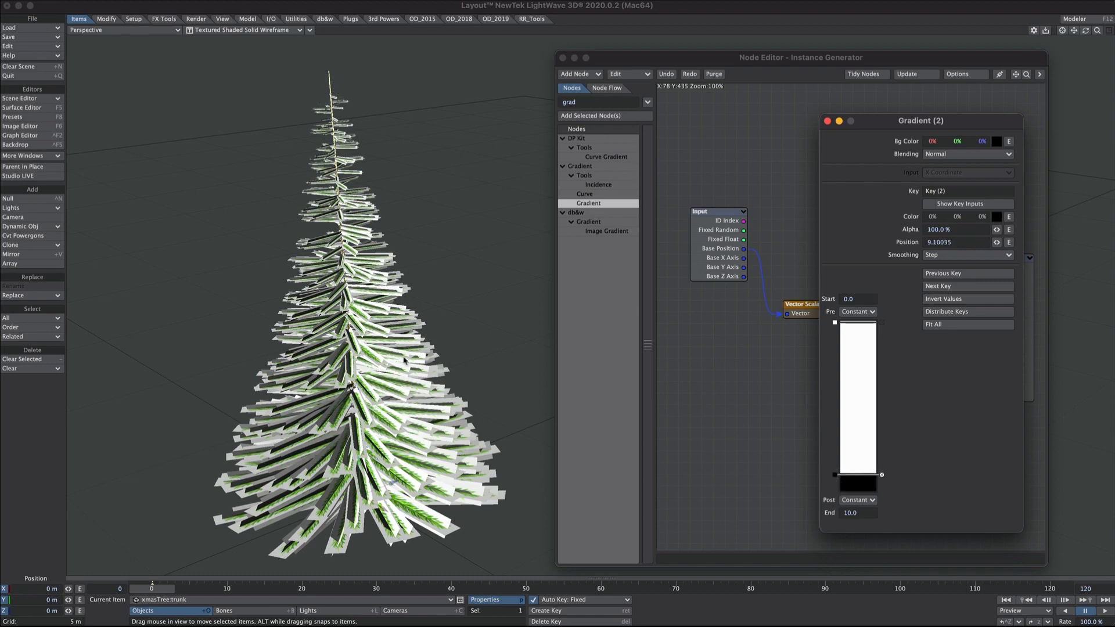
alt+drag(404, 360, 408, 246)
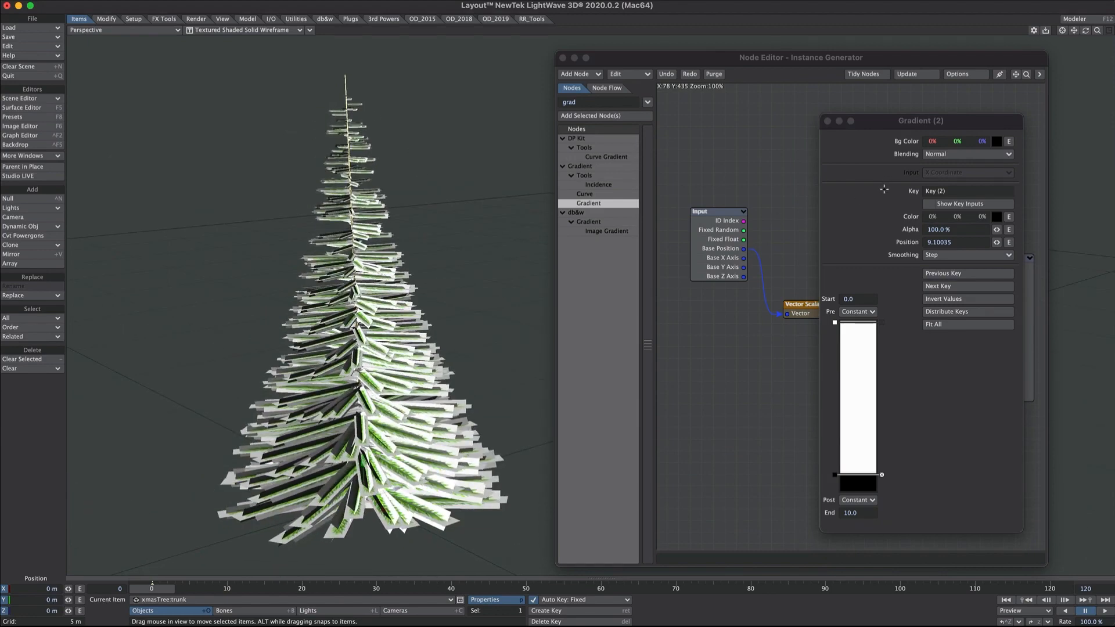
click(828, 121)
- Open the Primitive settings of the xmasTree:branch object's properties
click(563, 57)
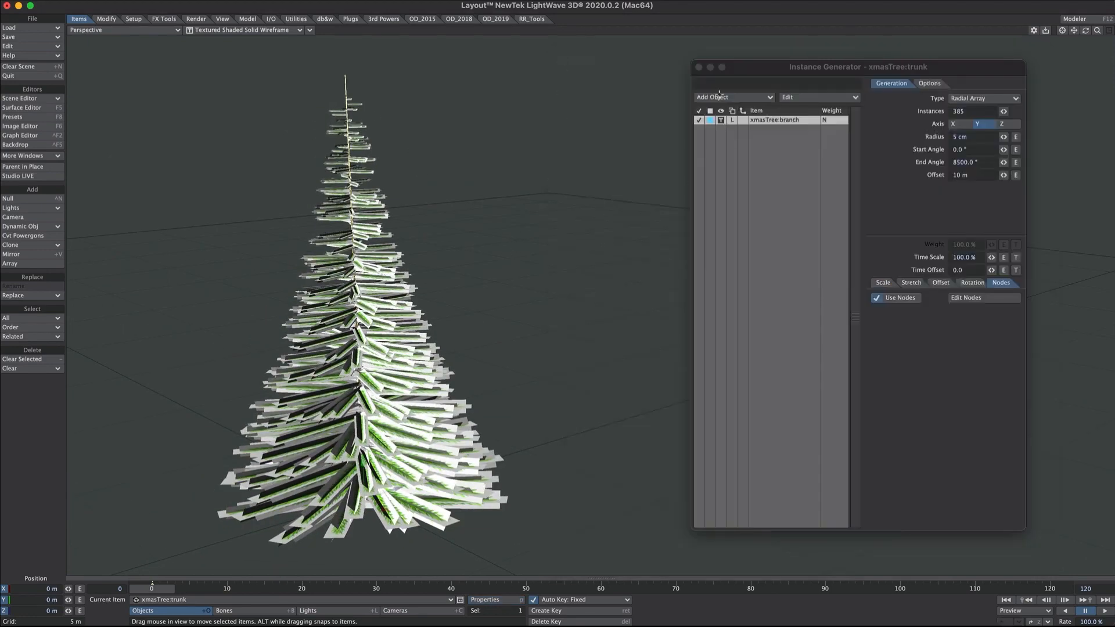
click(699, 68)
click(776, 168)
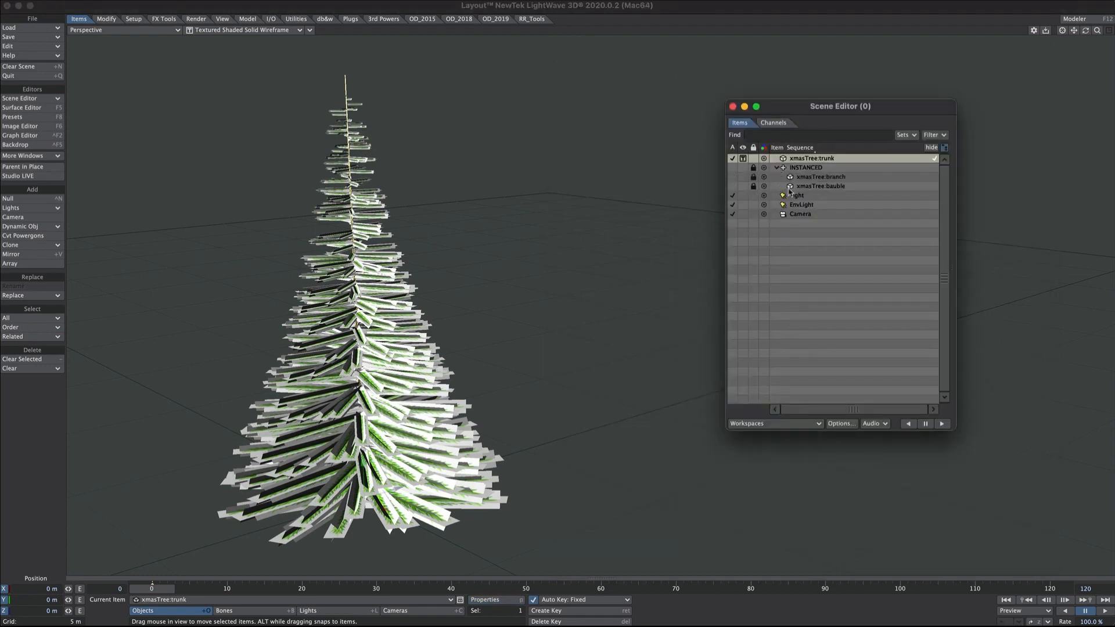
click(827, 177)
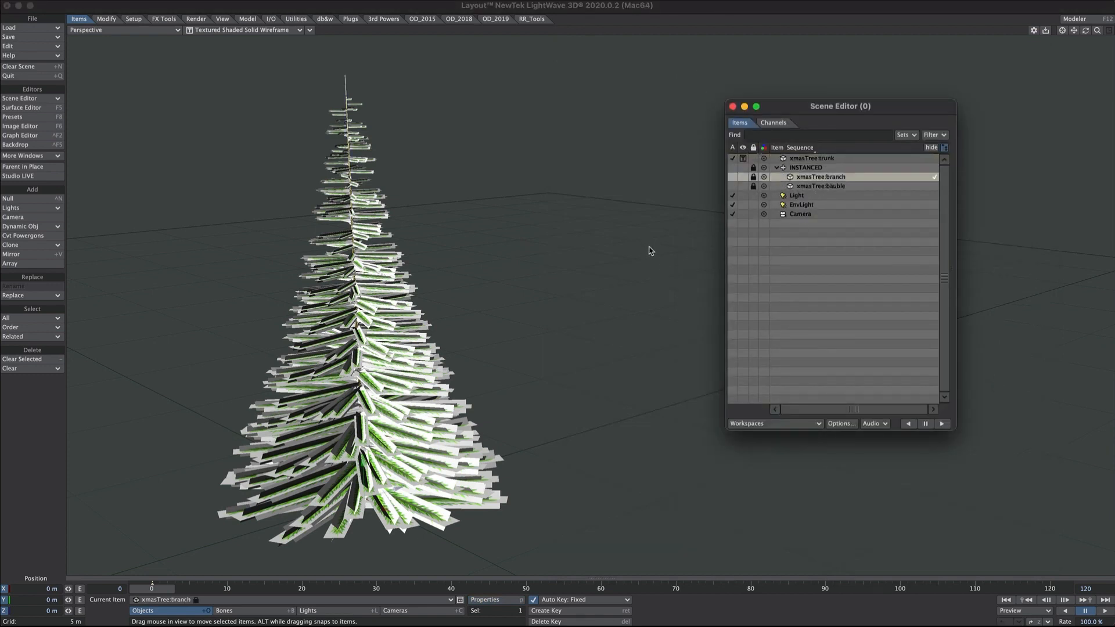
key(p)
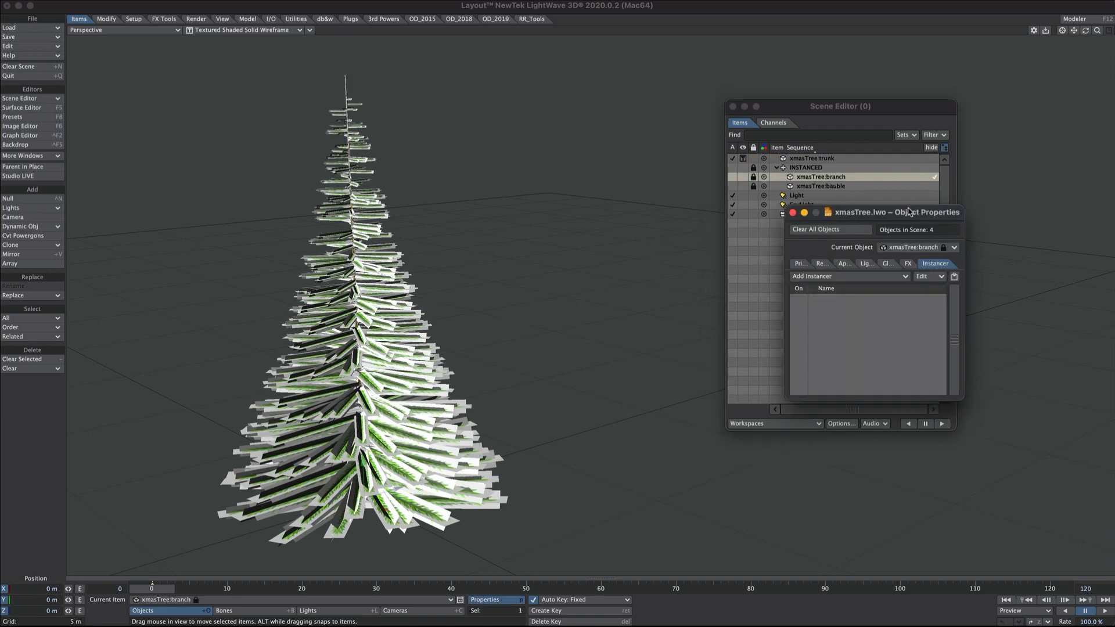
drag(909, 212, 733, 154)
click(633, 204)
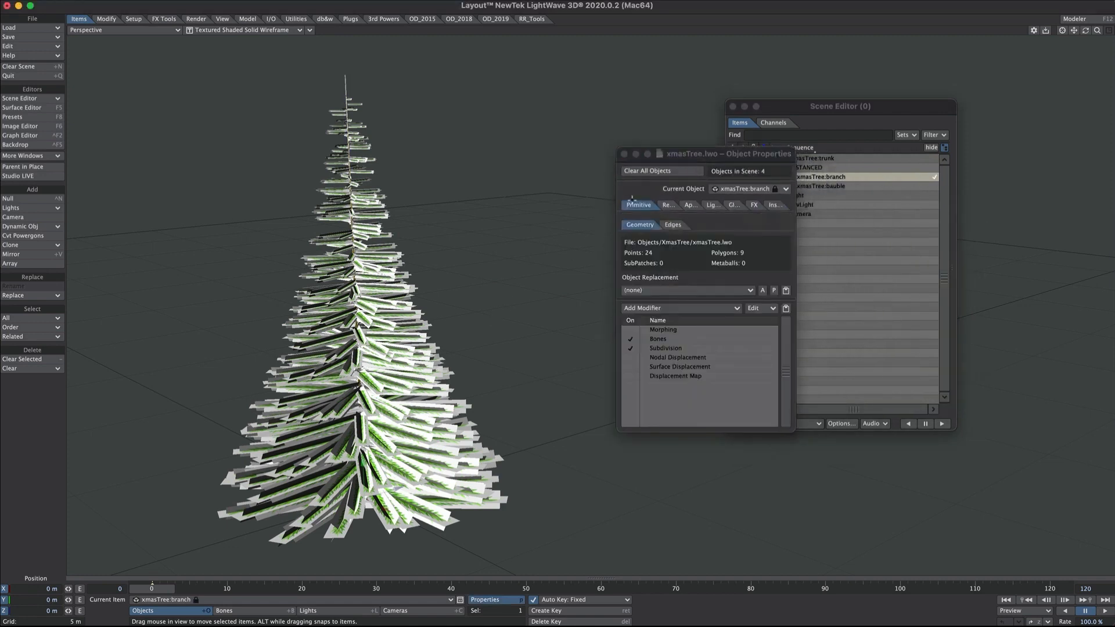
- Remove the Morphing through Displacement Map modifiers and add a Morph Mixer
click(664, 332)
shift+click(665, 377)
right_click(667, 348)
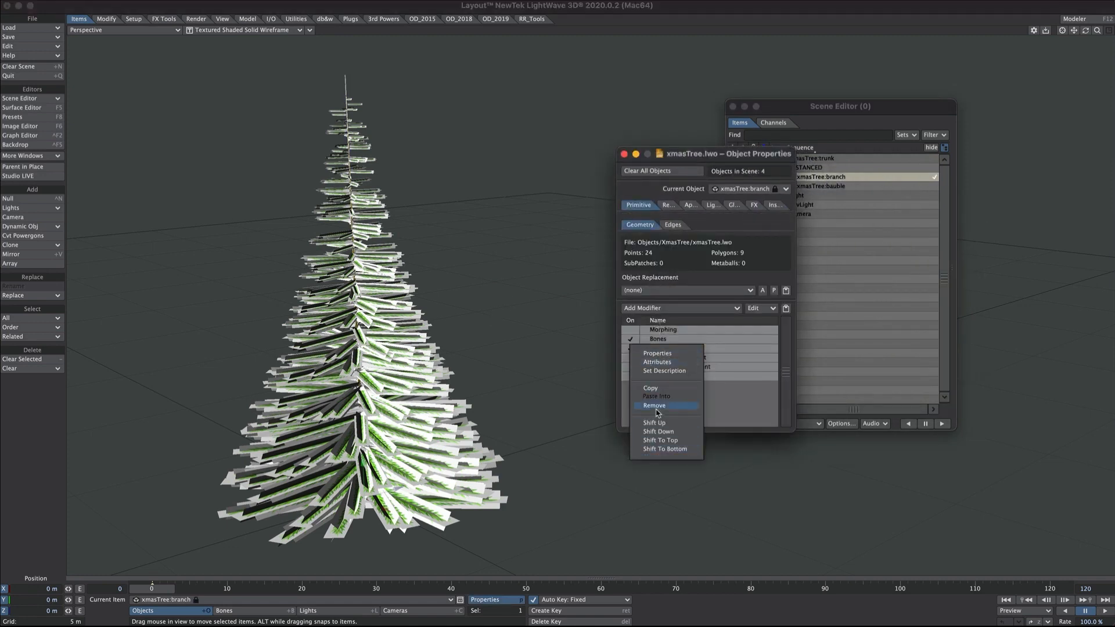
click(657, 406)
click(660, 308)
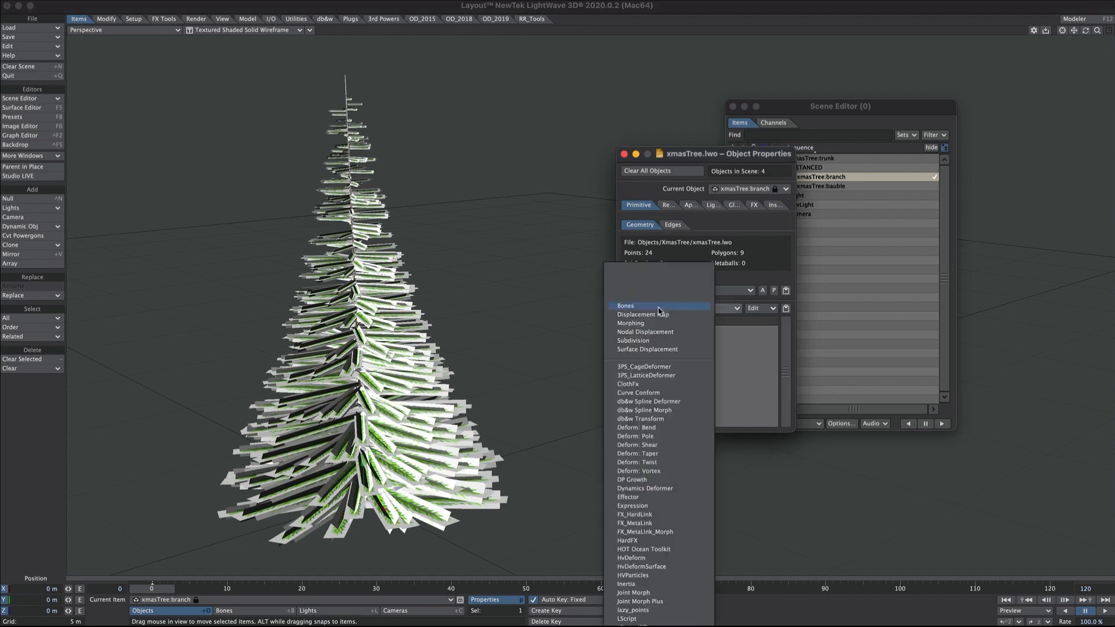
text(morp)
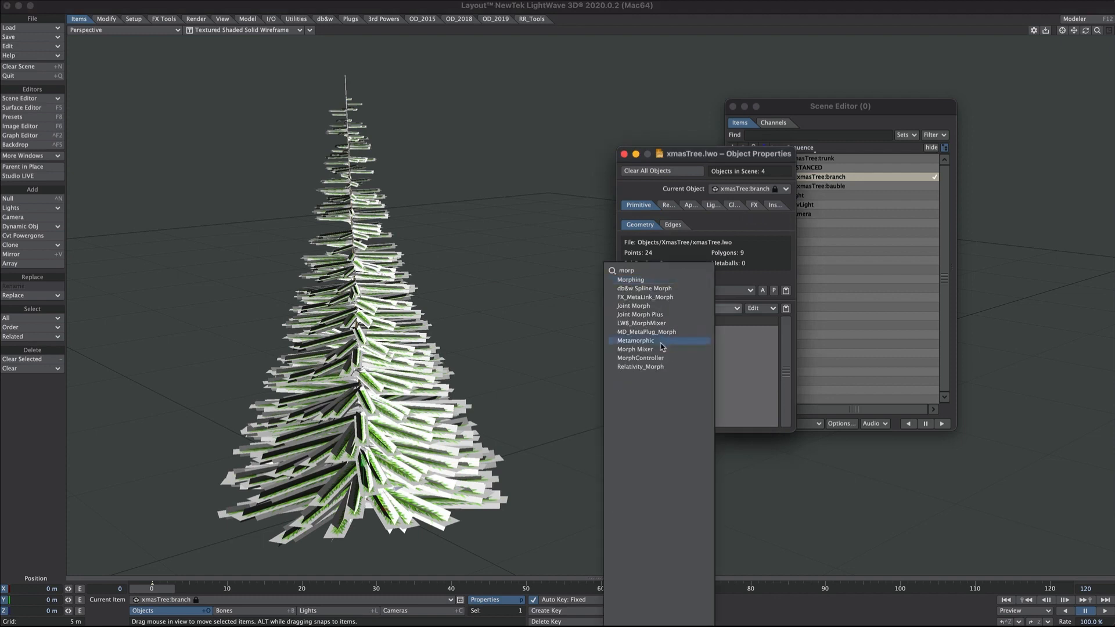
click(664, 350)
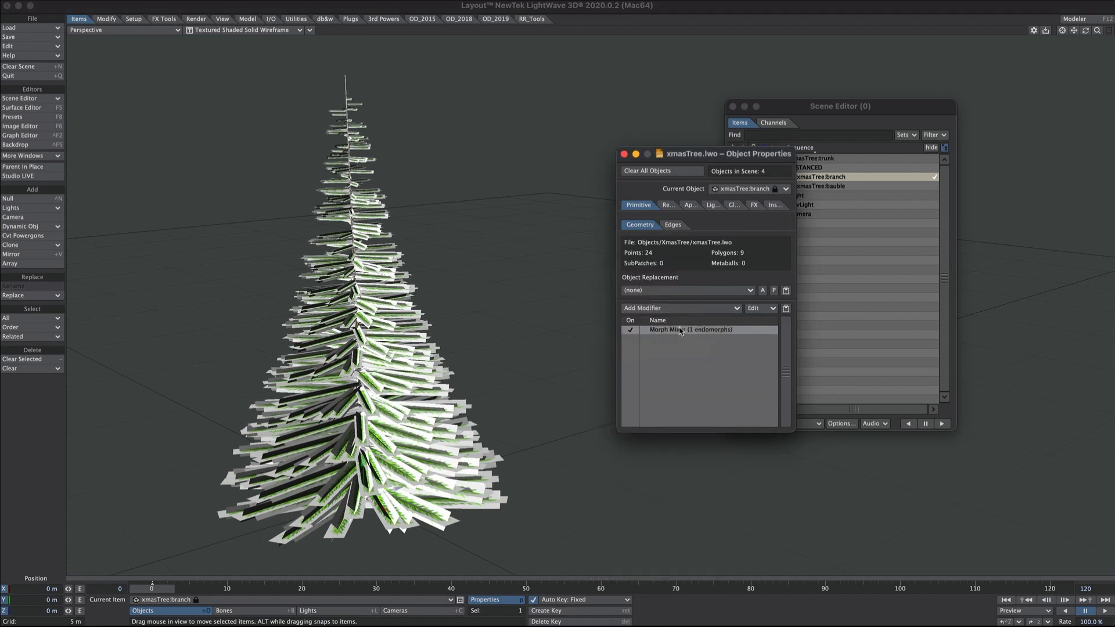
- Set the bend morph to 71% in Morph Mixer, then open xmasTree:trunk's properties
double_click(680, 331)
drag(489, 531, 788, 276)
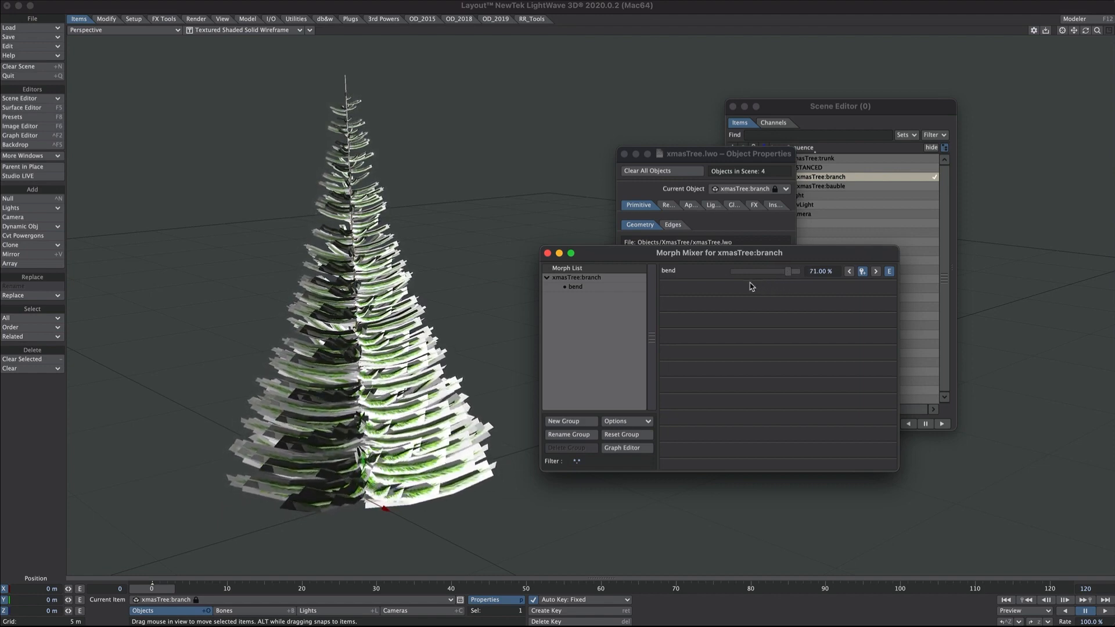
click(547, 254)
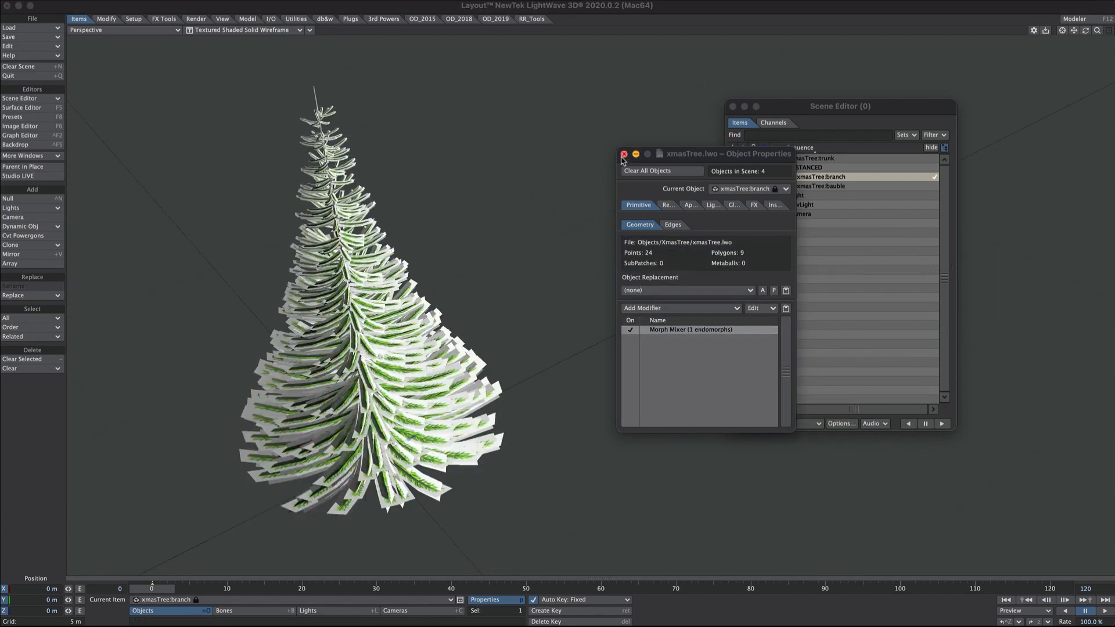
click(625, 154)
double_click(809, 164)
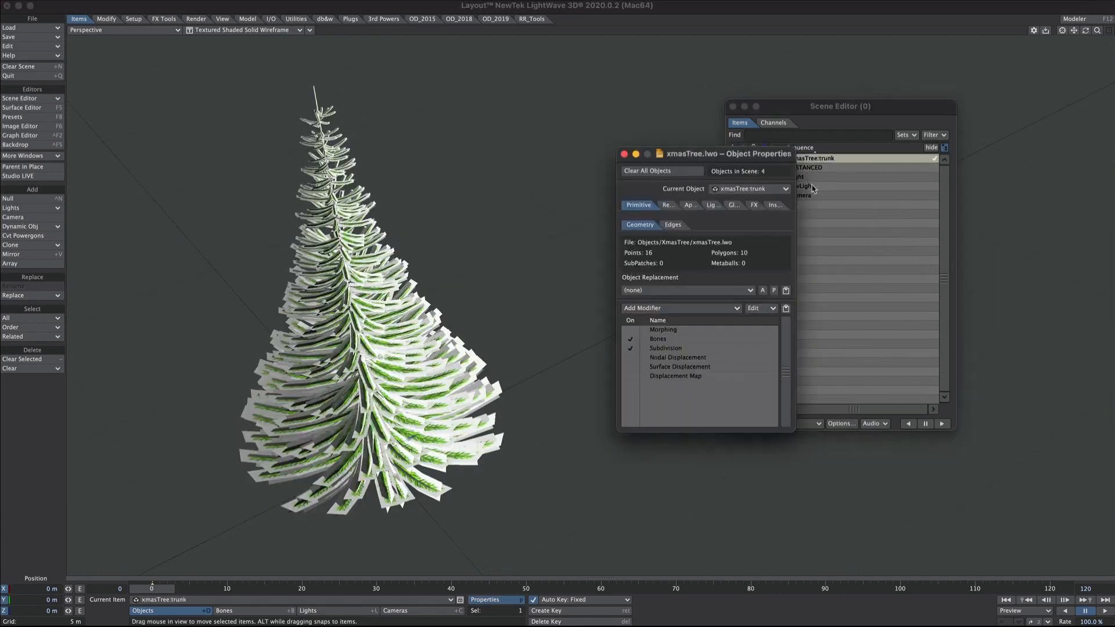
- In the branches instancer's Rotation settings, use Random mode: heading -7.4° to 8.5°, pitch -9.0° to 6.1°, bank -0.3° to 16.2°
click(755, 208)
double_click(685, 239)
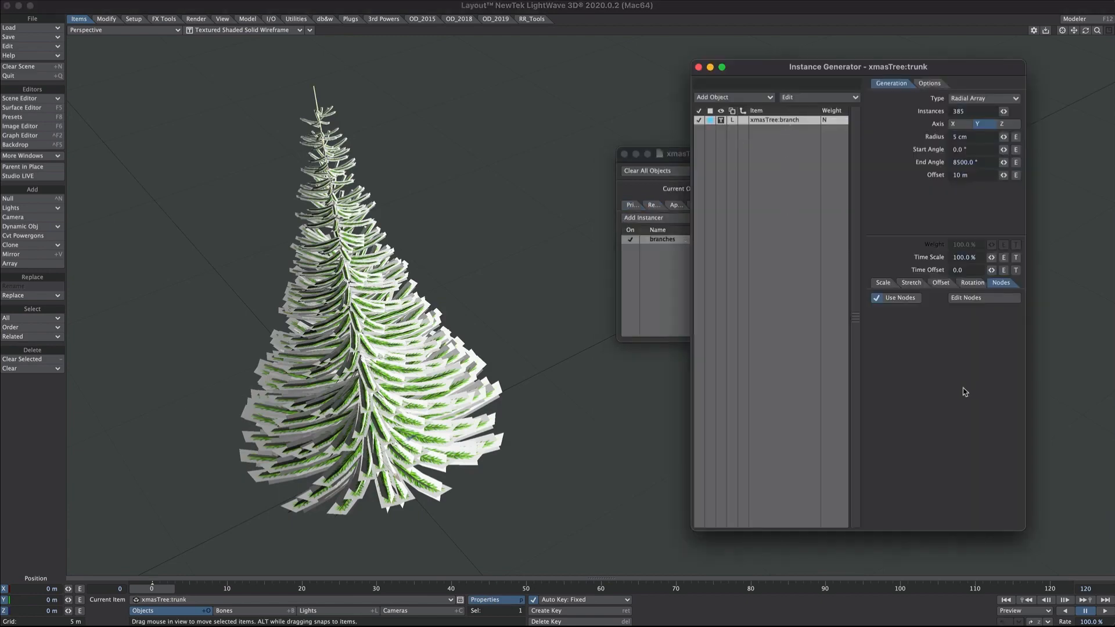
click(973, 283)
ctrl+alt+drag(348, 342, 362, 379)
drag(992, 342, 987, 342)
drag(992, 379, 997, 379)
drag(992, 355, 995, 392)
drag(991, 355, 1000, 404)
alt+drag(429, 401, 464, 437)
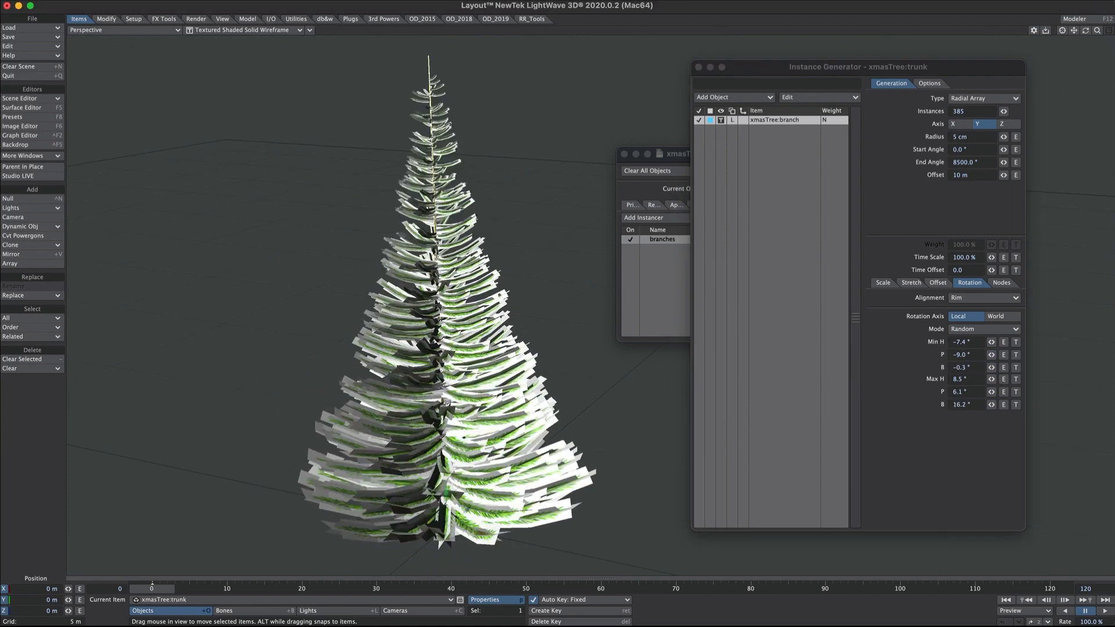
- Return to the instancer's node graph, then orbit around and rotate the tree to inspect the randomised branches
alt+drag(453, 394, 482, 407)
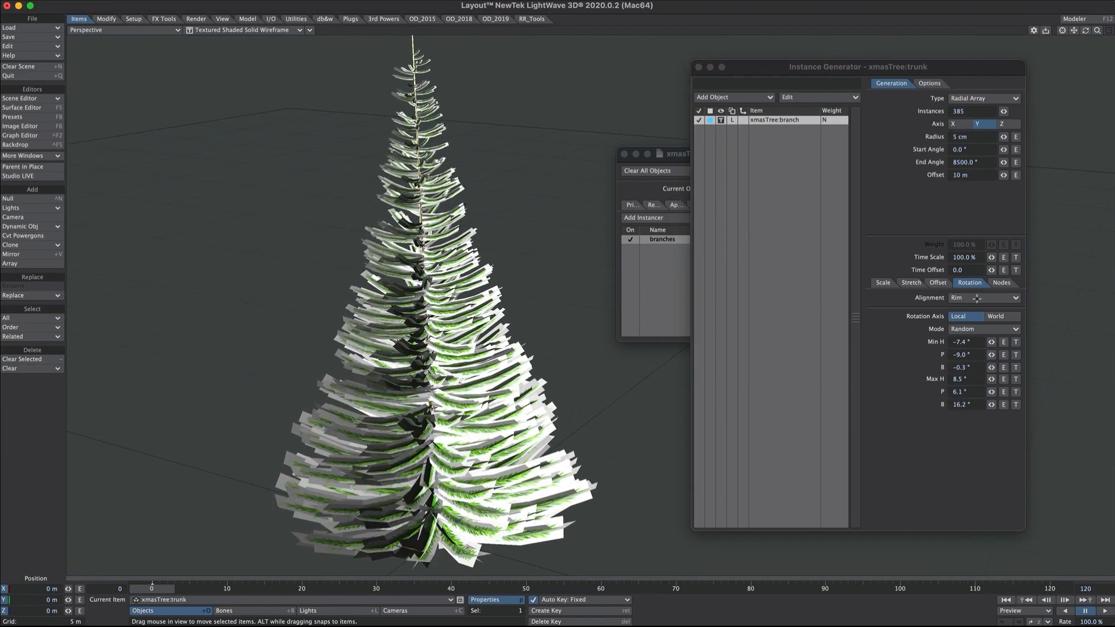
click(1005, 283)
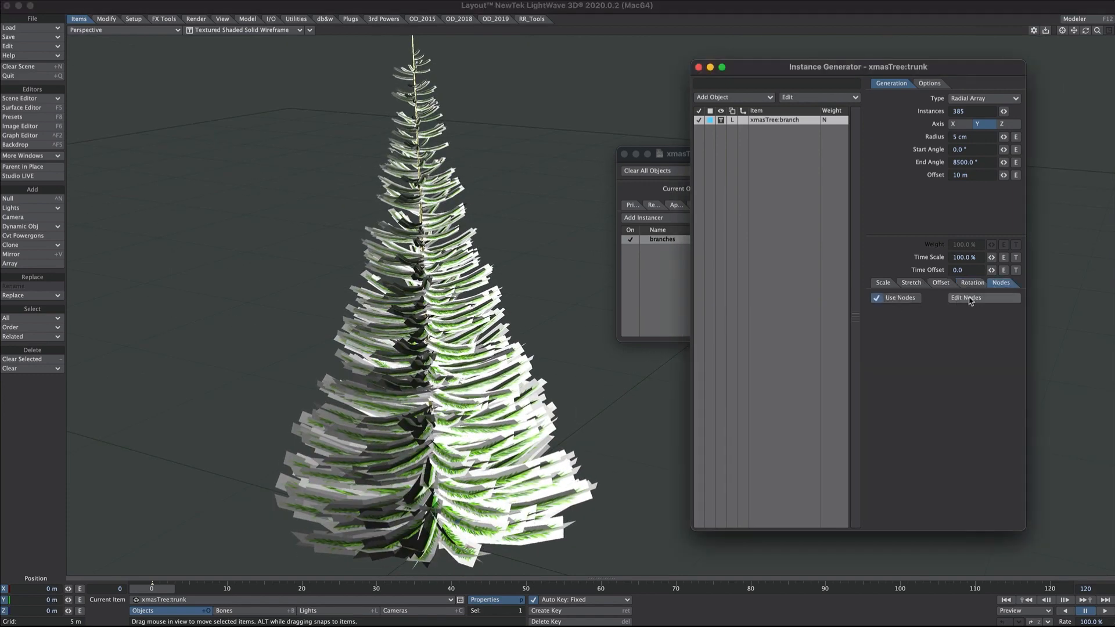
alt+drag(569, 332, 529, 291)
alt+drag(401, 349, 336, 400)
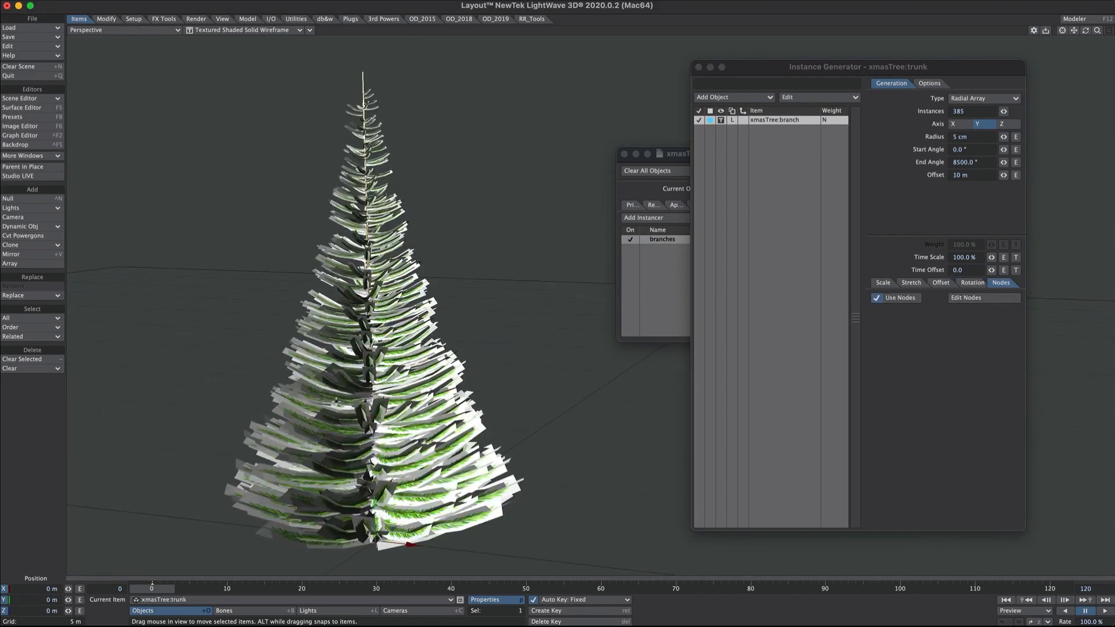
alt+drag(443, 301, 470, 372)
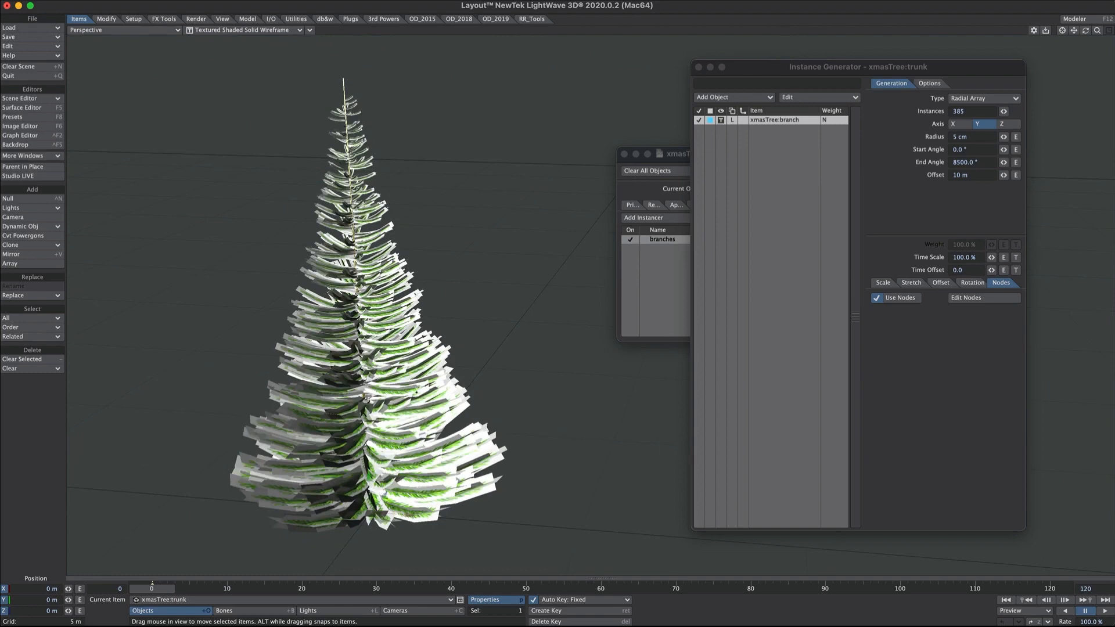
key(y)
drag(504, 398, 514, 464)
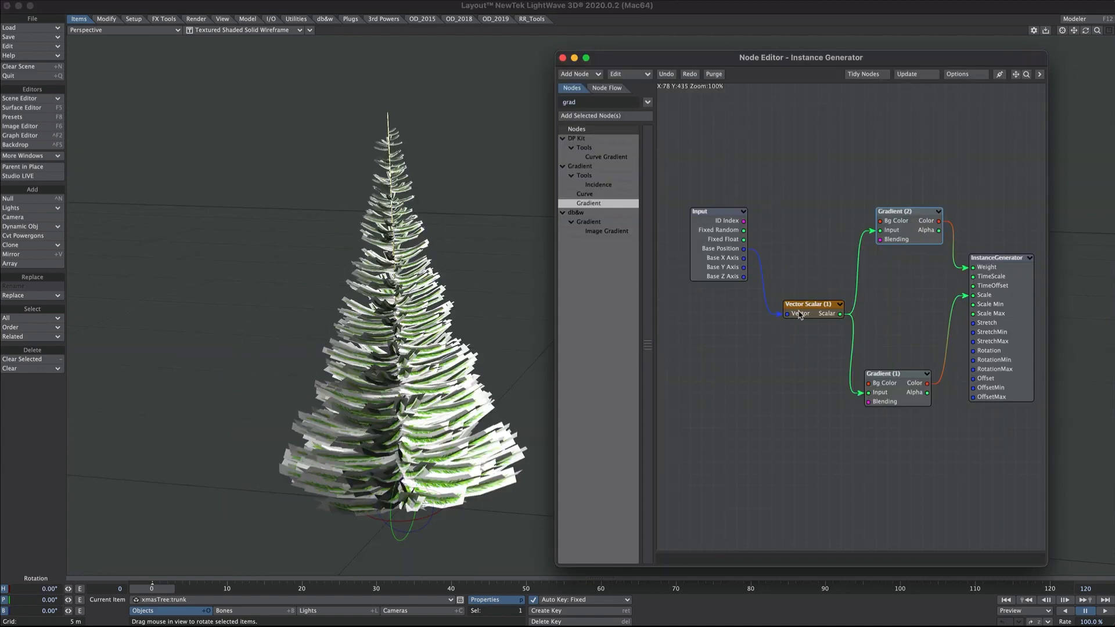
- Switch the Vector Scalar node from Y Channel to Length, then tilt and move the tree to test the branch scaling
double_click(800, 315)
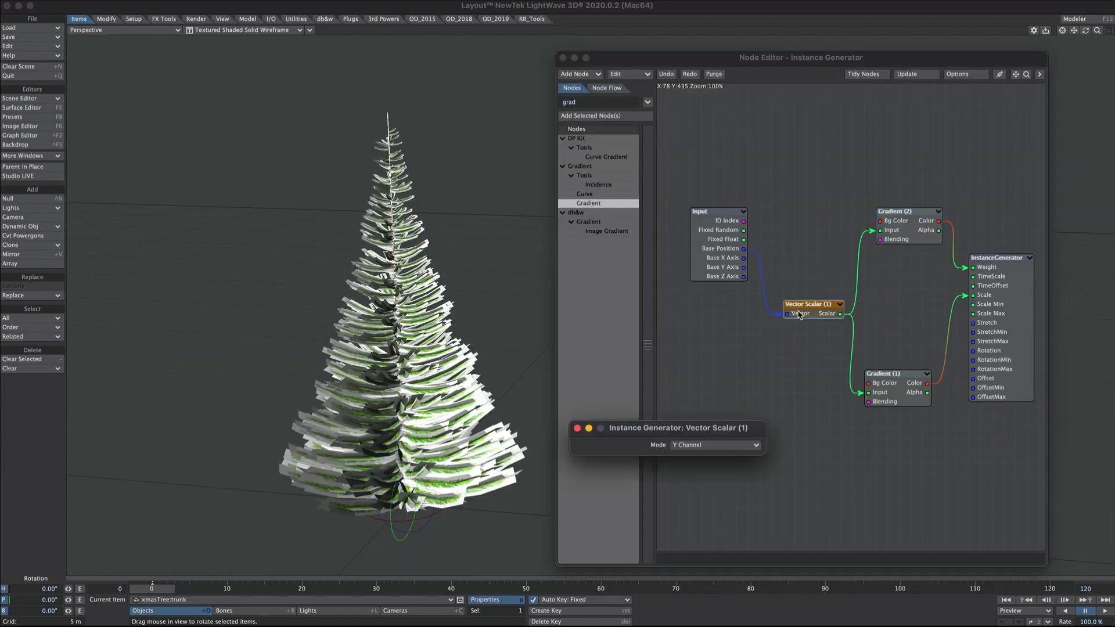
click(679, 447)
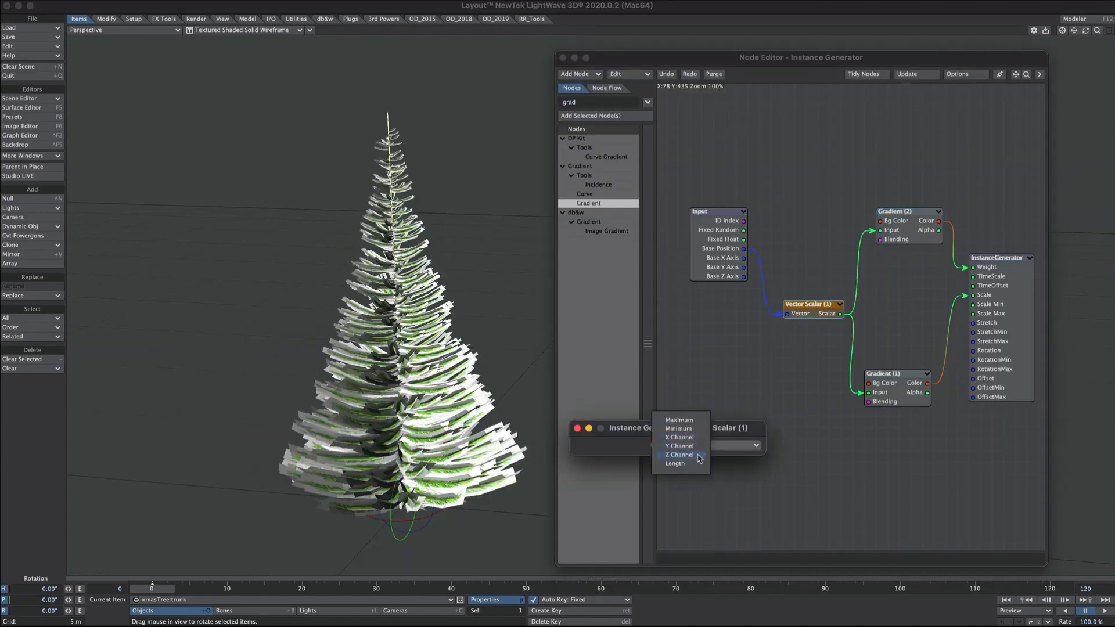
click(697, 467)
click(768, 353)
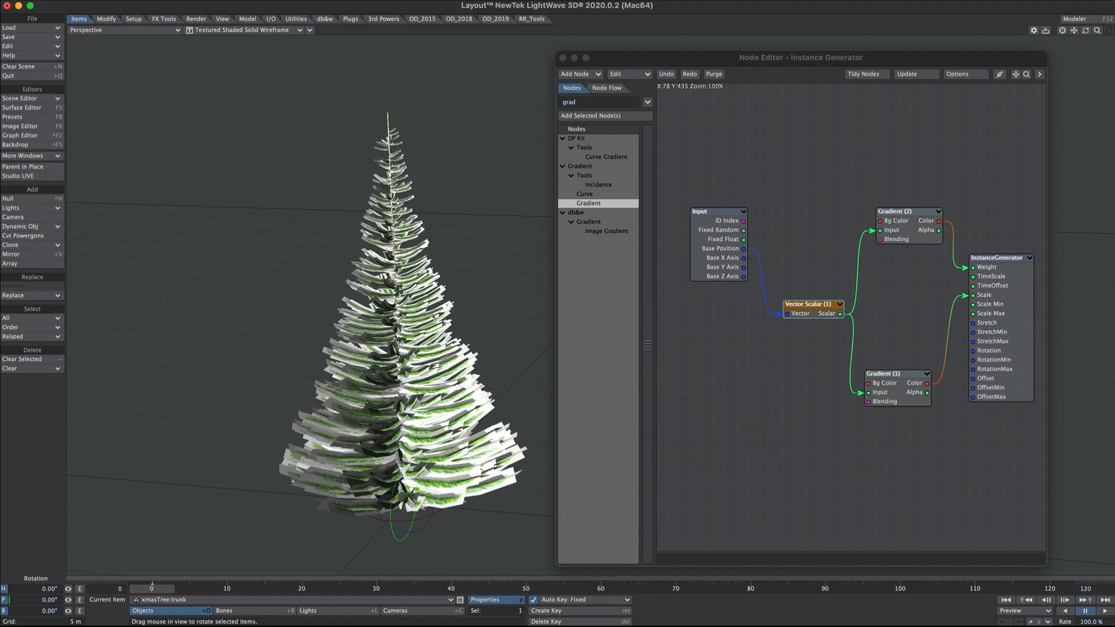
drag(395, 302, 360, 430)
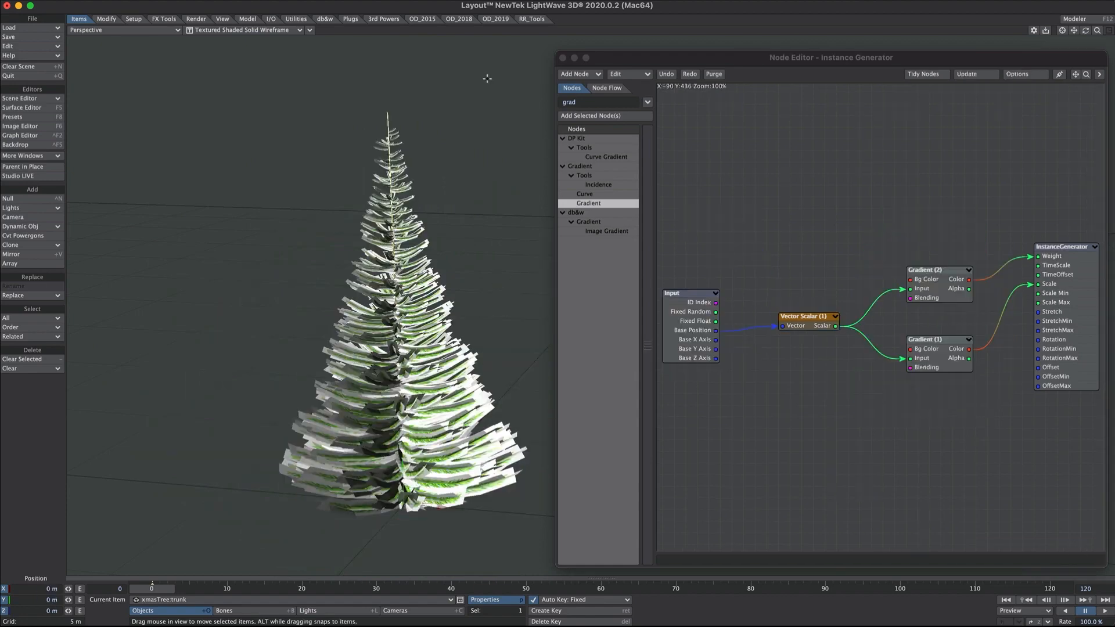
mouse_move(402, 509)
mouse_down()
mouse_move(246, 407)
mouse_move(276, 527)
mouse_move(356, 400)
mouse_move(125, 488)
mouse_move(436, 581)
mouse_move(387, 311)
mouse_move(400, 418)
mouse_move(386, 173)
mouse_move(401, 494)
mouse_up()
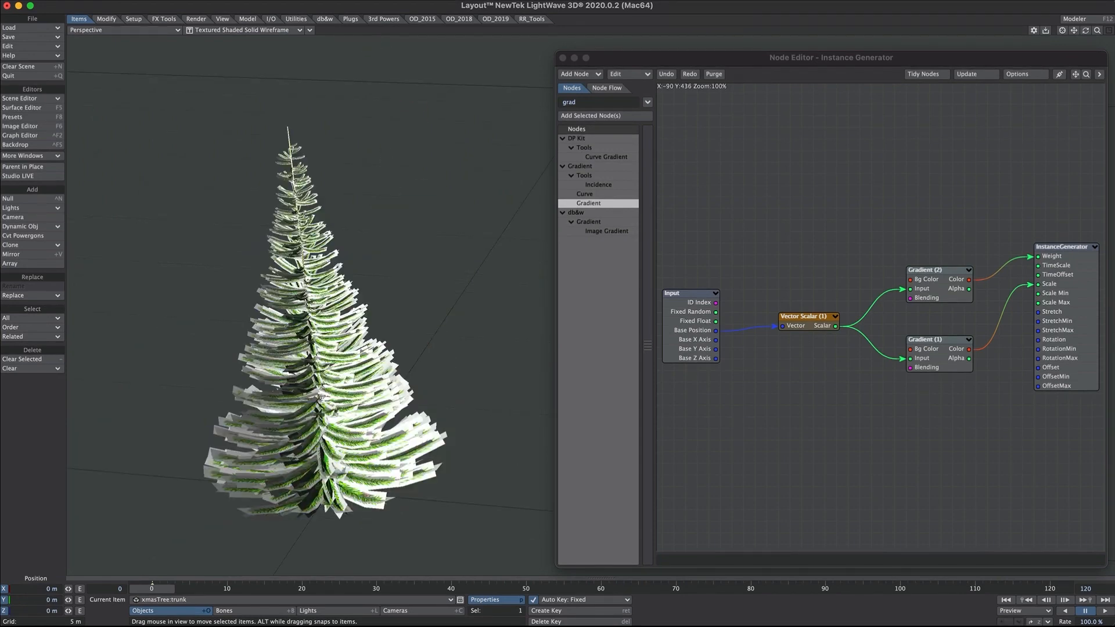
- Search 'item' and add a DP Kit Item Info node with its Item set to Self
click(579, 102)
key(BackSpace)
key(BackSpace)
key(BackSpace)
key(BackSpace)
text(item)
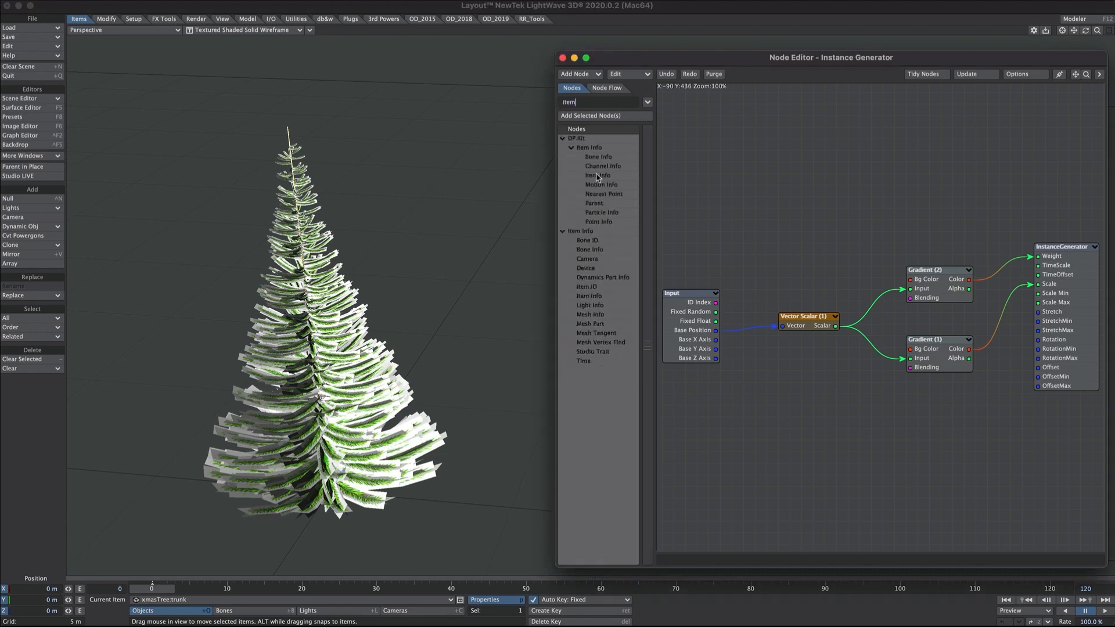
double_click(598, 175)
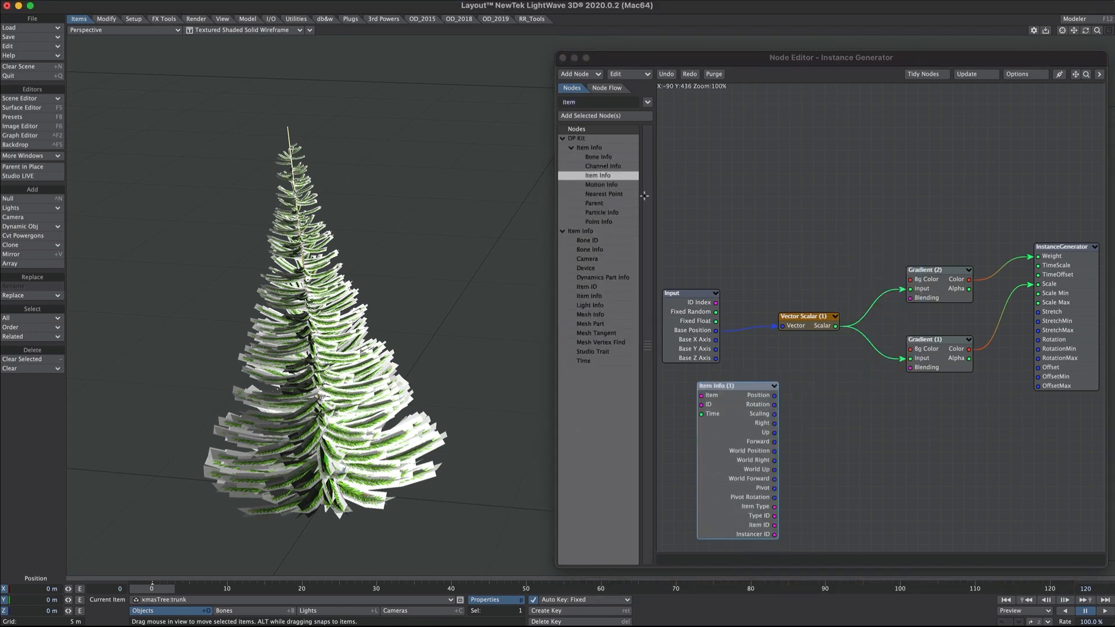
double_click(740, 431)
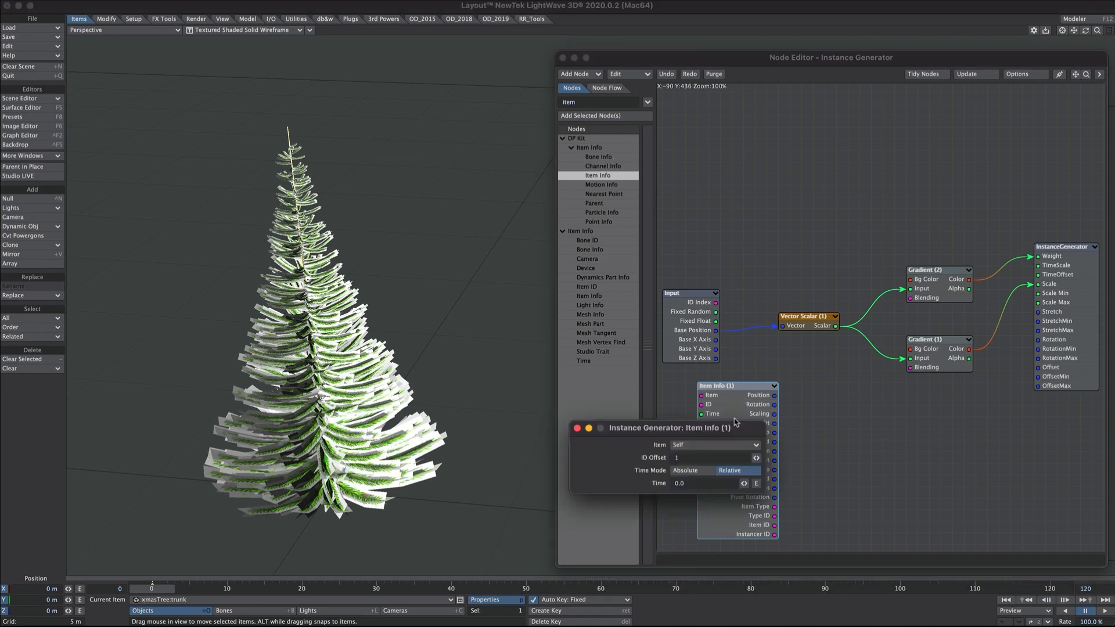
click(701, 448)
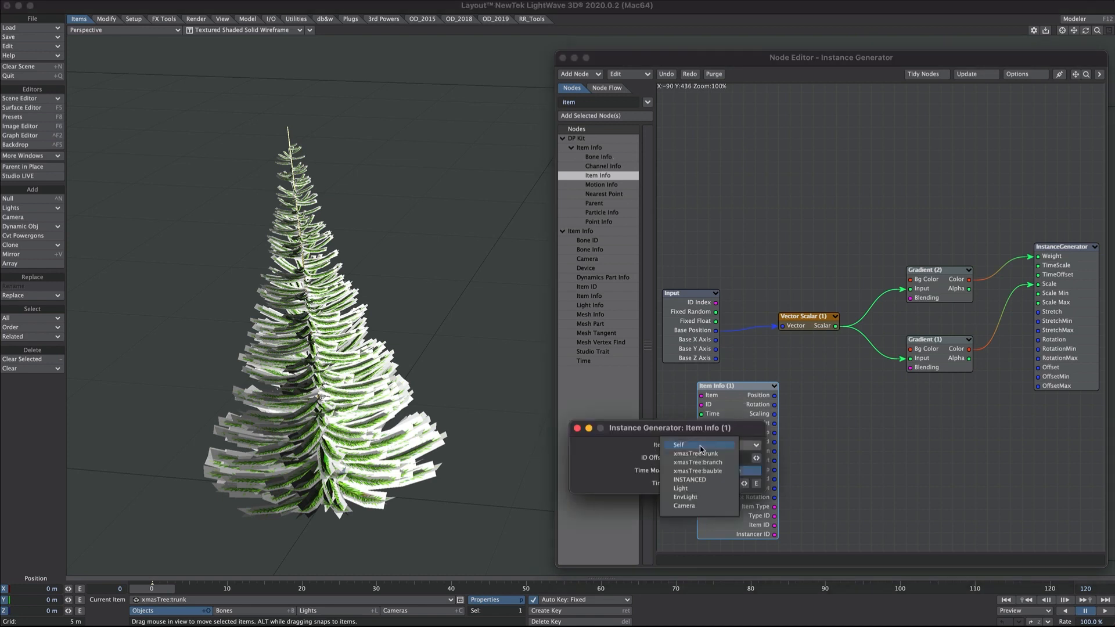
click(701, 446)
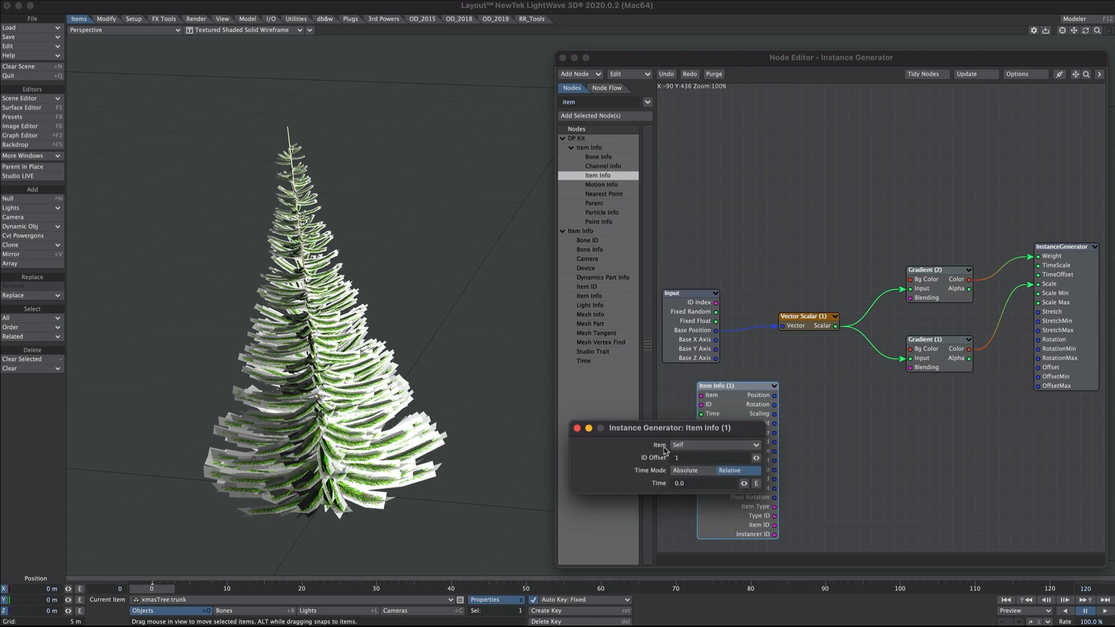
click(576, 429)
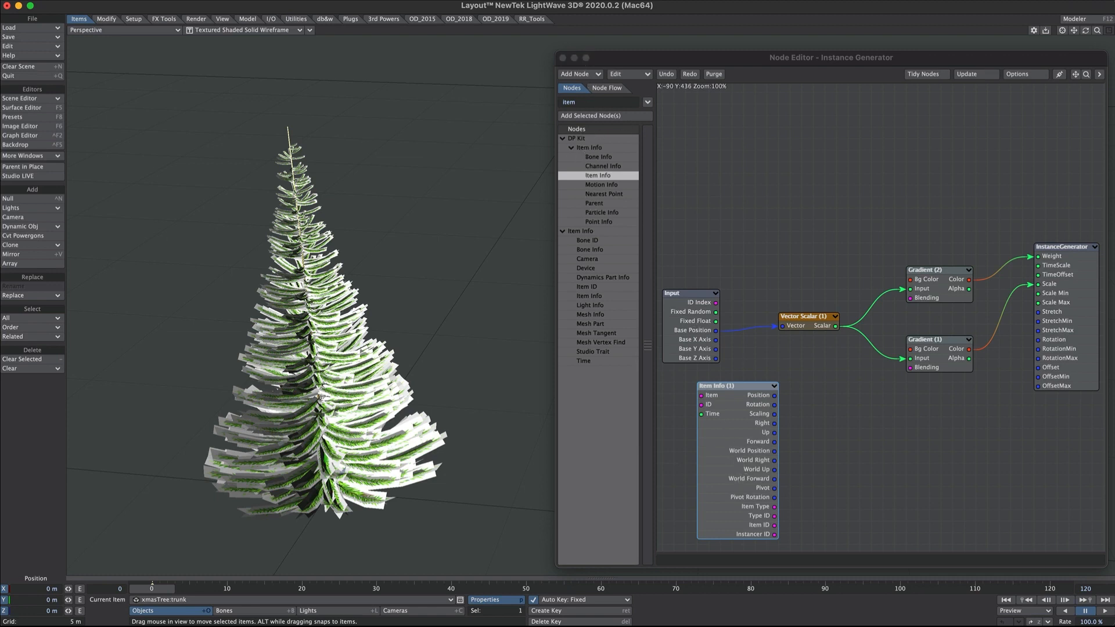
- Add a vector Subtract node that takes instance Base Position minus the tree's World Position
double_click(730, 427)
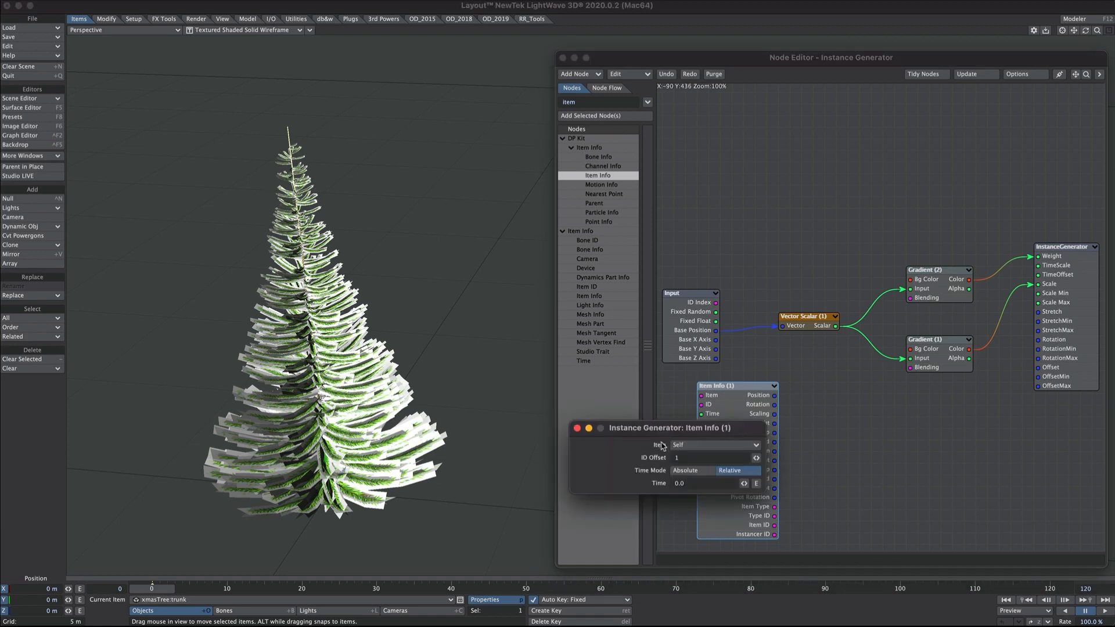
click(579, 428)
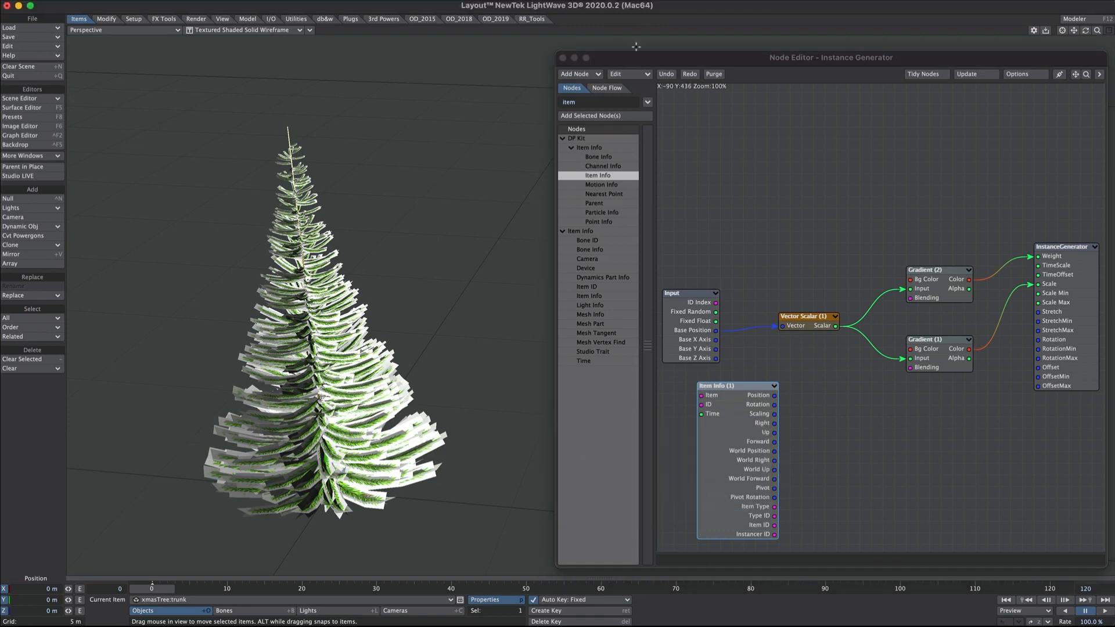
double_click(581, 101)
text(sub)
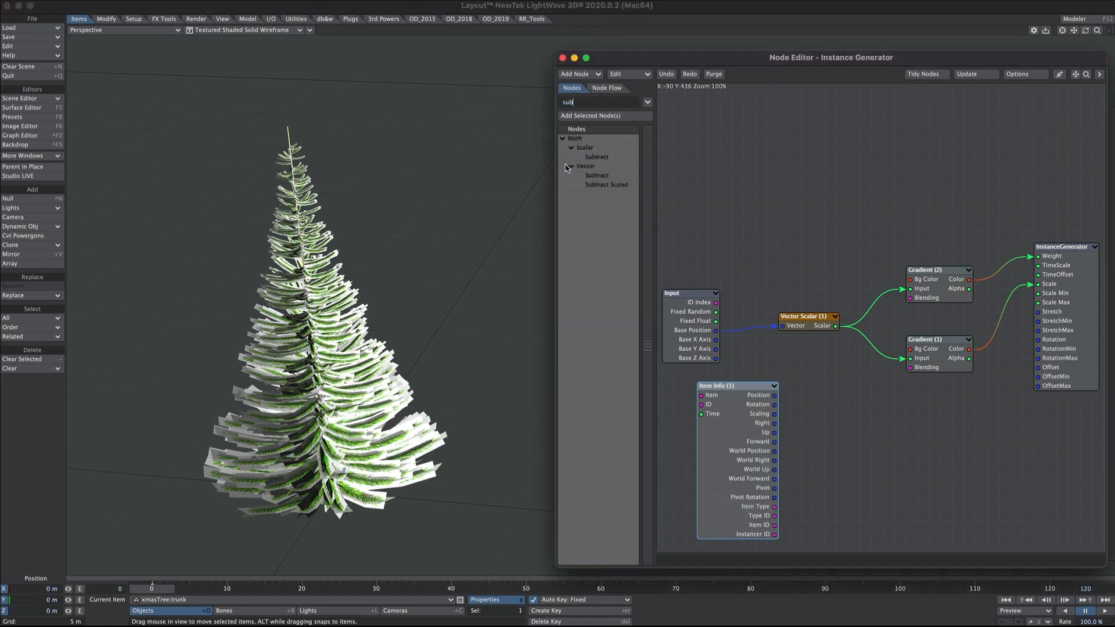
drag(597, 174, 821, 443)
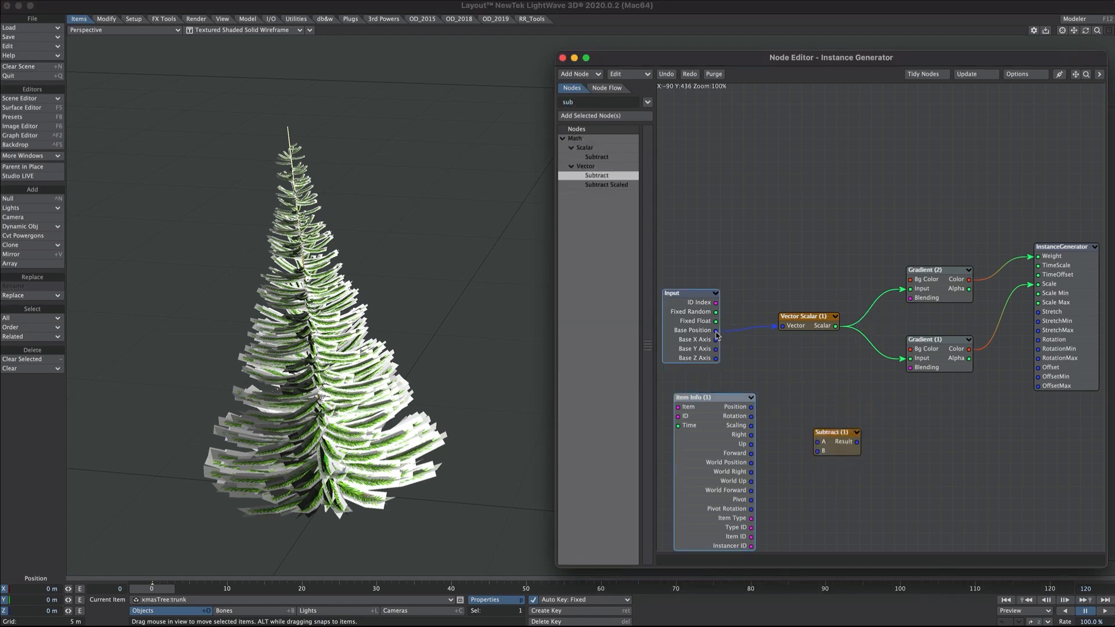
drag(717, 331, 817, 442)
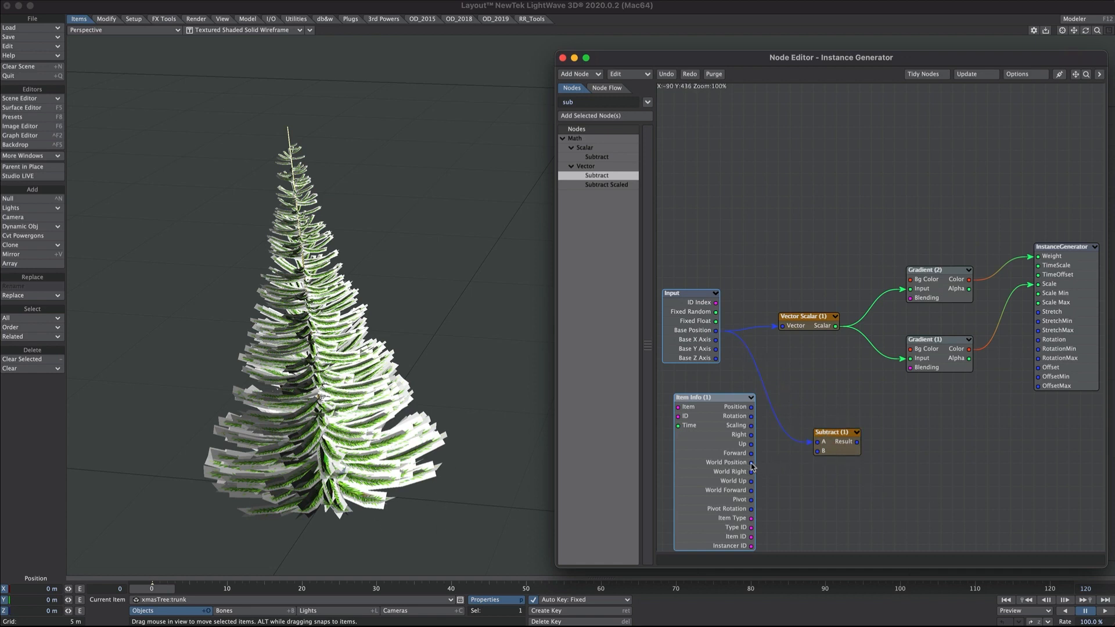
drag(752, 462, 783, 331)
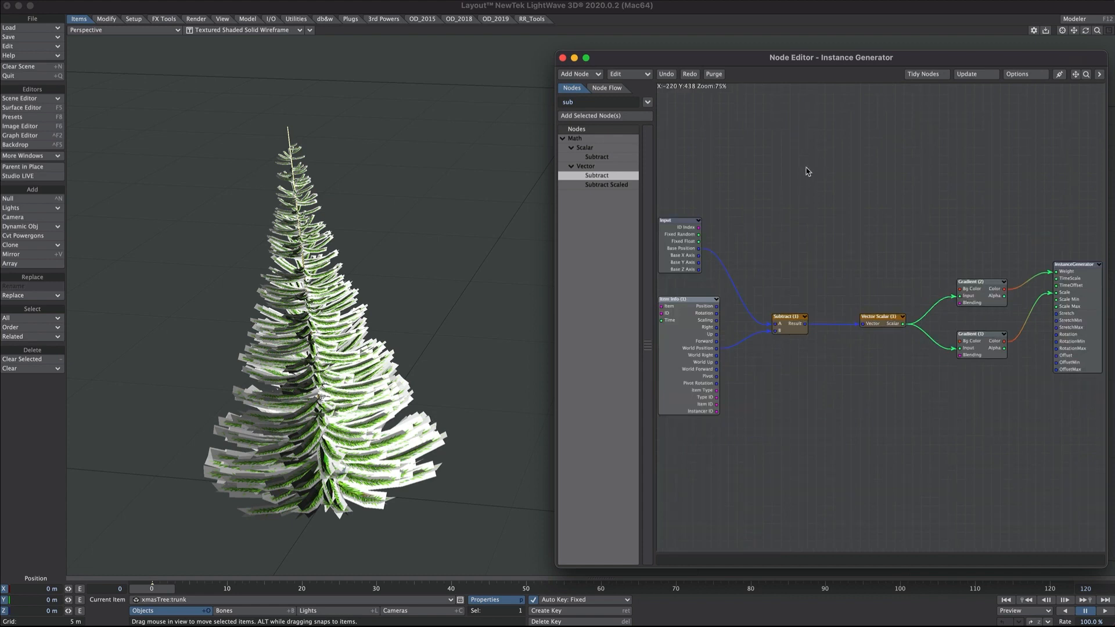
- Move the Input, Item Info and Subtract nodes up and right, and reset the graph zoom to 100%
drag(807, 172, 660, 415)
drag(788, 324, 831, 271)
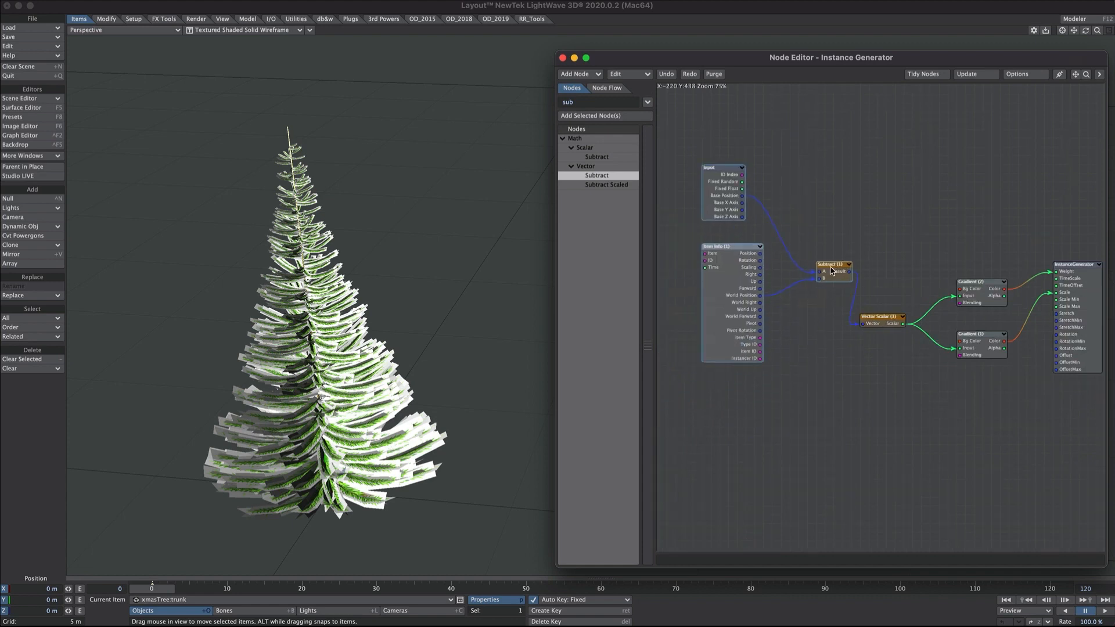
click(1085, 78)
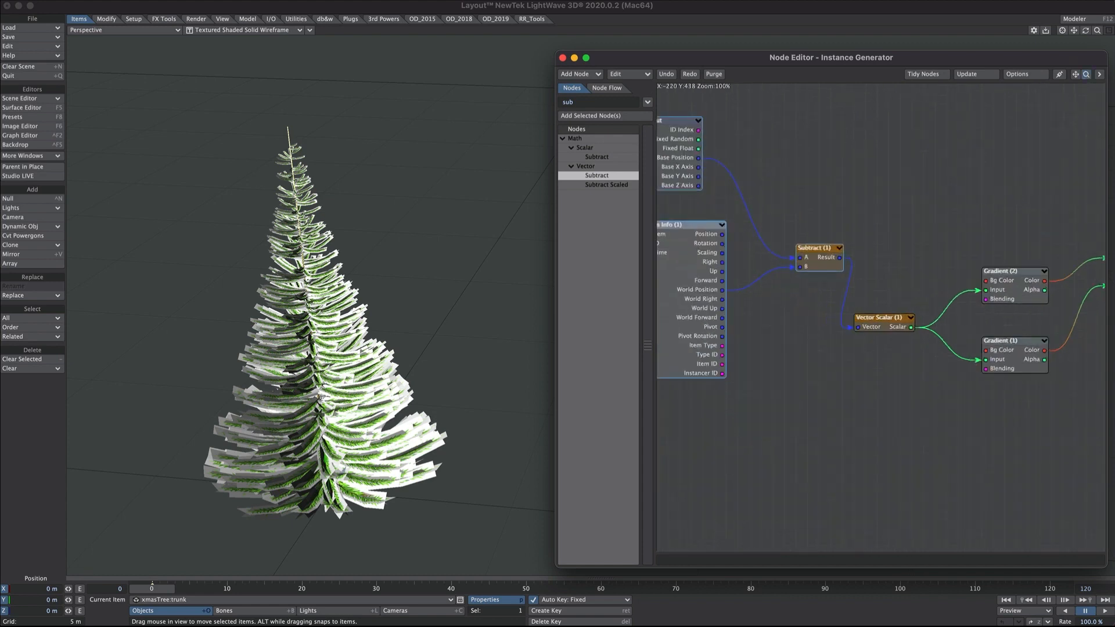
click(489, 12)
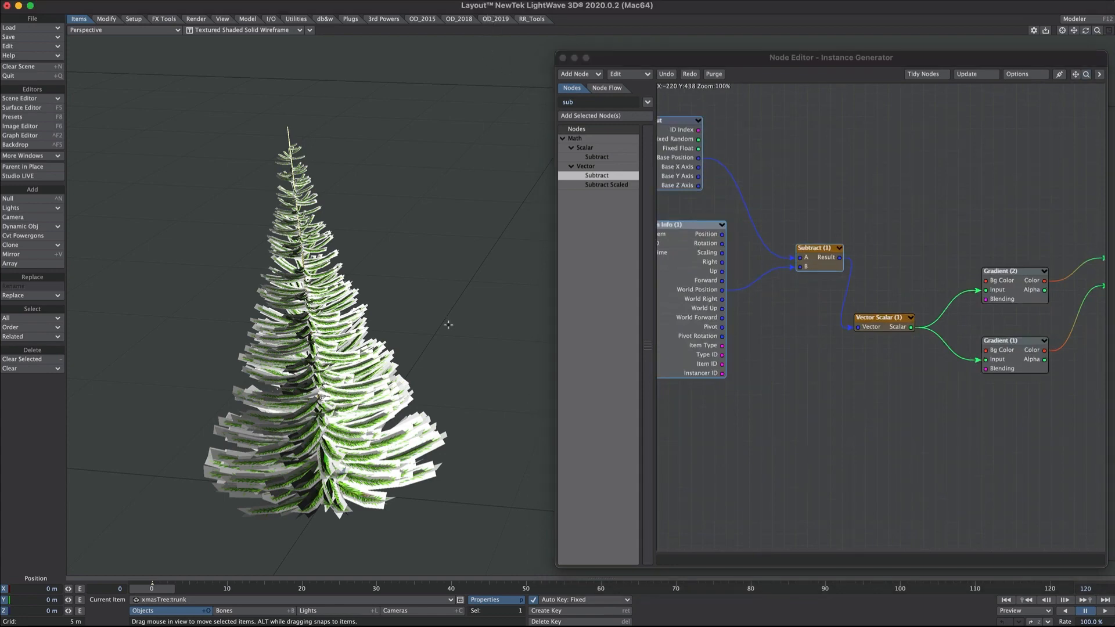
- Drag the tree around the scene and raise it, then undo to bring its height back to zero
drag(372, 348, 445, 238)
drag(390, 286, 357, 293)
alt+drag(400, 468, 435, 461)
drag(378, 375, 417, 351)
key(ctrl+z)
key(ctrl+z)
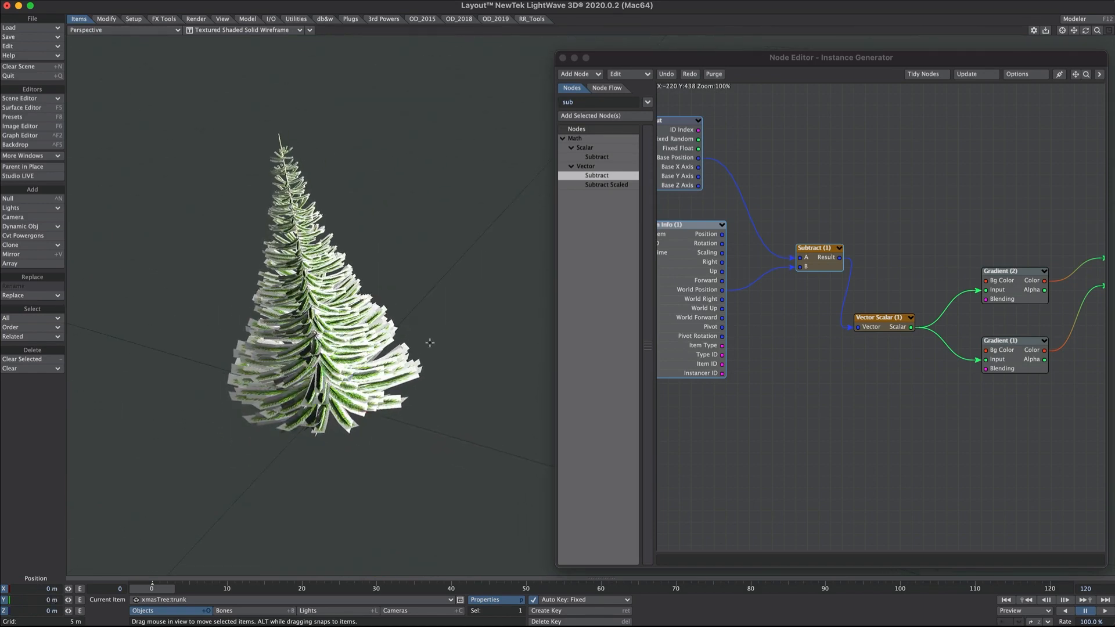
- Scale the tree up uniformly to see how the instanced needles follow
key(shift+h)
drag(316, 336, 343, 521)
scroll(402, 419, down, 5)
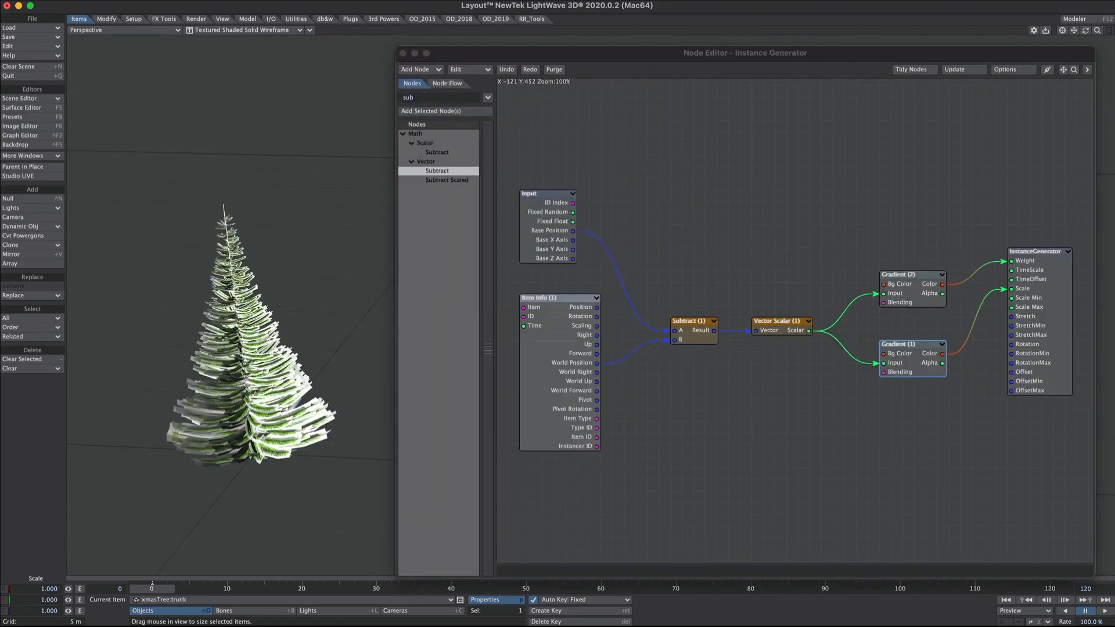
- Enable Show Key Inputs on Gradient (1) to expose Key (2) Color, Pos and Alpha
double_click(917, 373)
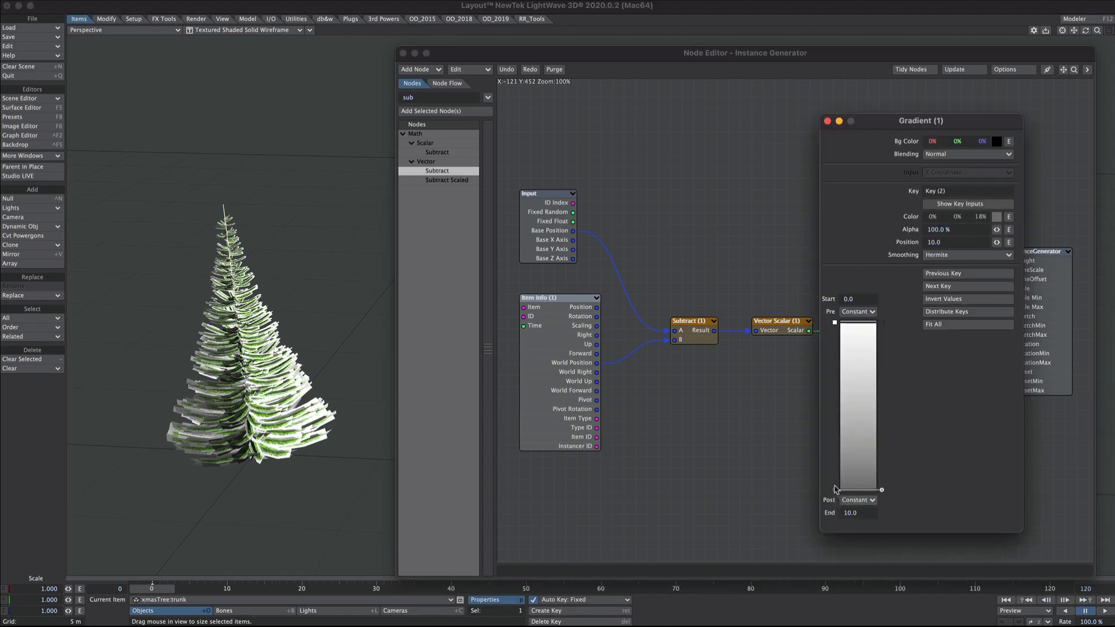
mouse_move(835, 489)
mouse_down()
mouse_move(841, 380)
mouse_move(836, 490)
mouse_up()
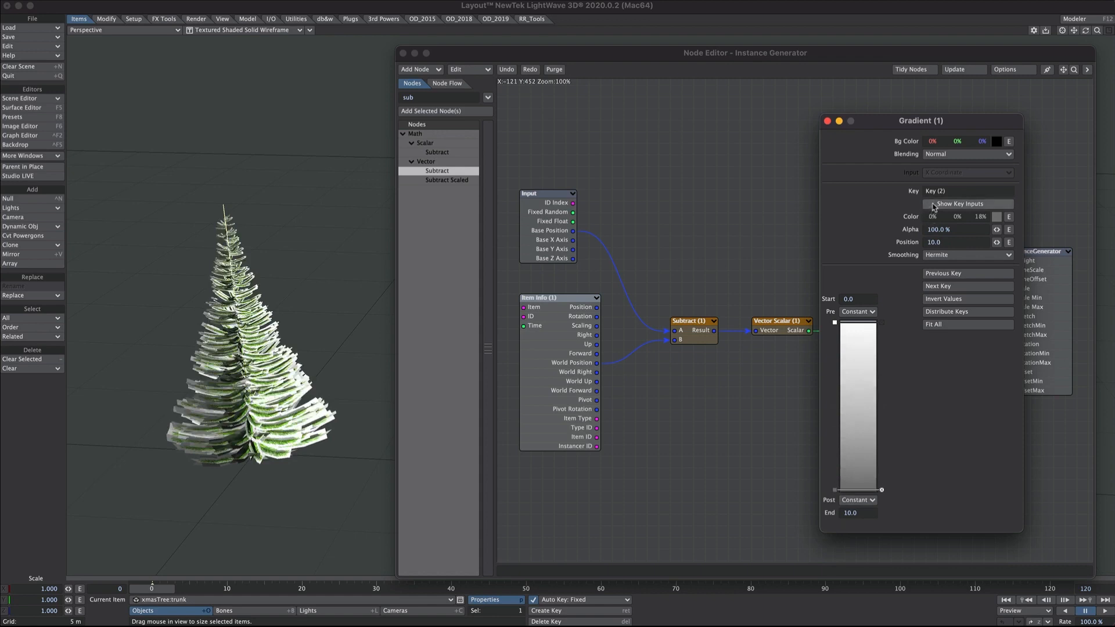
click(979, 203)
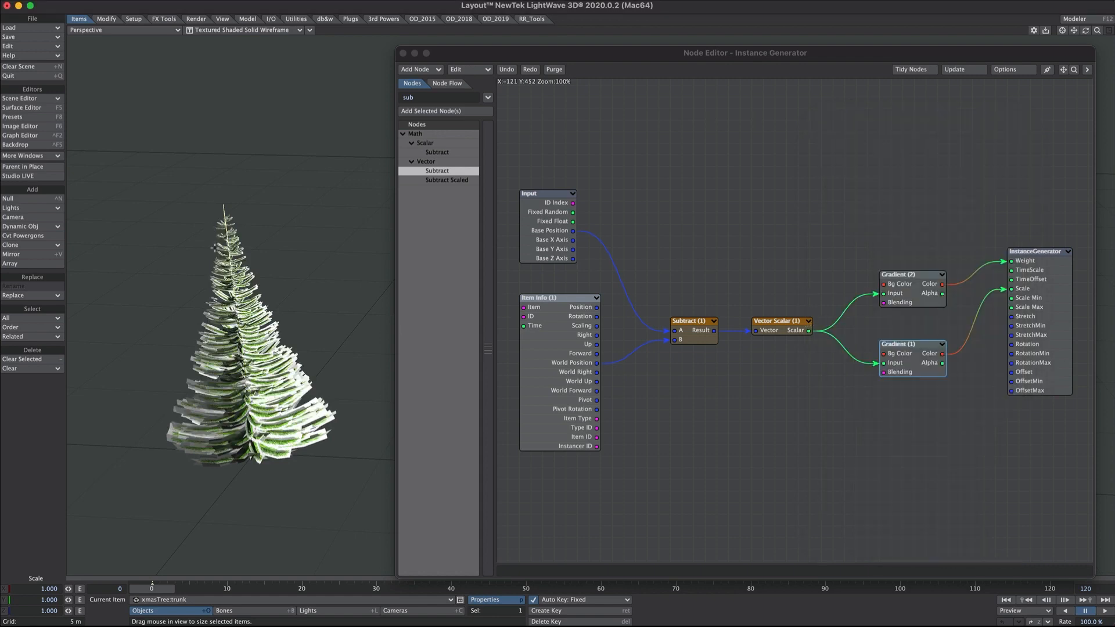
click(607, 368)
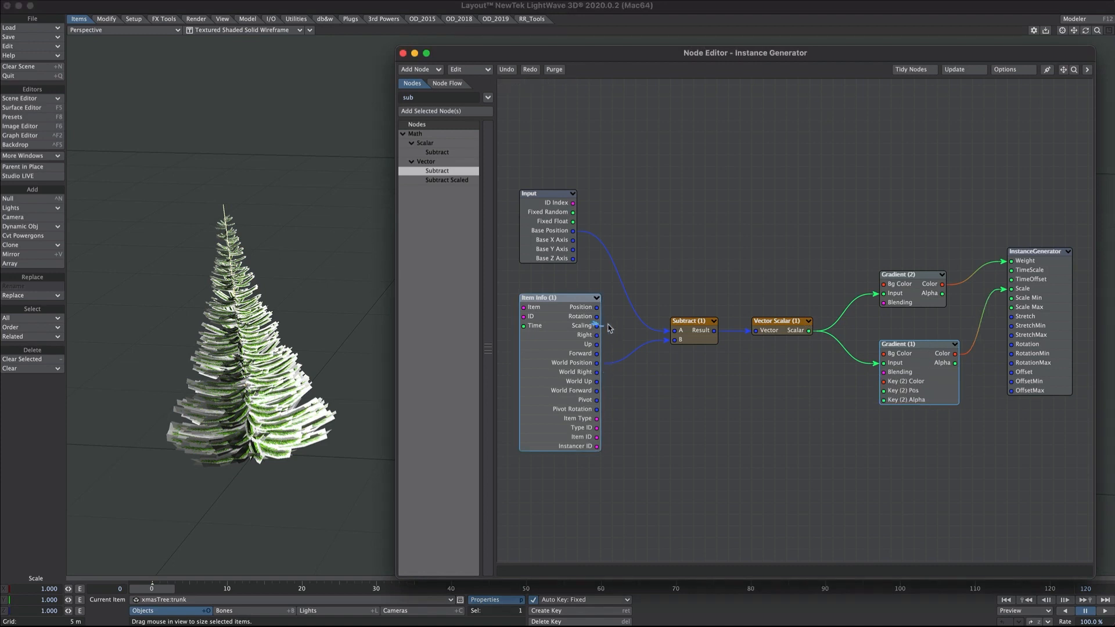
- Add a Scalar node and a scalar Multiply node, and wire Item Info Scaling into Multiply's A
click(409, 99)
text(scal)
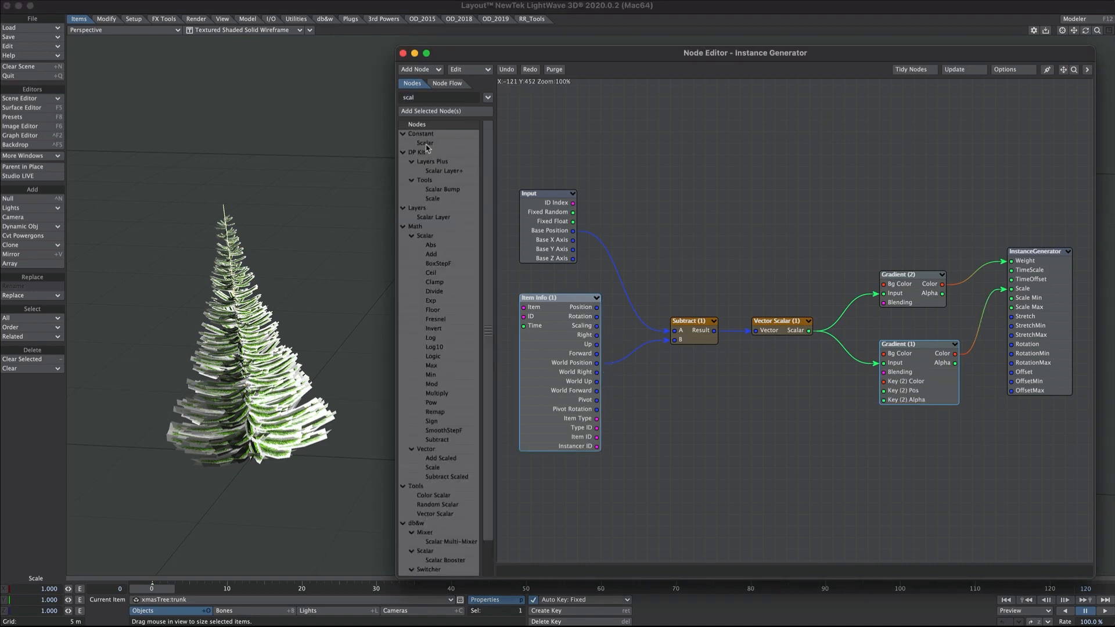
double_click(426, 143)
drag(791, 314, 750, 449)
click(406, 97)
text(multi)
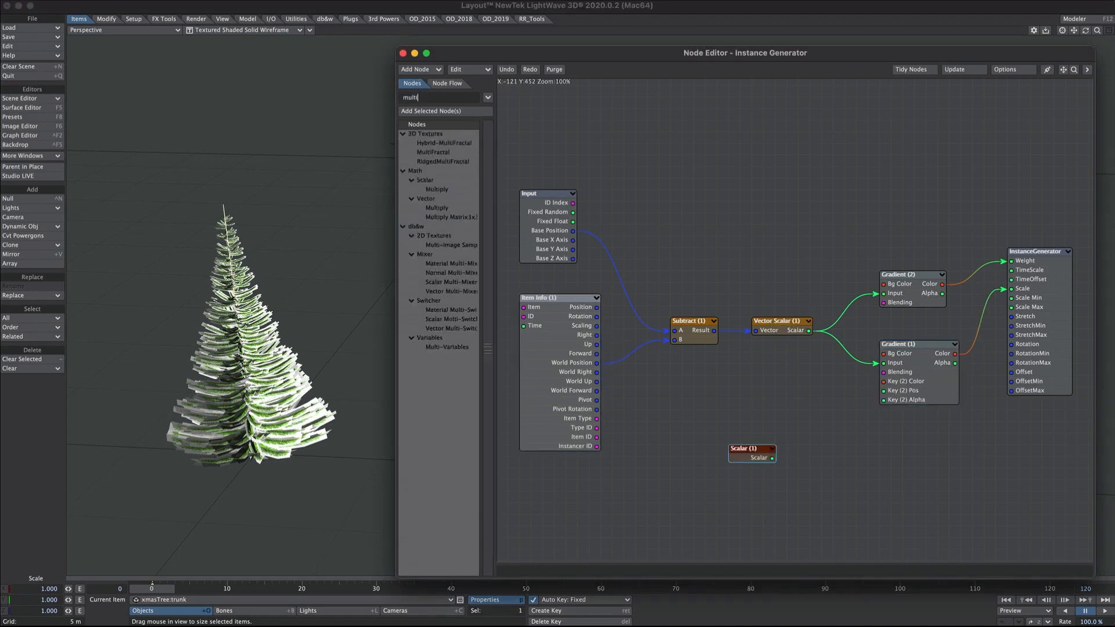
double_click(437, 191)
drag(787, 310, 777, 391)
drag(752, 455, 694, 453)
drag(775, 392, 763, 403)
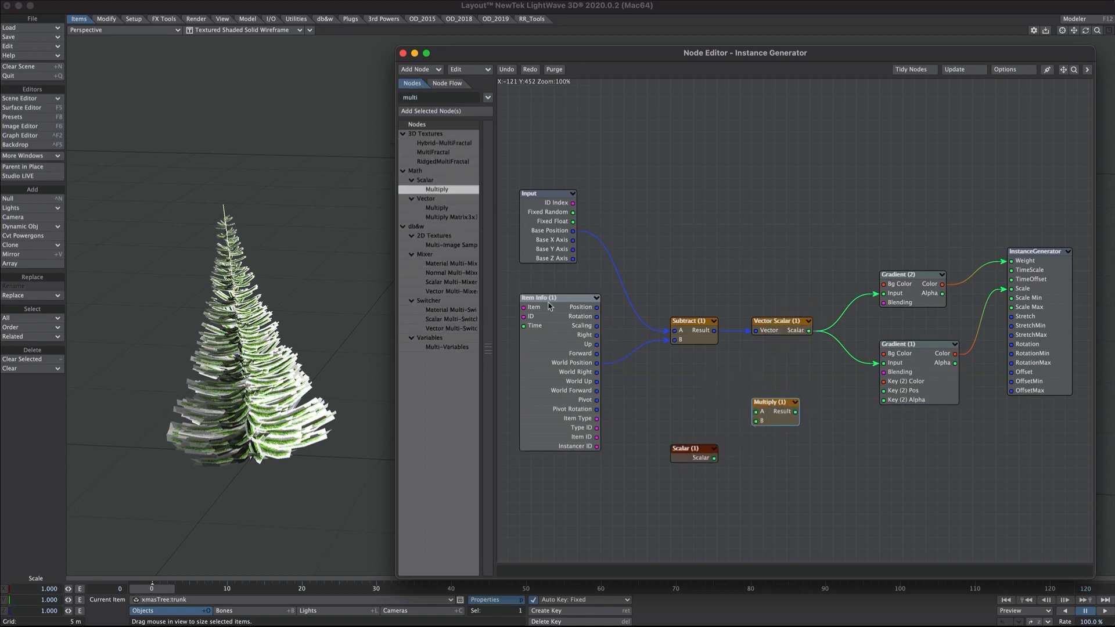
drag(596, 330, 755, 412)
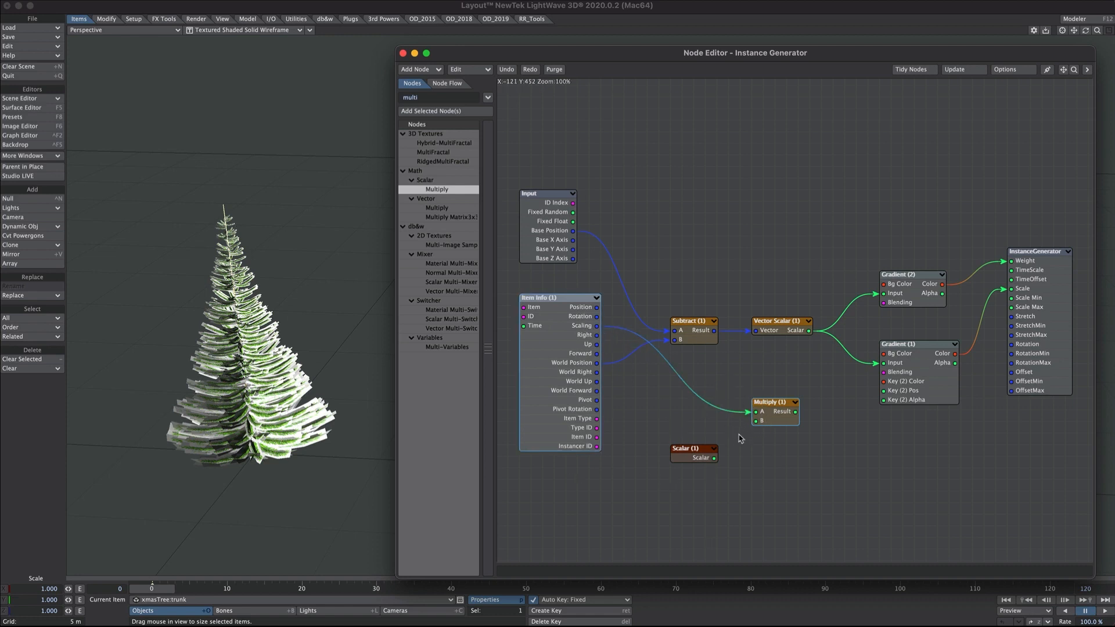
- Set the Scalar to 10.0 and wire it through Multiply into Gradient (1)'s Key (2) Pos, then test-scale the tree
double_click(904, 400)
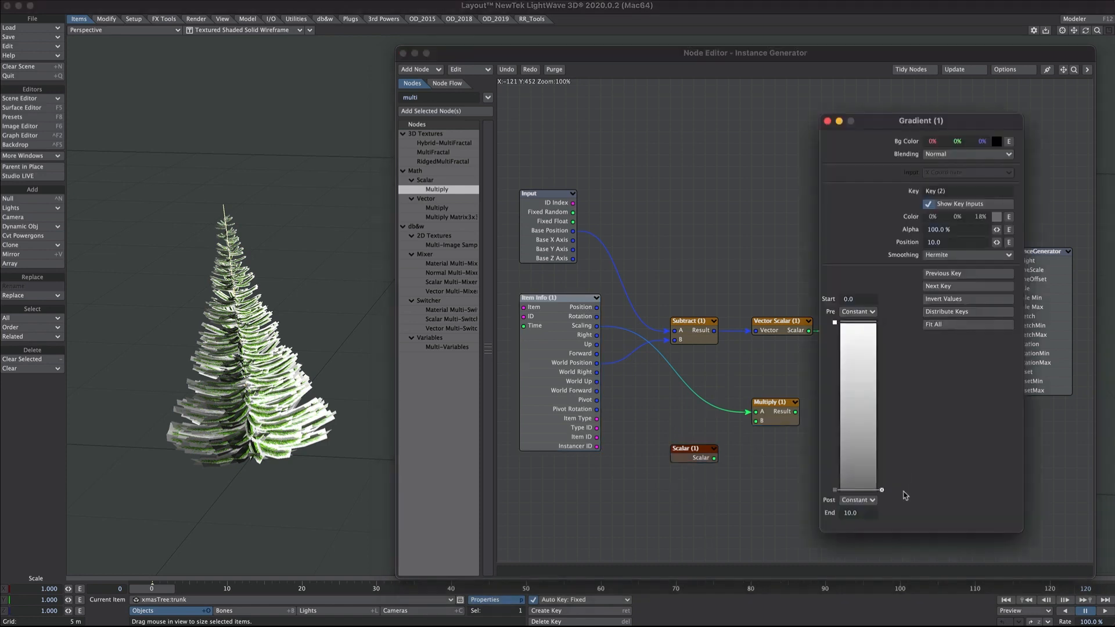
double_click(848, 514)
click(827, 120)
double_click(700, 449)
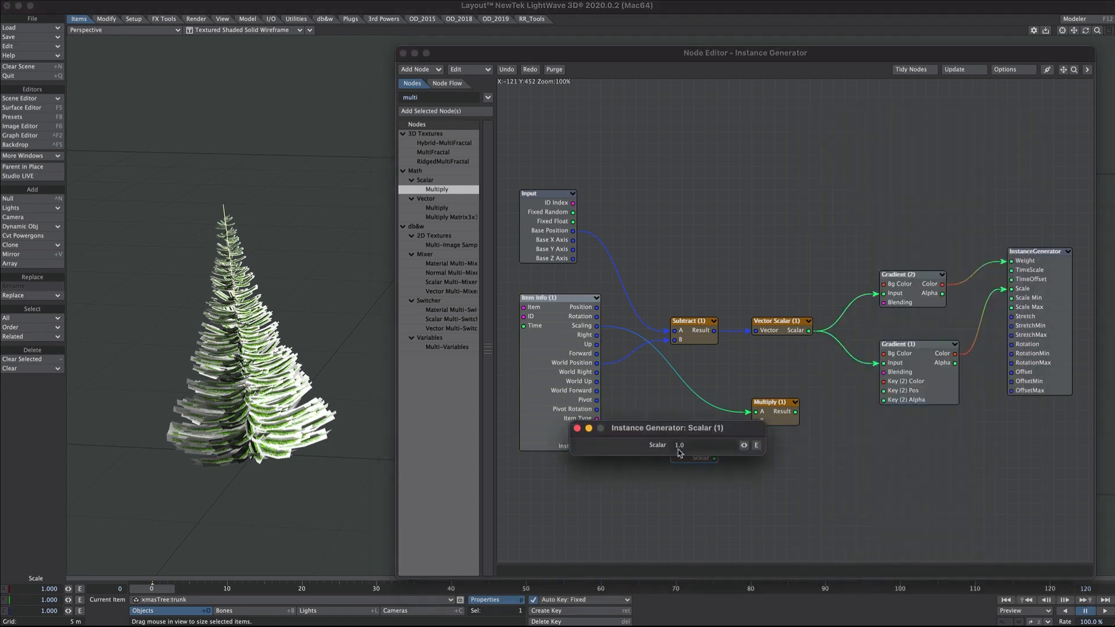
text(10.0)
click(577, 428)
drag(714, 458, 924, 393)
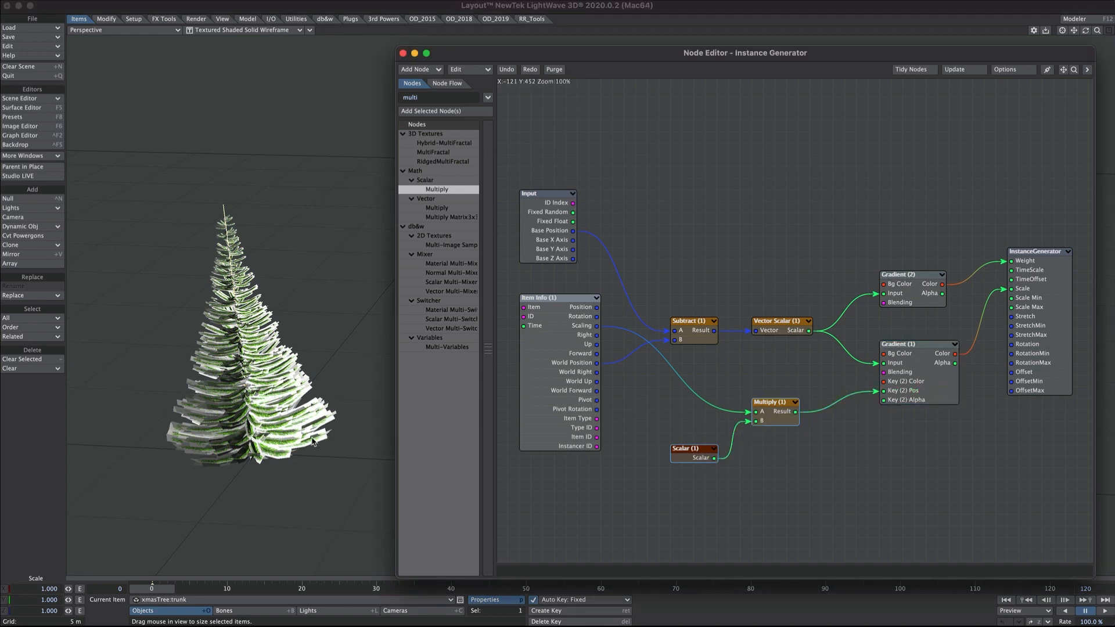
drag(257, 450, 366, 450)
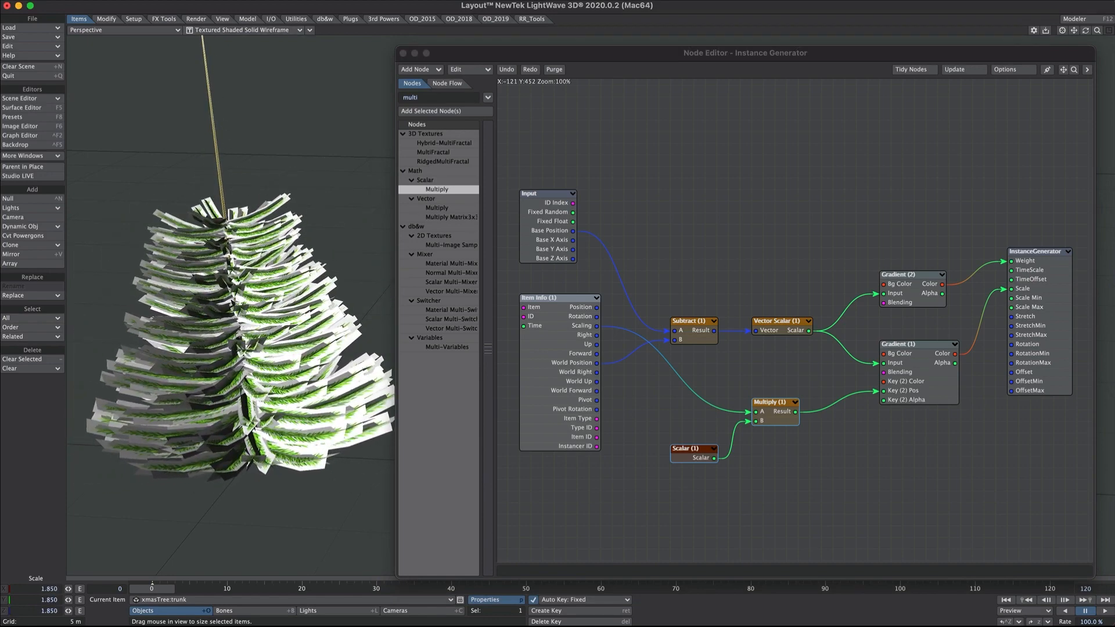
key(ctrl+z)
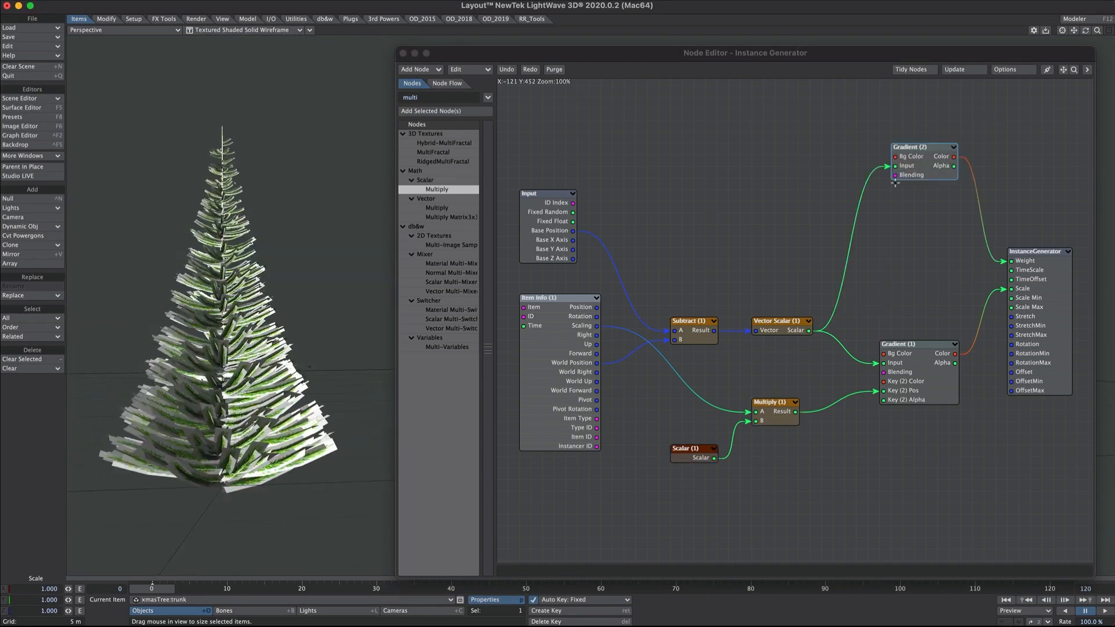
- Add a dark top key to Gradient (2) and set the first key's smoothing to Step
double_click(923, 175)
drag(835, 346, 839, 319)
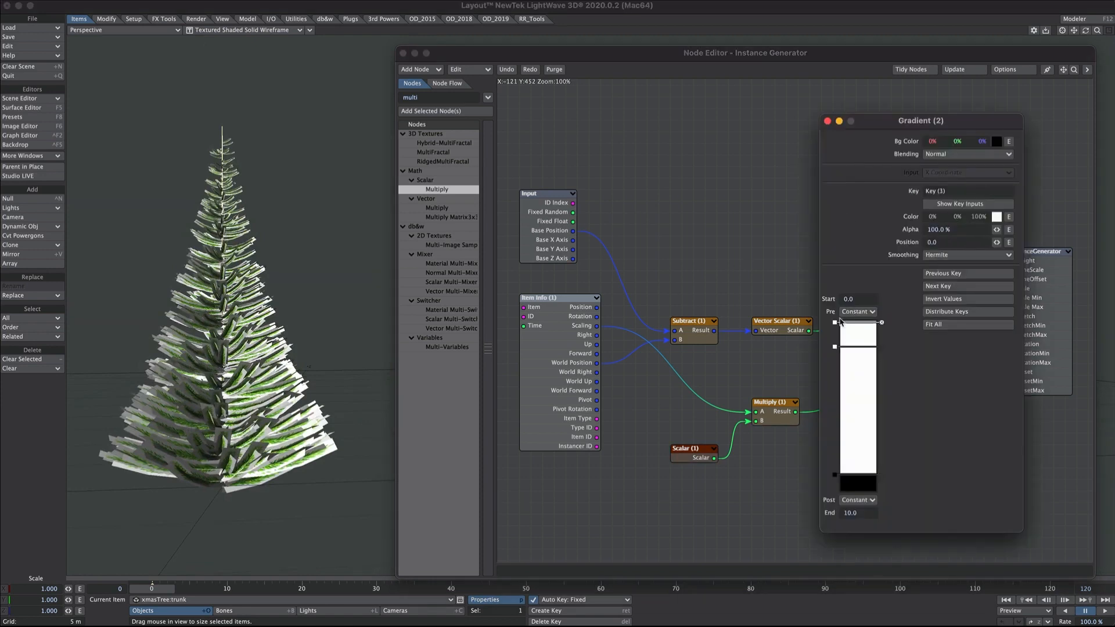
drag(979, 217, 286, 255)
click(835, 348)
click(931, 254)
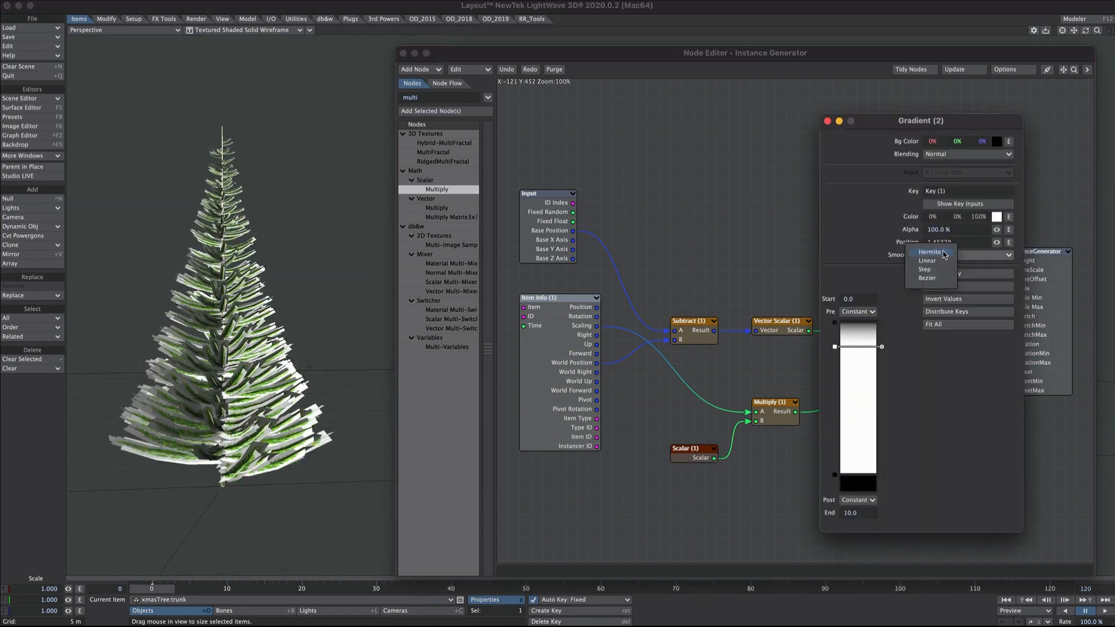
click(931, 278)
drag(835, 348, 836, 339)
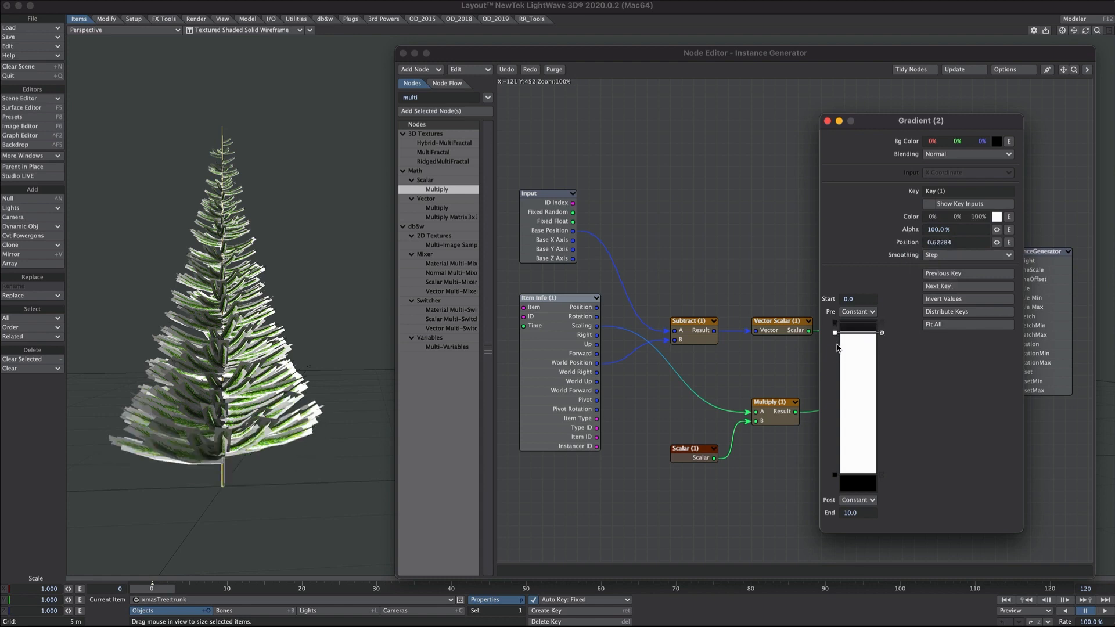
- Turn on Show Key Inputs for Gradient (2) and expand the node to reveal its key inputs
click(954, 205)
click(835, 476)
click(827, 122)
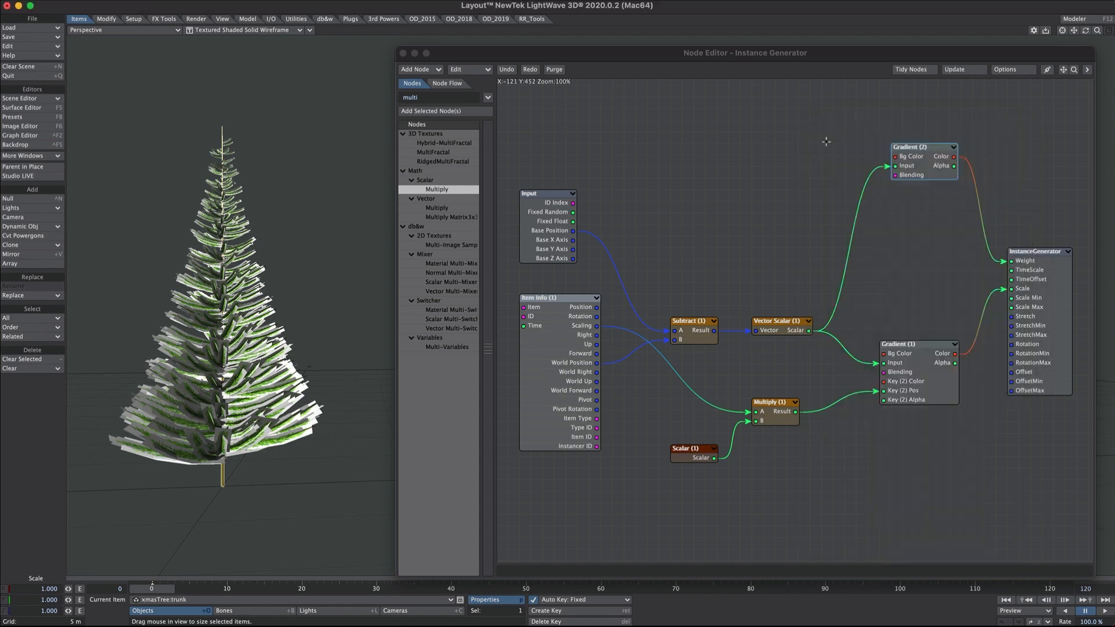
click(915, 176)
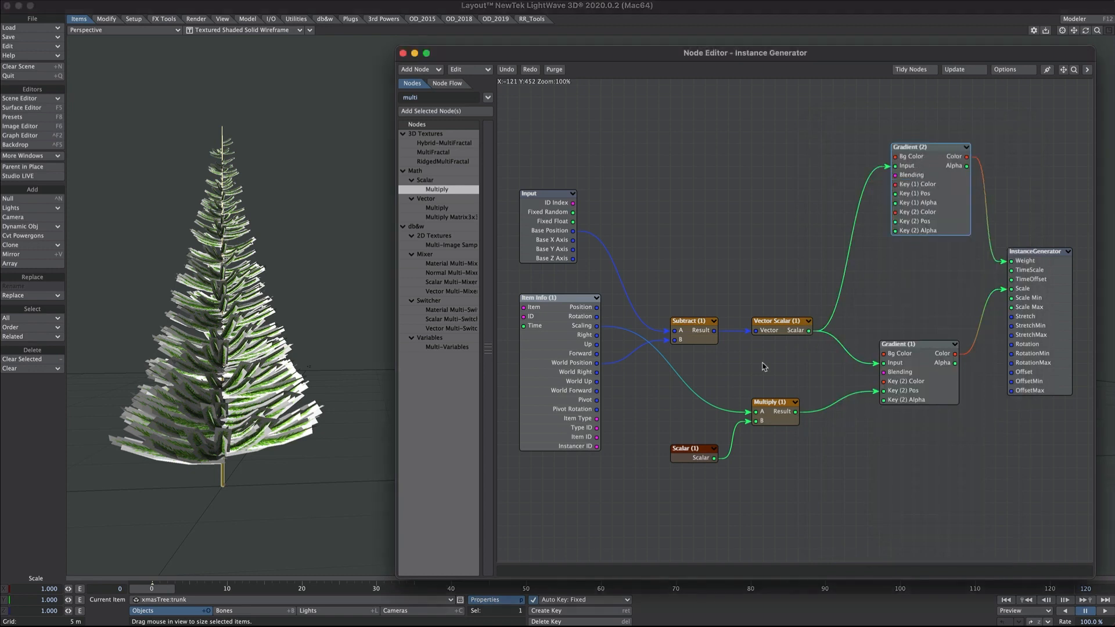
click(776, 419)
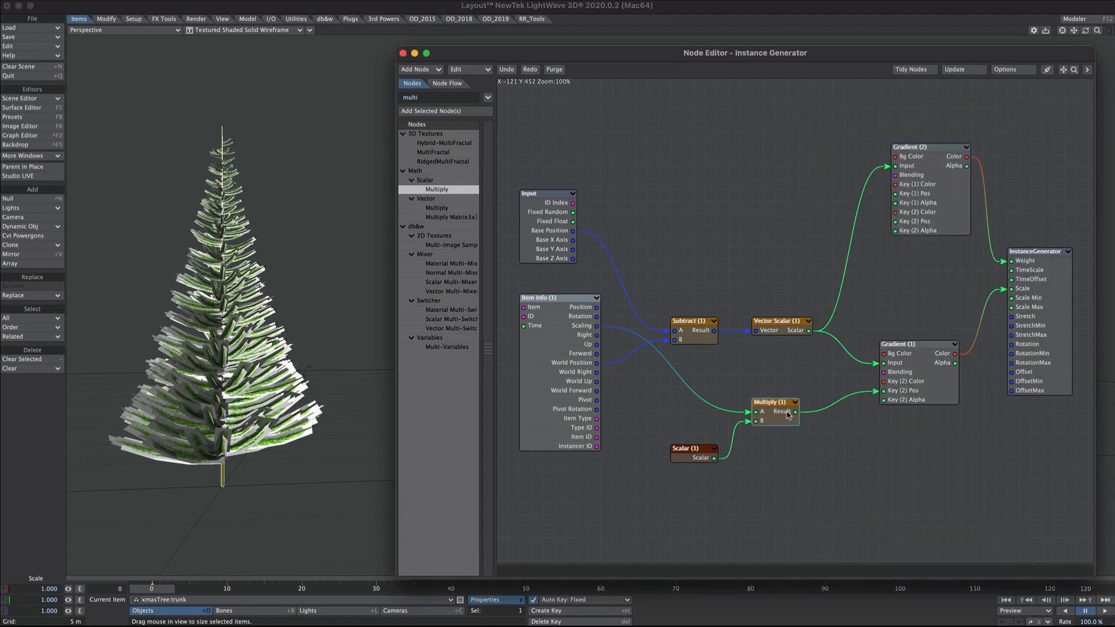
- Paste two copies of Multiply (1) and wire Item Info Scaling into both new nodes
key(ctrl+v)
drag(792, 320, 782, 222)
key(ctrl+v)
drag(788, 319, 770, 261)
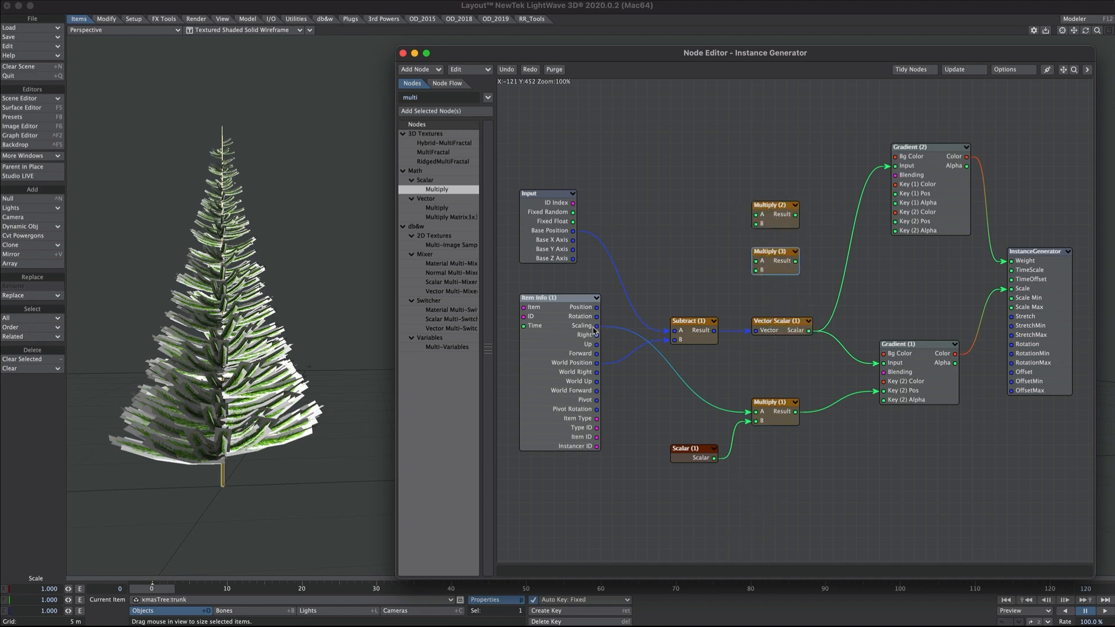
drag(597, 326, 756, 261)
double_click(912, 230)
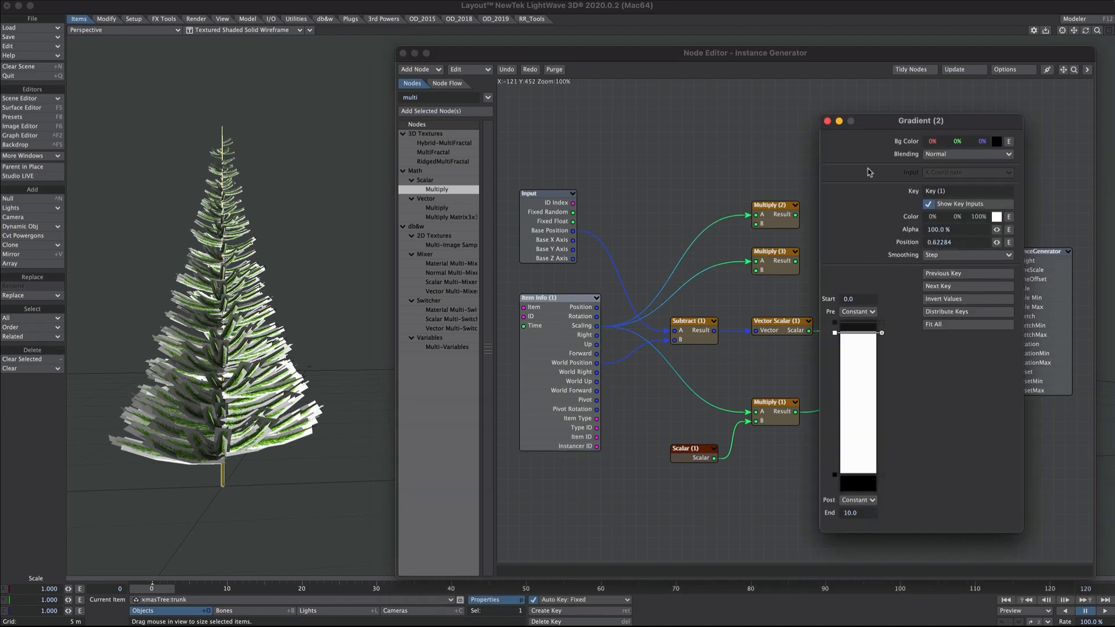
click(827, 122)
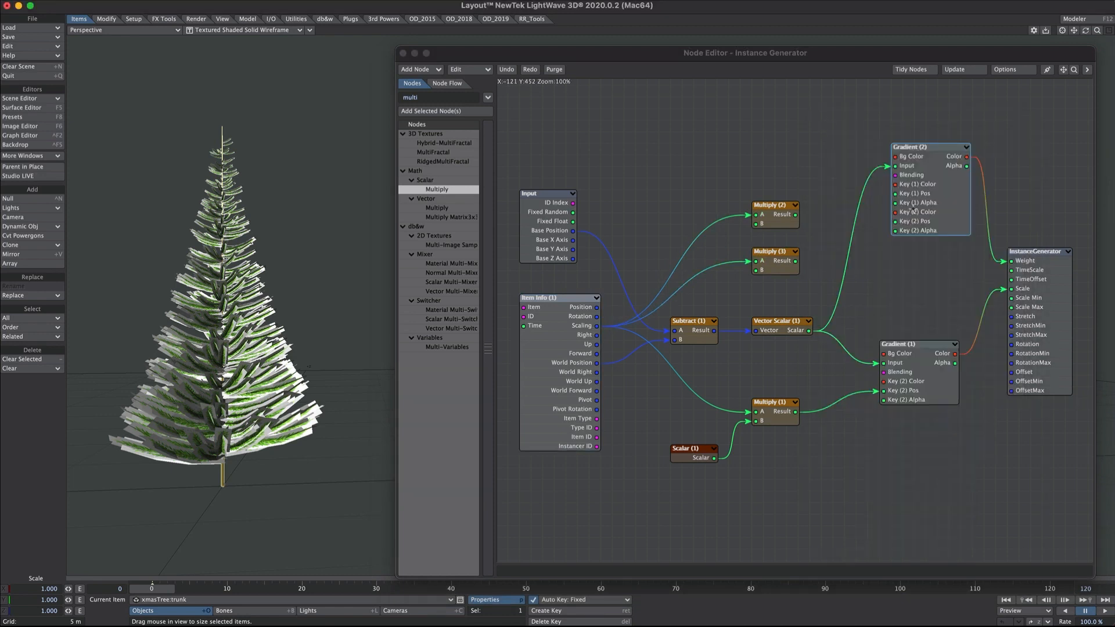
- Set Multiply (2)'s B value to 0.6
double_click(775, 265)
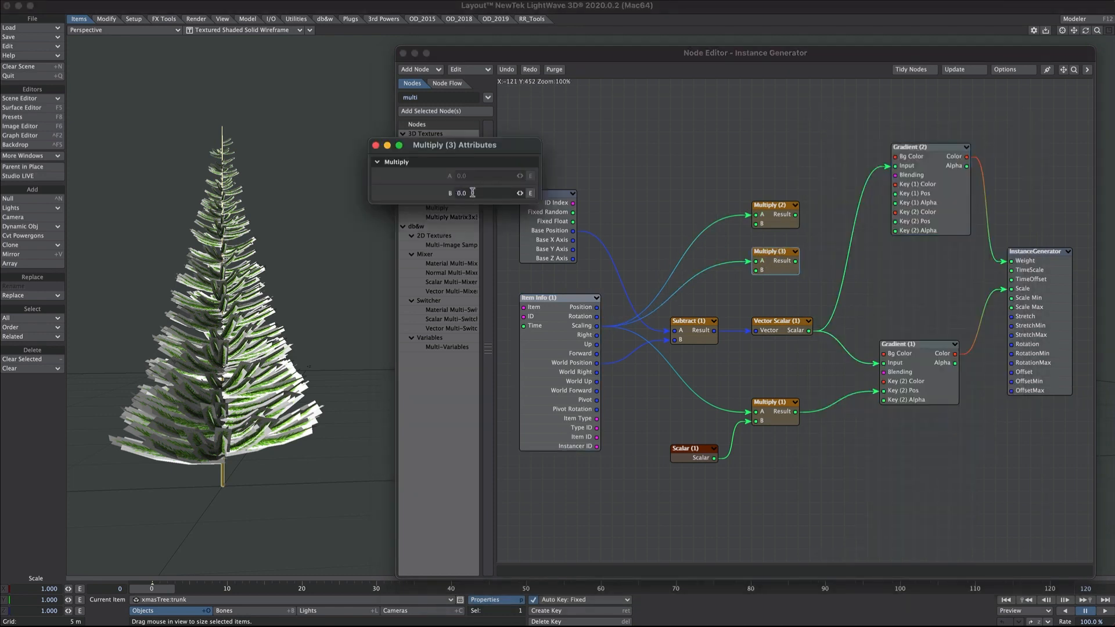
drag(470, 193, 424, 195)
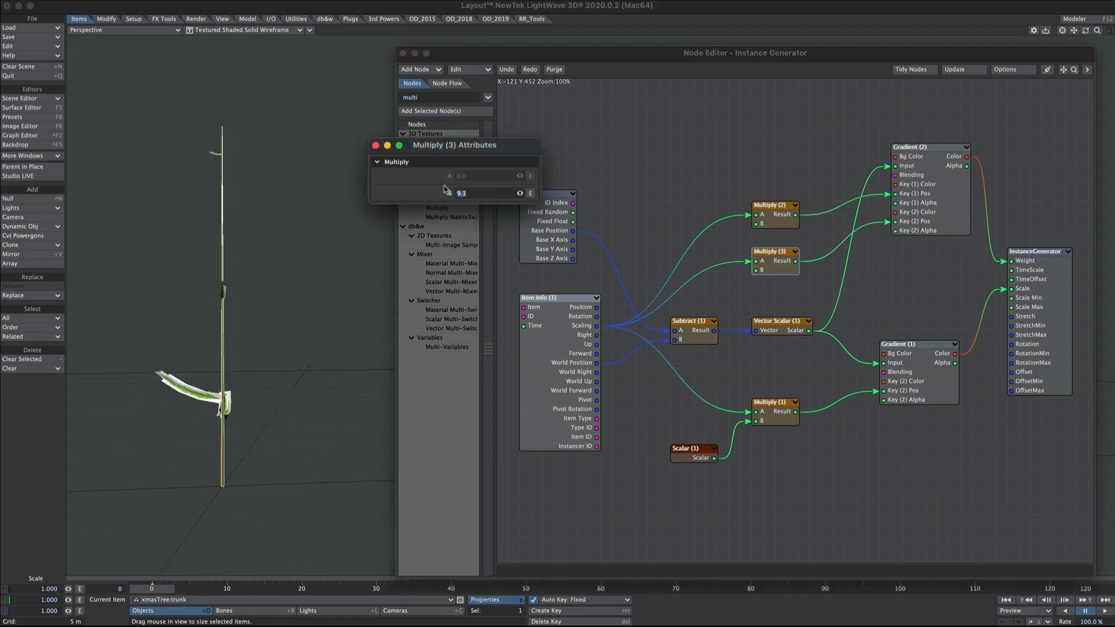
click(376, 145)
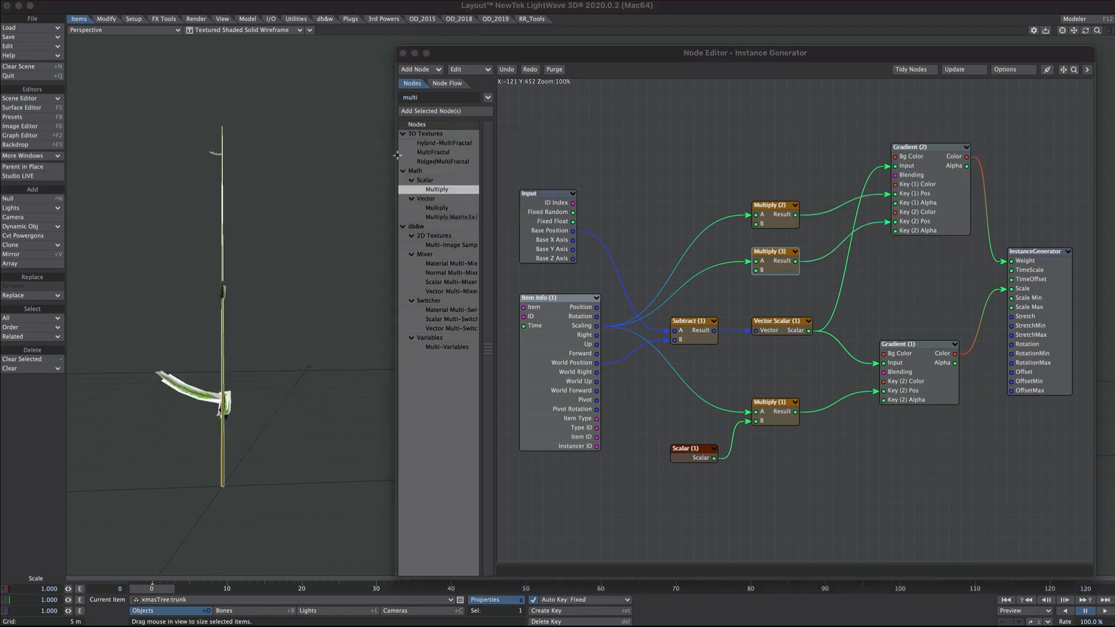
double_click(776, 224)
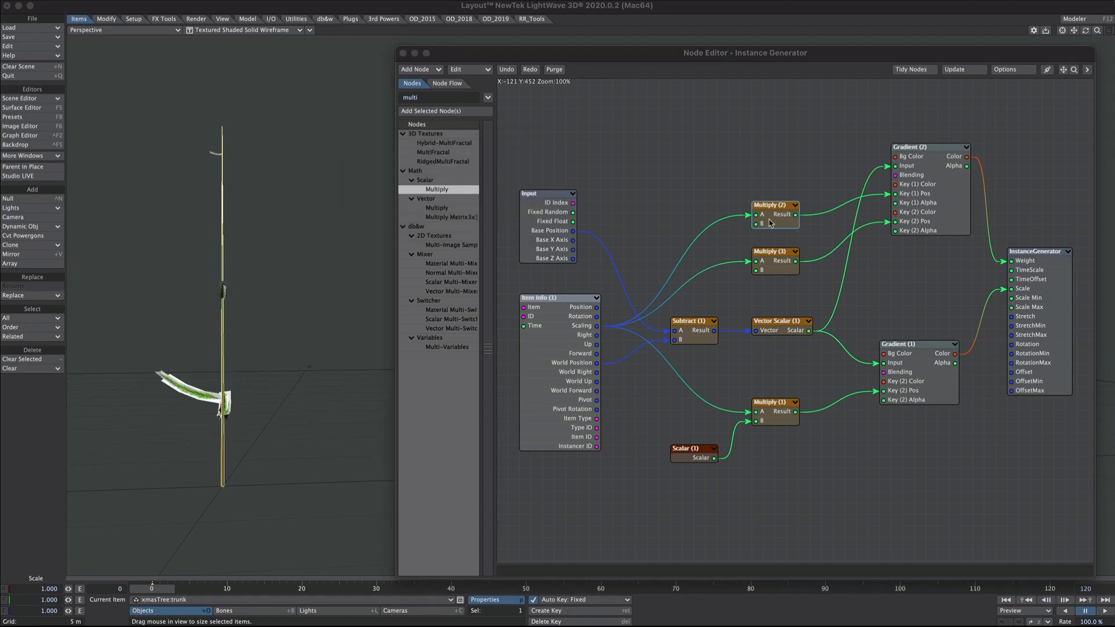
double_click(779, 225)
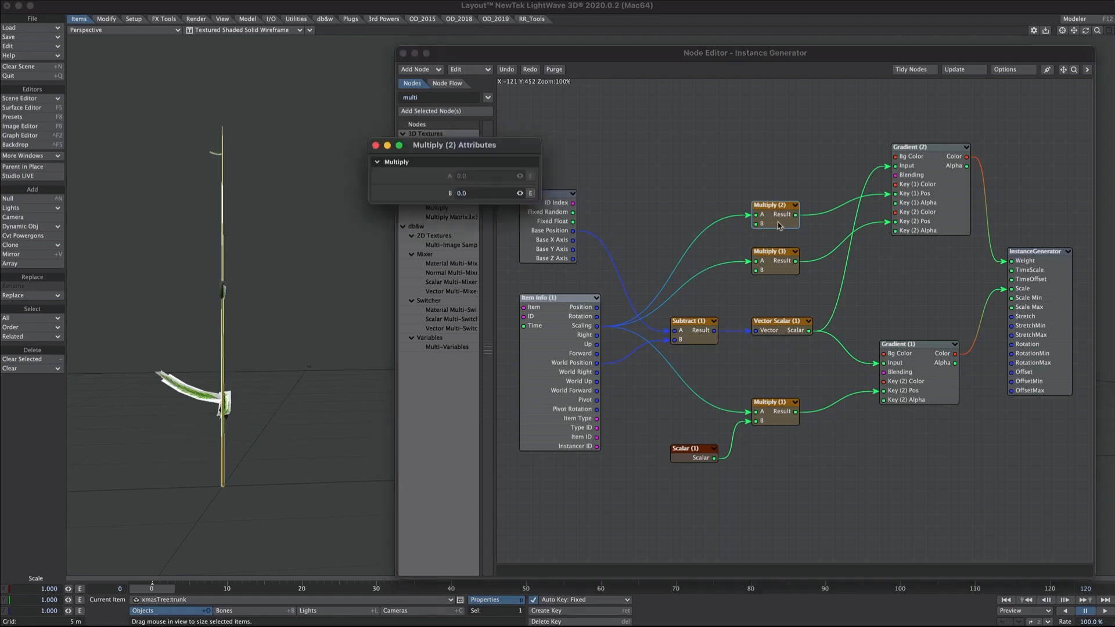
click(457, 194)
text(.6)
key(Return)
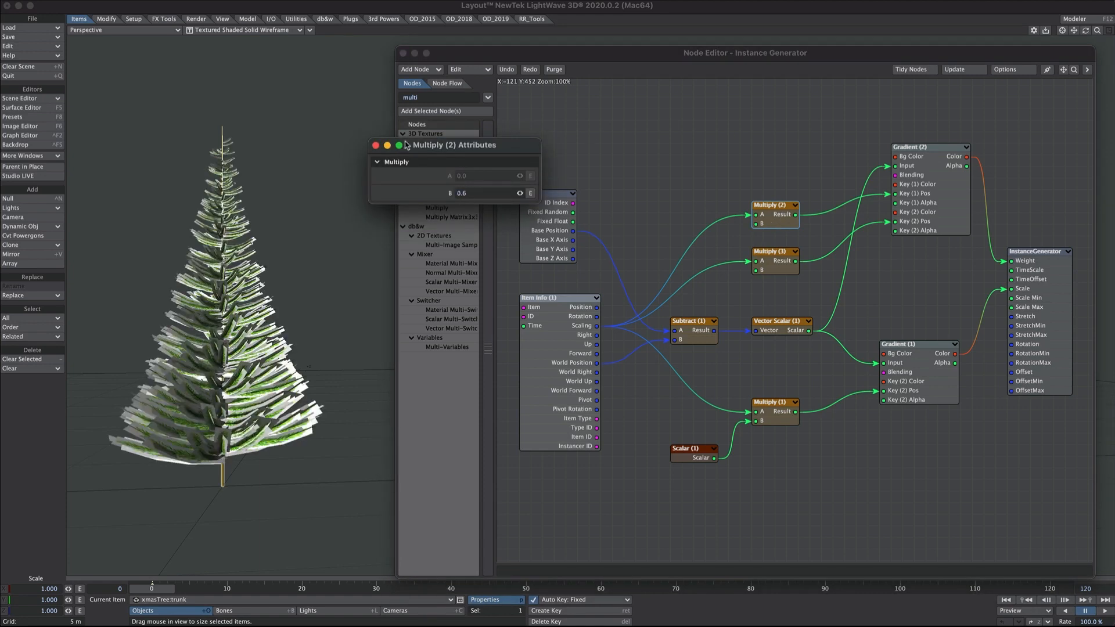
click(520, 194)
drag(521, 192, 523, 193)
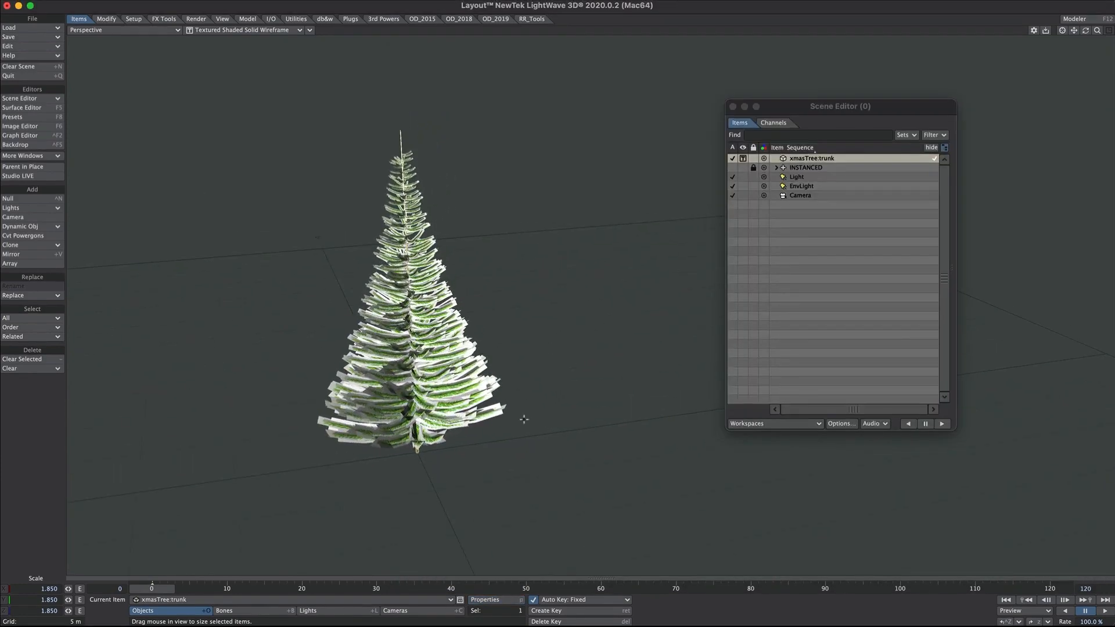
- Rotate the tree slightly and enlarge it to a scale of 3.550
key(y)
drag(525, 420, 583, 469)
key(t)
key(shift+h)
drag(584, 470, 648, 456)
scroll(580, 407, down, 5)
mouse_move(540, 336)
alt+mouse_down()
mouse_move(472, 384)
mouse_move(697, 235)
mouse_move(689, 217)
mouse_move(366, 232)
mouse_move(471, 107)
alt+mouse_up()
- Clone the tree and resize the clones: shrink the back one, enlarge the left, set the right to 2.022
key(ctrl+c)
key(t)
key(ctrl+c)
key(ctrl+c)
key(shift+h)
drag(464, 174, 349, 250)
click(291, 302)
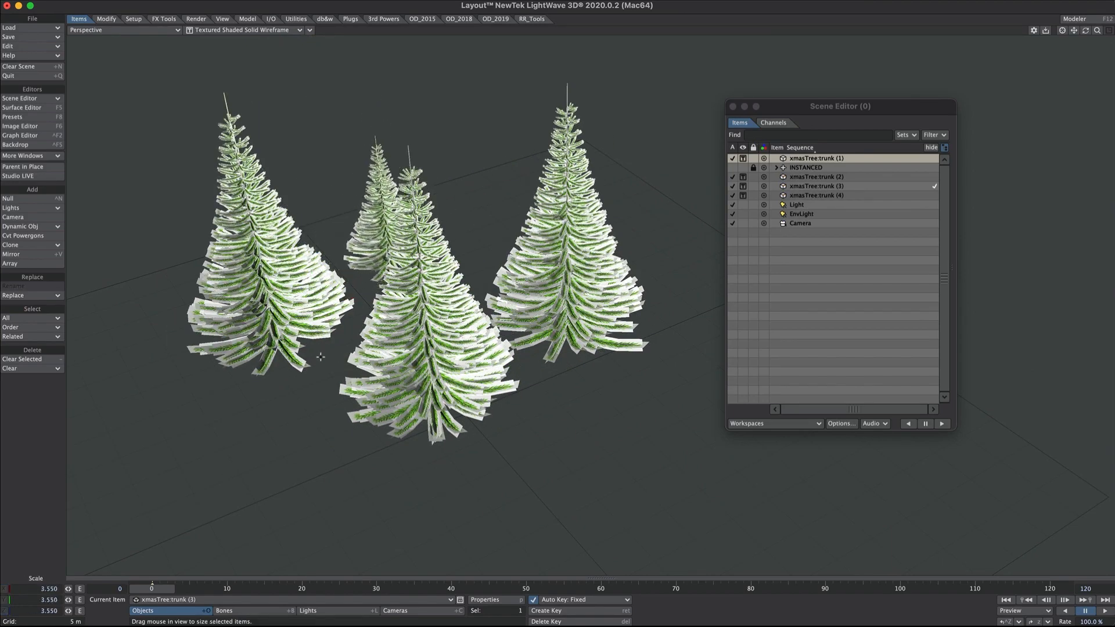
drag(312, 427, 500, 316)
click(621, 291)
alt+drag(500, 317, 534, 319)
- Clear the cloned trees and reset the remaining tree to its original size
key(minus)
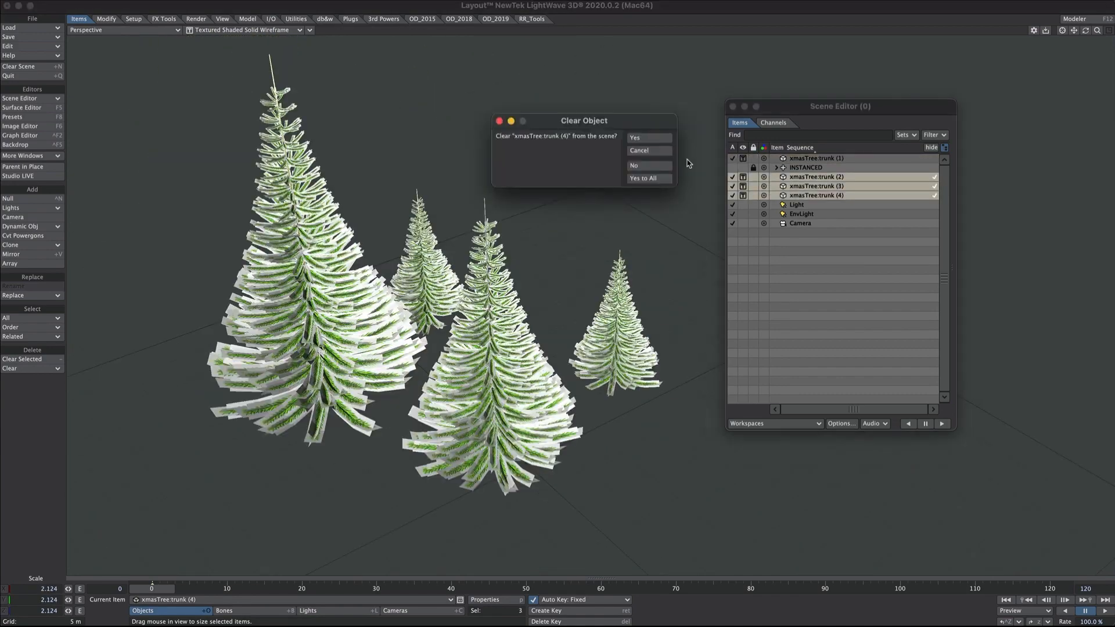
click(650, 181)
ctrl+shift+click(375, 401)
scroll(374, 402, down, 20)
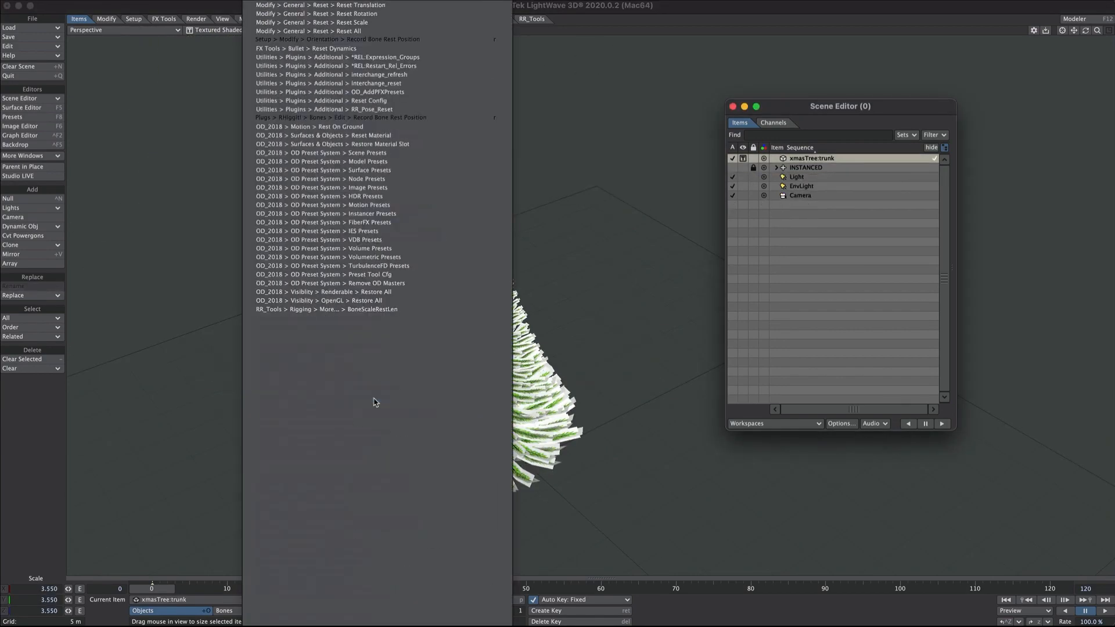
click(374, 402)
key(a)
alt+shift+drag(374, 402, 215, 368)
- Add an Instance Generator to the trunk and paste the branches instancer's settings into it
key(p)
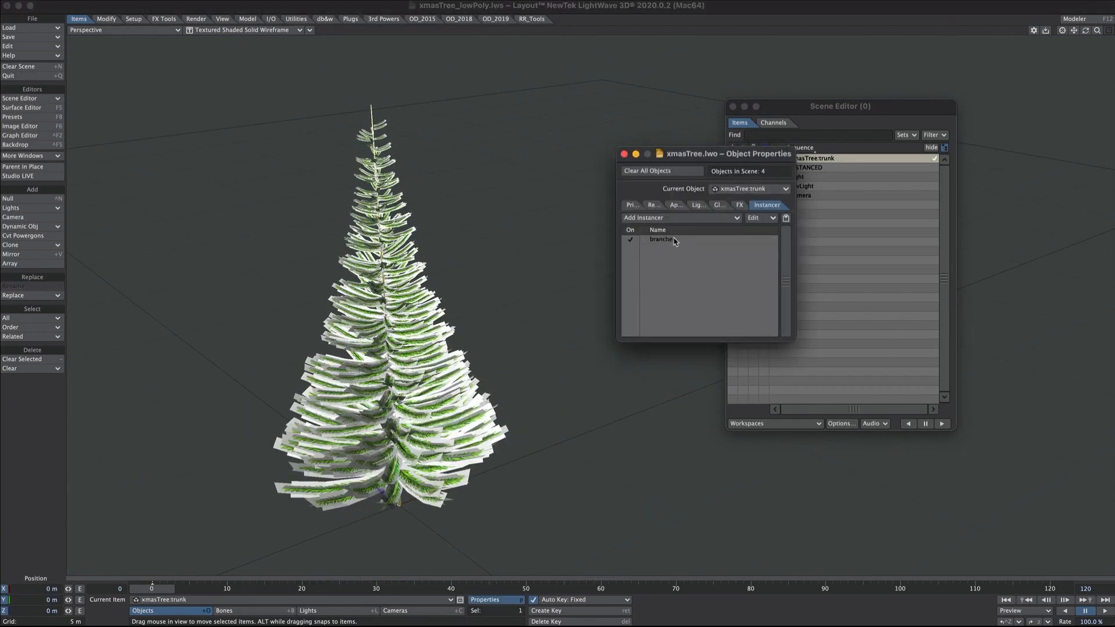
click(645, 219)
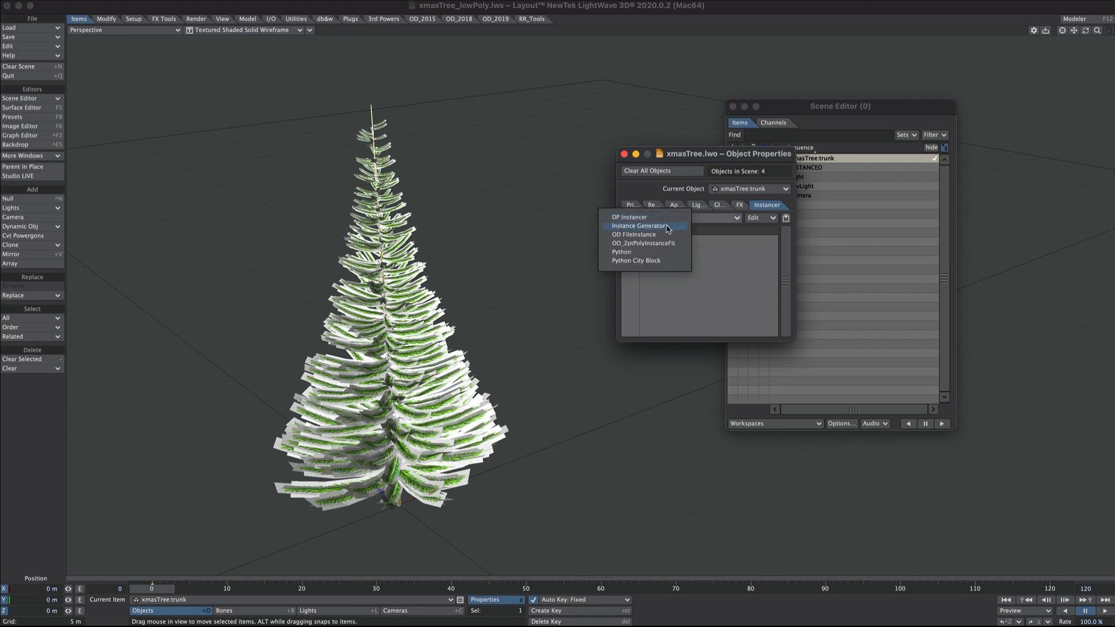
click(671, 231)
click(661, 241)
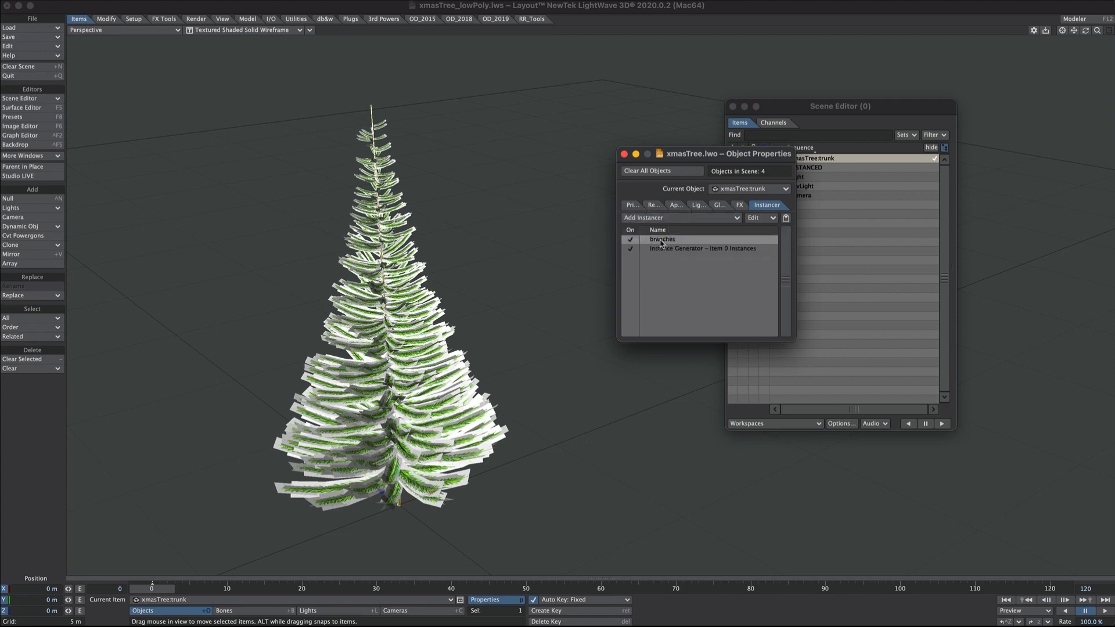
right_click(660, 241)
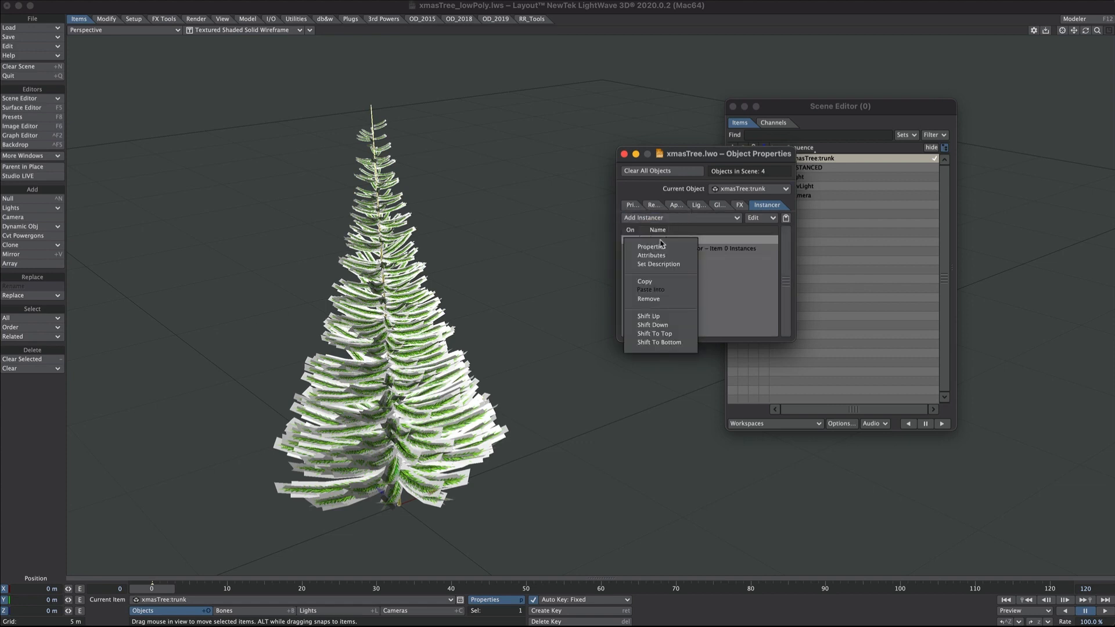
click(678, 286)
click(680, 250)
right_click(675, 250)
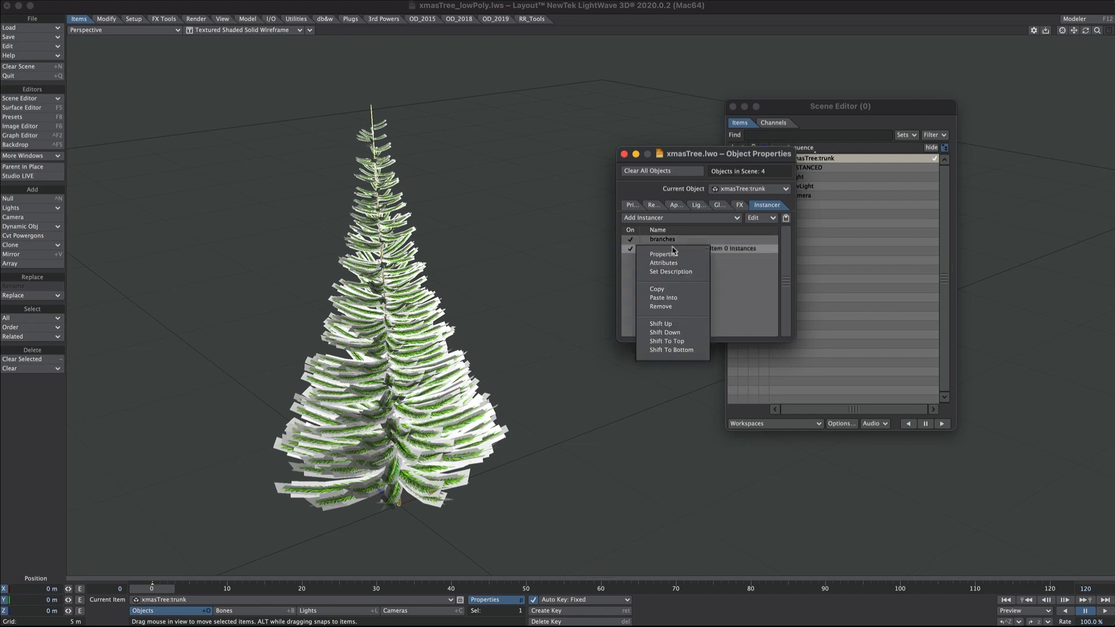
click(666, 297)
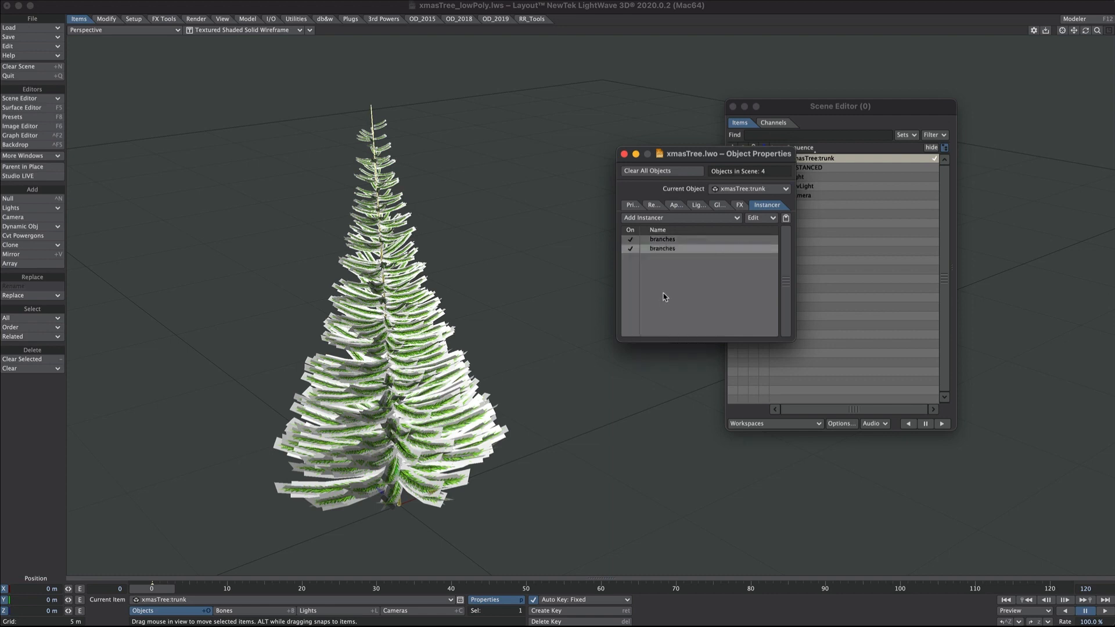
- Rename the second instancer's description to 'baubles' and open its settings
right_click(666, 251)
click(669, 276)
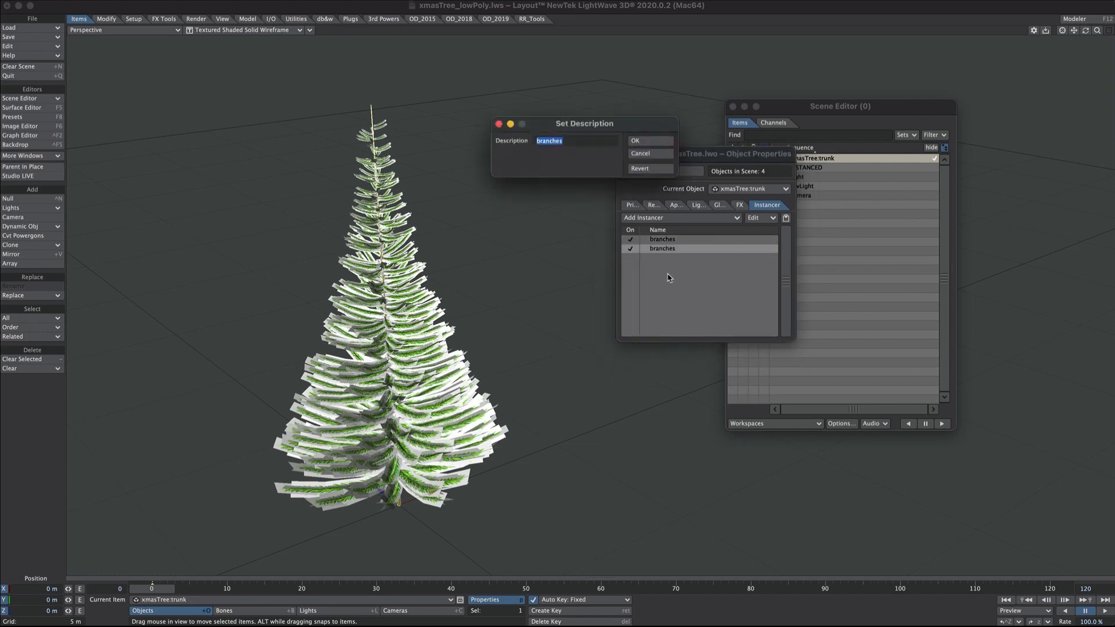
text(baubles)
click(651, 140)
double_click(663, 250)
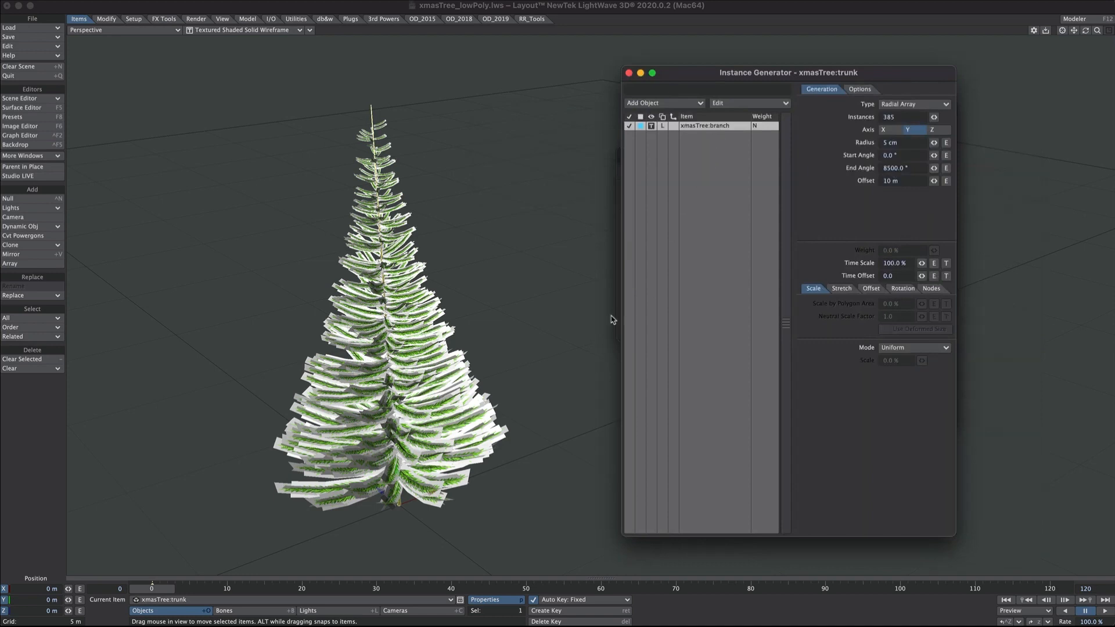
- Replace the instanced branch object with the xmasTree bauble
click(738, 105)
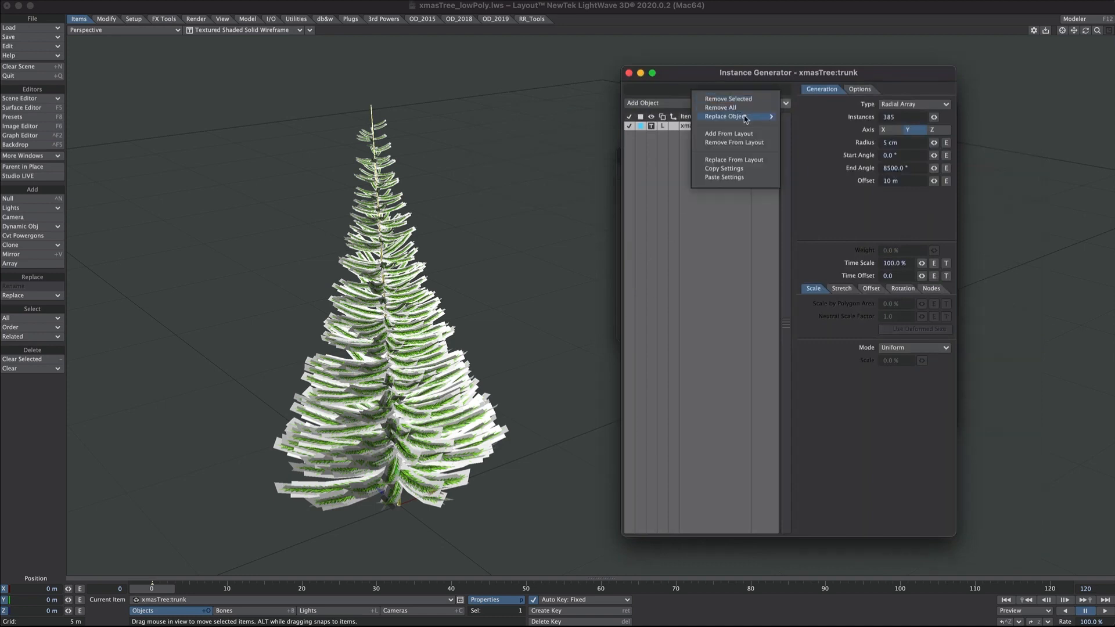
mouse_move(747, 118)
click(842, 142)
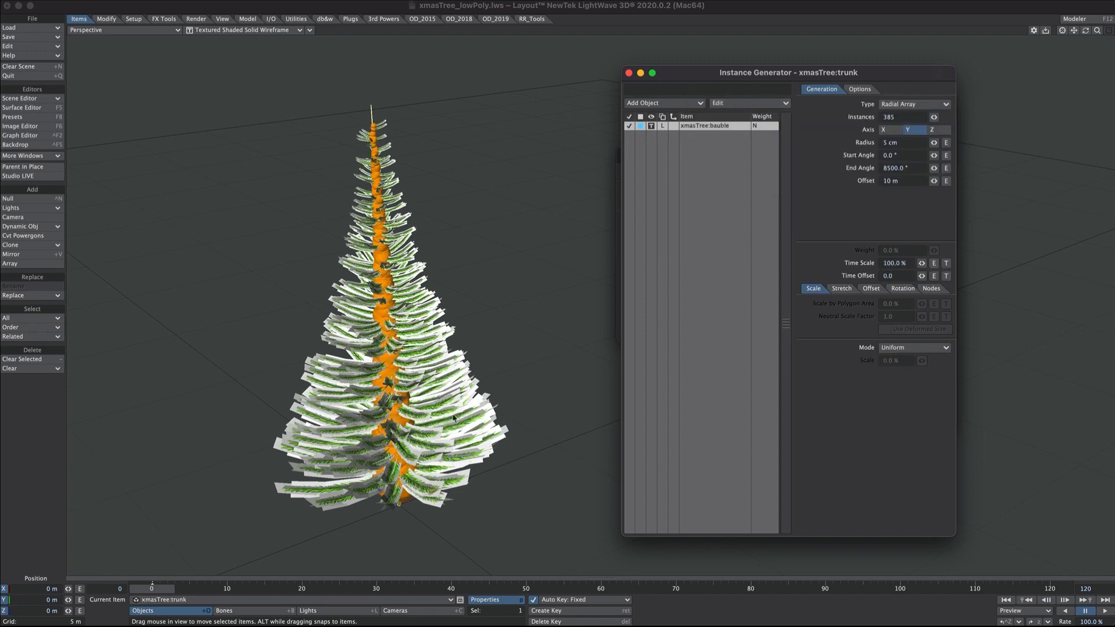
- Set the bauble scale mode to Random with a 40 to 60 percent range
click(901, 349)
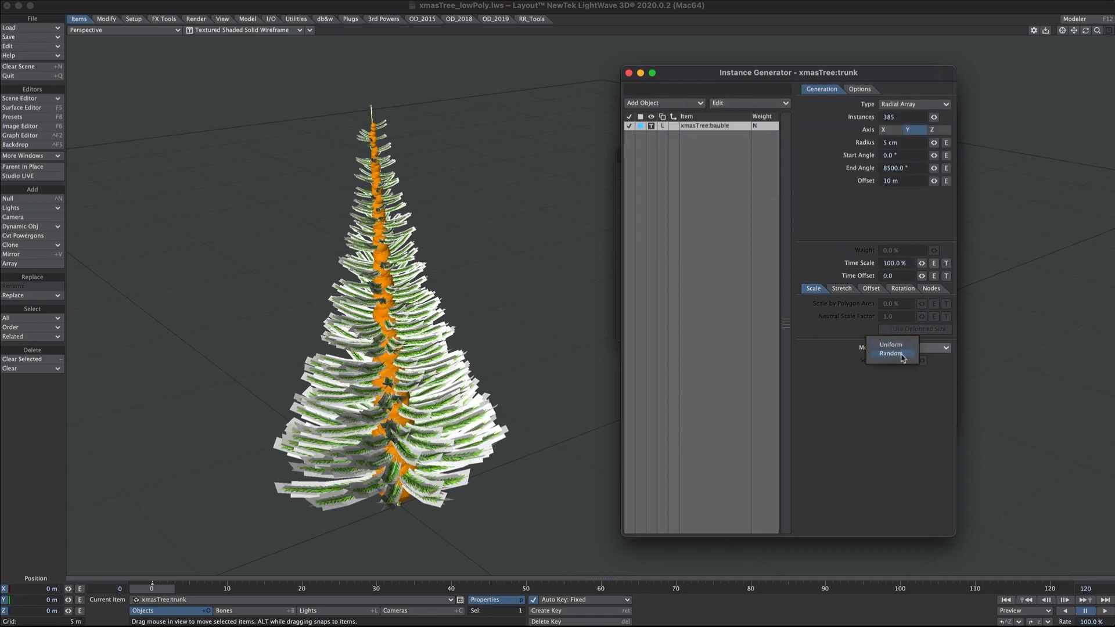
click(891, 353)
click(895, 373)
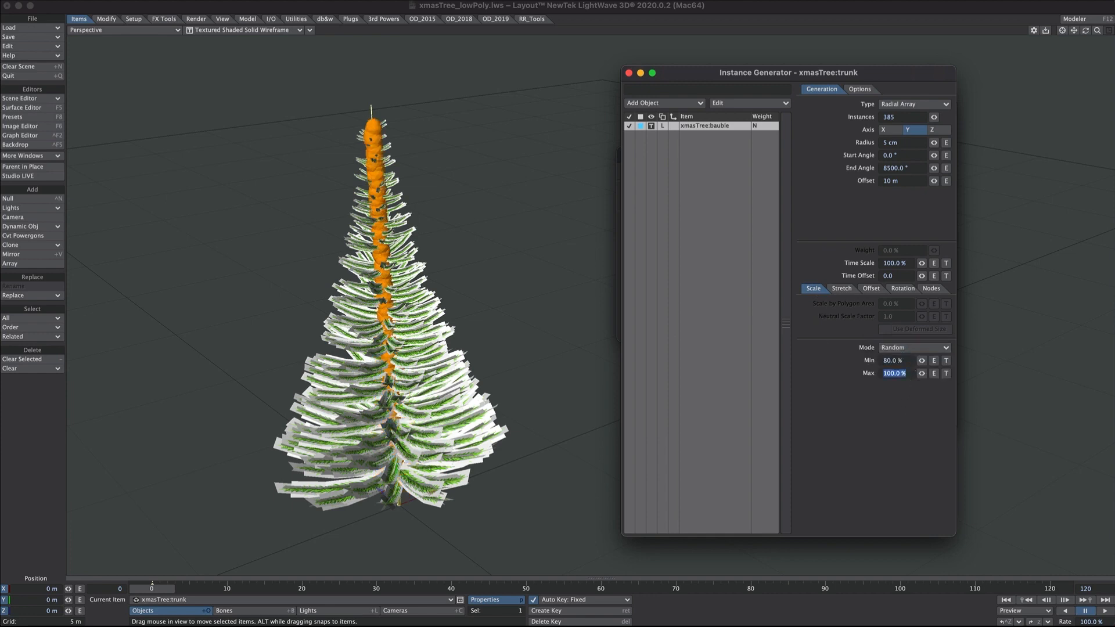
drag(904, 362, 852, 353)
text(60)
key(Tab)
text(80)
key(Return)
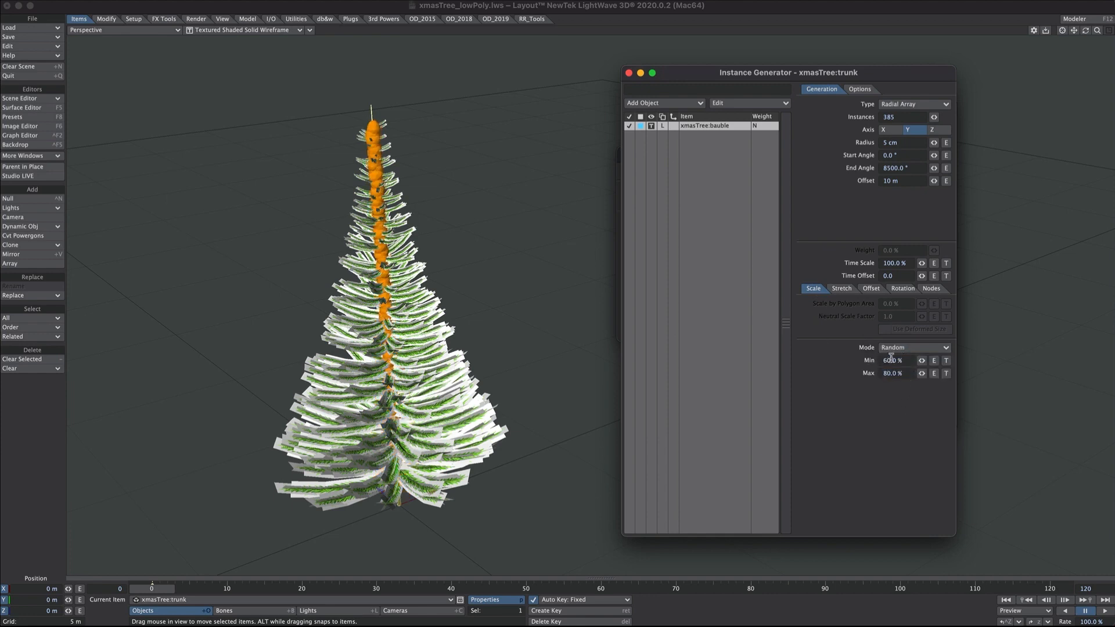
click(891, 360)
text(40)
key(Tab)
text(60)
key(Return)
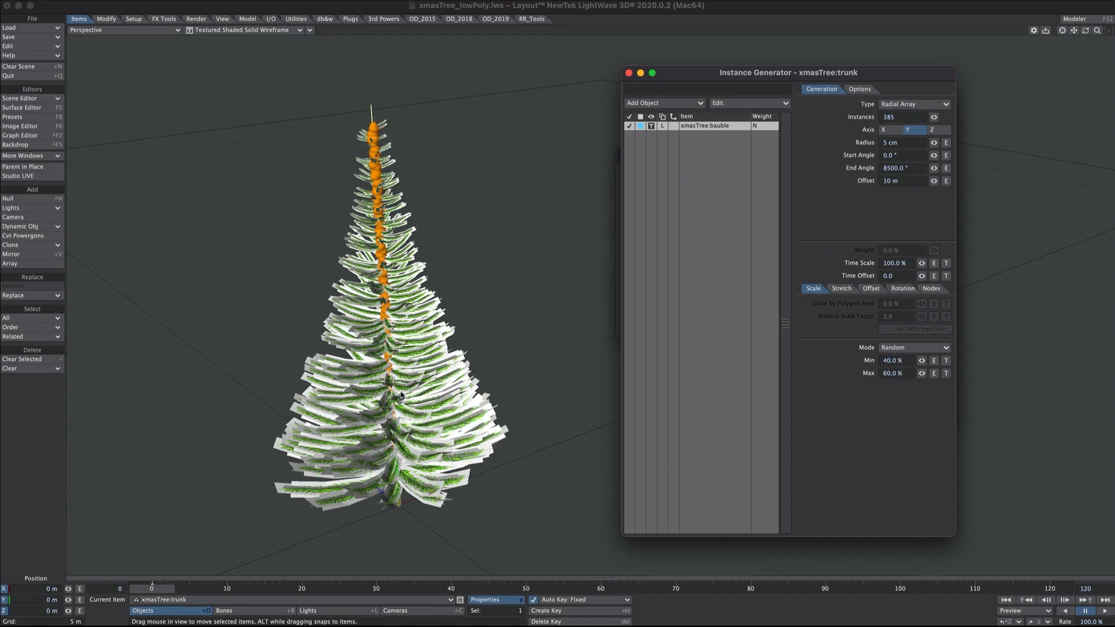
- Set Offset Mode to Uniform, zero all Min/Max H, P, B rotation angles, and open Edit Nodes
click(872, 290)
click(898, 304)
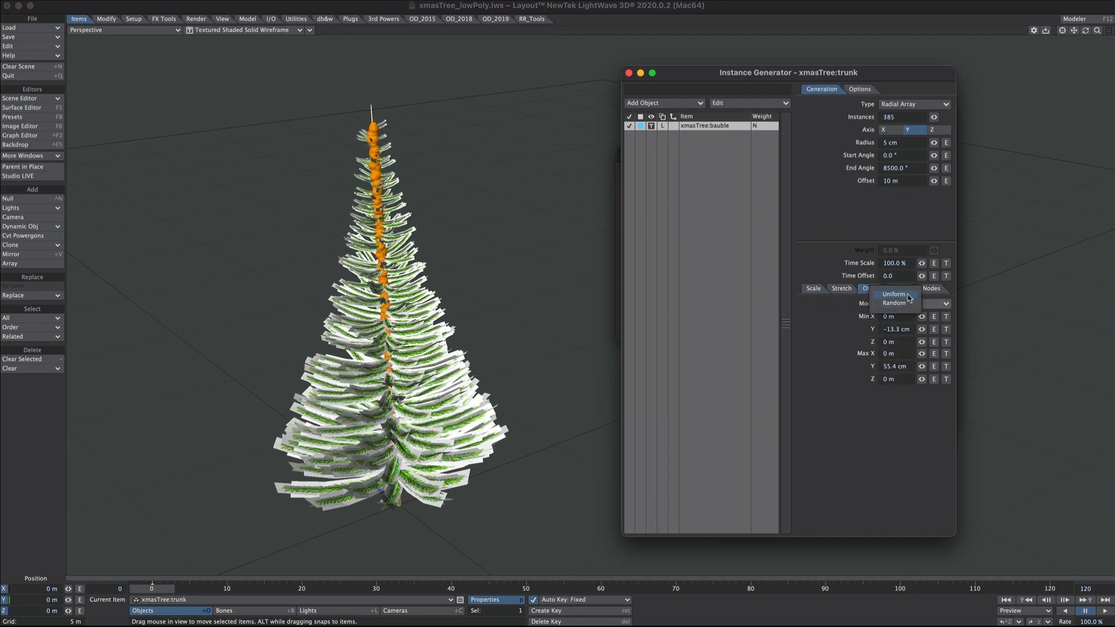
click(909, 298)
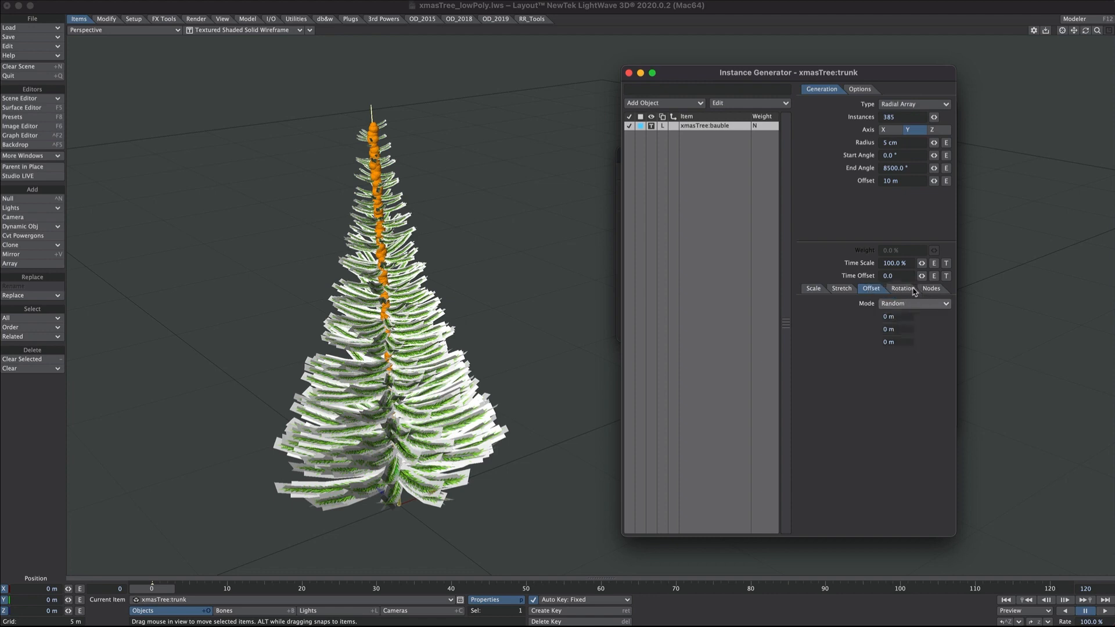
click(900, 288)
click(902, 348)
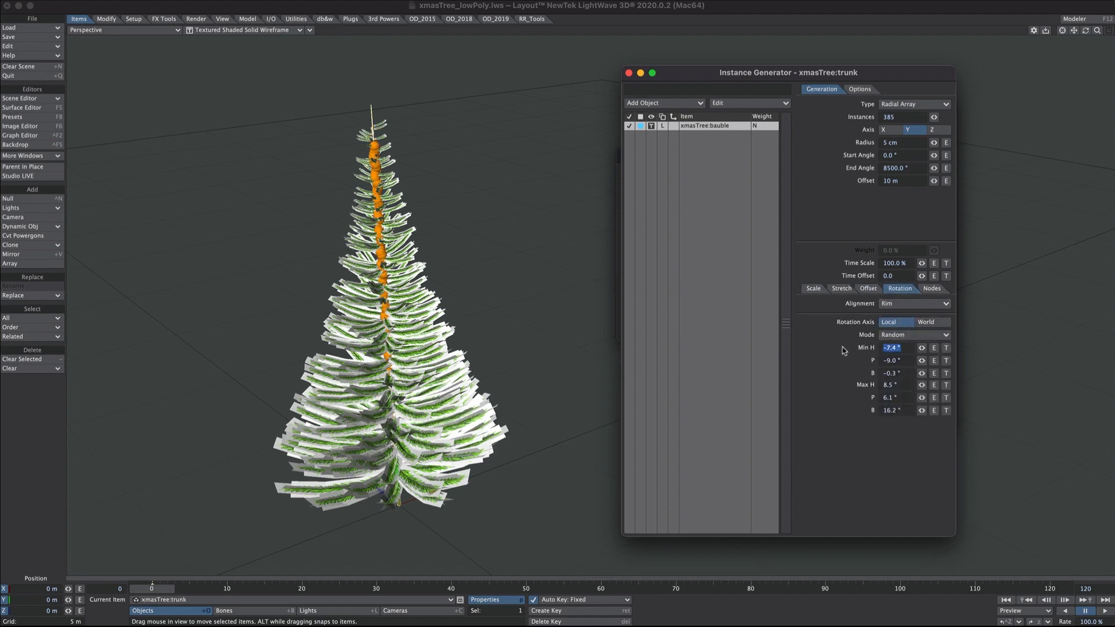
text(0)
key(Tab)
text(0)
key(Tab)
text(0)
key(Tab)
text(0)
key(Tab)
text(0)
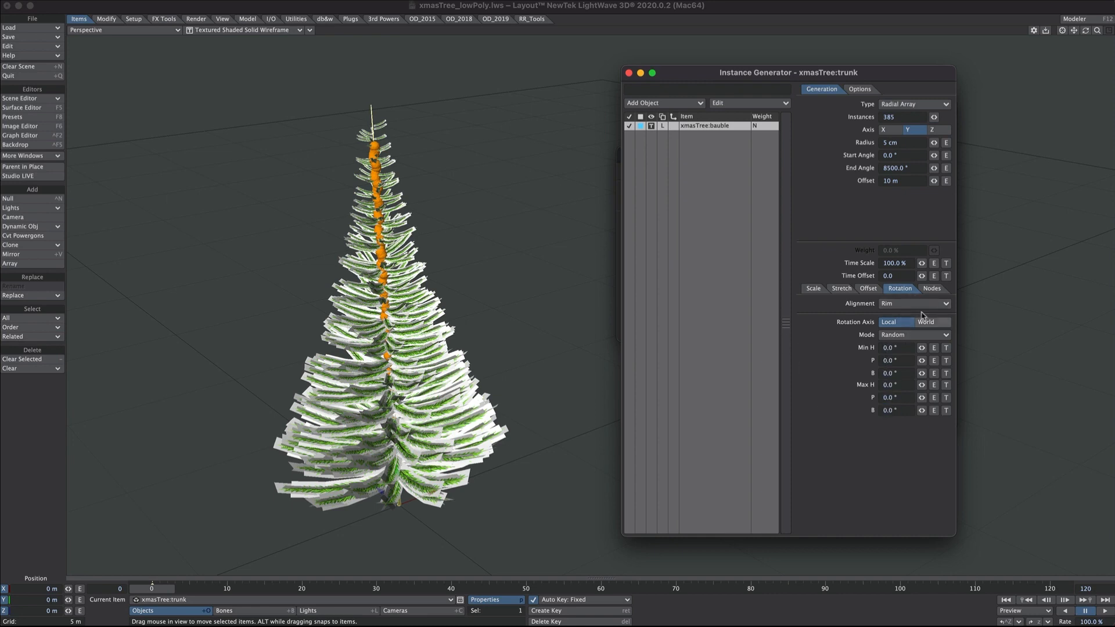
click(932, 288)
click(909, 304)
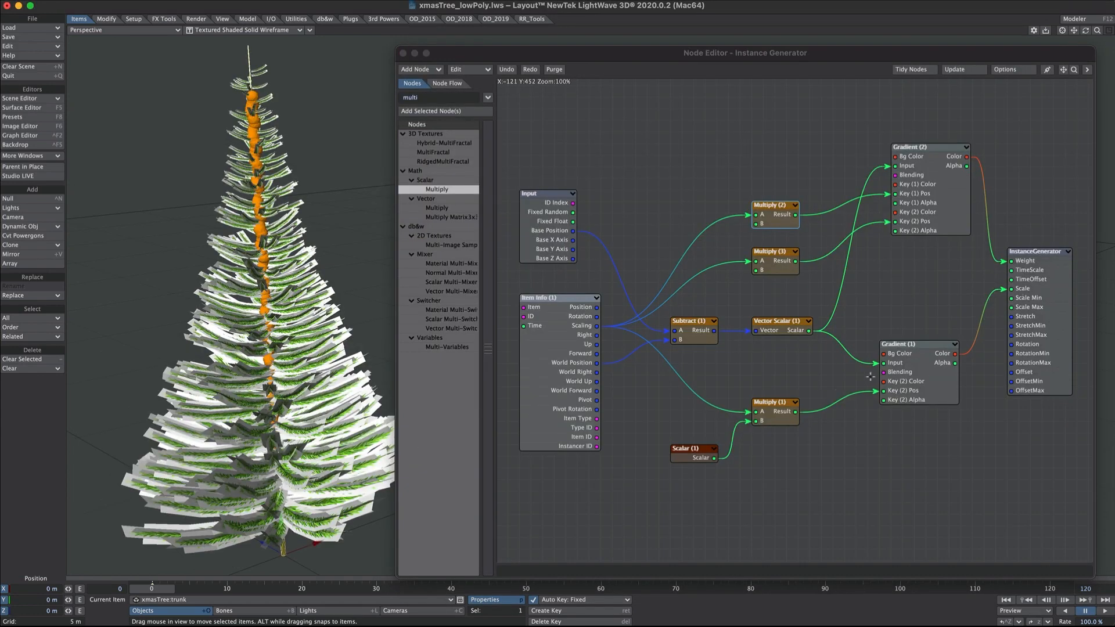
- Add a Make Vector node and wire Gradient (1) Color into the bauble Offset
click(986, 300)
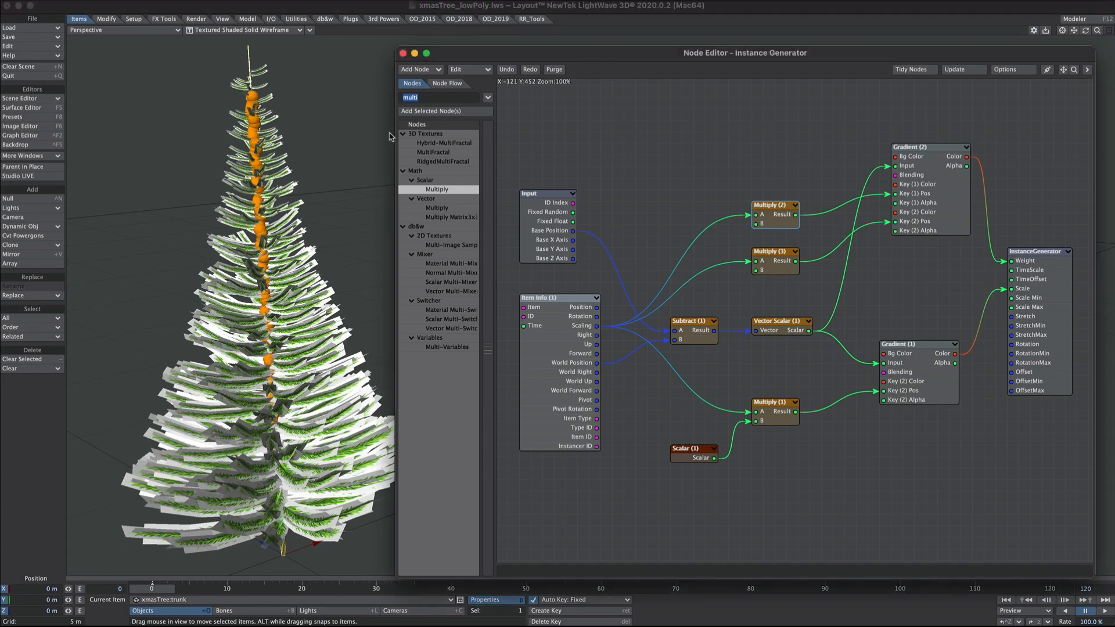
text(make v)
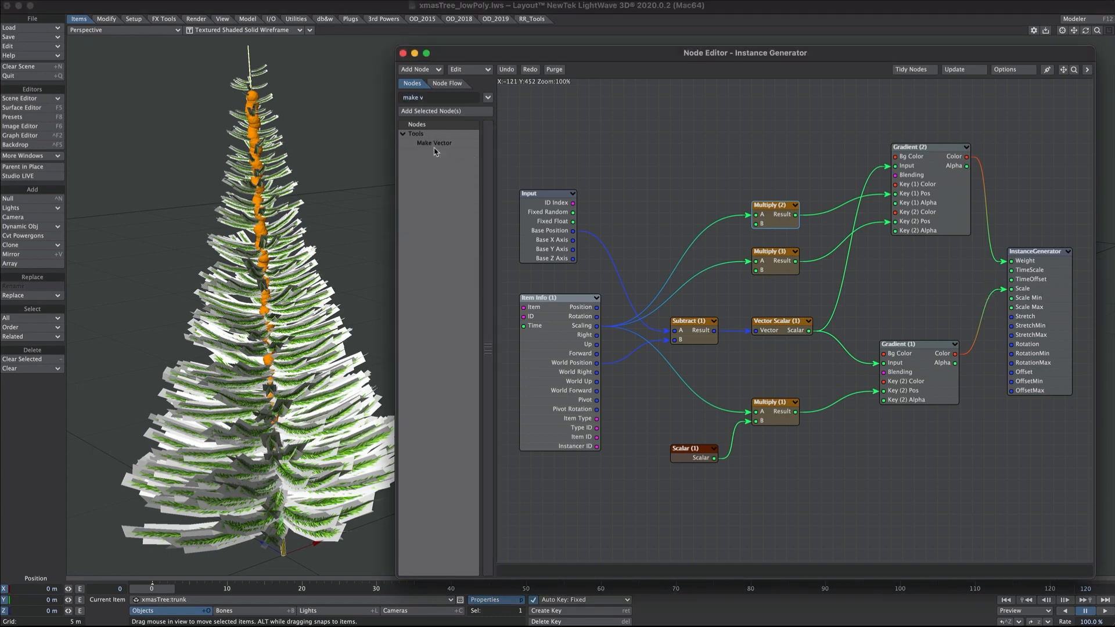
double_click(435, 144)
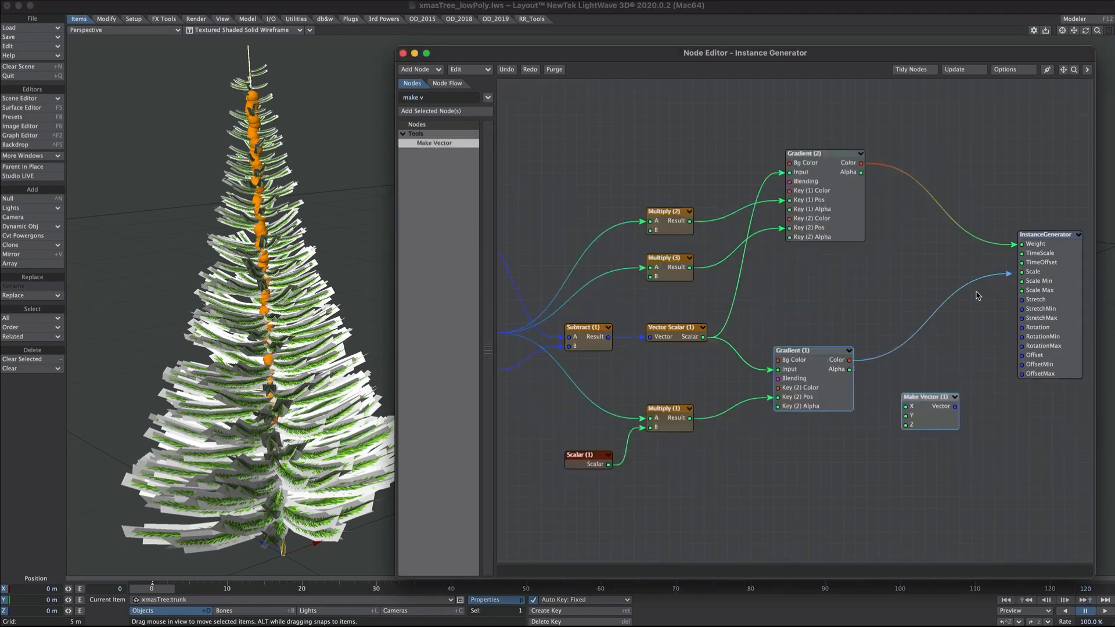
drag(979, 296, 1022, 355)
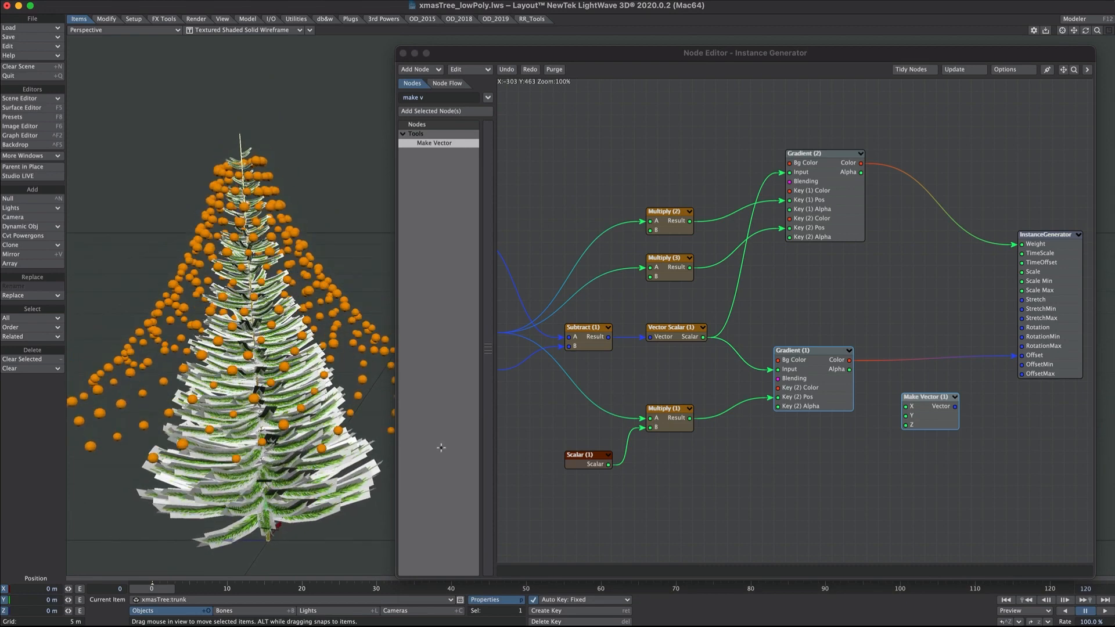
- Set Gradient (1) Key 1 alpha to 100% and darken Key 2's colour
double_click(788, 393)
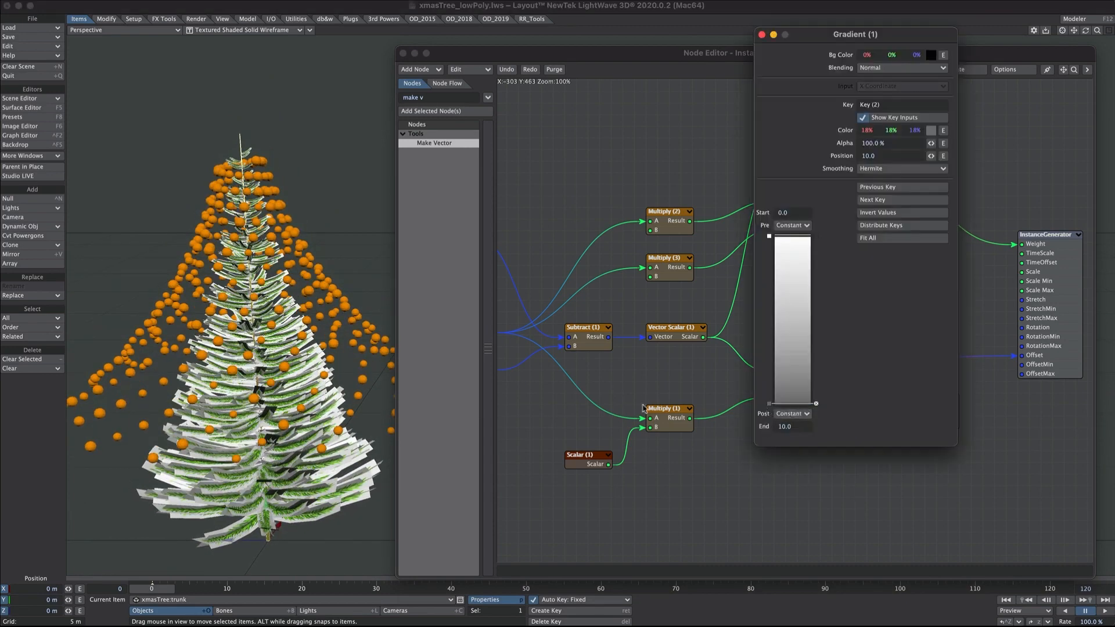
click(780, 239)
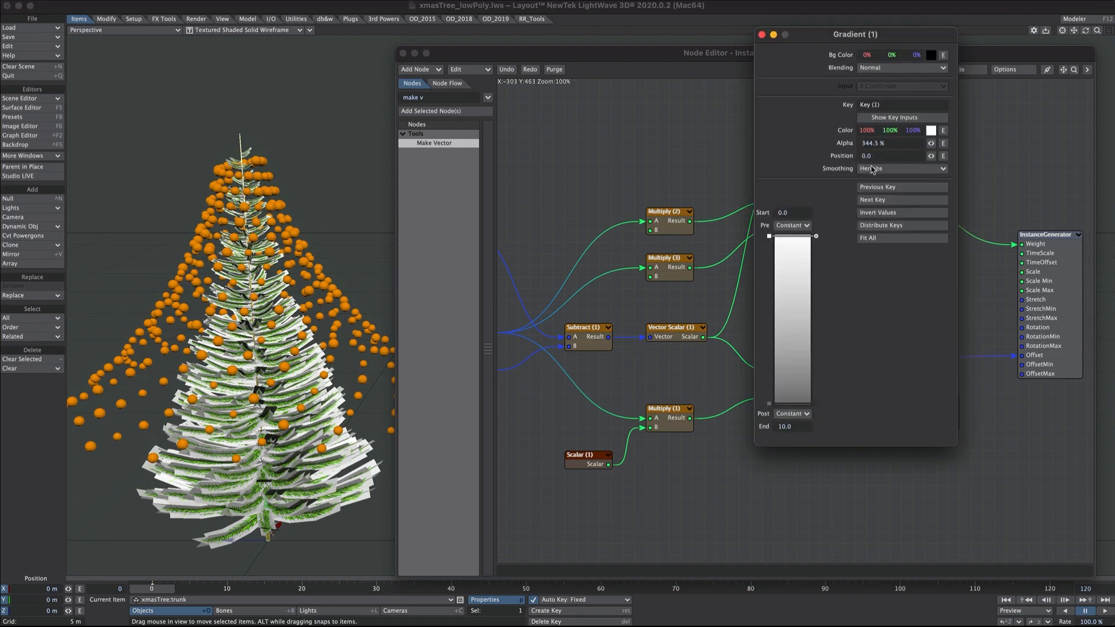
drag(931, 142, 835, 112)
text(100)
key(Tab)
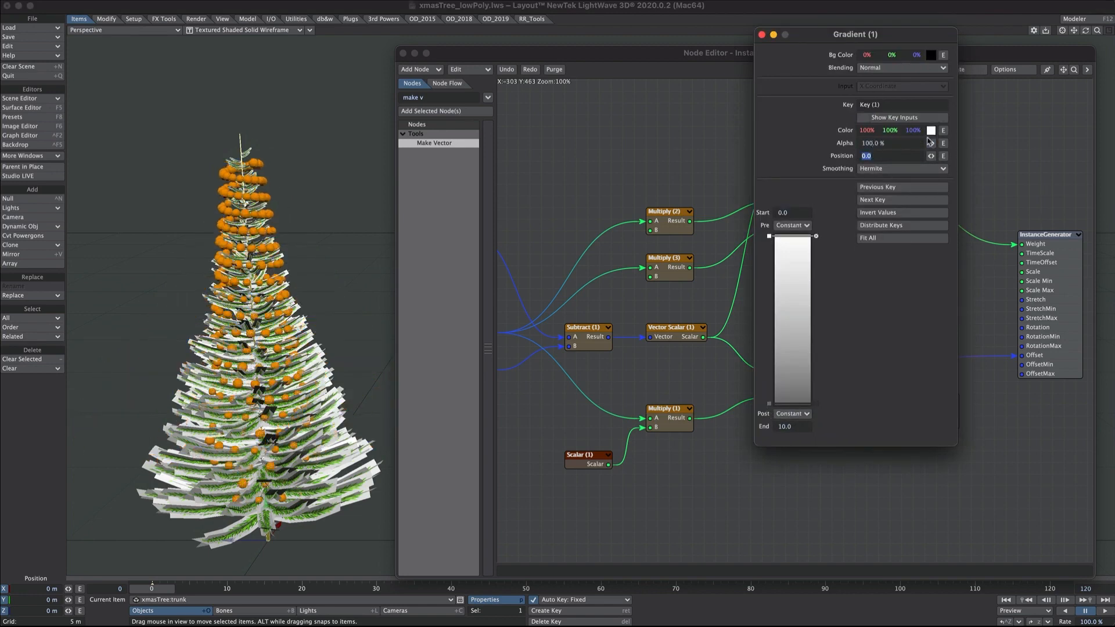
click(894, 200)
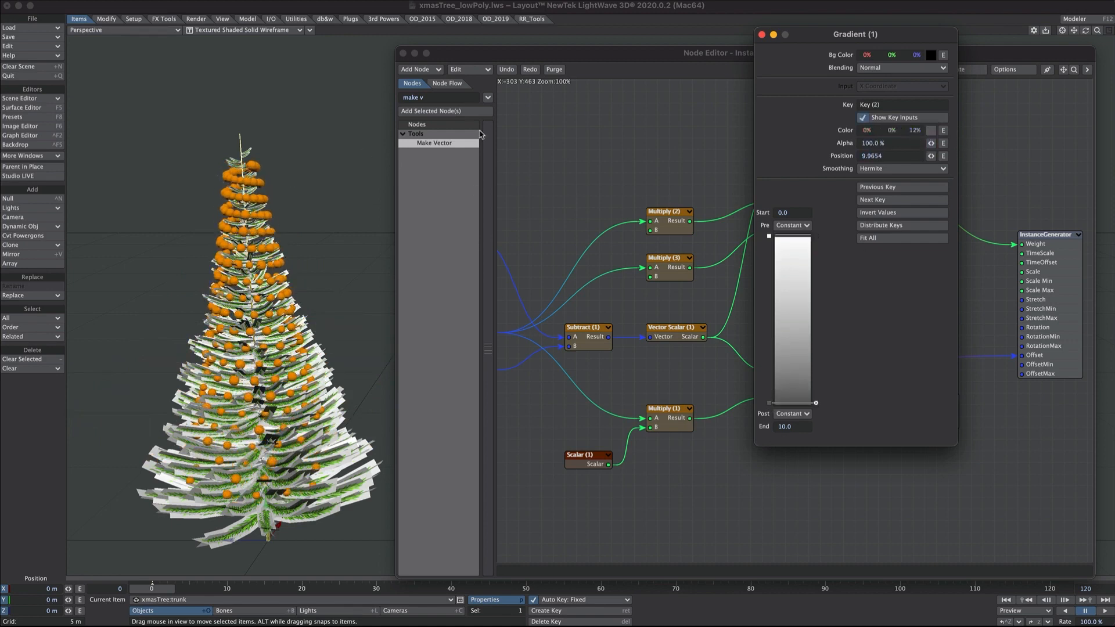
drag(916, 132, 917, 135)
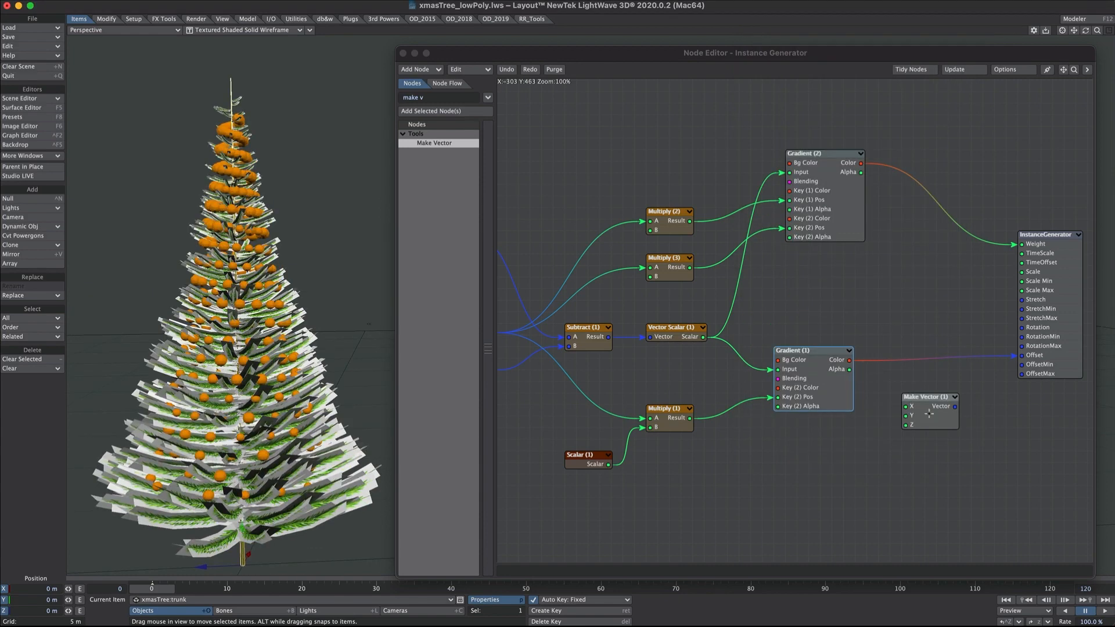
- Wire Gradient (1) Color into Make Vector X and Z, and set its Y to 0
drag(849, 361, 906, 407)
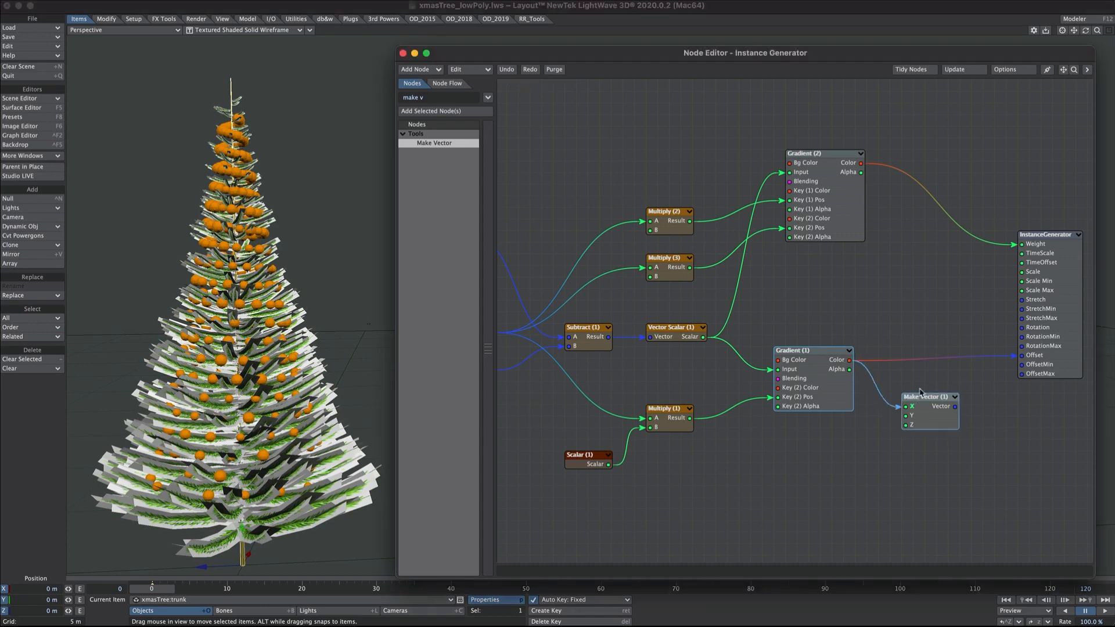
drag(849, 361, 1043, 358)
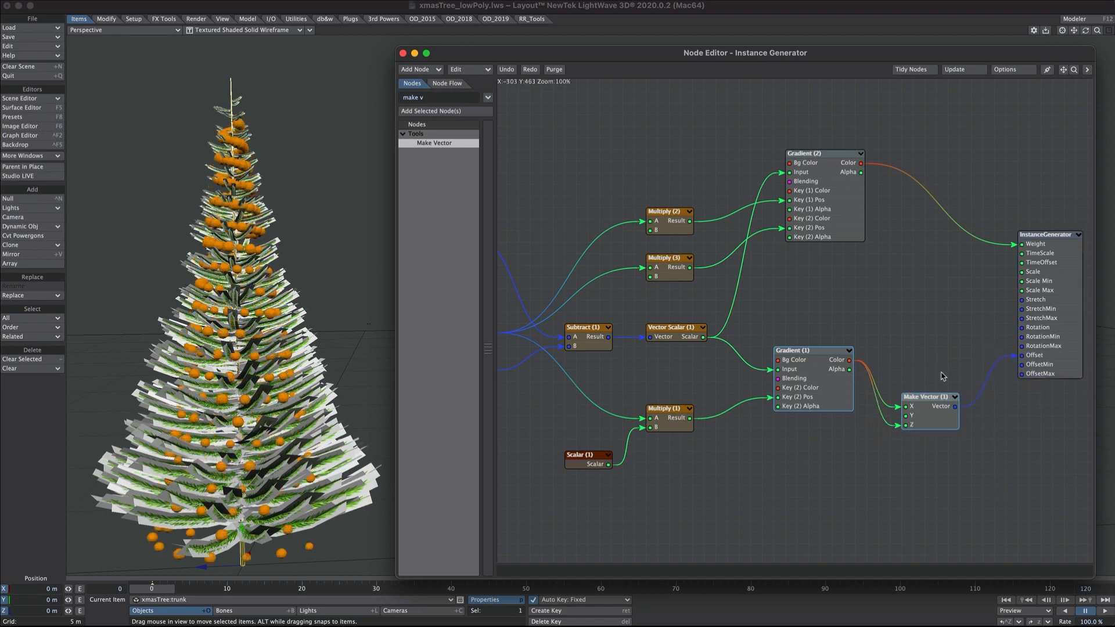
double_click(929, 398)
drag(744, 459, 643, 441)
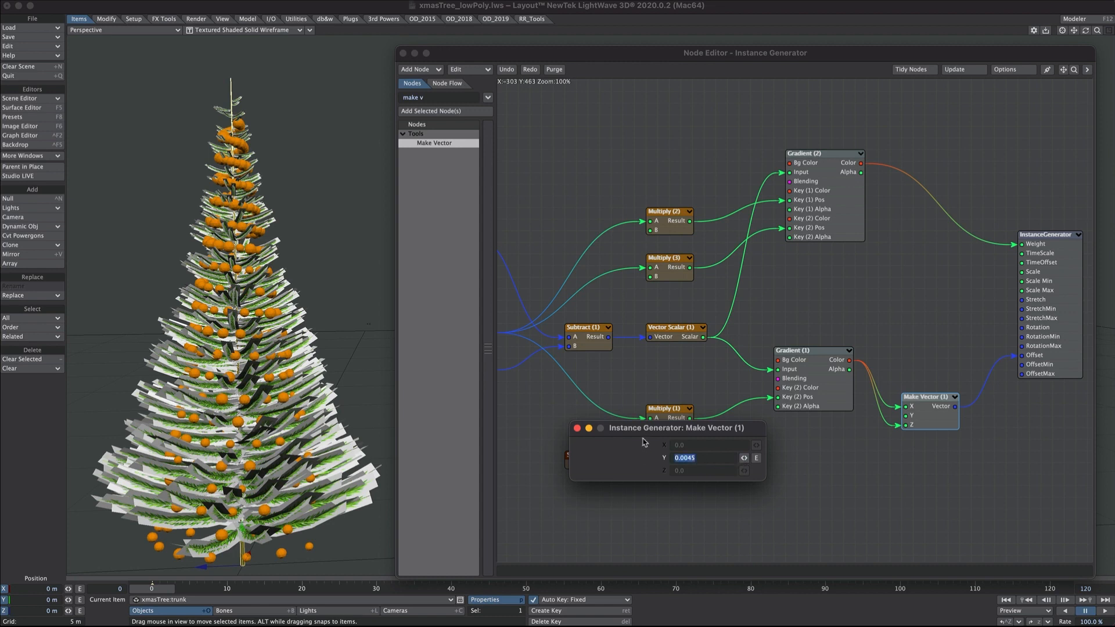
text(0)
click(577, 429)
- Add a Random Scalar seeded by ID Index and feed its output into Make Vector Y
click(448, 98)
text(random)
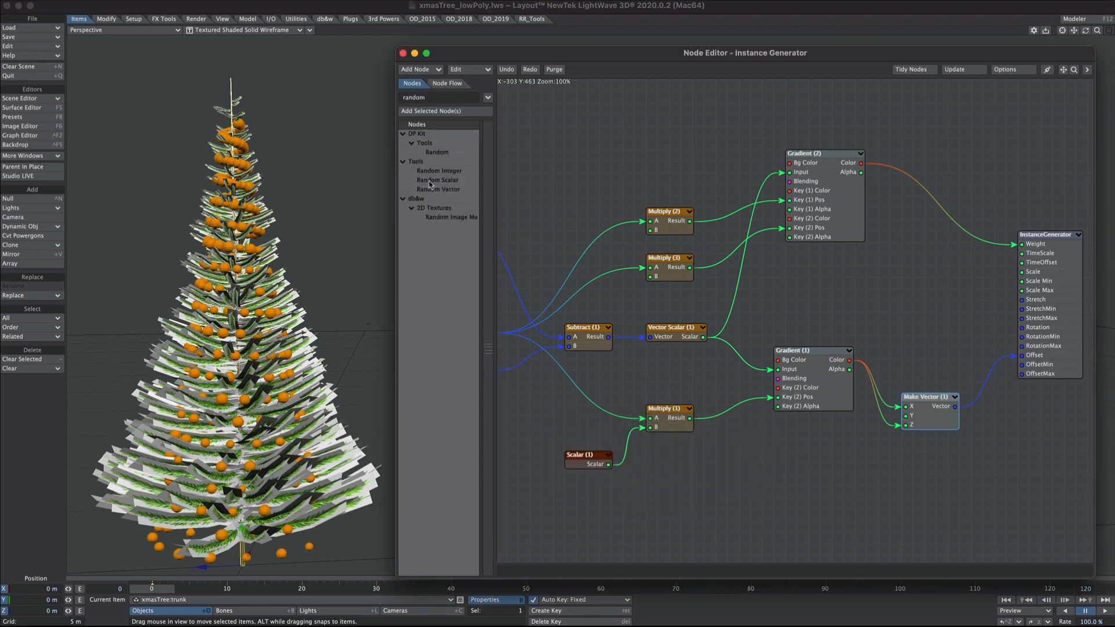
drag(429, 181, 818, 433)
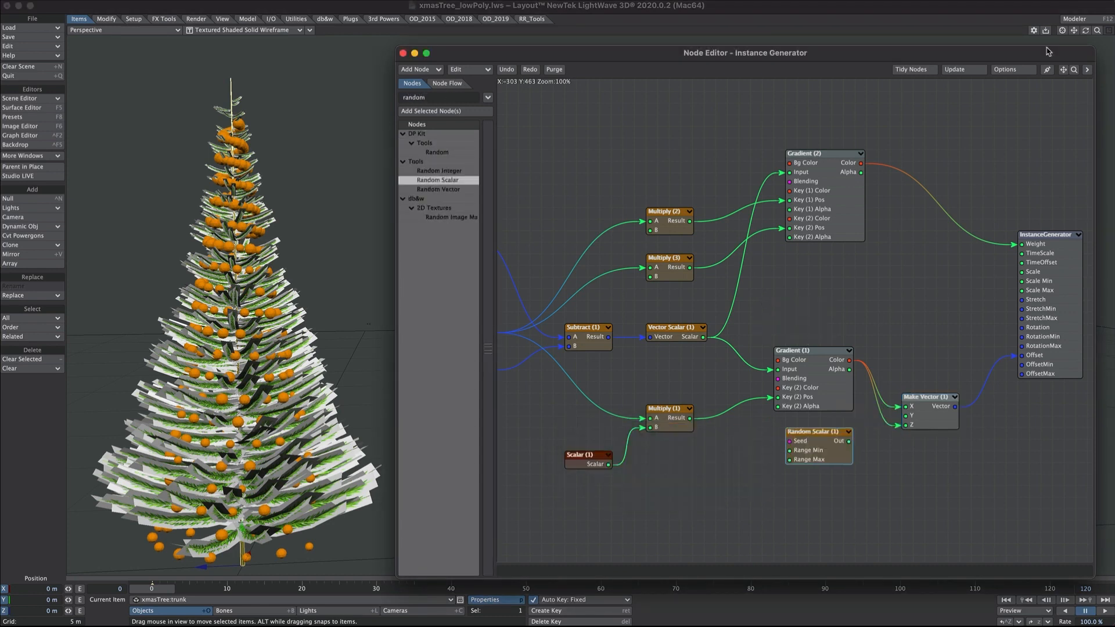
drag(1064, 70, 1095, 71)
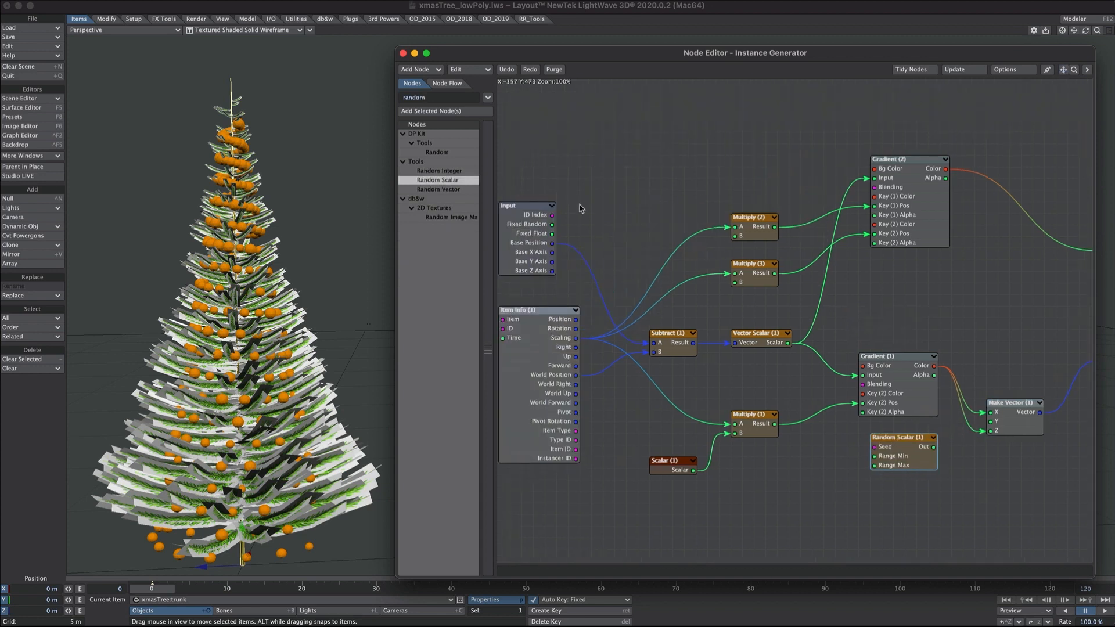
drag(552, 216, 894, 446)
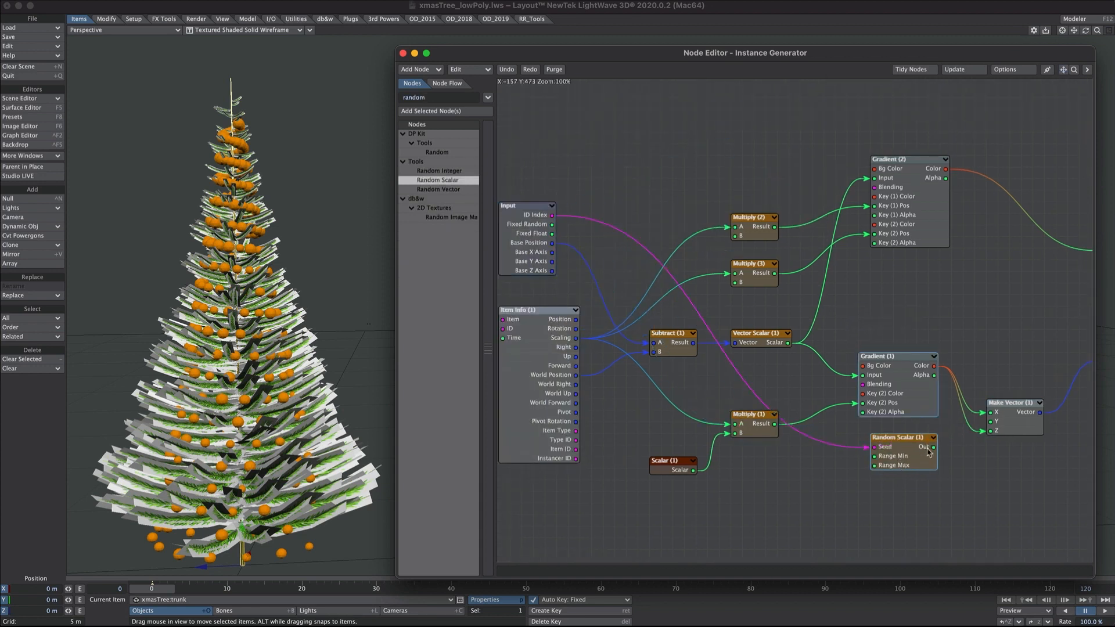
drag(933, 447, 990, 421)
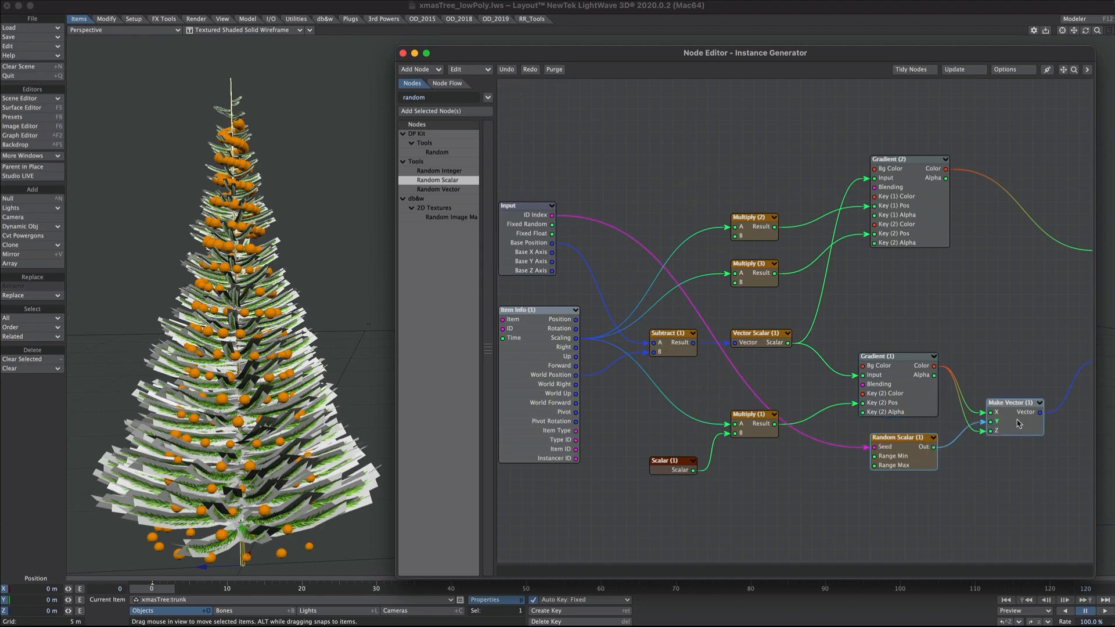
- Set the Random Scalar Max Range to 1.0
double_click(889, 459)
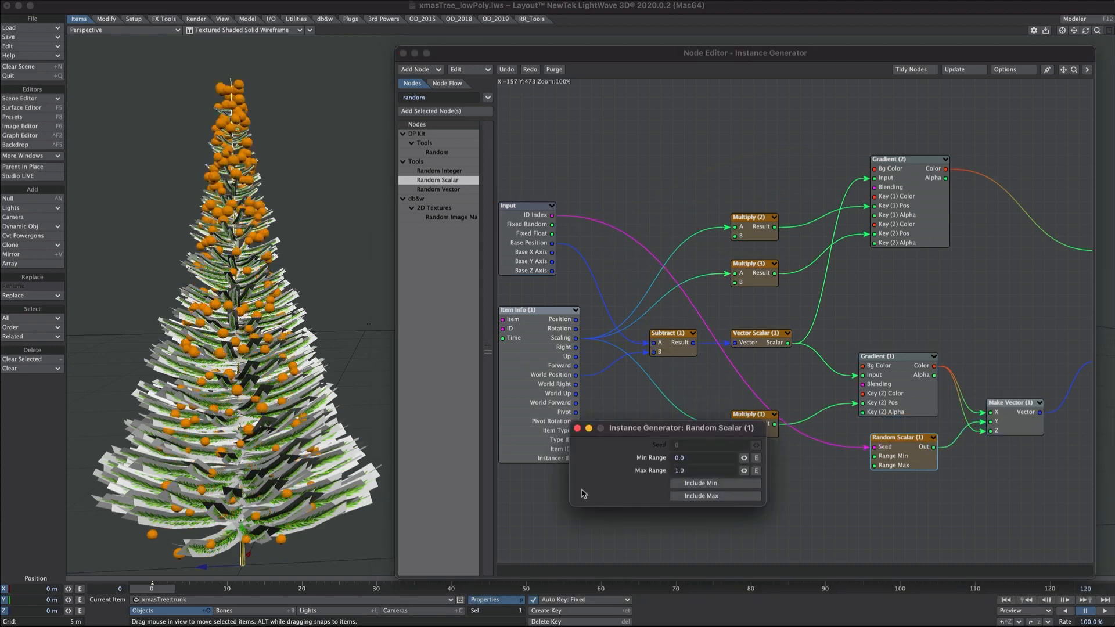
alt+drag(272, 334, 264, 285)
alt+drag(264, 285, 267, 297)
drag(744, 471, 813, 471)
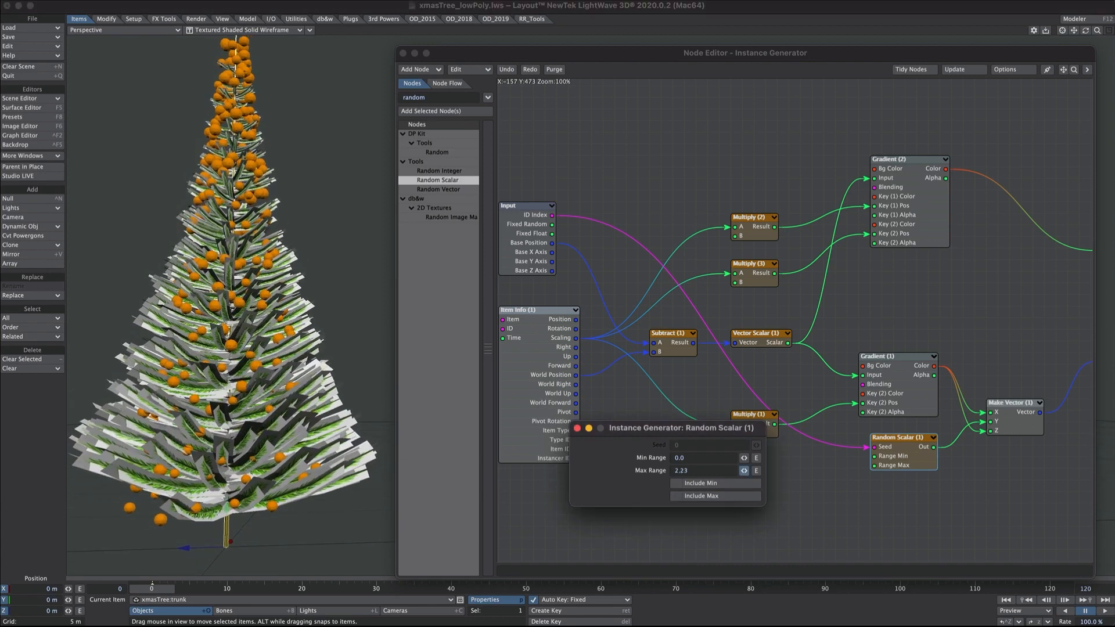
mouse_move(267, 314)
alt+mouse_down()
mouse_move(299, 358)
mouse_move(279, 331)
alt+mouse_up()
drag(713, 471, 638, 475)
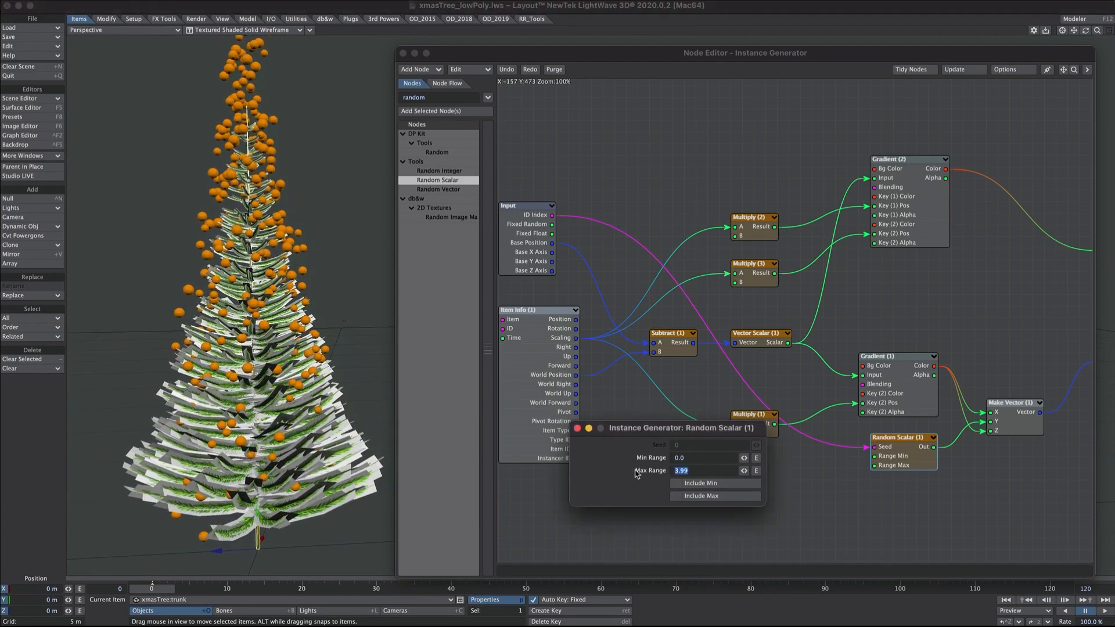
text(1)
key(Return)
alt+drag(265, 152, 316, 218)
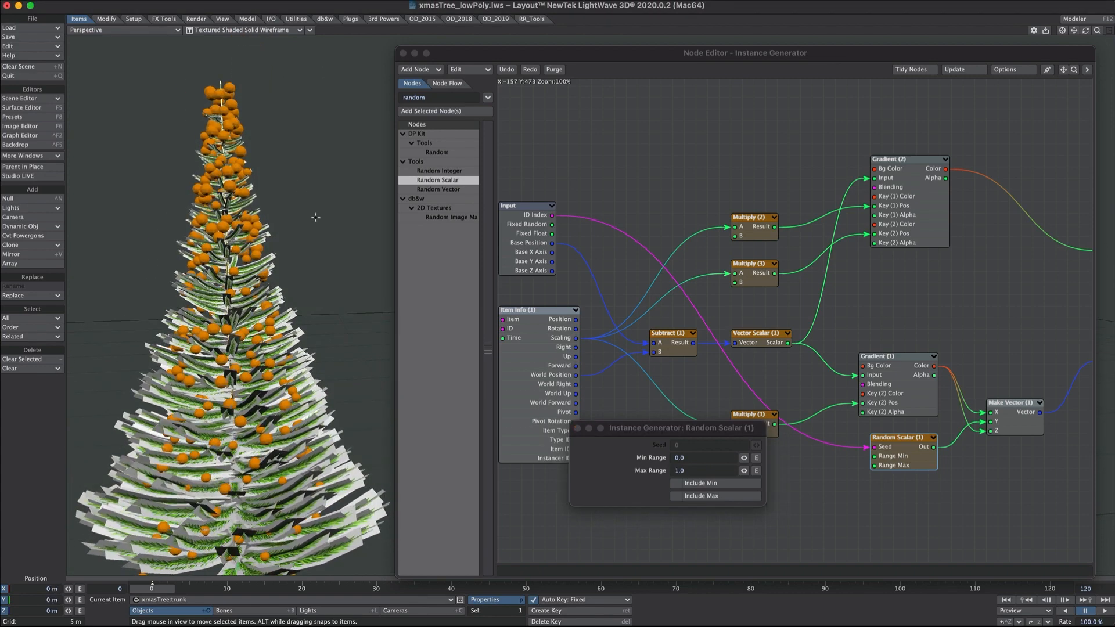
click(577, 428)
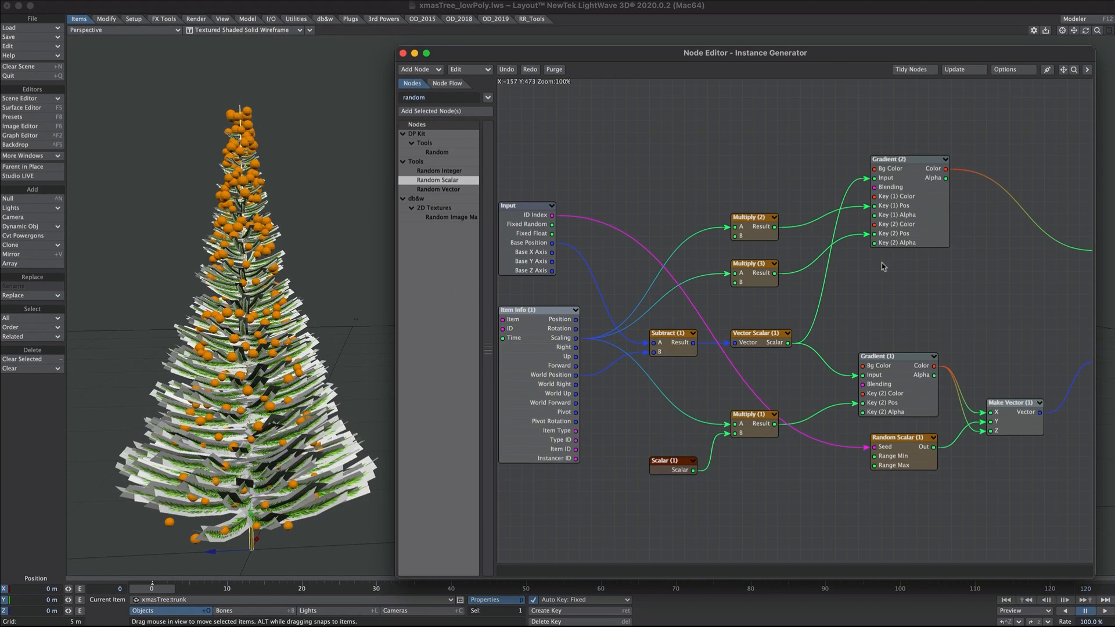
double_click(886, 226)
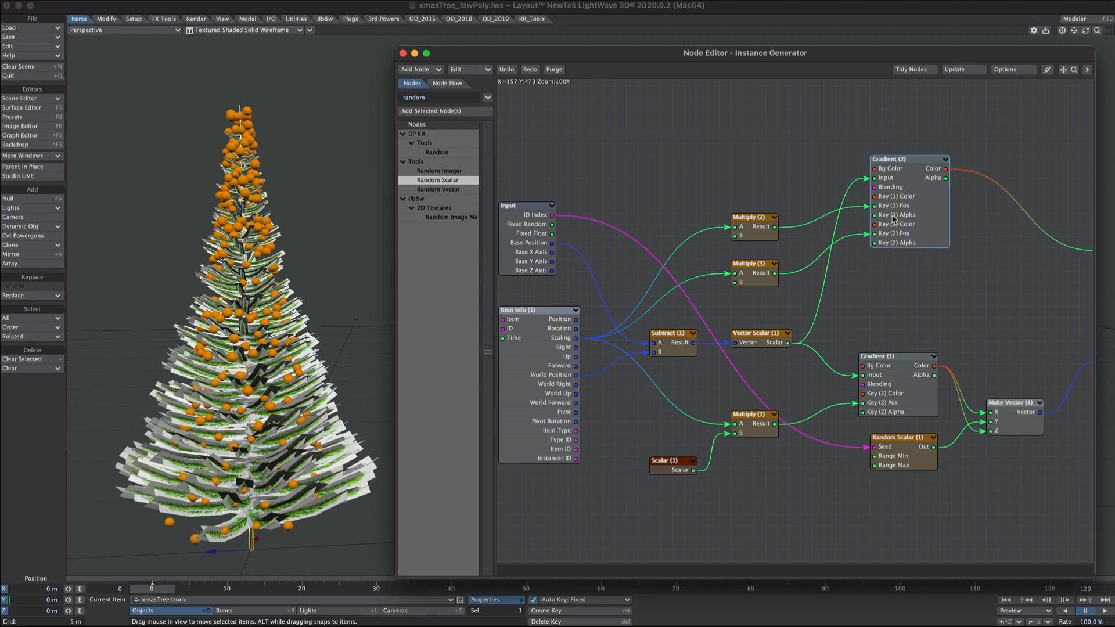
- Raise the bauble gradient's lower key to about 4.95, lower Multiply (3) B, and raise Multiply (2) B
click(770, 388)
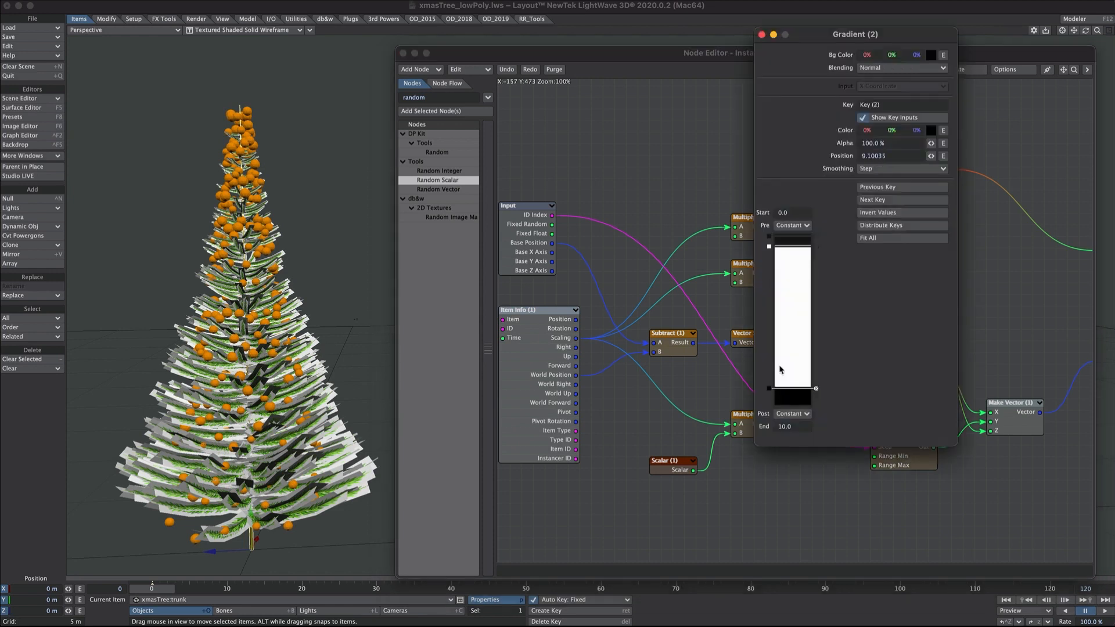
mouse_move(771, 389)
mouse_down()
mouse_move(769, 322)
mouse_move(770, 350)
mouse_up()
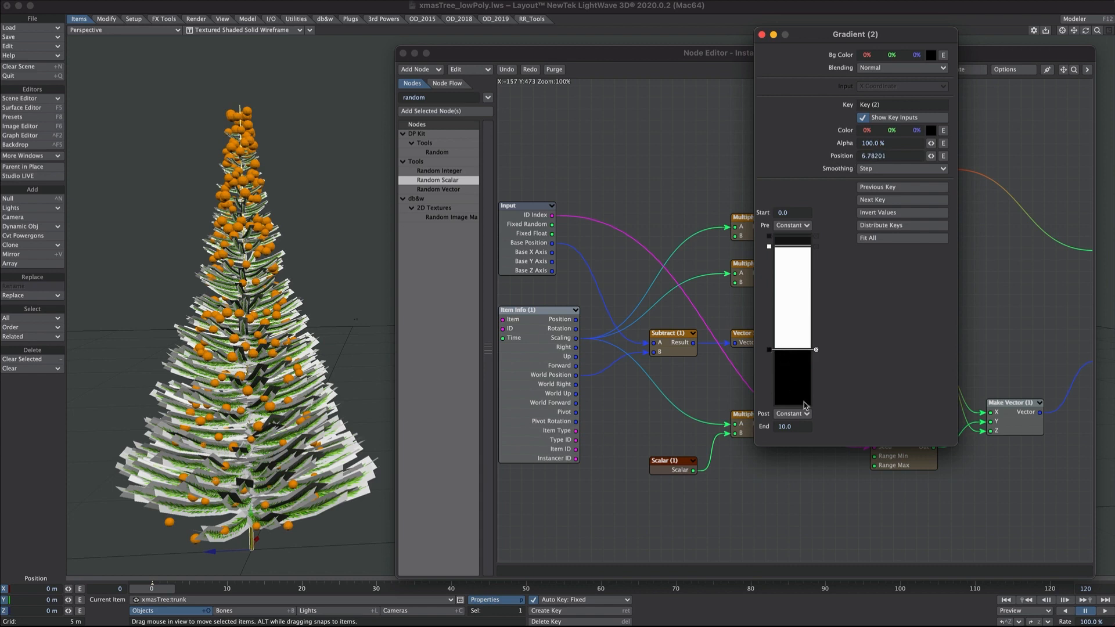
click(762, 34)
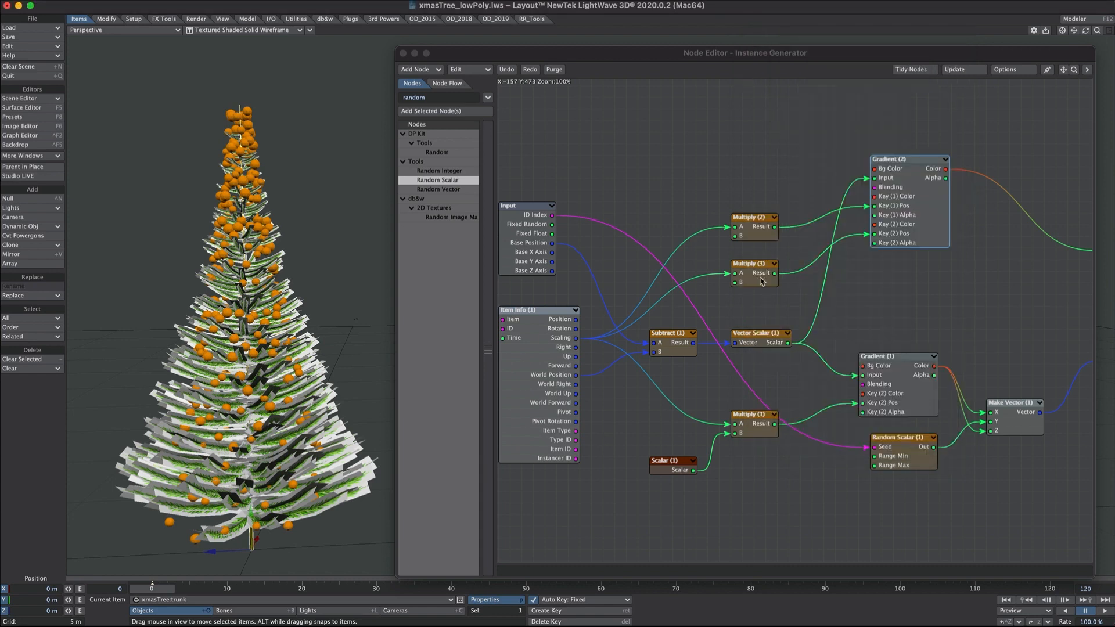
double_click(762, 281)
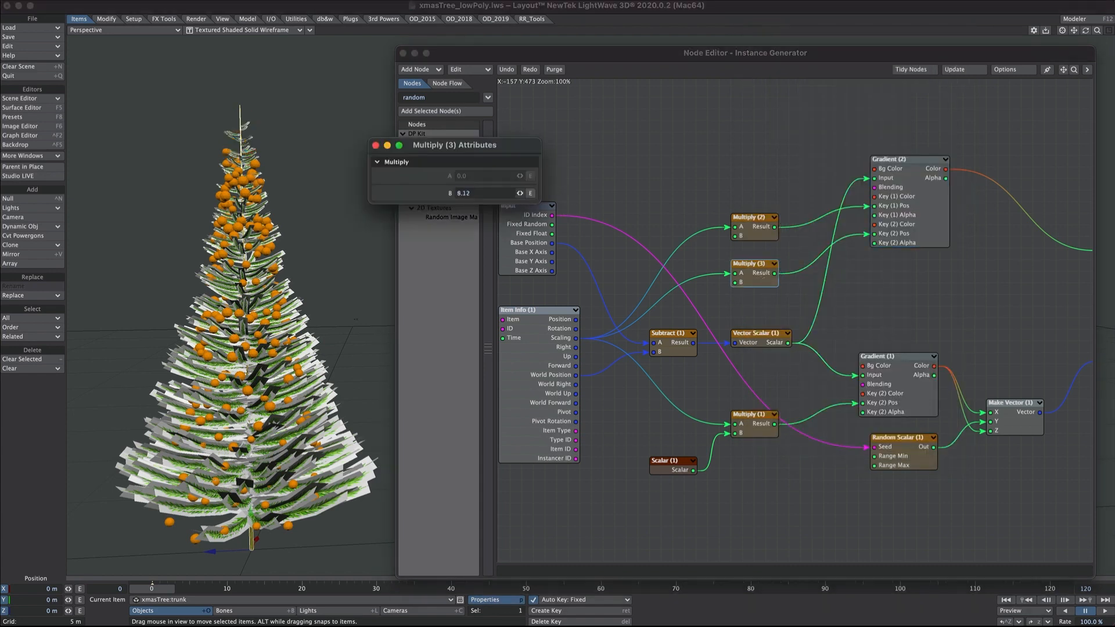
drag(520, 193, 500, 194)
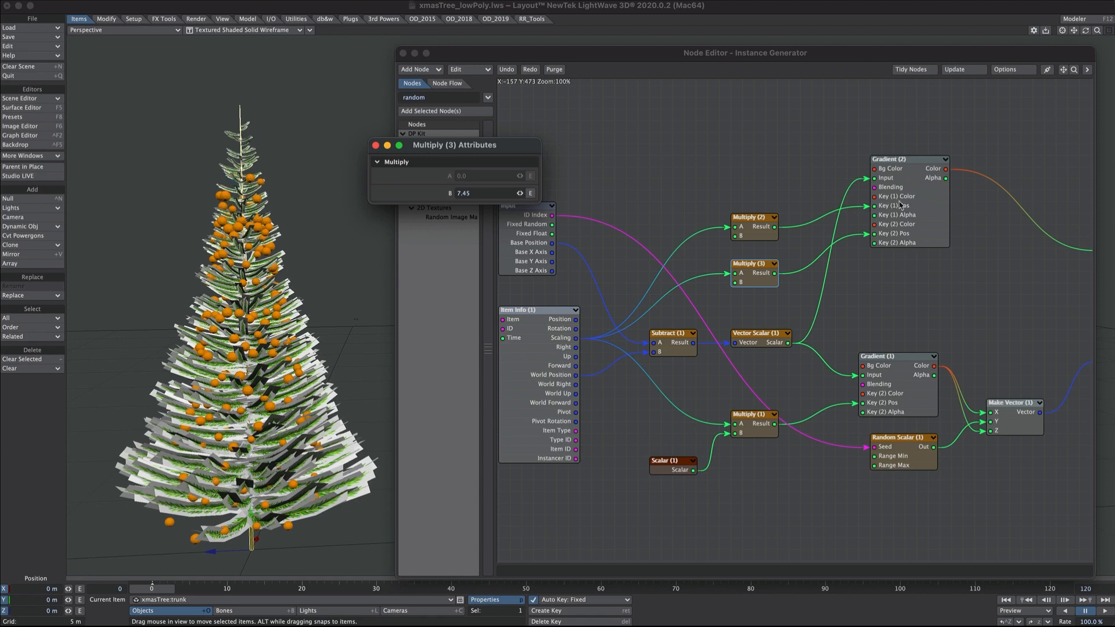
click(753, 231)
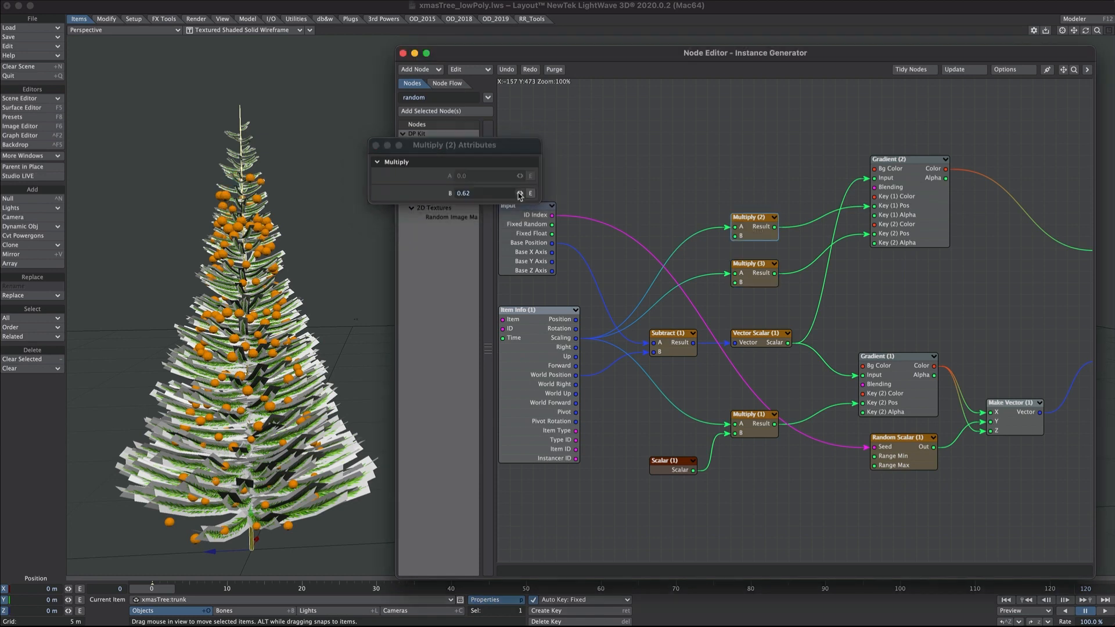
drag(519, 195, 528, 195)
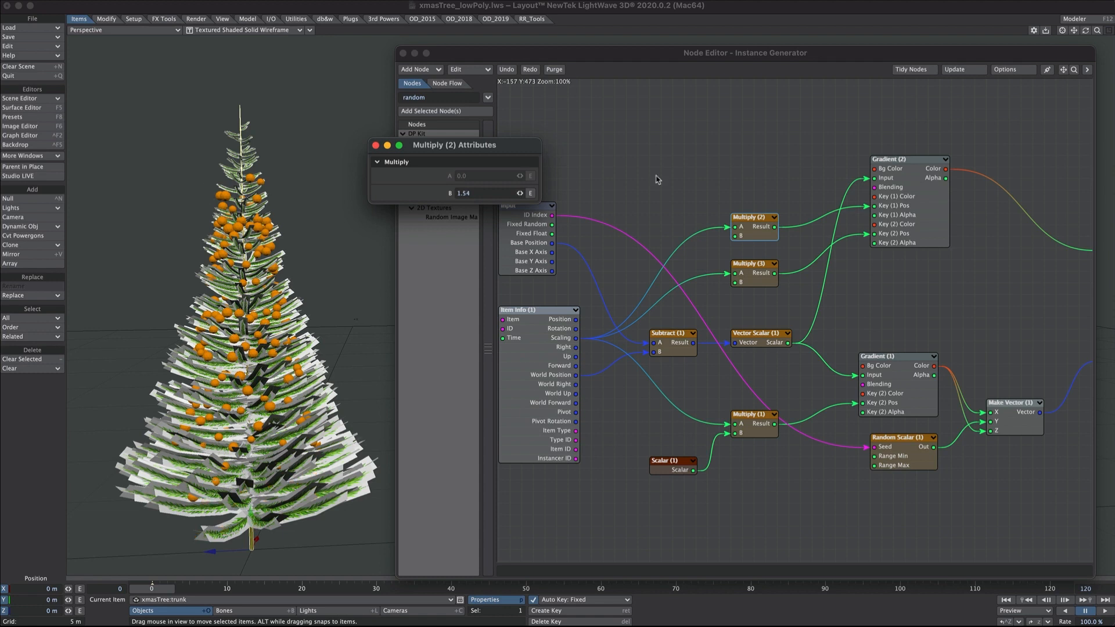
click(376, 146)
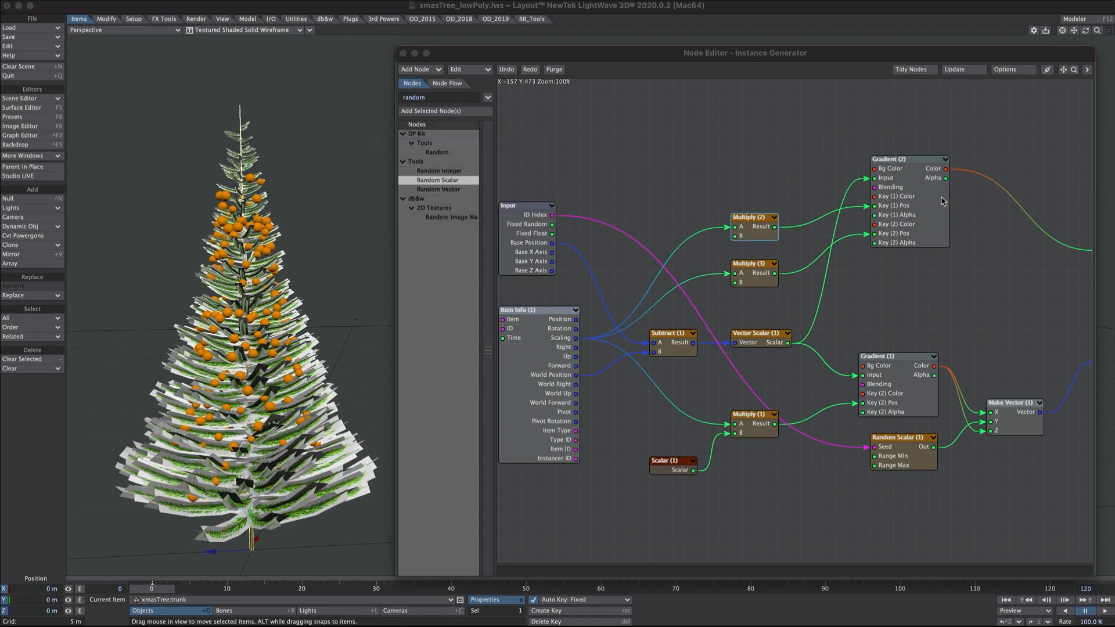
- Switch the bauble gradient smoothing to Linear and set Multiply (3) B to 8.63
double_click(927, 197)
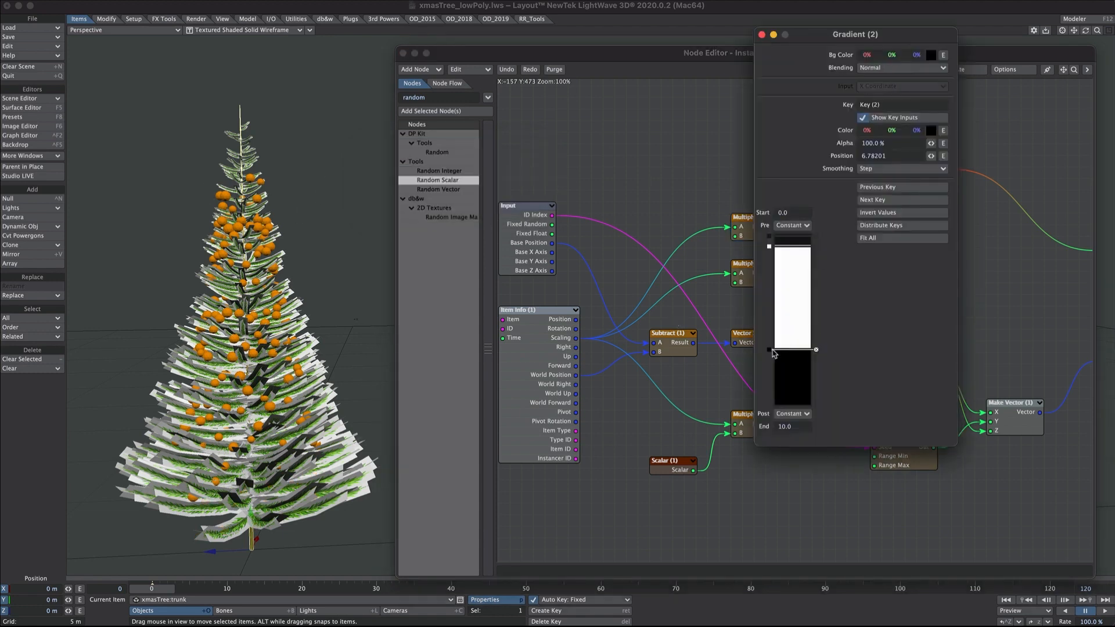
click(880, 169)
click(881, 159)
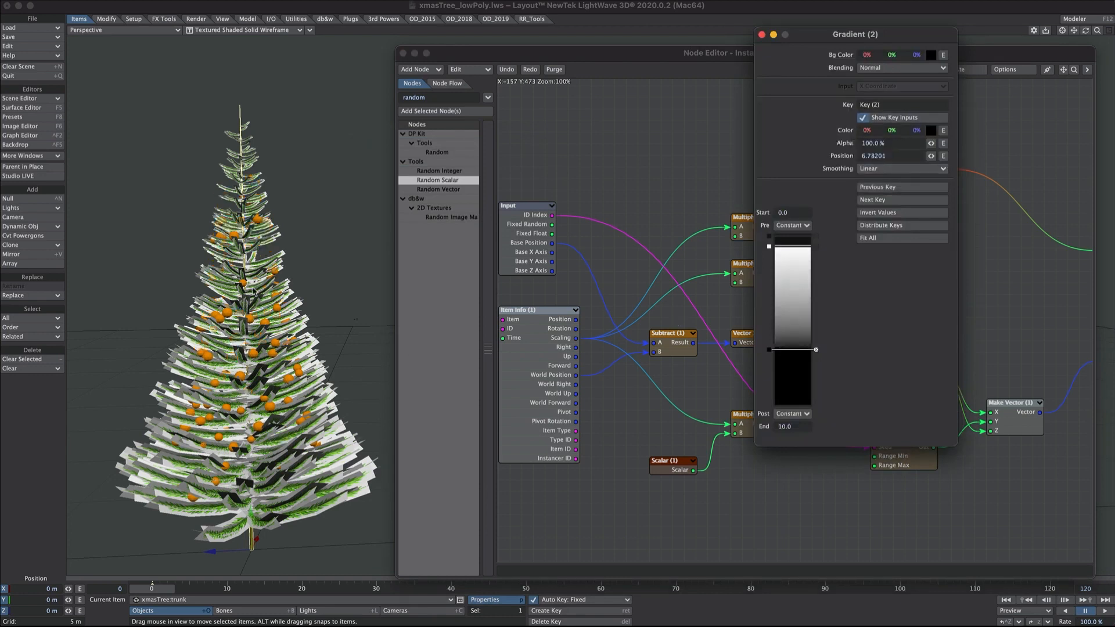
click(762, 35)
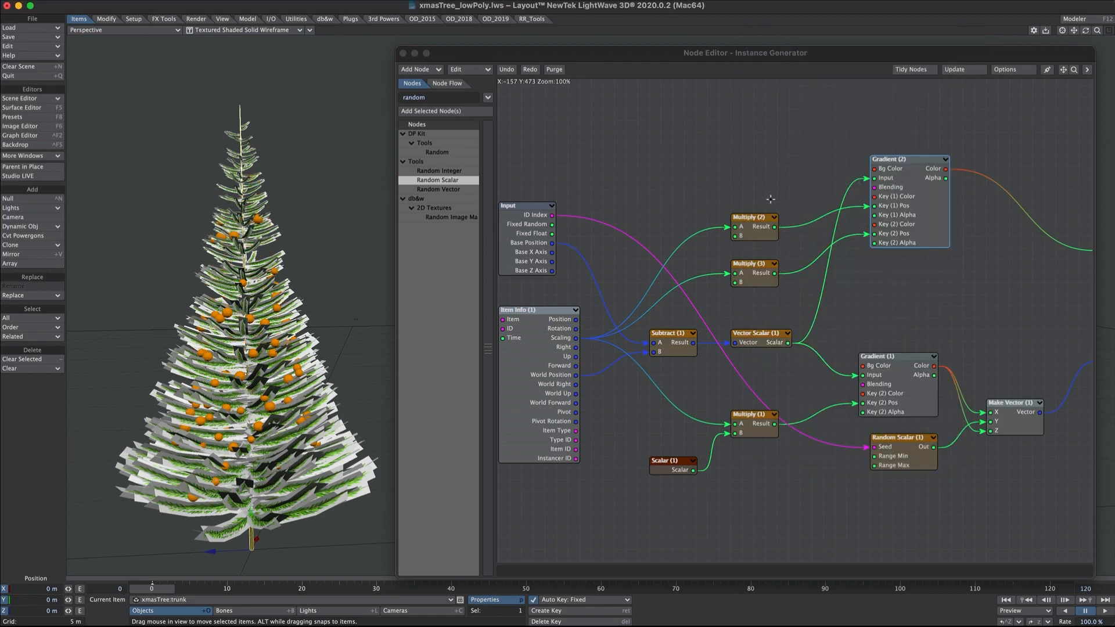
double_click(765, 279)
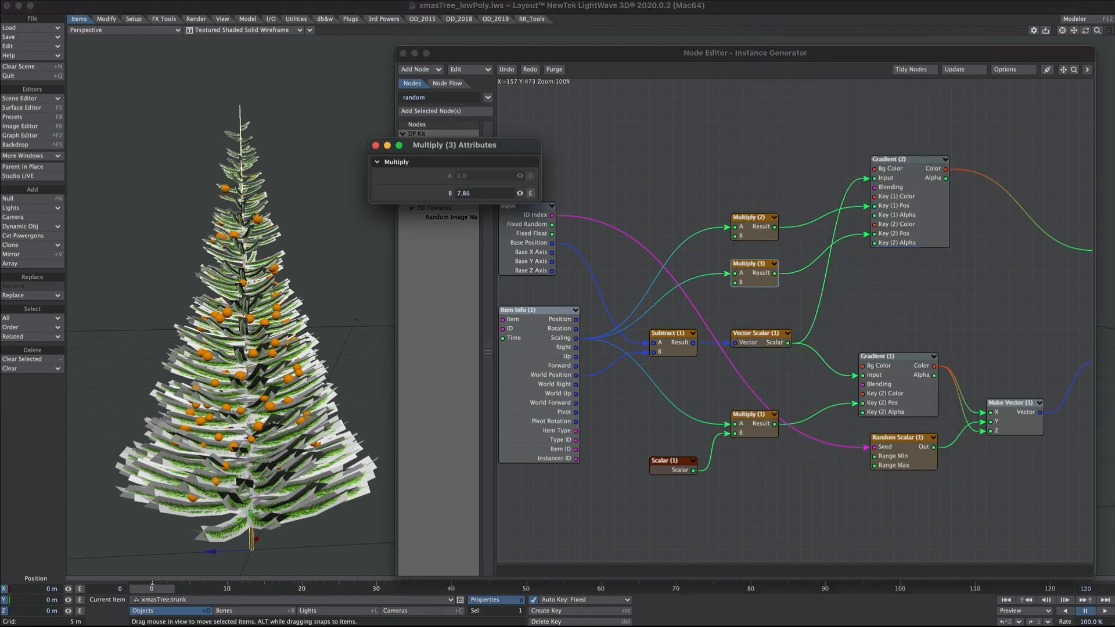
drag(519, 193, 548, 194)
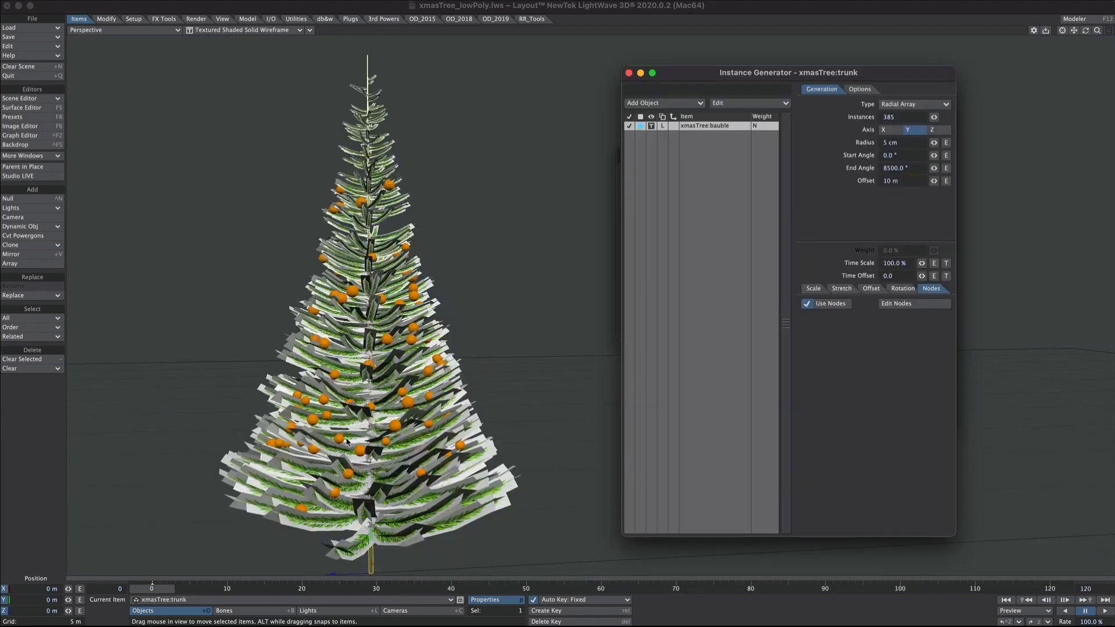
- Change the Instance Generator's Random Seed to reshuffle bauble placement
click(859, 89)
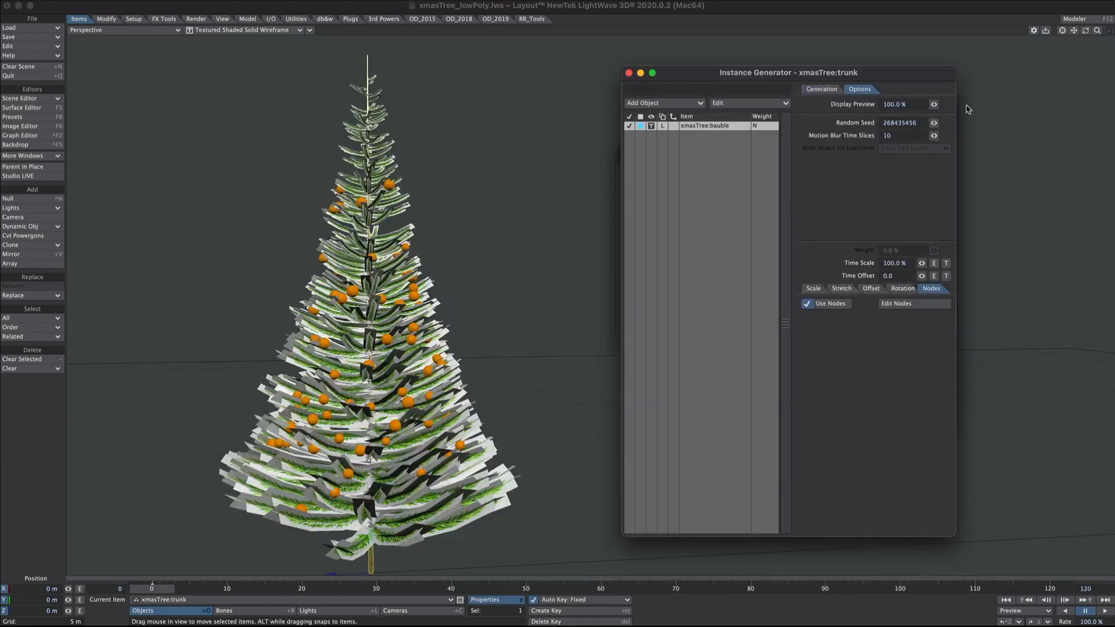
drag(934, 123, 935, 122)
drag(935, 122, 935, 123)
alt+drag(416, 383, 383, 376)
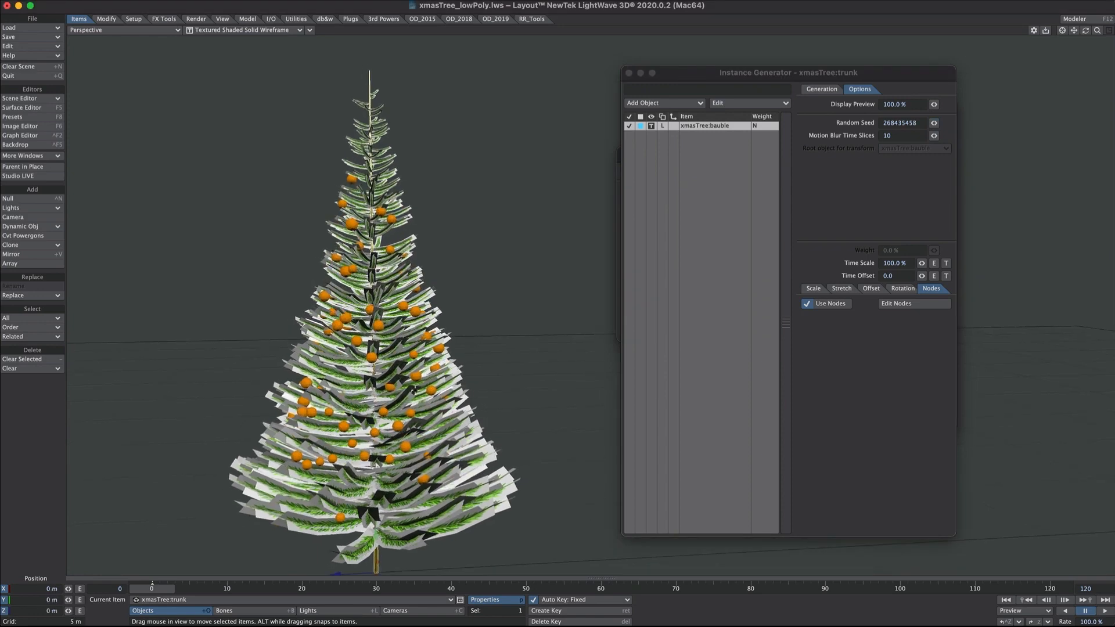
scroll(416, 387, down, 2)
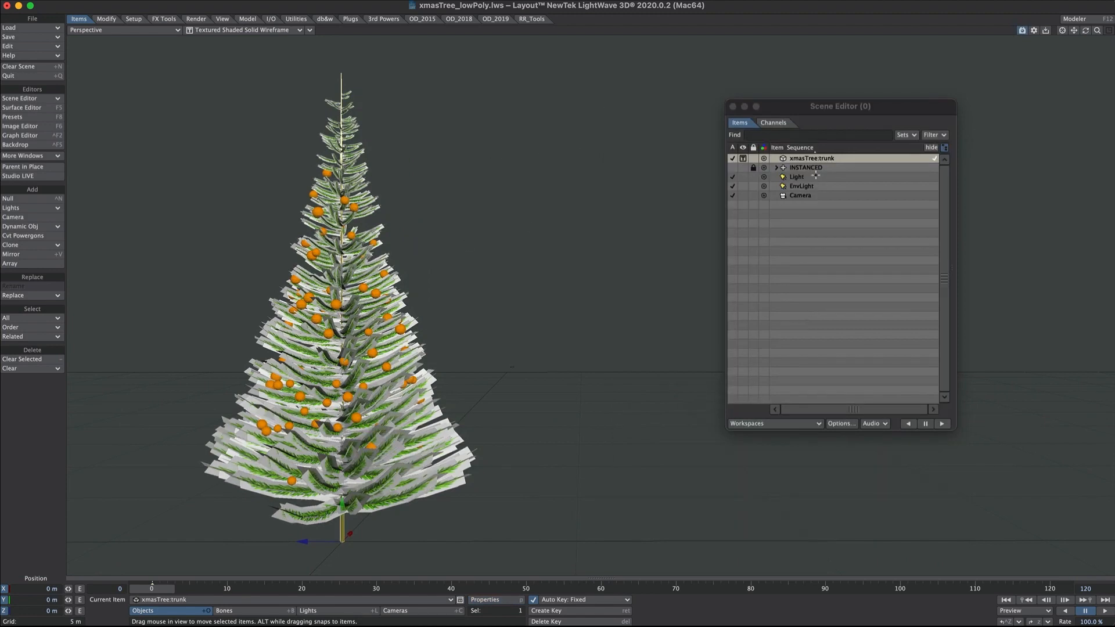
- Uncheck the baubles instancer in the tree's Object Properties
key(p)
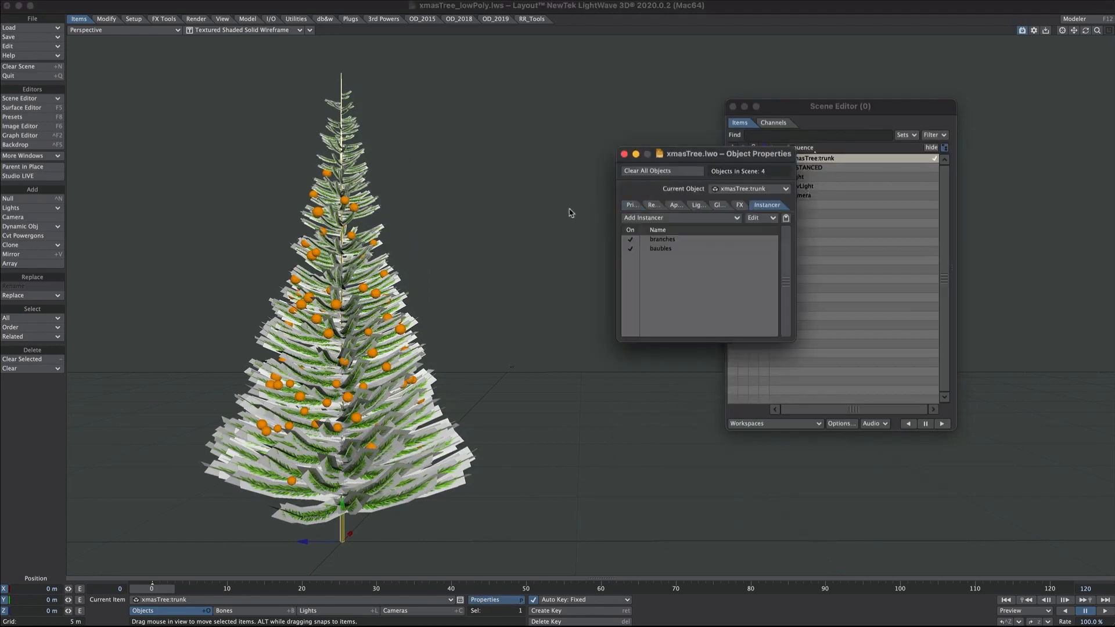
click(630, 249)
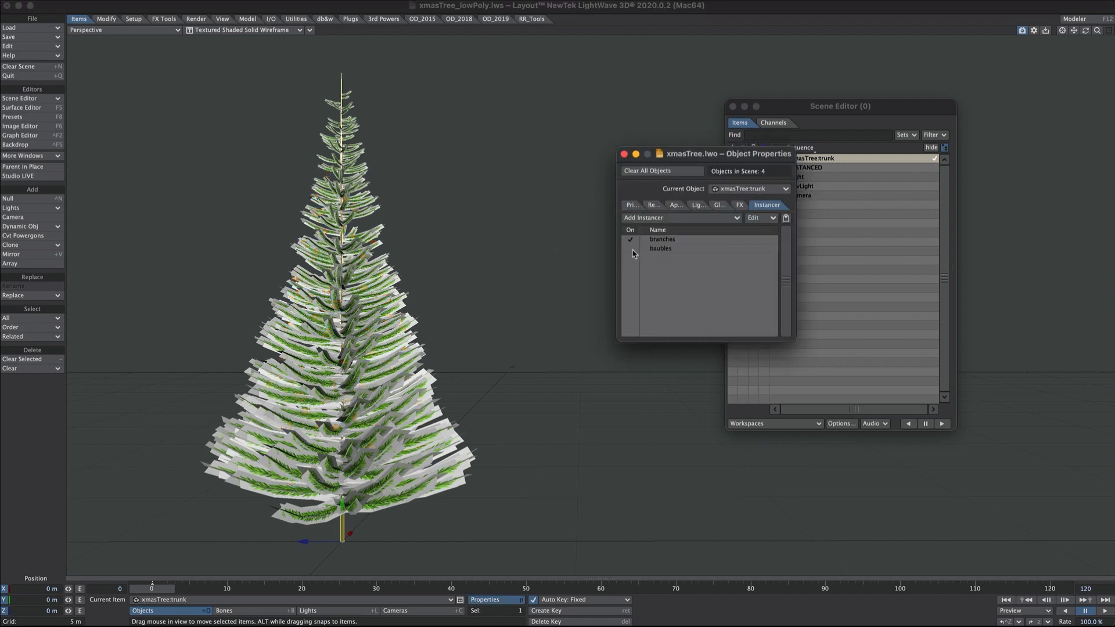
click(624, 154)
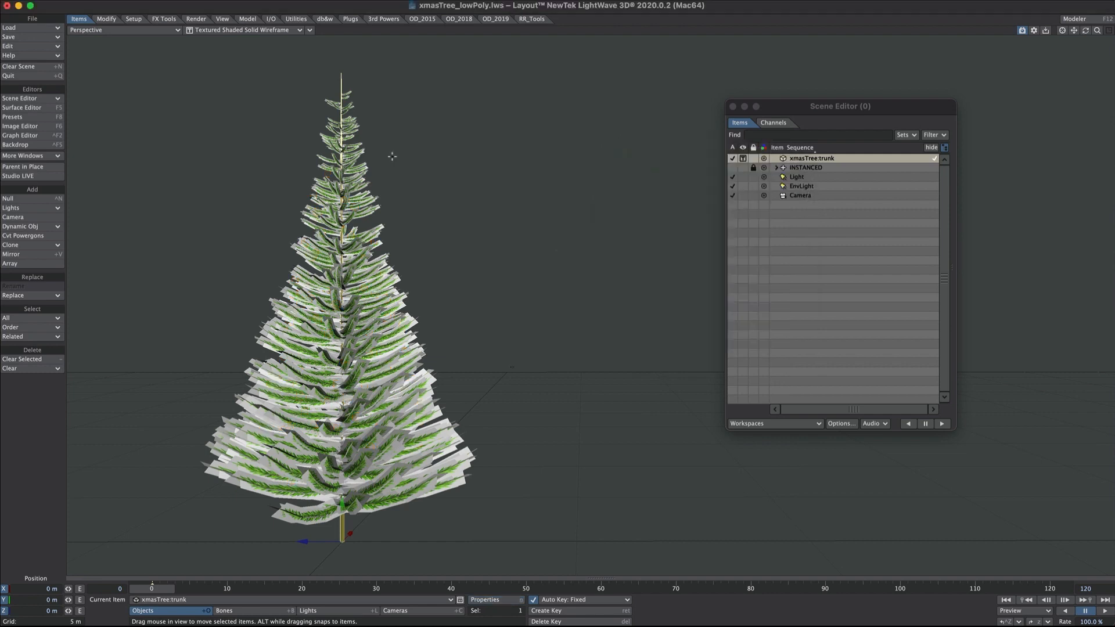
key(F5)
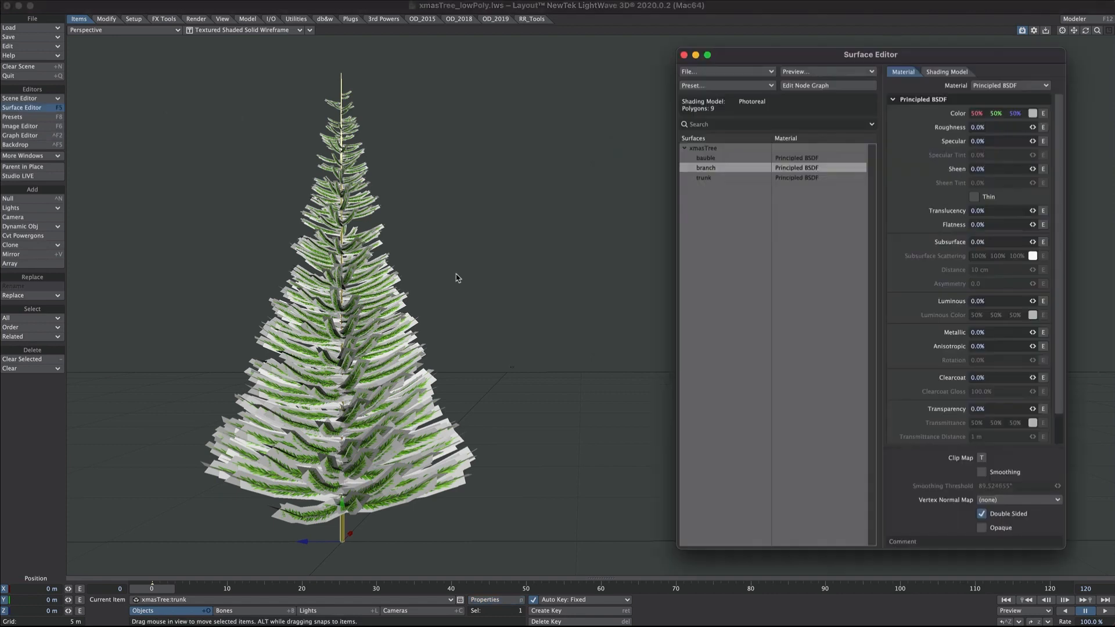
- Add a floating perspective viewport framed on the tree with live render preview
click(223, 19)
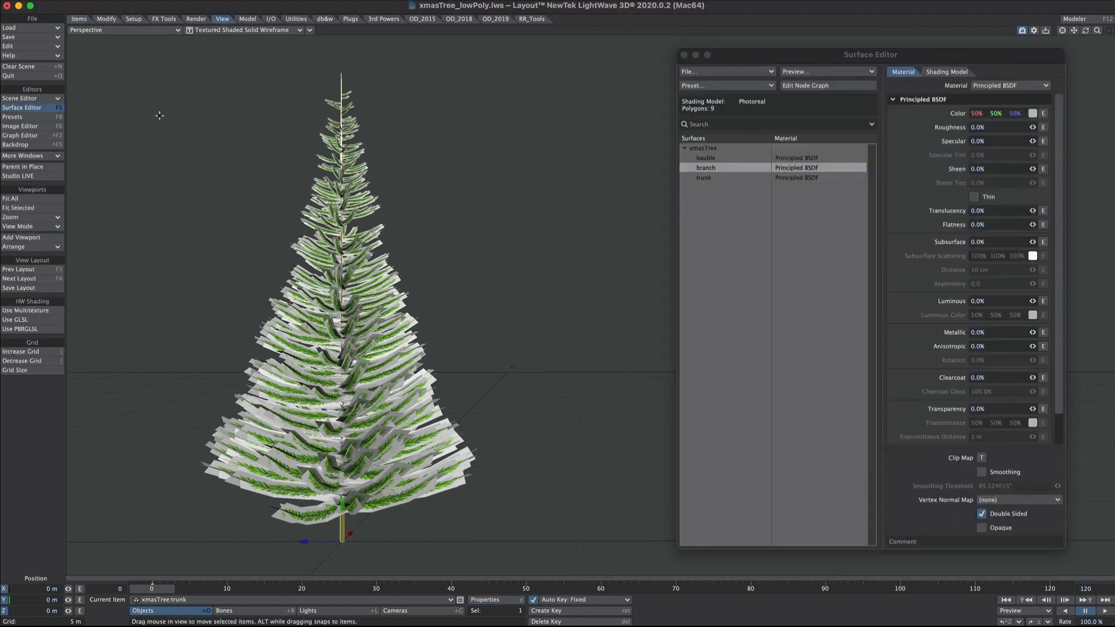
click(21, 238)
key(4)
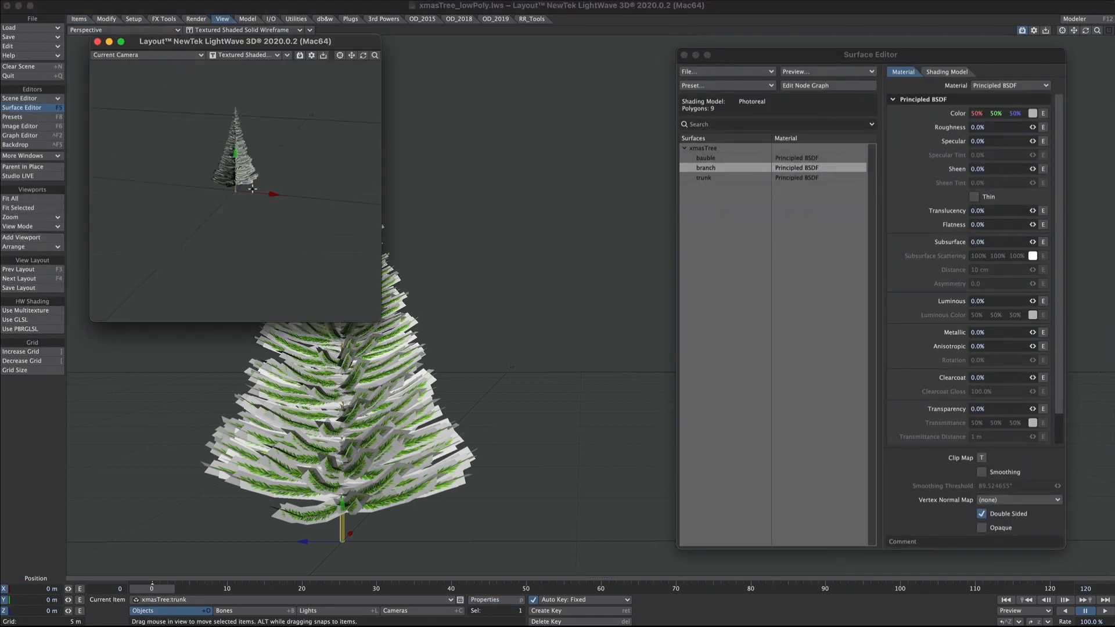
scroll(236, 192, up, 5)
alt+drag(285, 157, 220, 203)
mouse_move(228, 96)
ctrl+alt+mouse_down()
mouse_move(249, 77)
mouse_move(242, 83)
ctrl+alt+mouse_up()
click(242, 55)
click(222, 84)
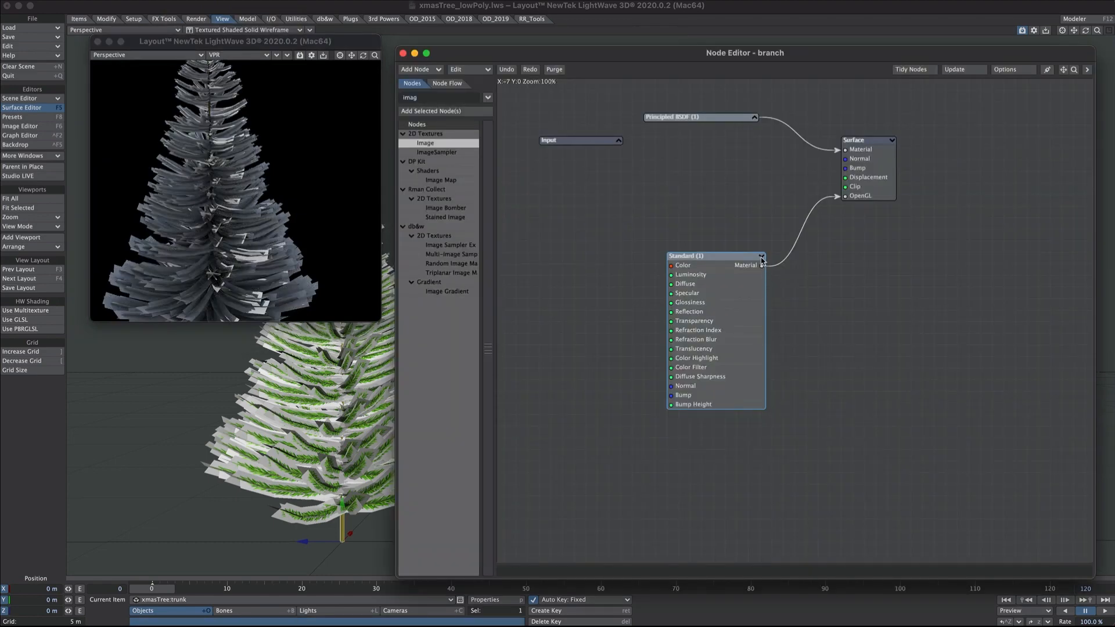
- Collapse and move the Standard (1) node aside, and expand the Principled BSDF
click(761, 257)
drag(718, 265, 832, 311)
click(755, 118)
drag(667, 181, 669, 201)
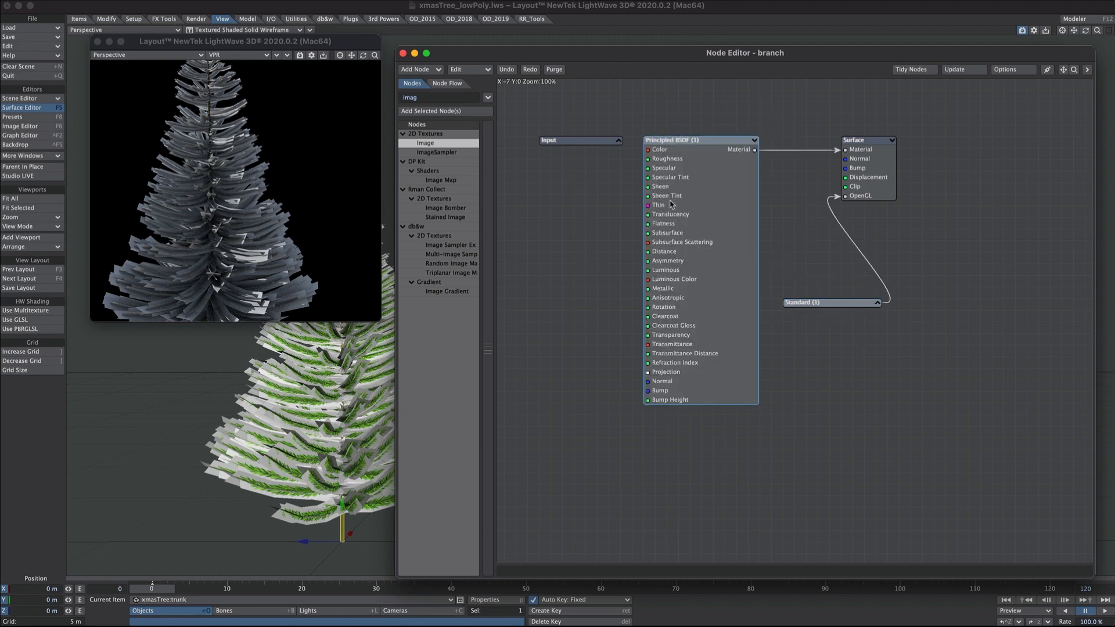
- Add a UV-mapped Image node with christmasBranch.png feeding the material Color
double_click(425, 144)
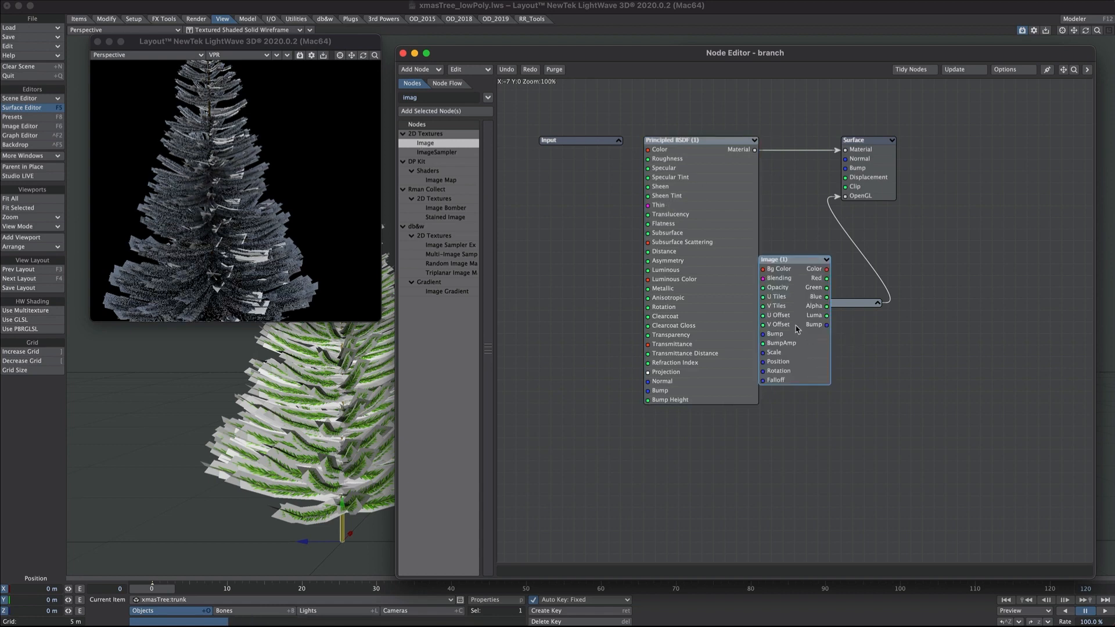
drag(796, 325, 521, 215)
double_click(546, 236)
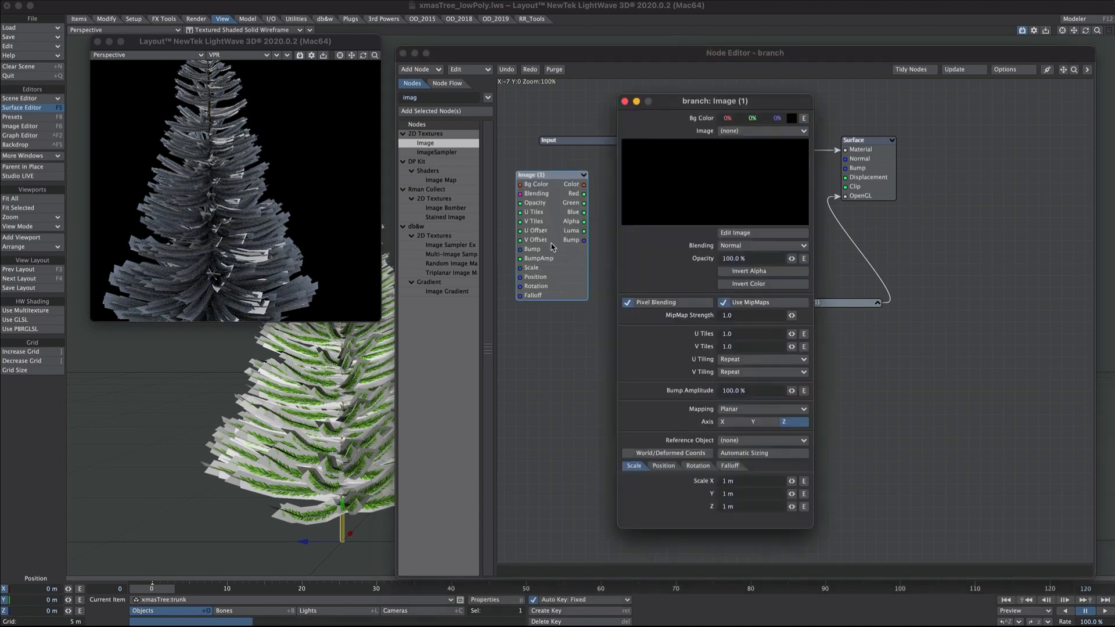
click(750, 132)
click(751, 141)
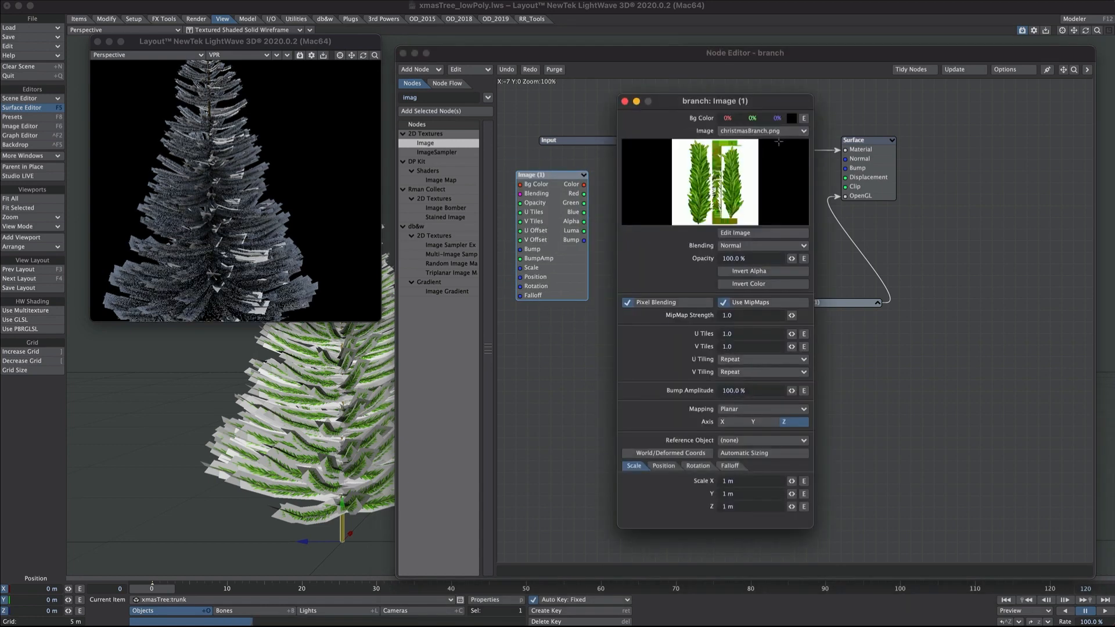
click(726, 410)
click(722, 449)
click(560, 250)
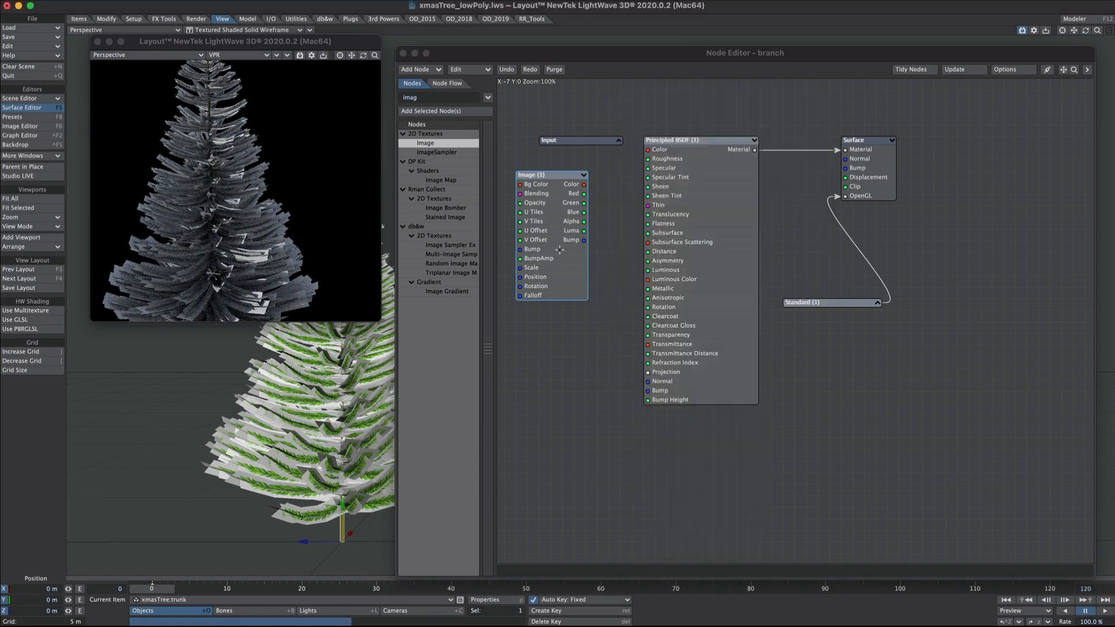
drag(584, 185, 649, 152)
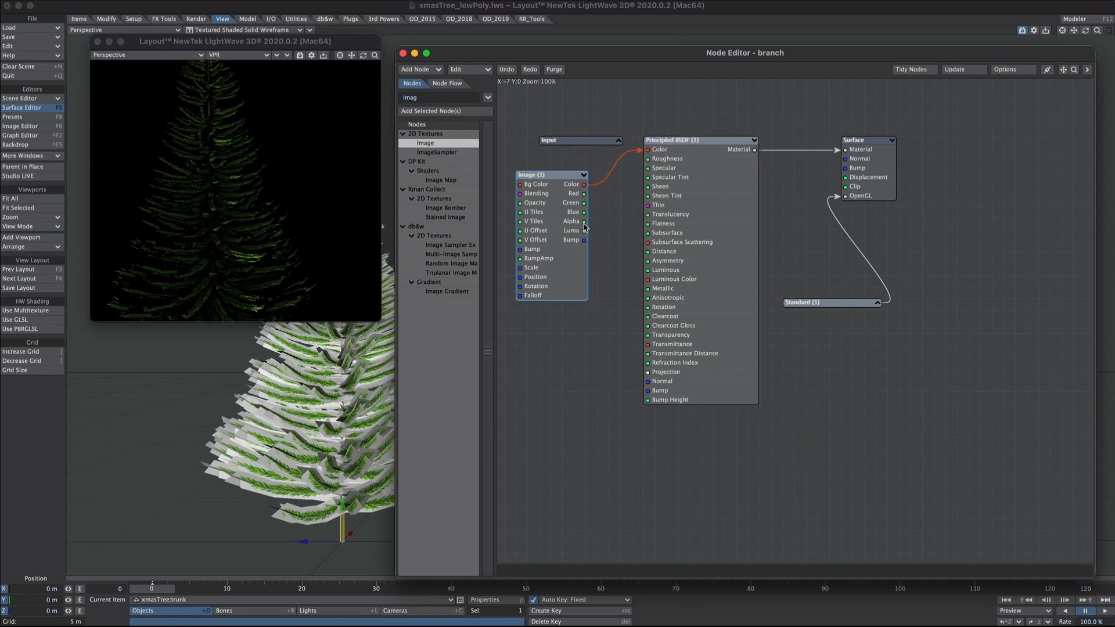
- Route the image alpha through an Invert node into Surface Clip, collapsing the Principled BSDF
drag(584, 224, 865, 192)
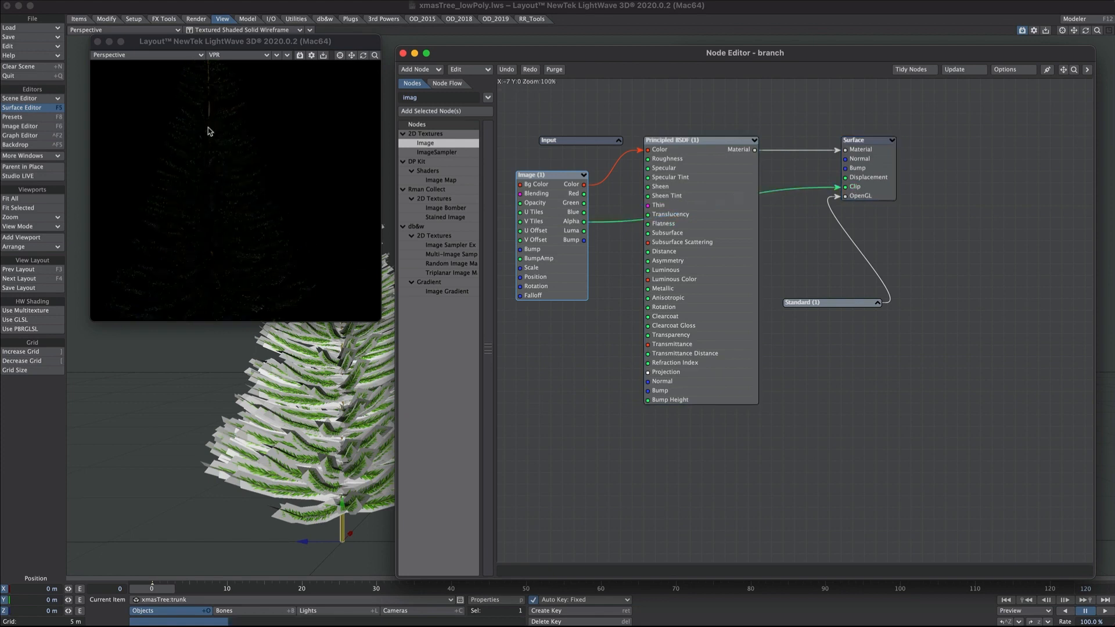
drag(421, 99, 391, 99)
text(inv)
double_click(434, 152)
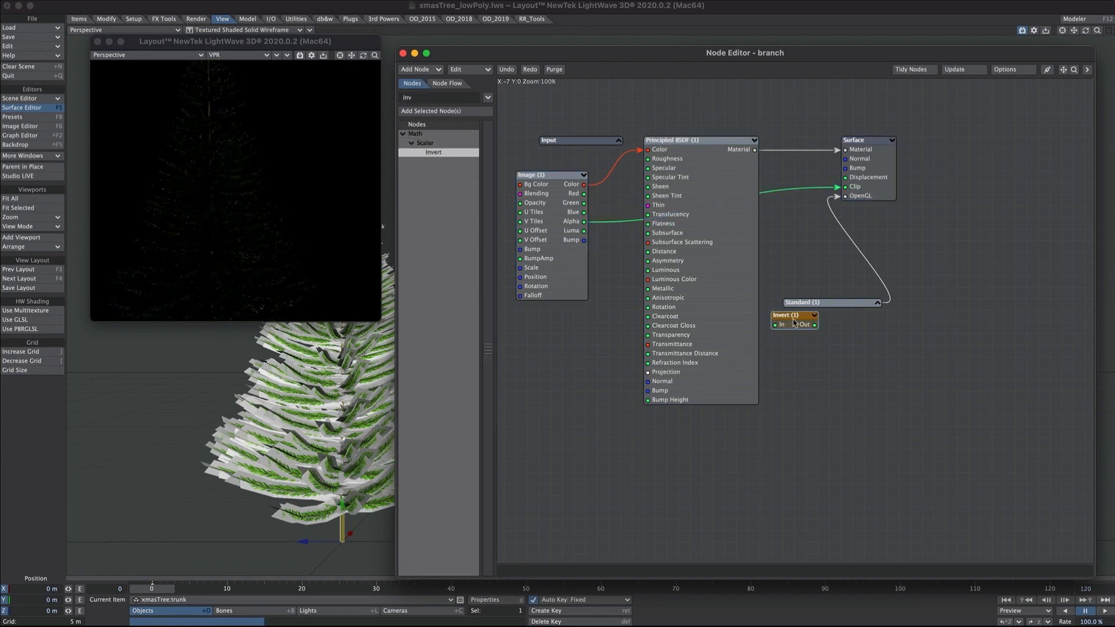
click(754, 140)
drag(785, 315, 680, 174)
drag(584, 221, 846, 186)
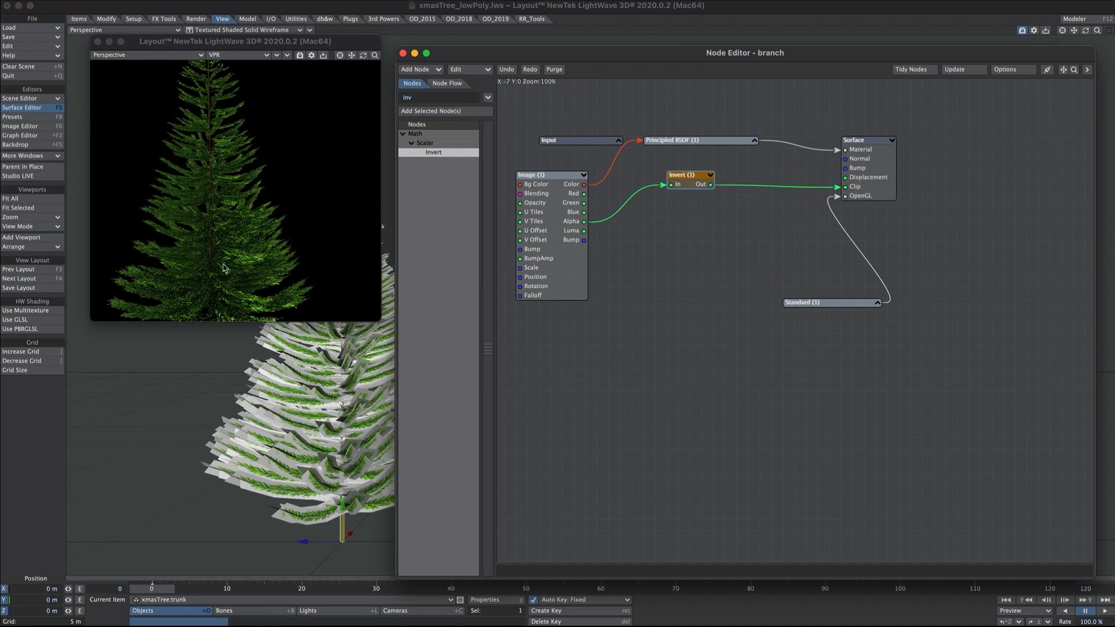
alt+drag(226, 200, 237, 244)
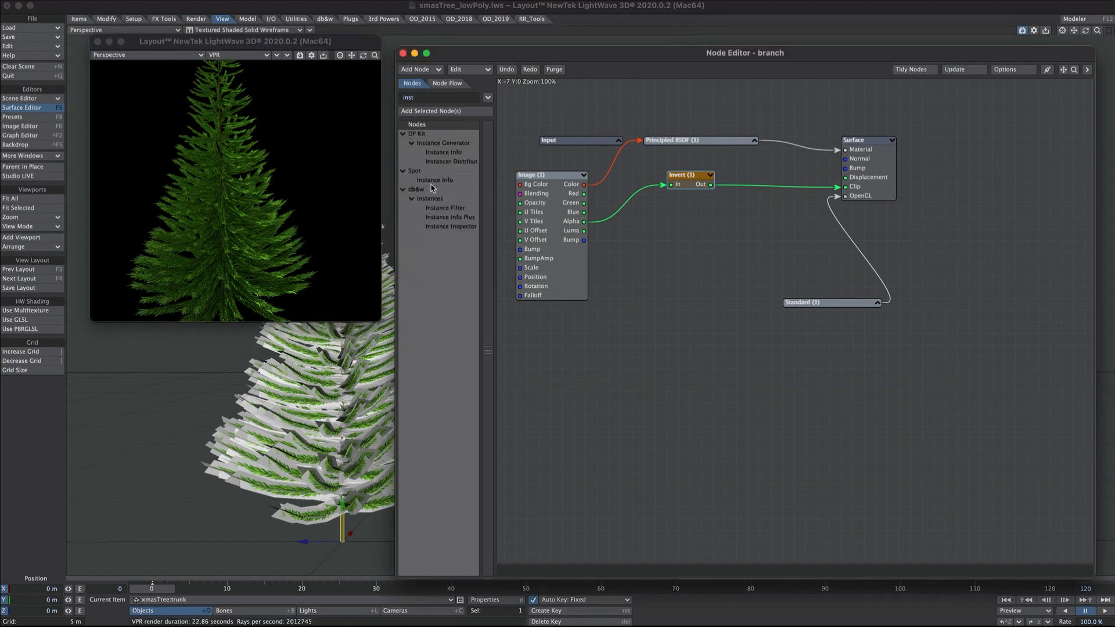
- Add Instance Info and Gradient nodes, wiring Fixed Random into the Gradient Input
double_click(434, 180)
drag(790, 298, 565, 360)
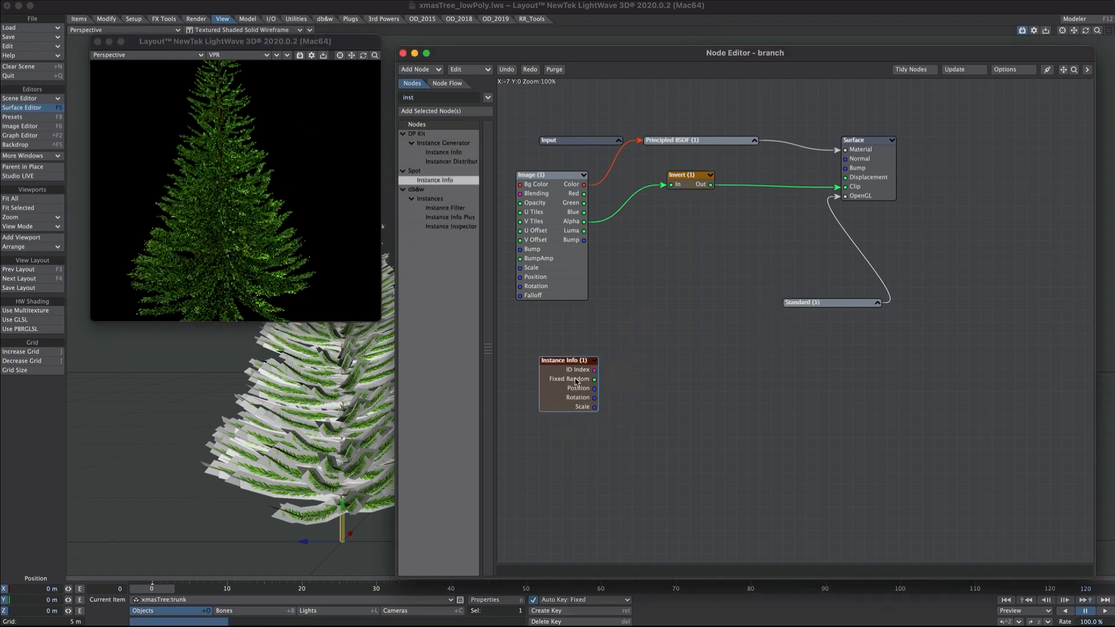
drag(1063, 69, 1114, 114)
drag(794, 425, 631, 147)
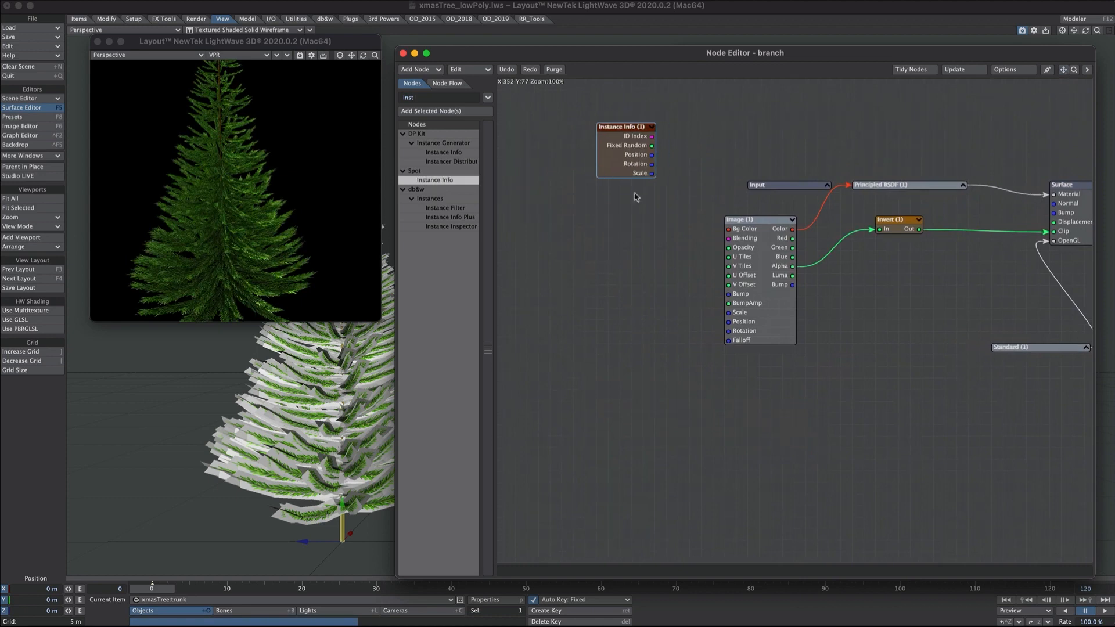
drag(424, 94, 389, 98)
text(grad)
double_click(429, 207)
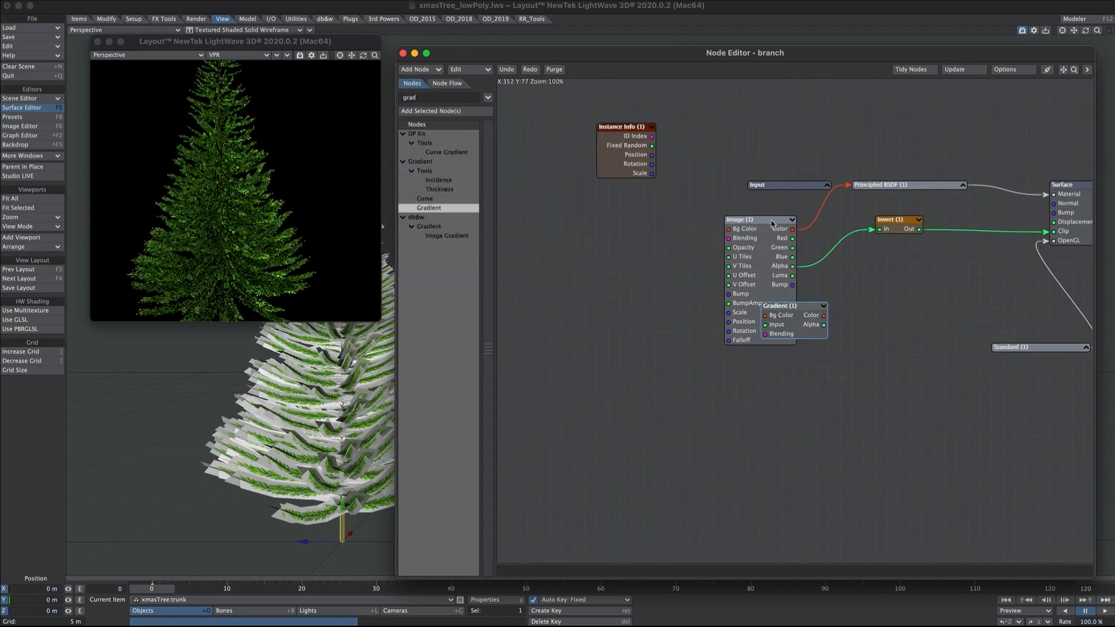
drag(774, 338, 727, 137)
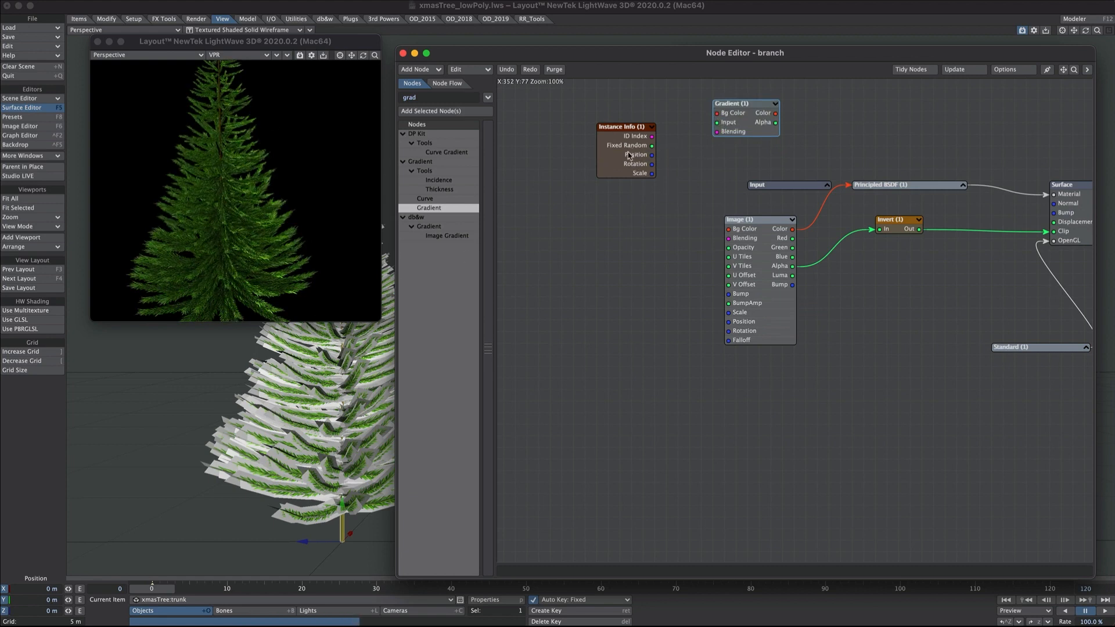
drag(652, 145, 718, 123)
- Add a gradient key at 1.0, wire Image Color to Key (1) and Gradient Color to BSDF Color
key(p)
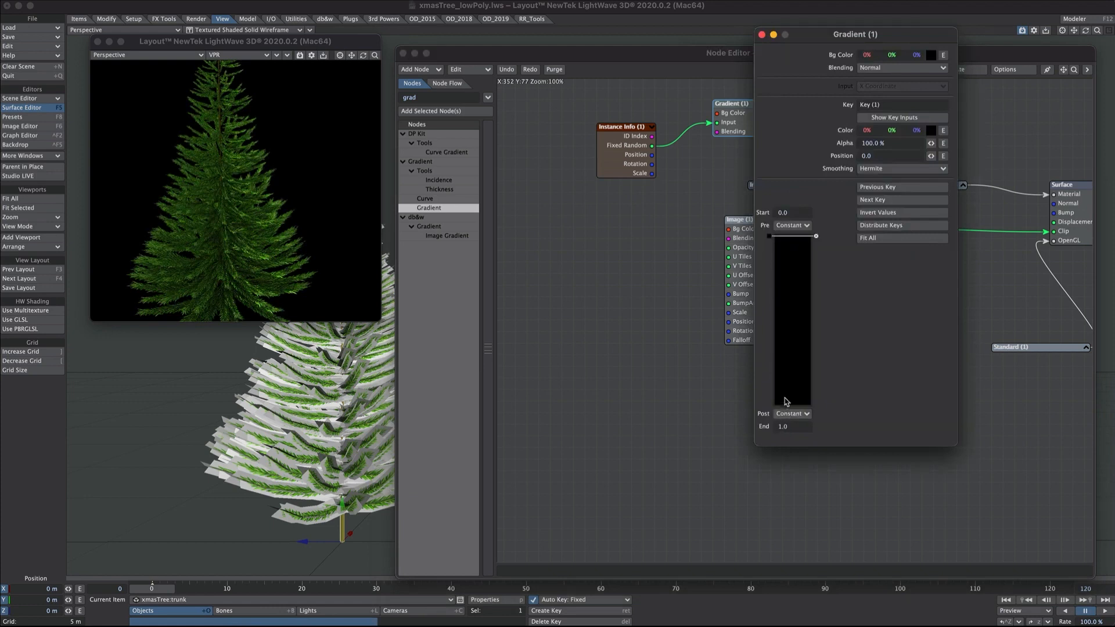
drag(787, 402, 770, 408)
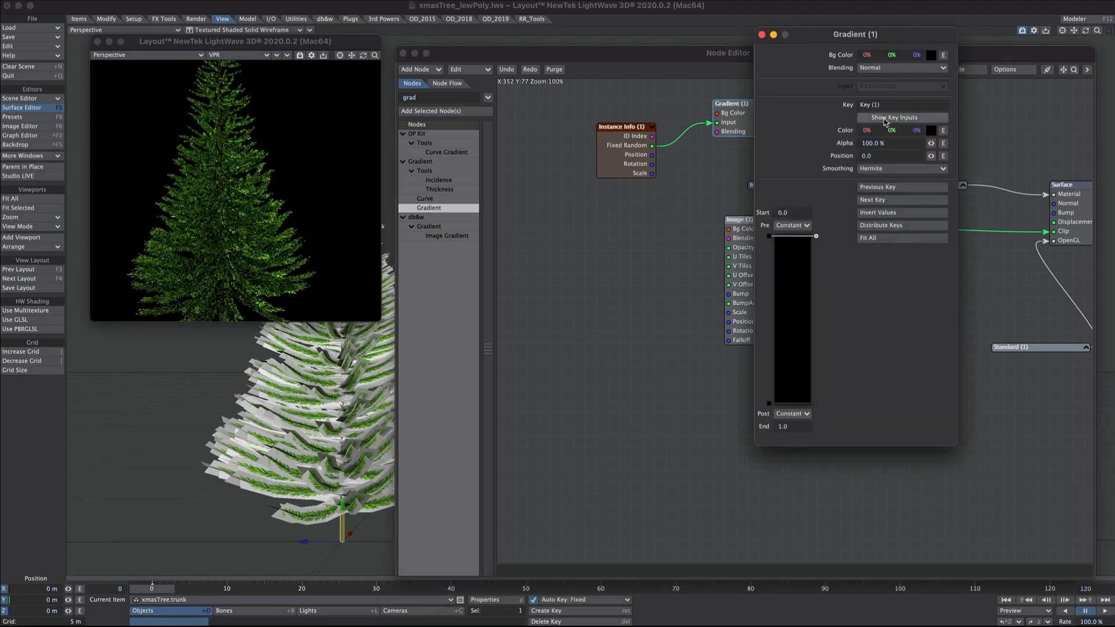
click(762, 34)
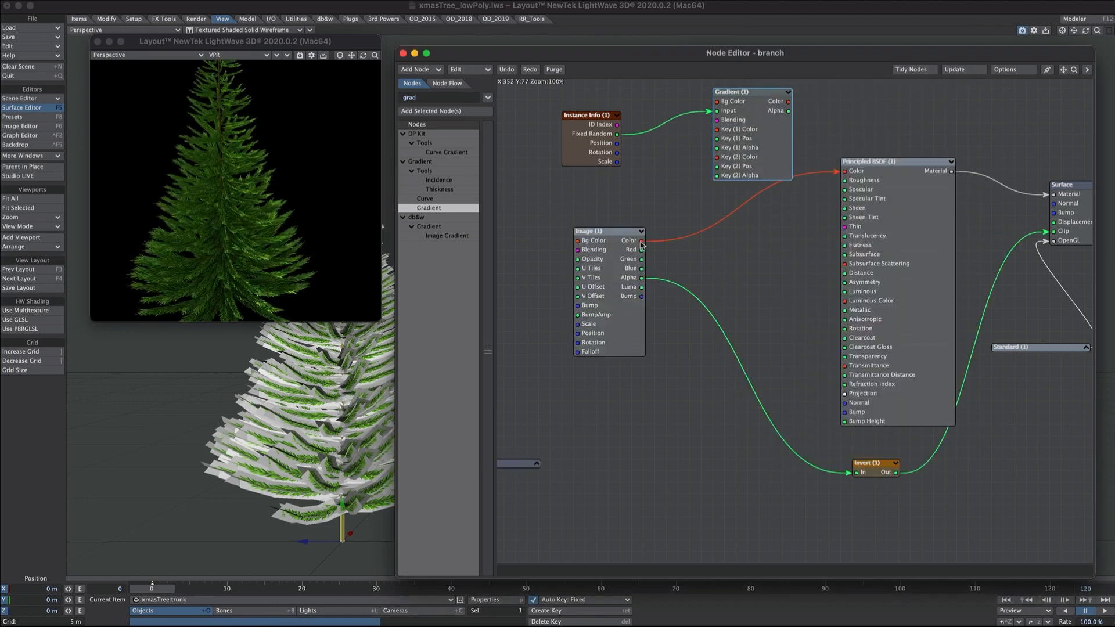
drag(641, 241, 717, 129)
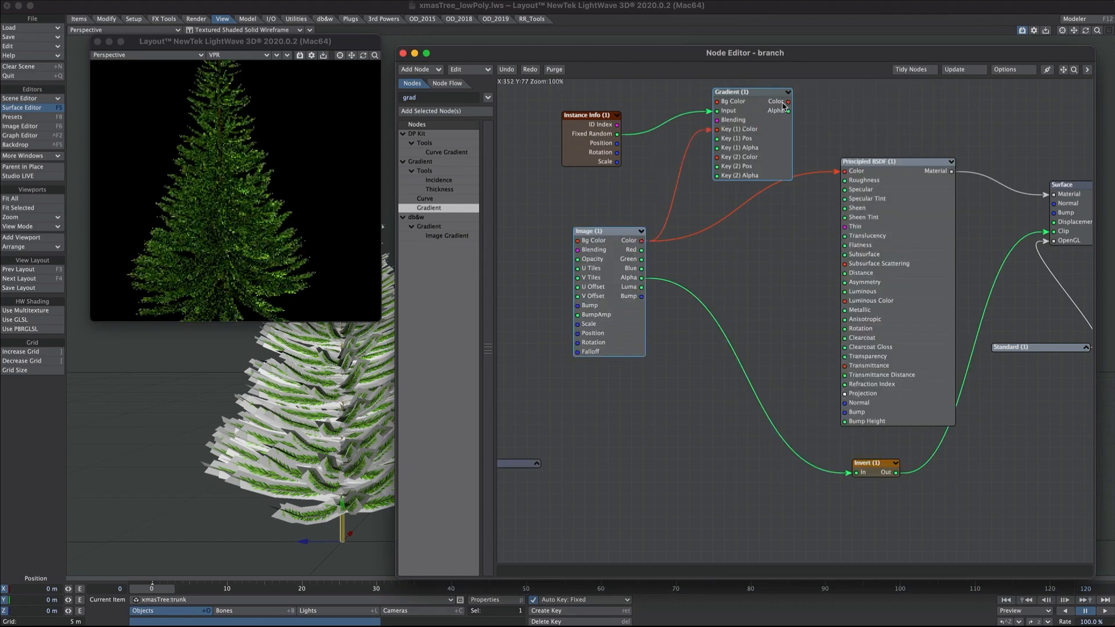
drag(788, 101, 868, 171)
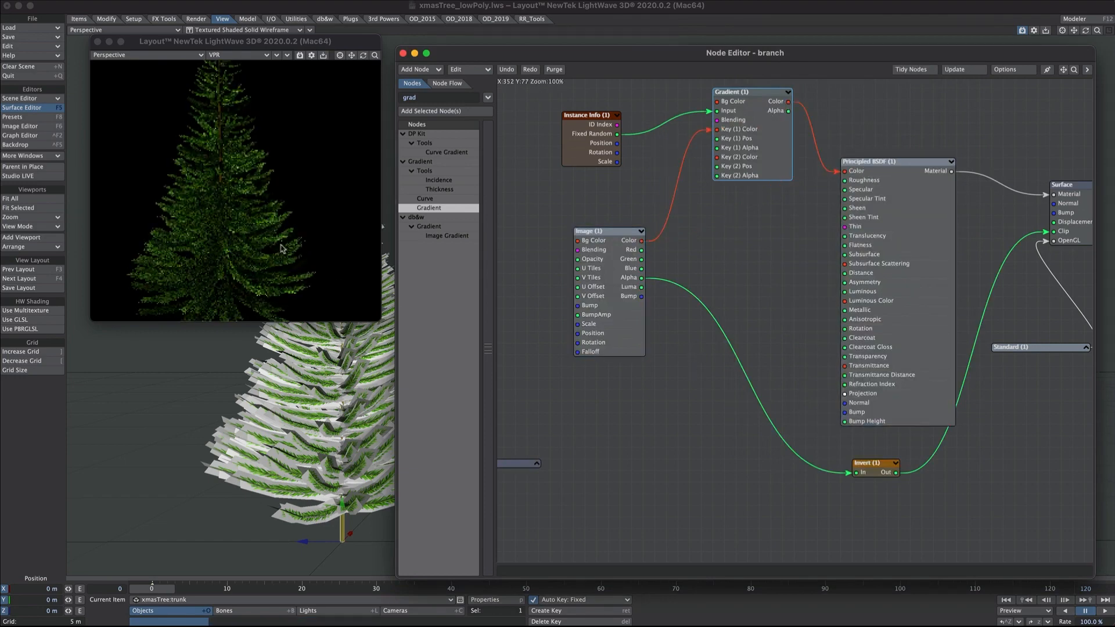
double_click(748, 130)
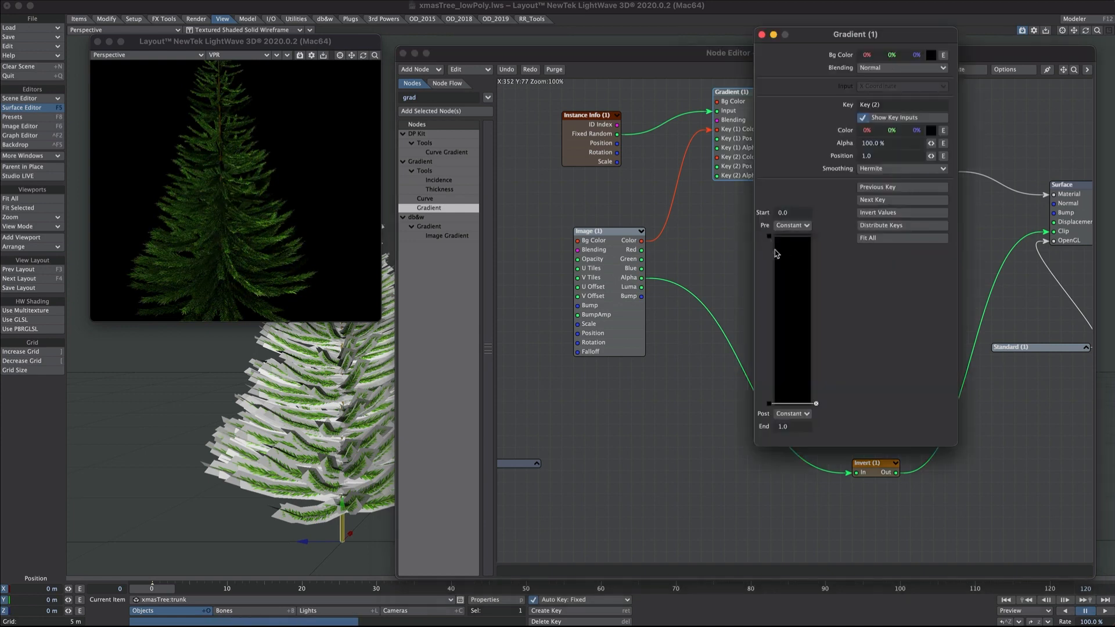
click(761, 36)
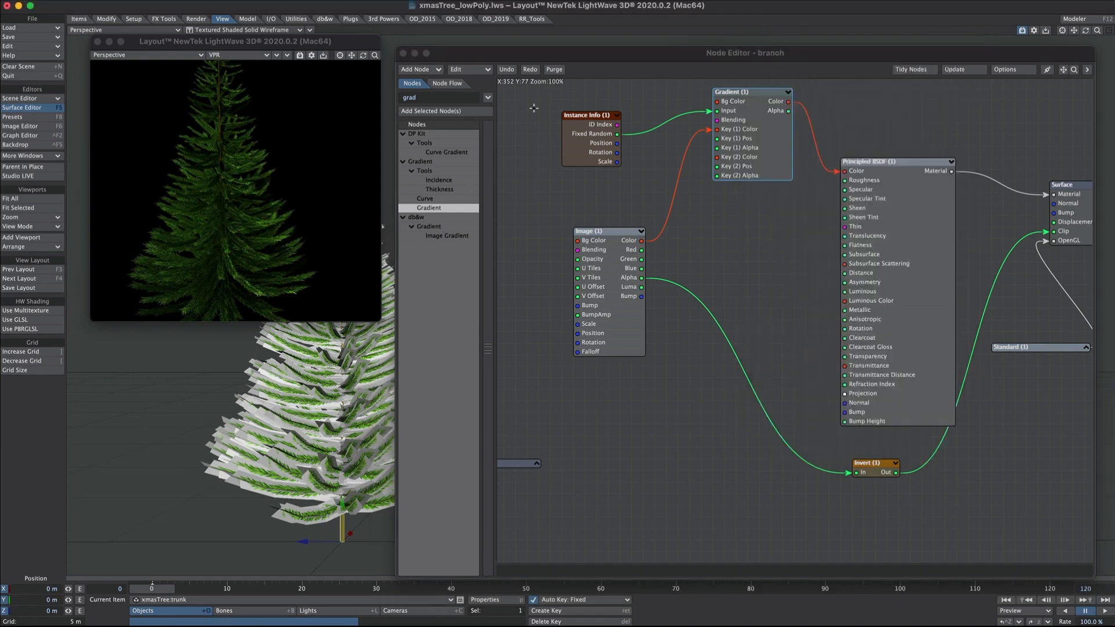
double_click(424, 98)
text(colo)
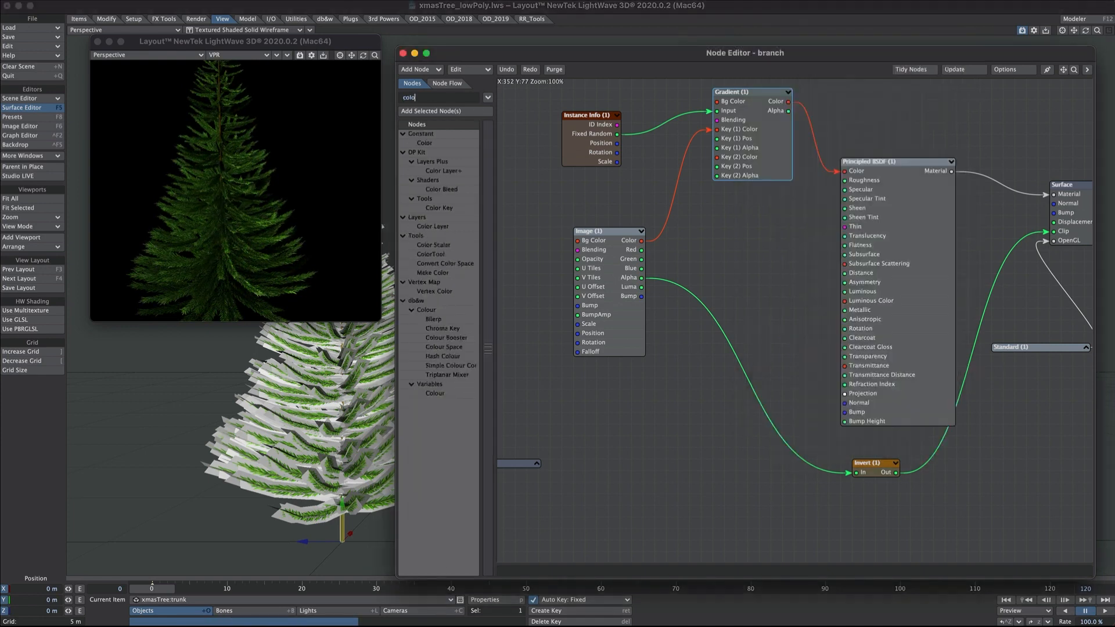
- Add a ColorTool node and place it beside the Image node
double_click(427, 256)
drag(780, 318, 700, 251)
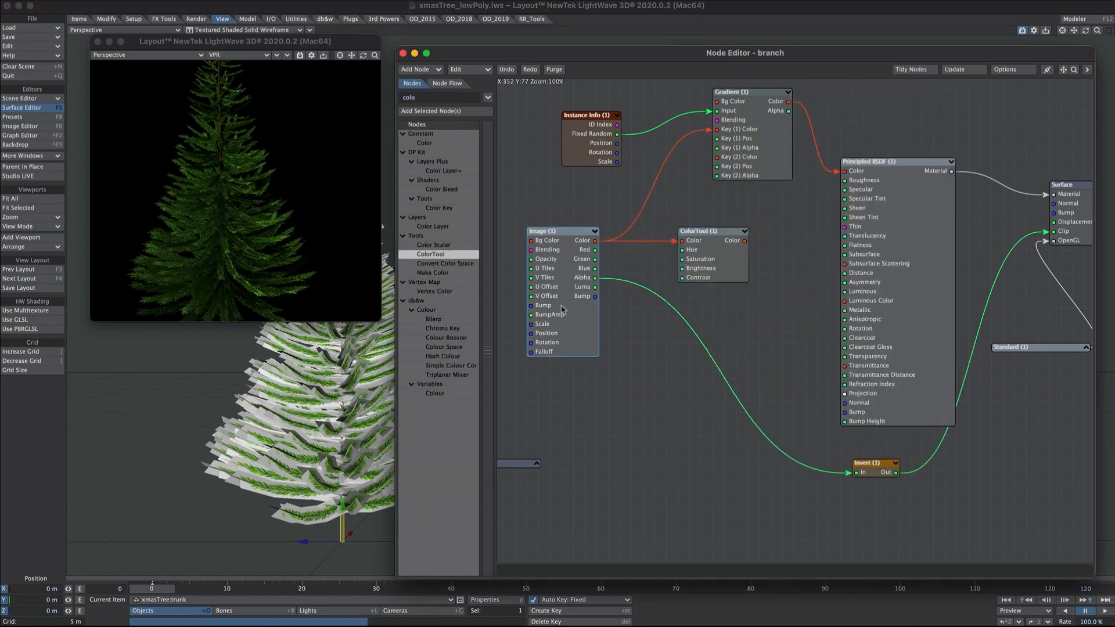
drag(715, 253, 739, 157)
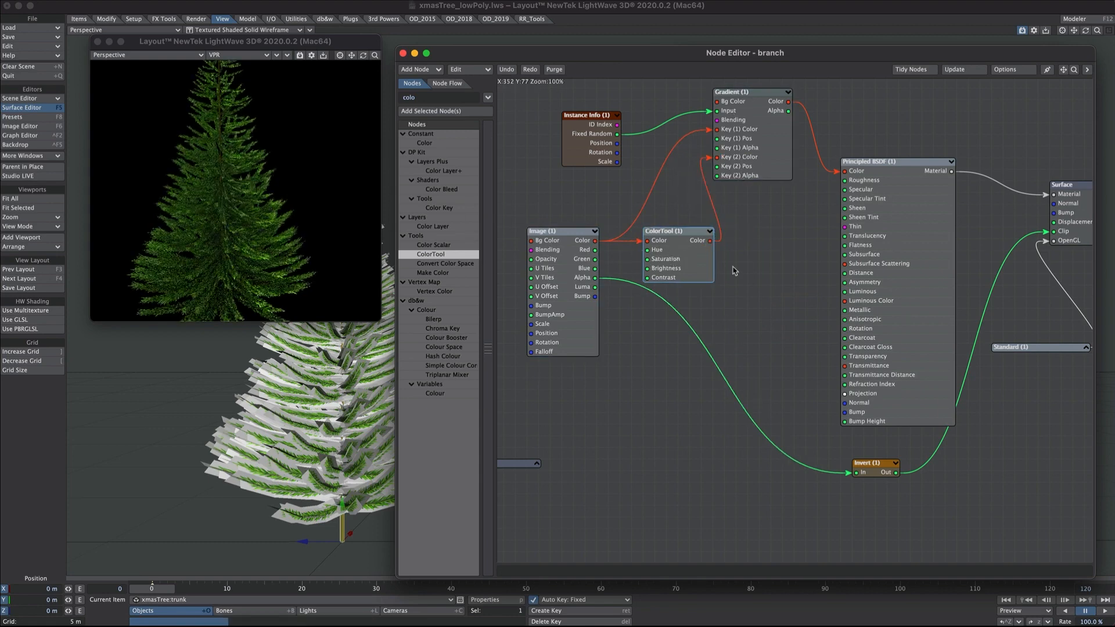
- Set the ColorTool hue shift to 20°
double_click(680, 255)
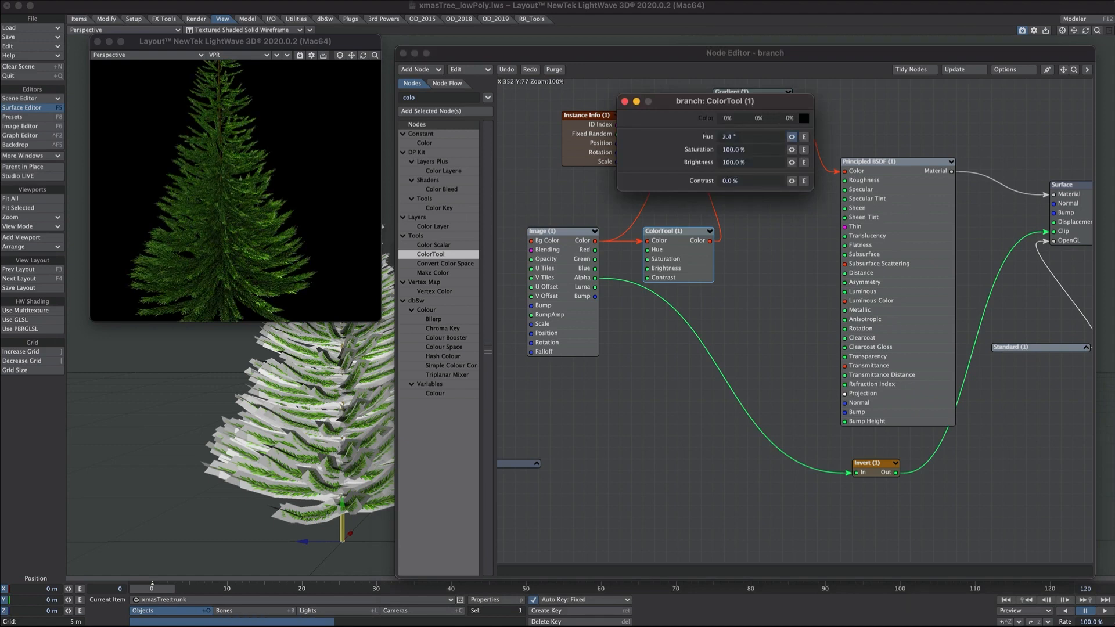
drag(691, 138, 696, 138)
text(180)
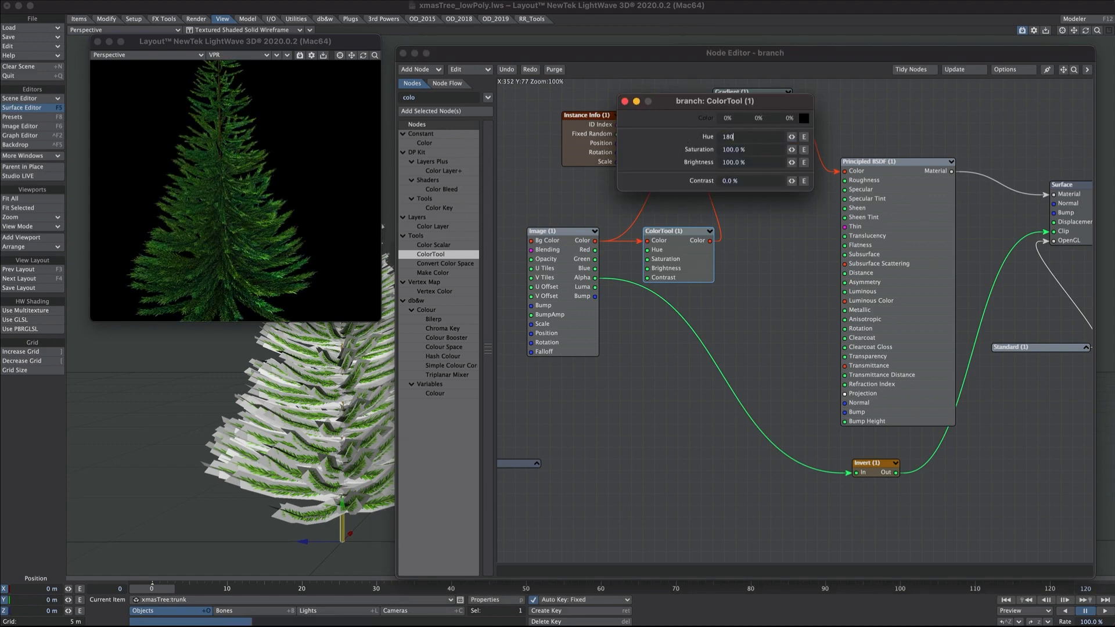
key(Tab)
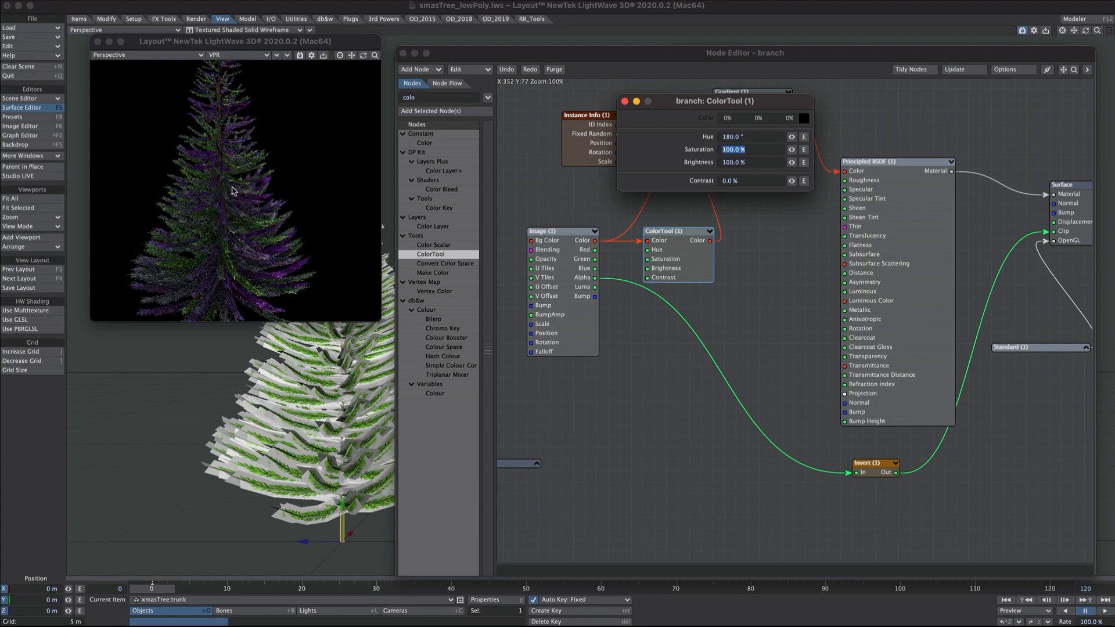
click(697, 138)
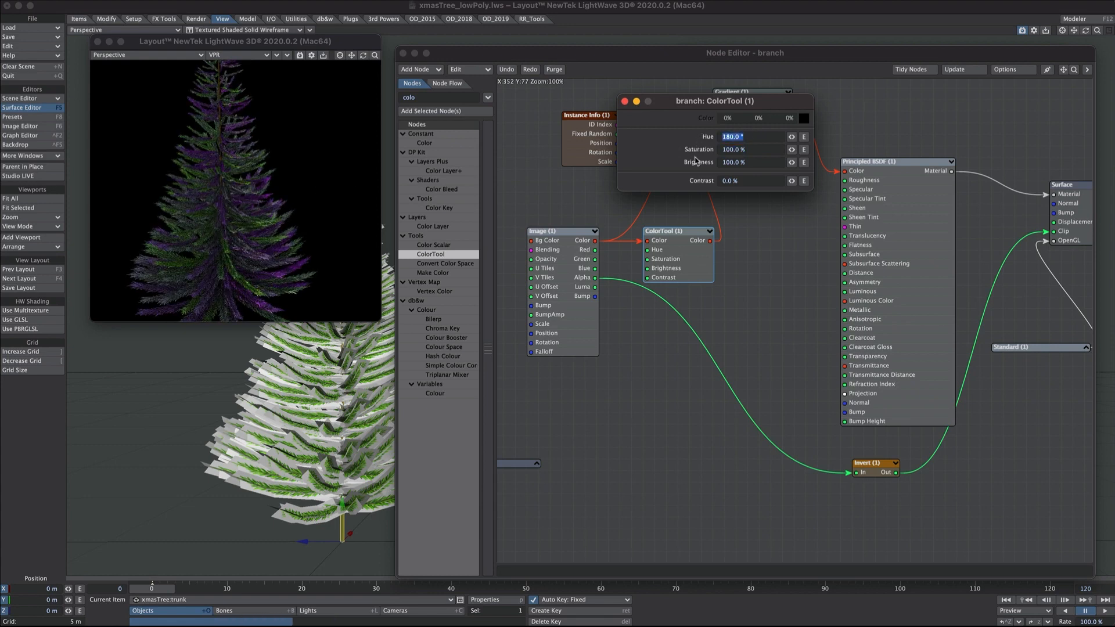
text(20)
key(Tab)
click(701, 137)
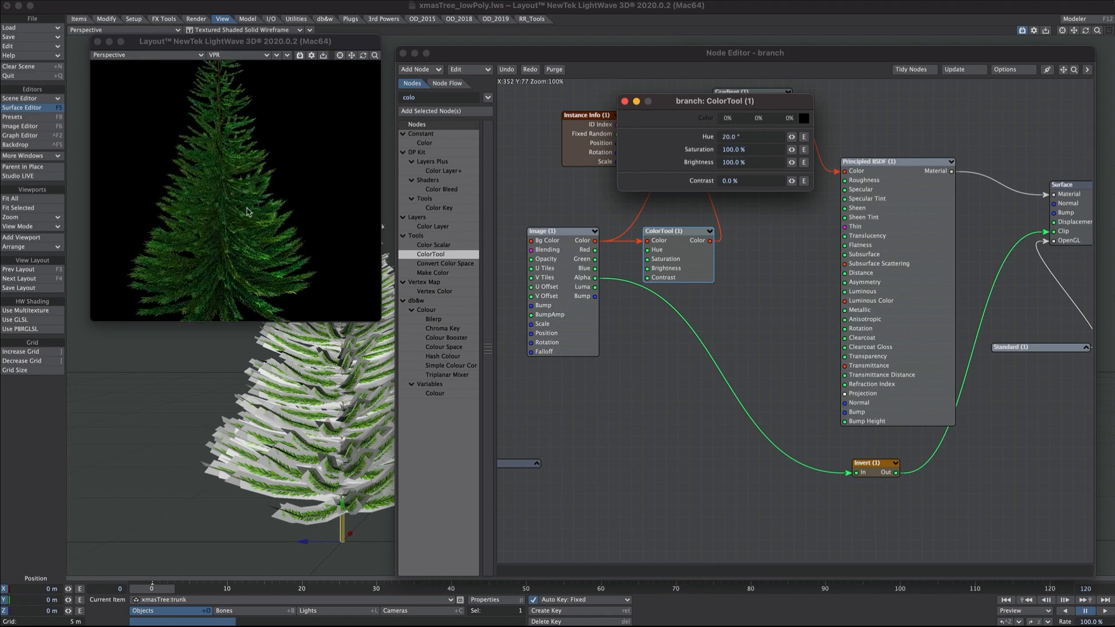
key(Tab)
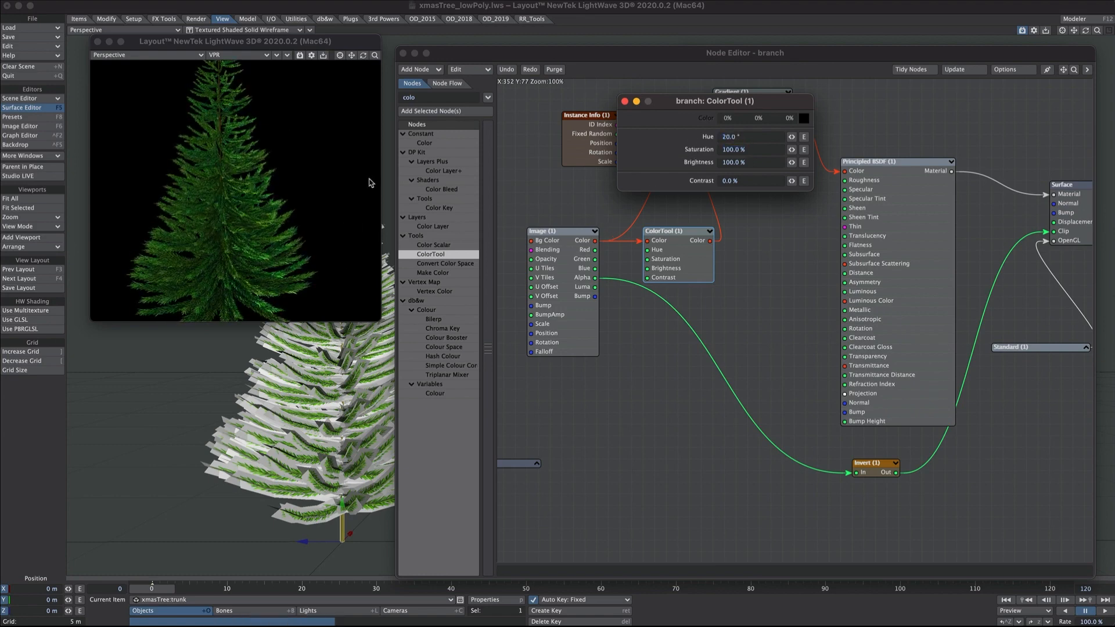
click(625, 102)
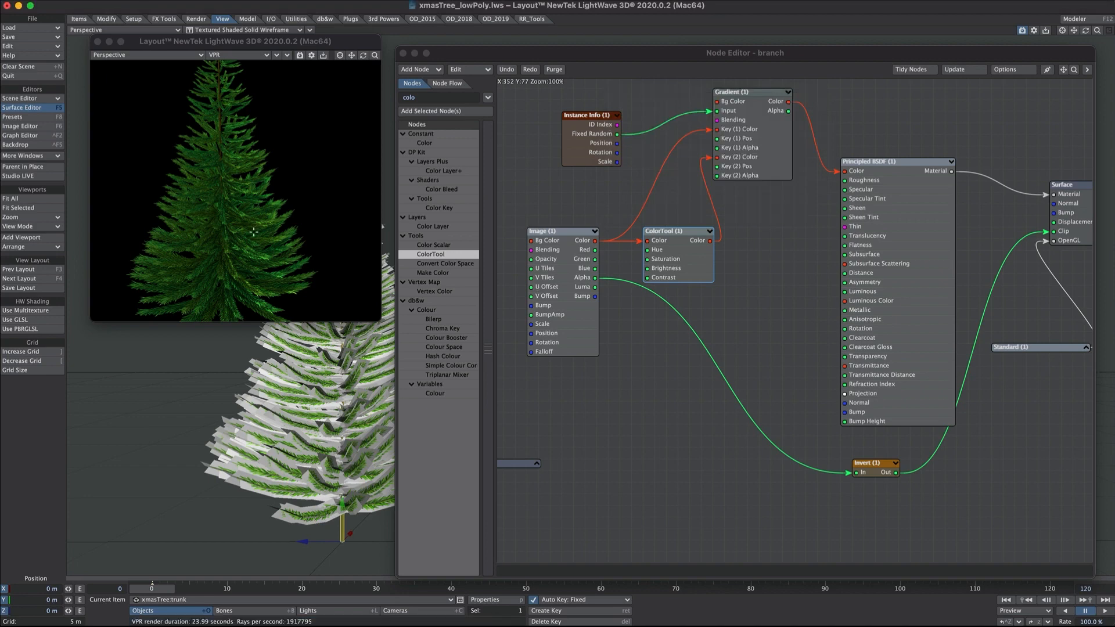
- Turn the baubles instancer back on in the tree's Object Properties
key(p)
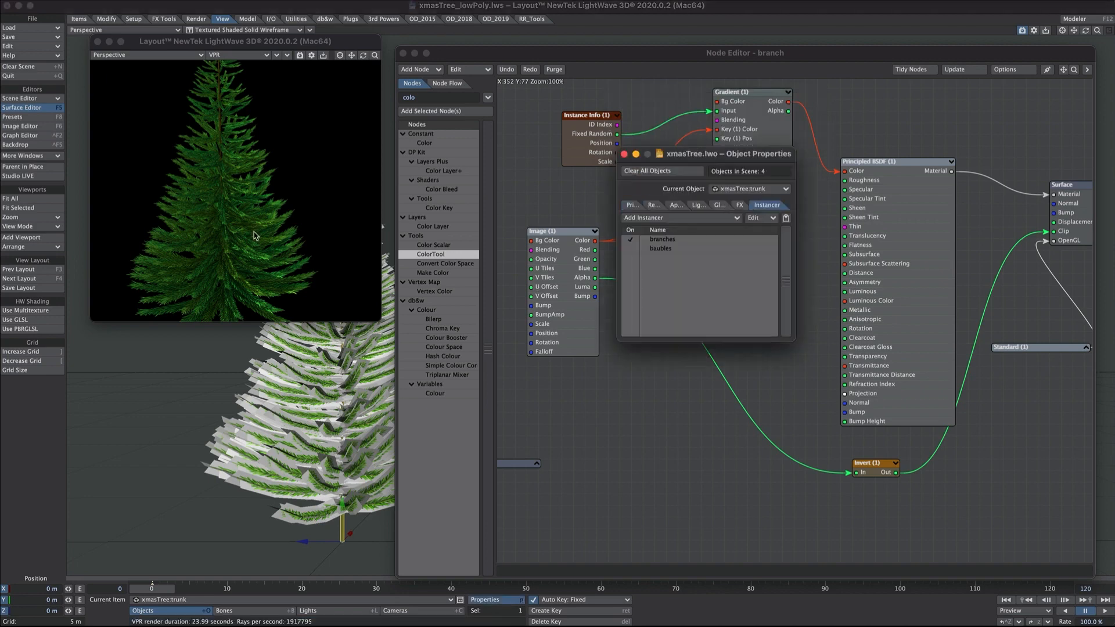
click(630, 248)
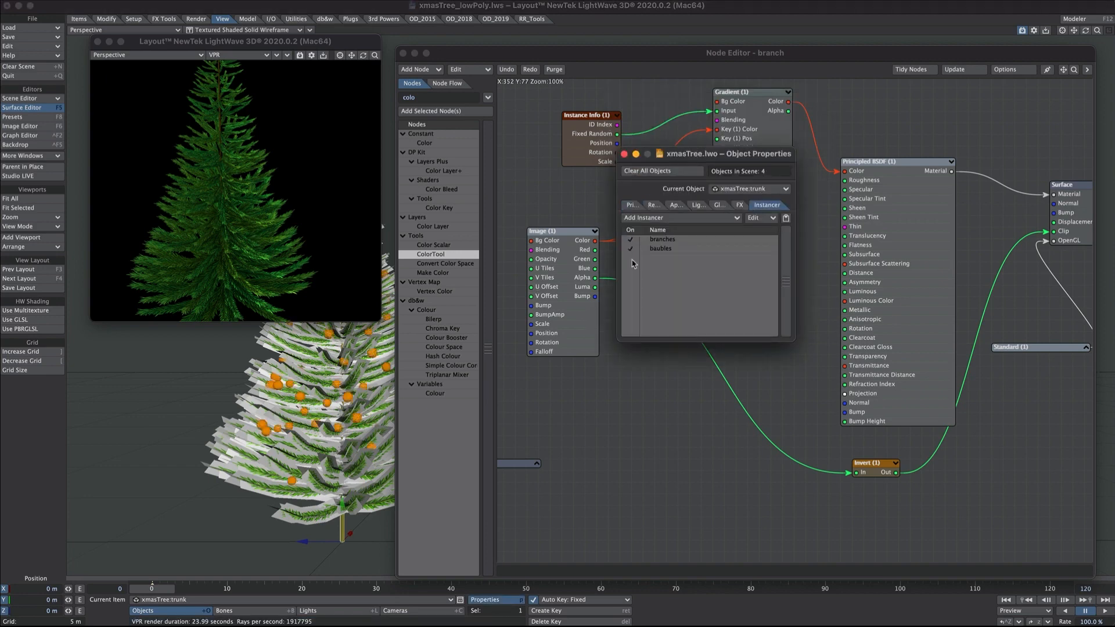
click(625, 155)
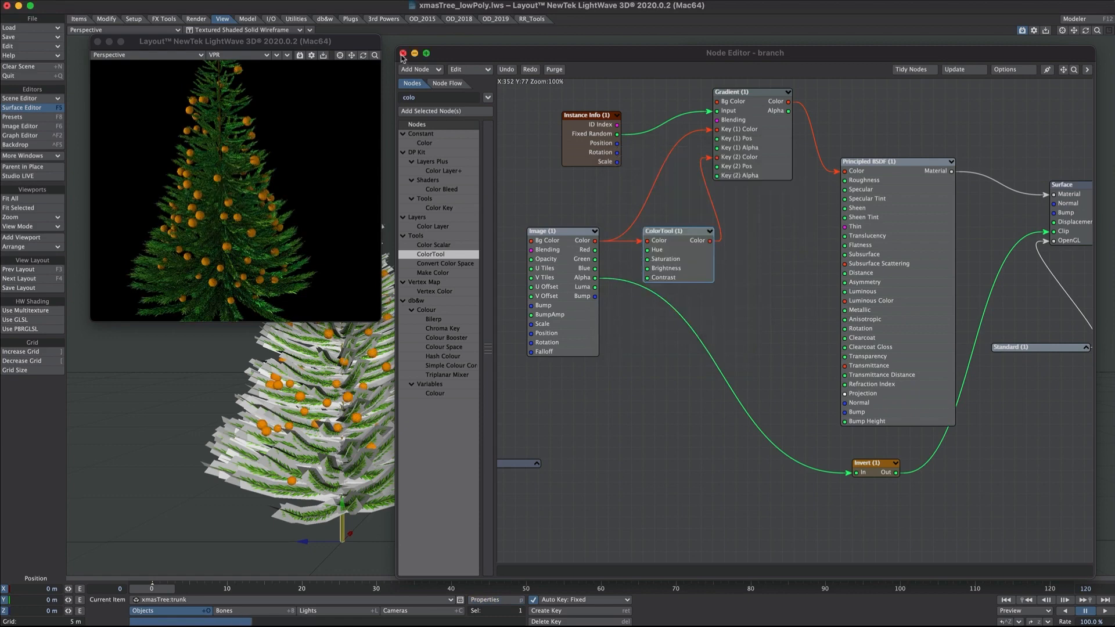
- Set the bauble surface's Metallic to 100%
click(403, 54)
click(702, 158)
drag(765, 57, 569, 60)
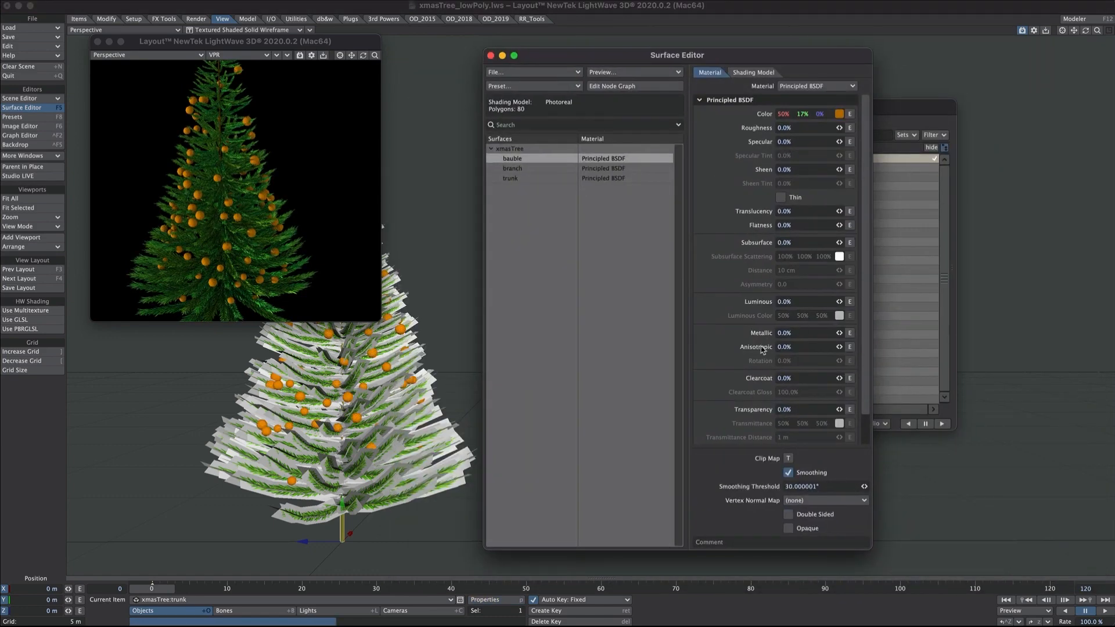
click(793, 334)
text(100)
key(Tab)
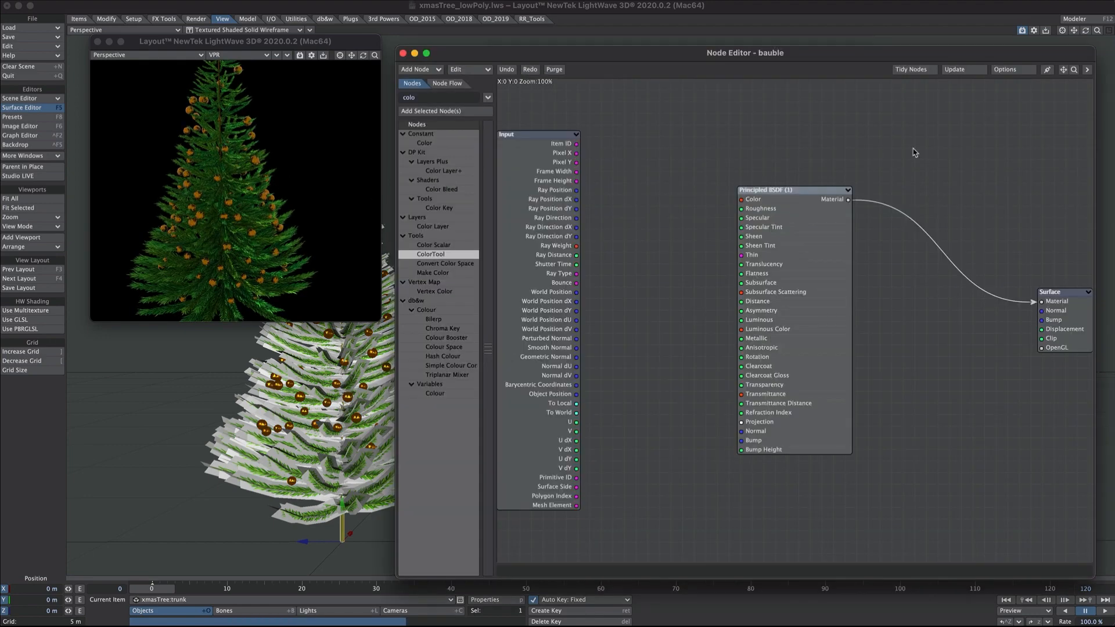
click(621, 88)
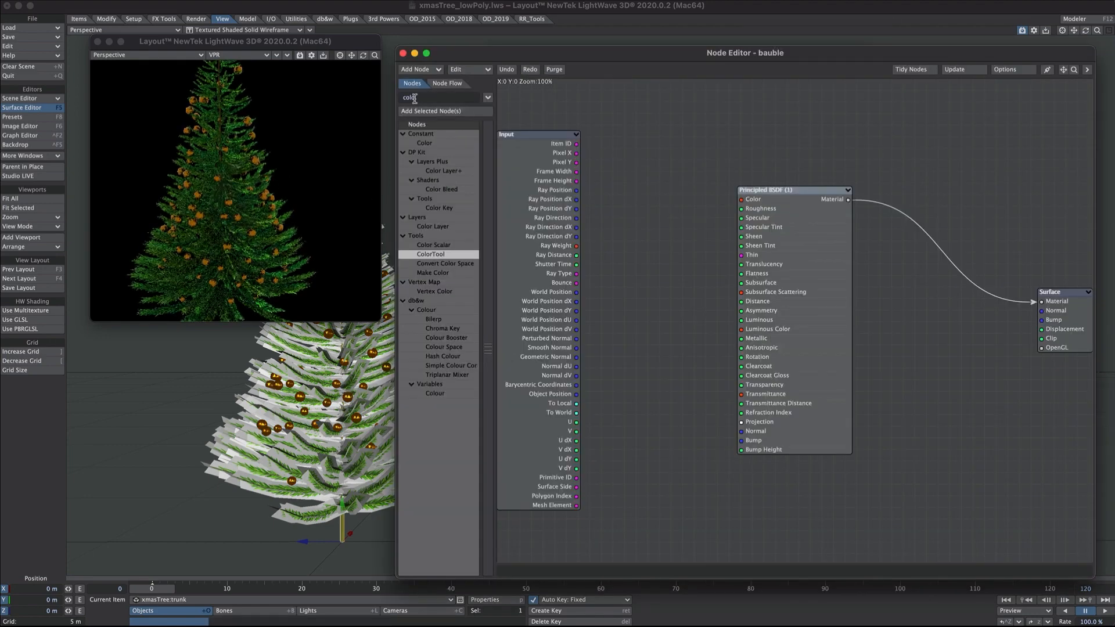
- Add an Instance Info node to the bauble material graph
drag(419, 99, 385, 109)
text(ins)
double_click(436, 199)
drag(778, 190, 863, 199)
drag(779, 298, 628, 128)
drag(859, 199, 835, 211)
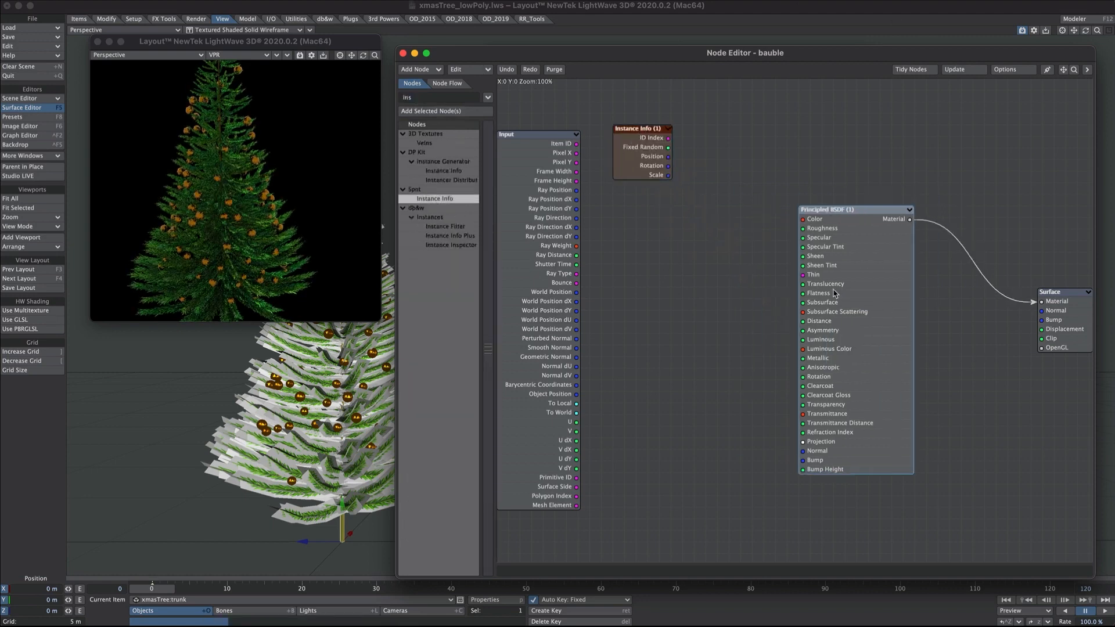
- Add a Random Scalar node beside the Instance Info node
drag(418, 97, 384, 100)
text(rand)
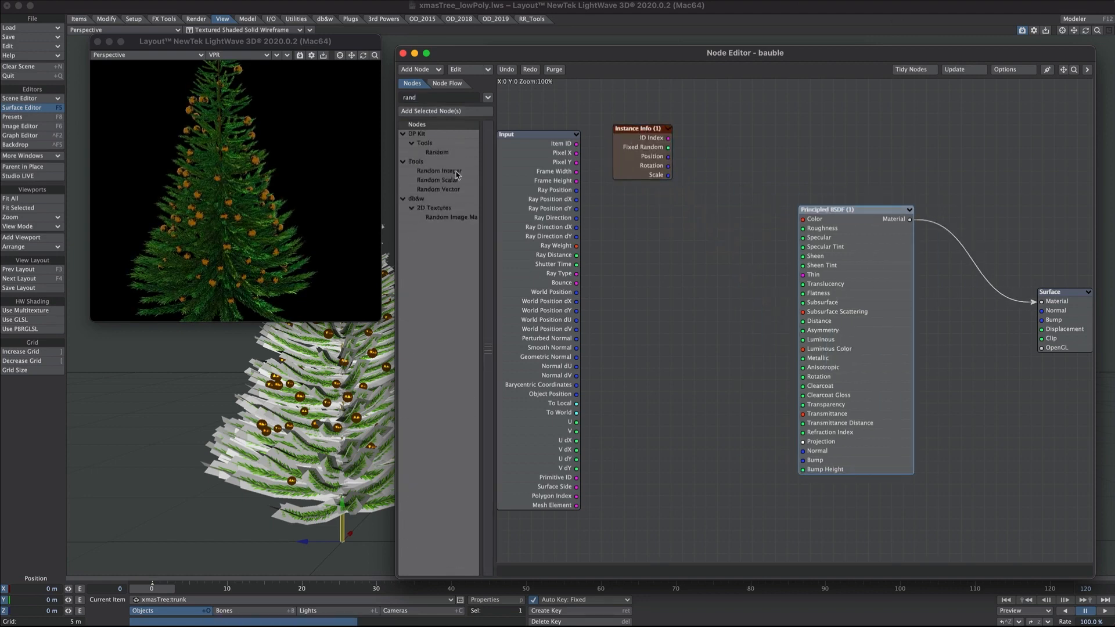
double_click(456, 180)
drag(796, 305, 742, 129)
- Add an Add node, wiring Instance Info ID Index into it and its result into Random Scalar's Seed
drag(425, 97, 388, 100)
text(add)
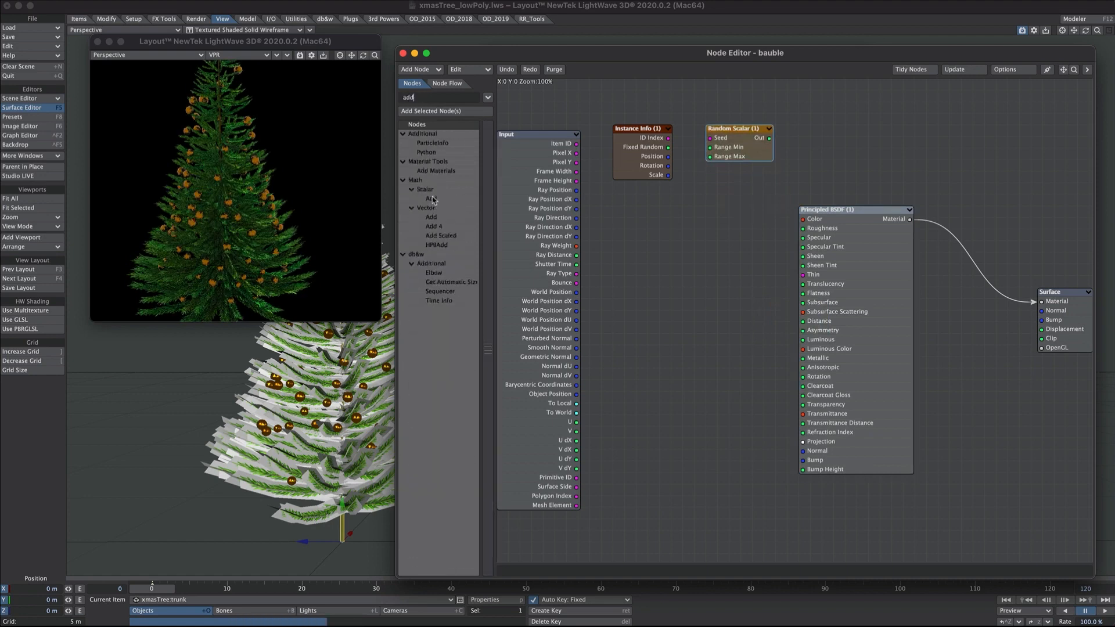
double_click(431, 198)
drag(643, 147, 633, 217)
drag(733, 128, 802, 140)
drag(782, 312, 682, 129)
drag(633, 217, 780, 149)
- Check the Add node's B value and tick Include Min and Include Max on Random Scalar
double_click(699, 145)
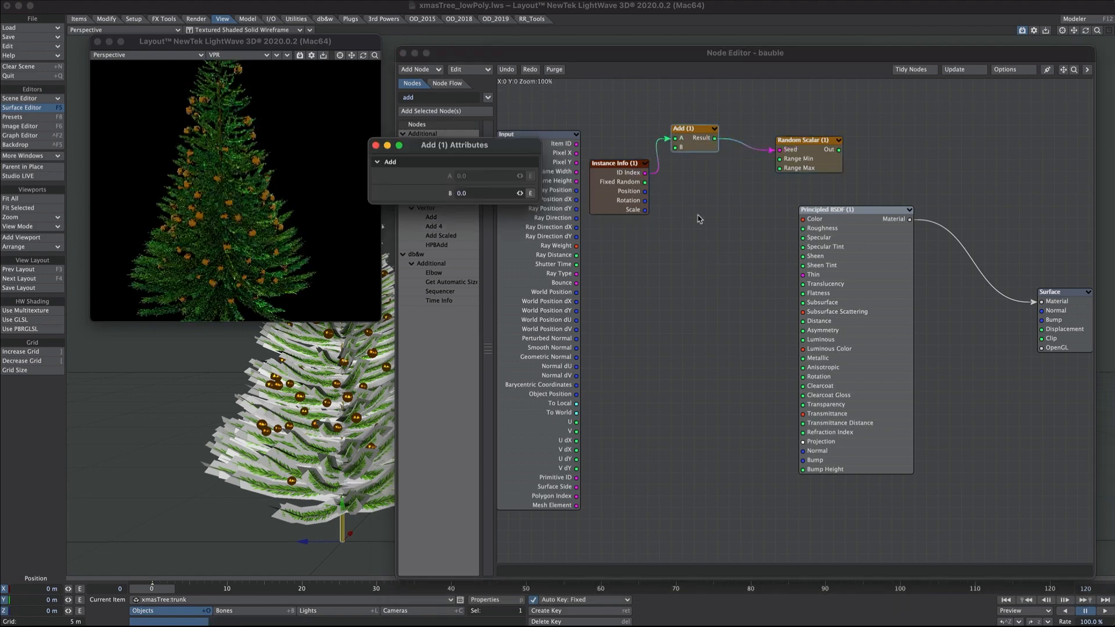
drag(475, 193, 440, 192)
click(376, 145)
drag(831, 210, 877, 221)
double_click(807, 140)
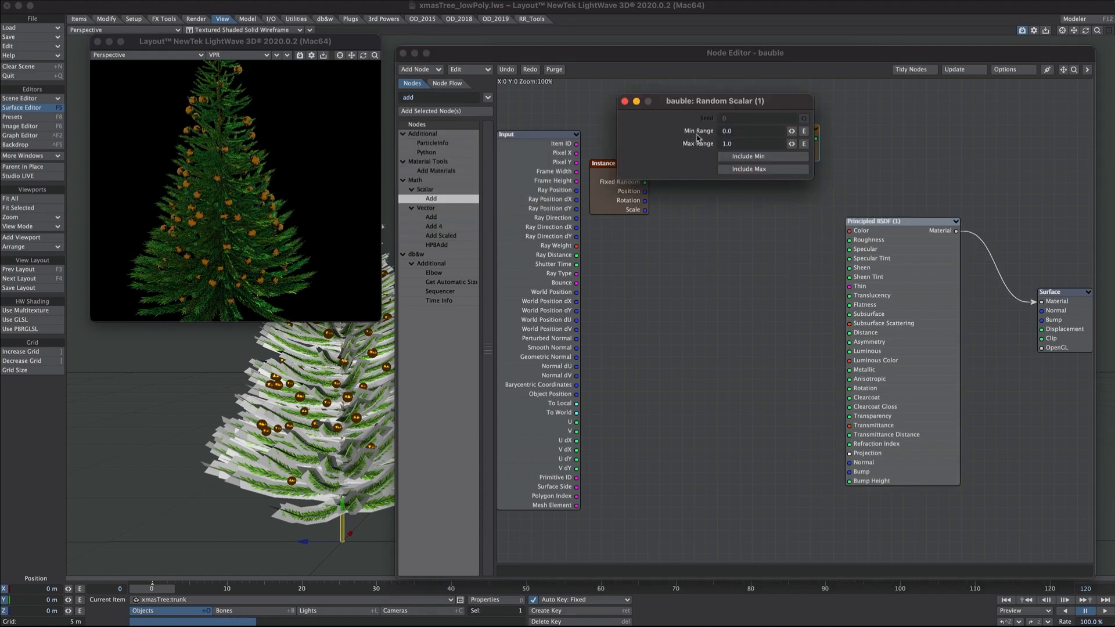
click(724, 156)
click(723, 169)
click(625, 101)
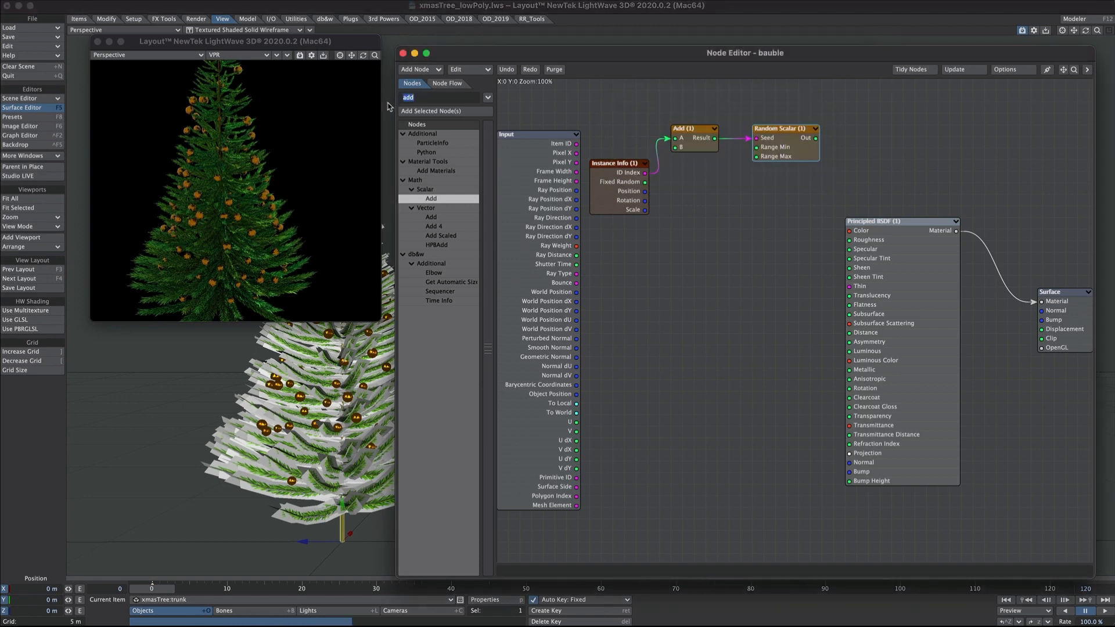
- Add a Gradient node and feed Random Scalar's Out into its Input
text(grad)
drag(428, 207, 773, 223)
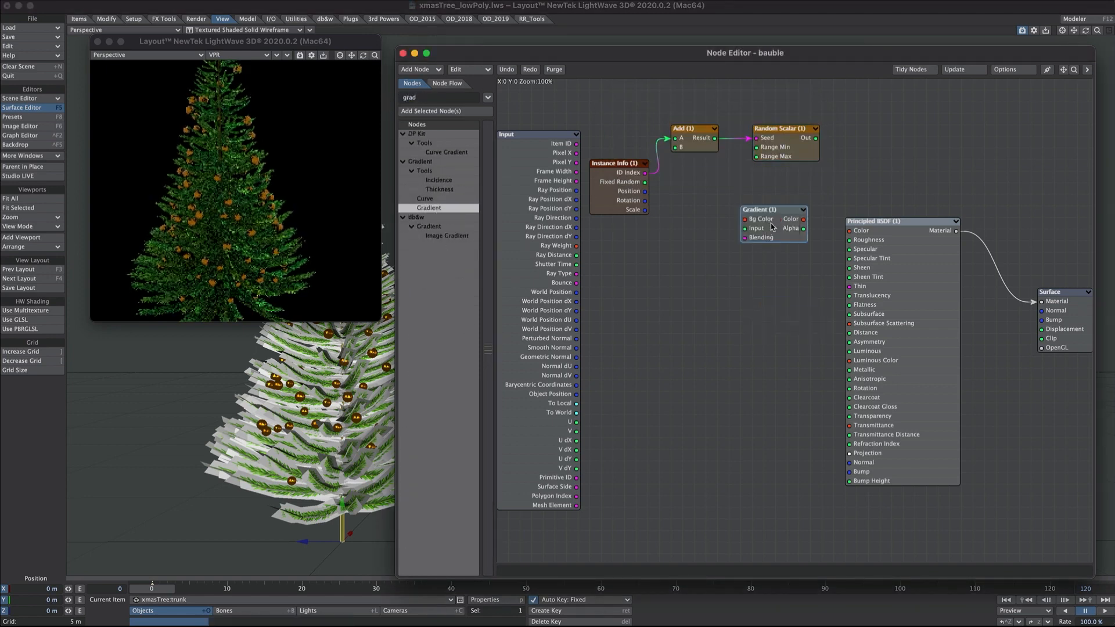
drag(816, 139, 850, 231)
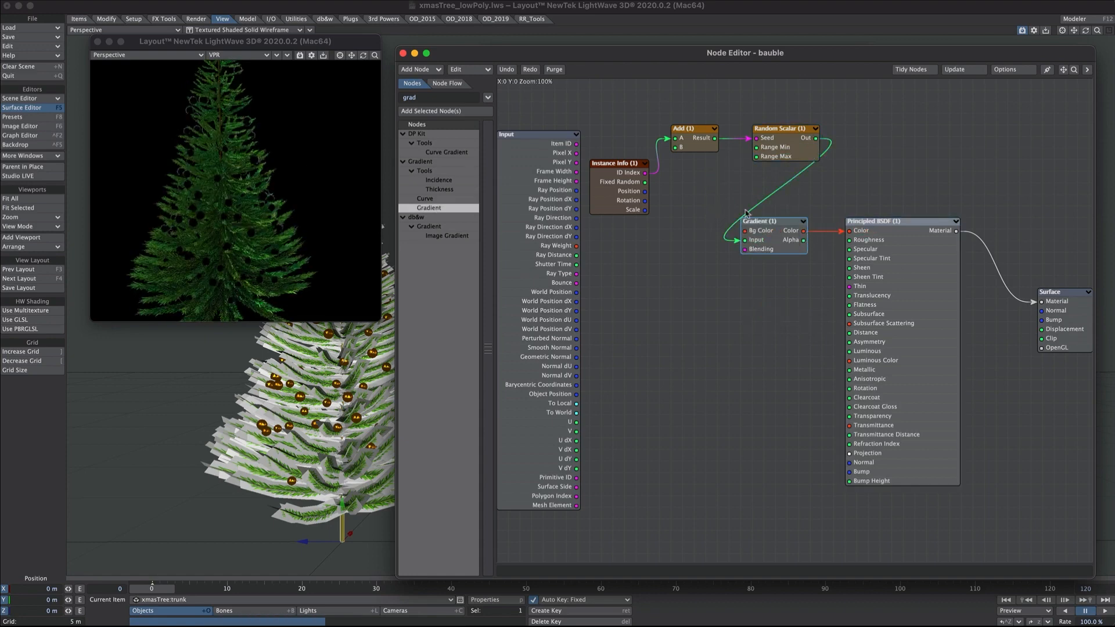
double_click(763, 235)
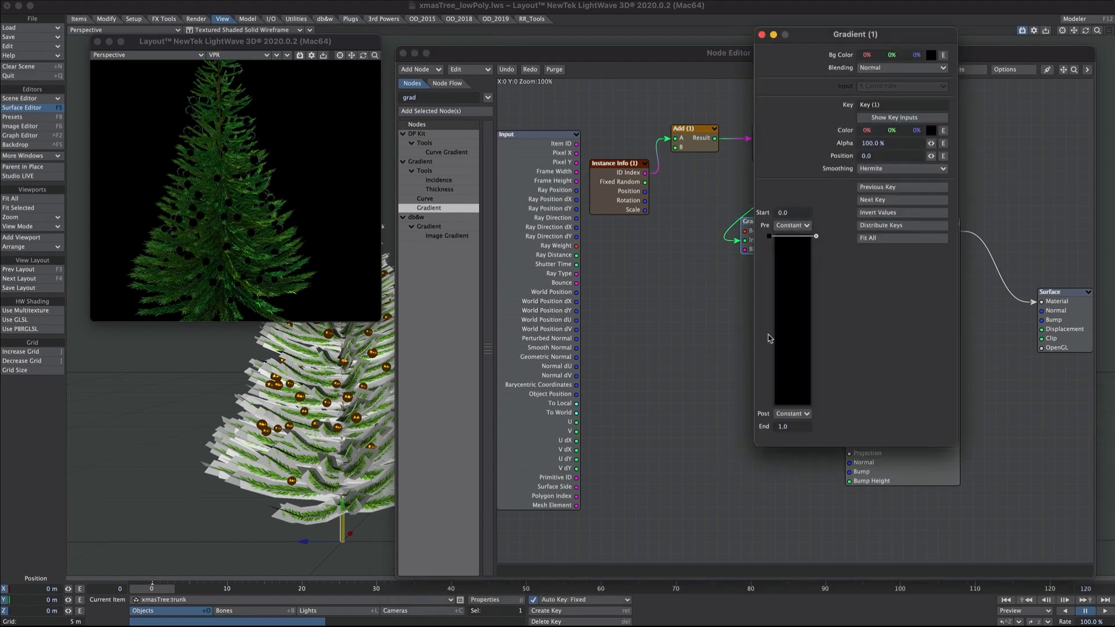
- Make gradient Key 1 magenta and add Key 2 at about 0.48 in red
click(931, 130)
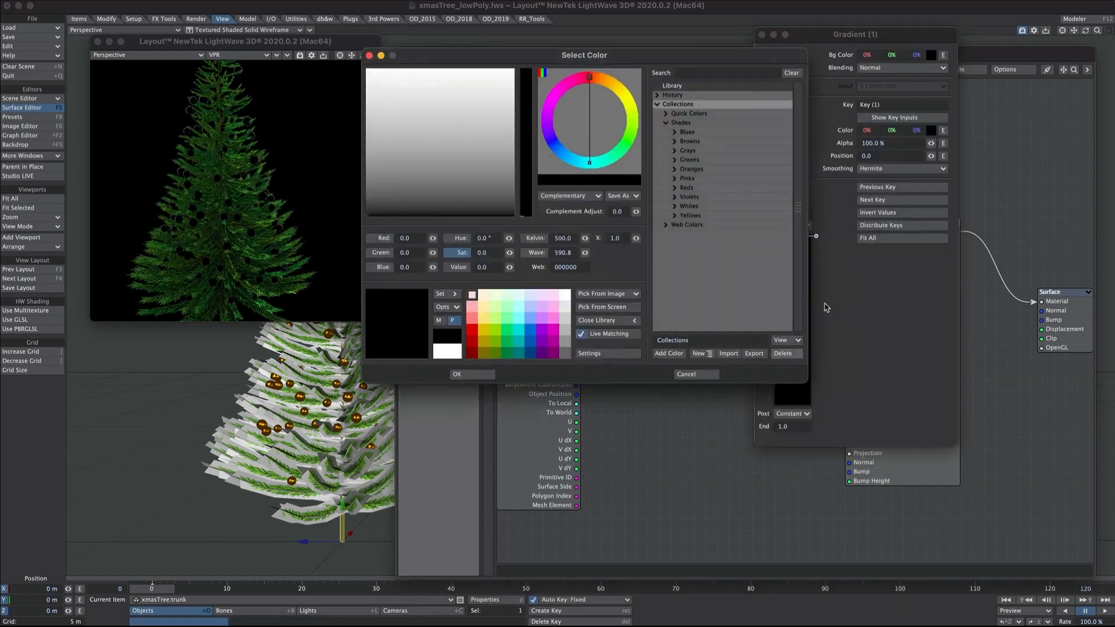
click(472, 329)
click(457, 374)
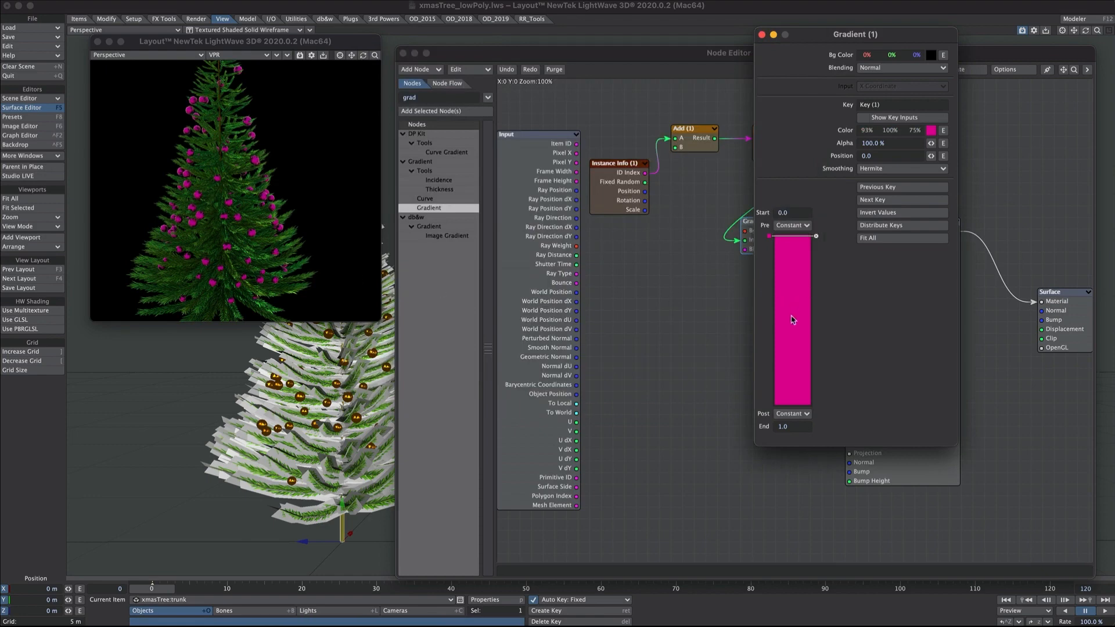
drag(783, 308, 778, 320)
drag(866, 130, 781, 206)
mouse_move(863, 132)
mouse_down()
mouse_move(916, 134)
mouse_move(857, 190)
mouse_move(862, 137)
mouse_up()
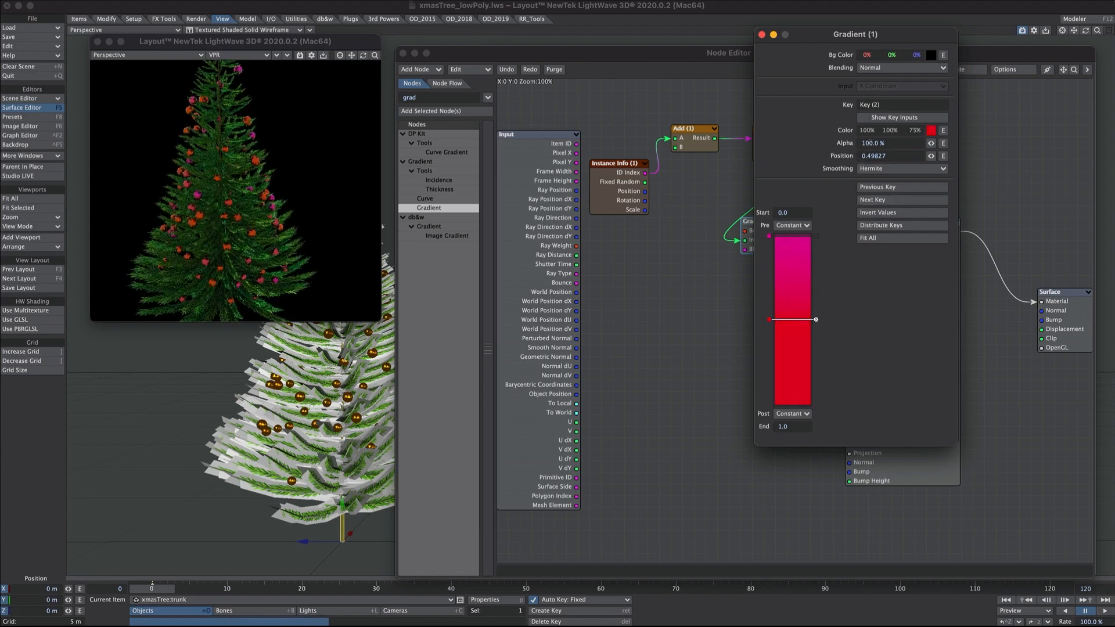
mouse_move(768, 321)
mouse_down()
mouse_move(767, 302)
mouse_move(769, 317)
mouse_up()
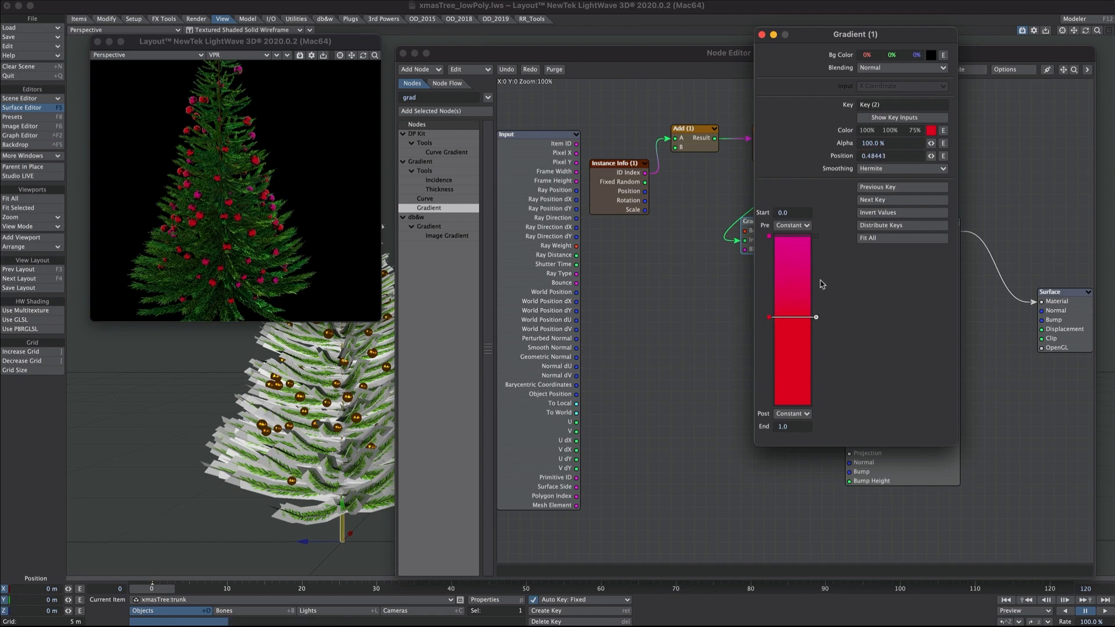
- Set the gradient Smoothing to Step so colours switch abruptly
click(872, 169)
click(866, 187)
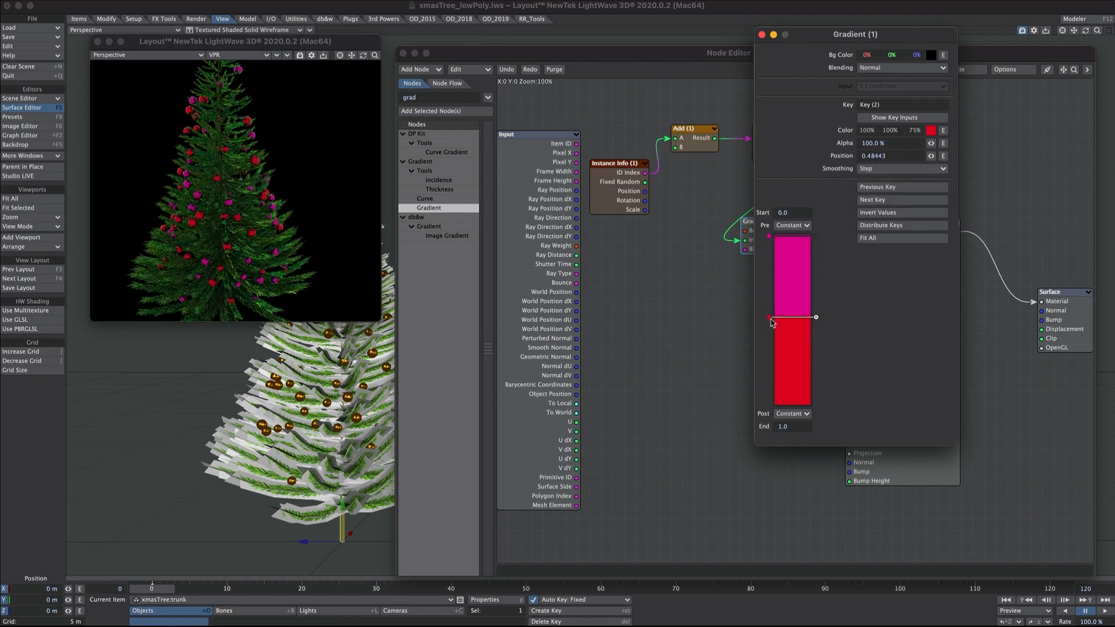
click(762, 35)
double_click(687, 137)
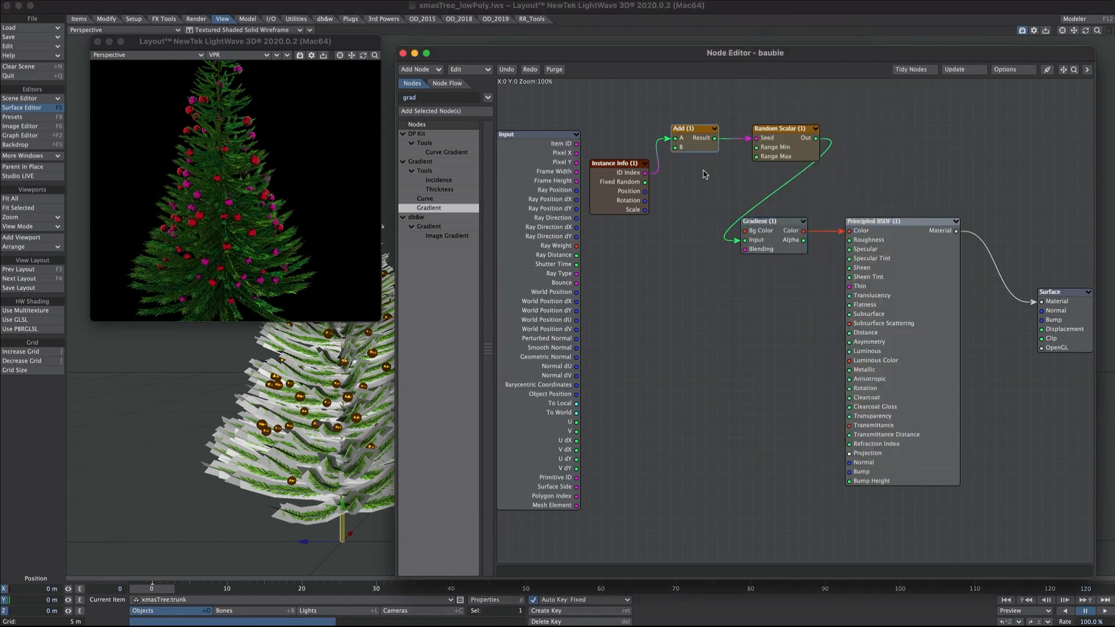
- Change the Add node's B offset to 4783 to reshuffle pink and red baubles
click(451, 195)
text(2445)
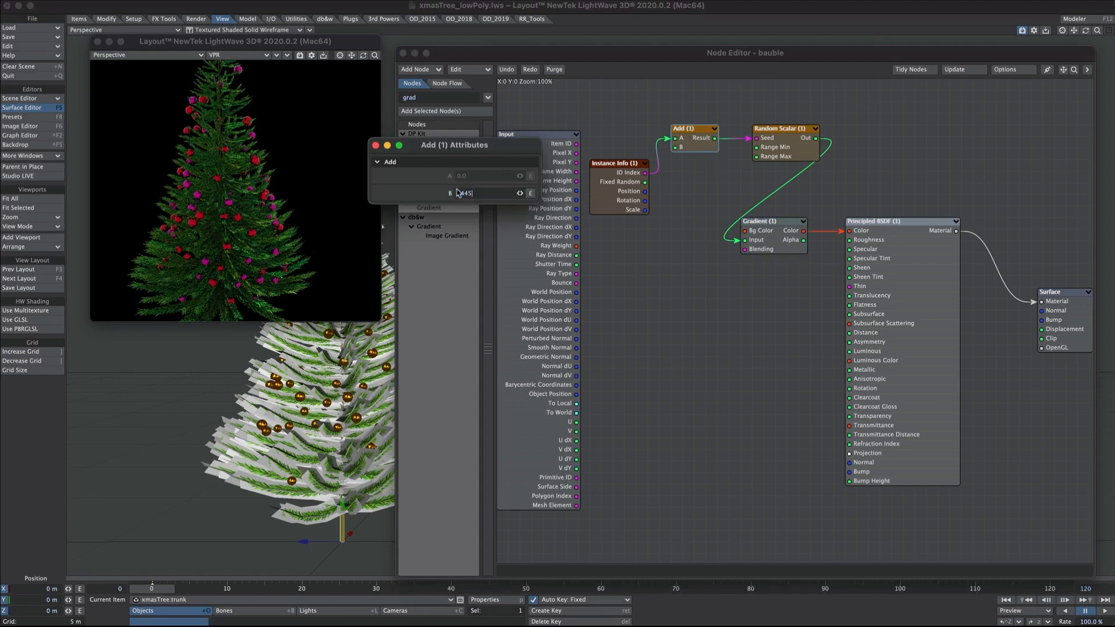
text(3)
drag(518, 191, 391, 212)
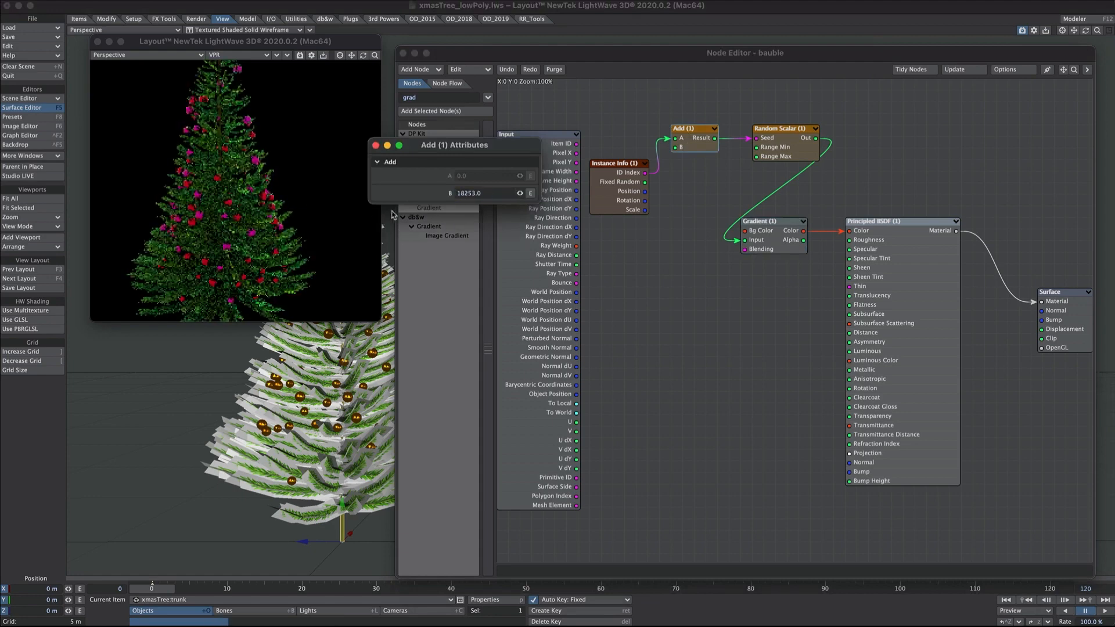
drag(519, 193, 407, 194)
drag(518, 192, 499, 194)
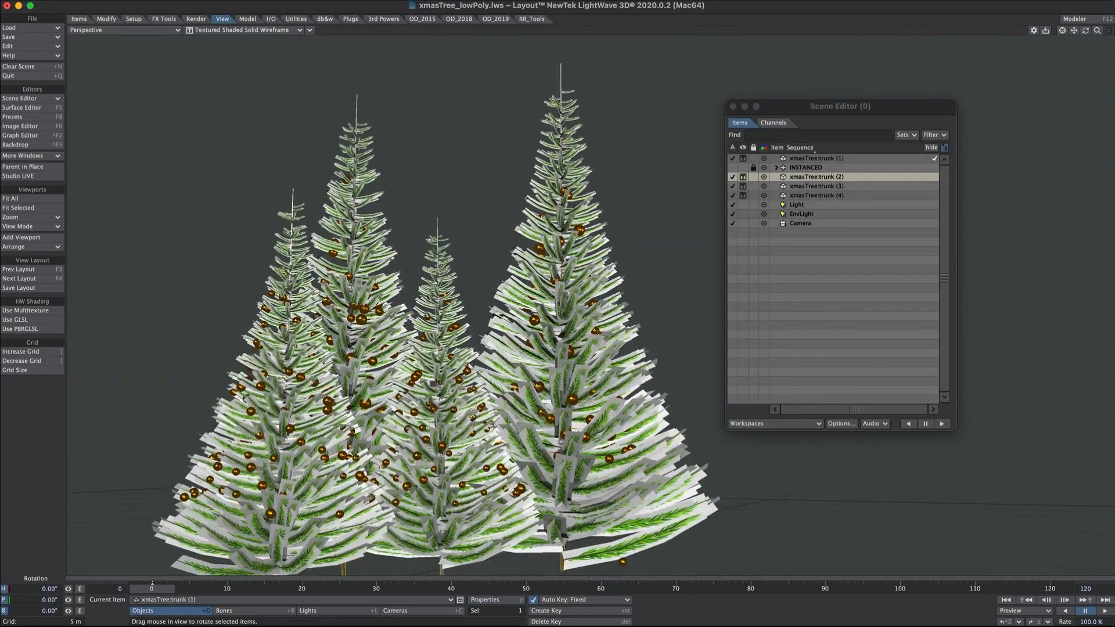
- Clone the selected tree to create xmasTree:trunk (5), ready to rotate and move it
key(ctrl+c)
key(t)
key(y)
key(t)
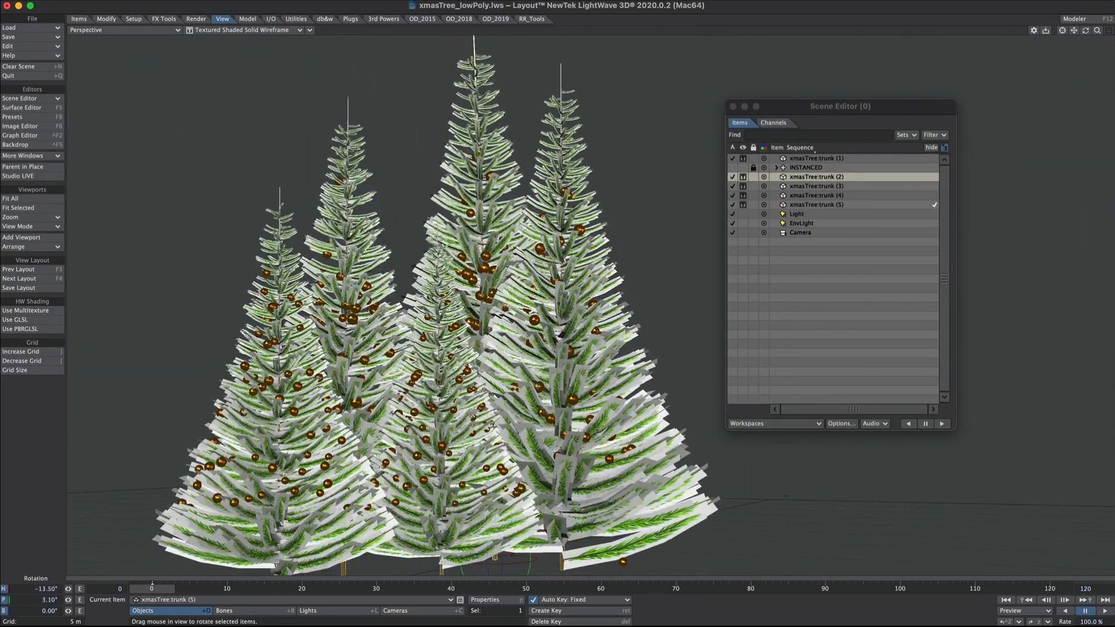